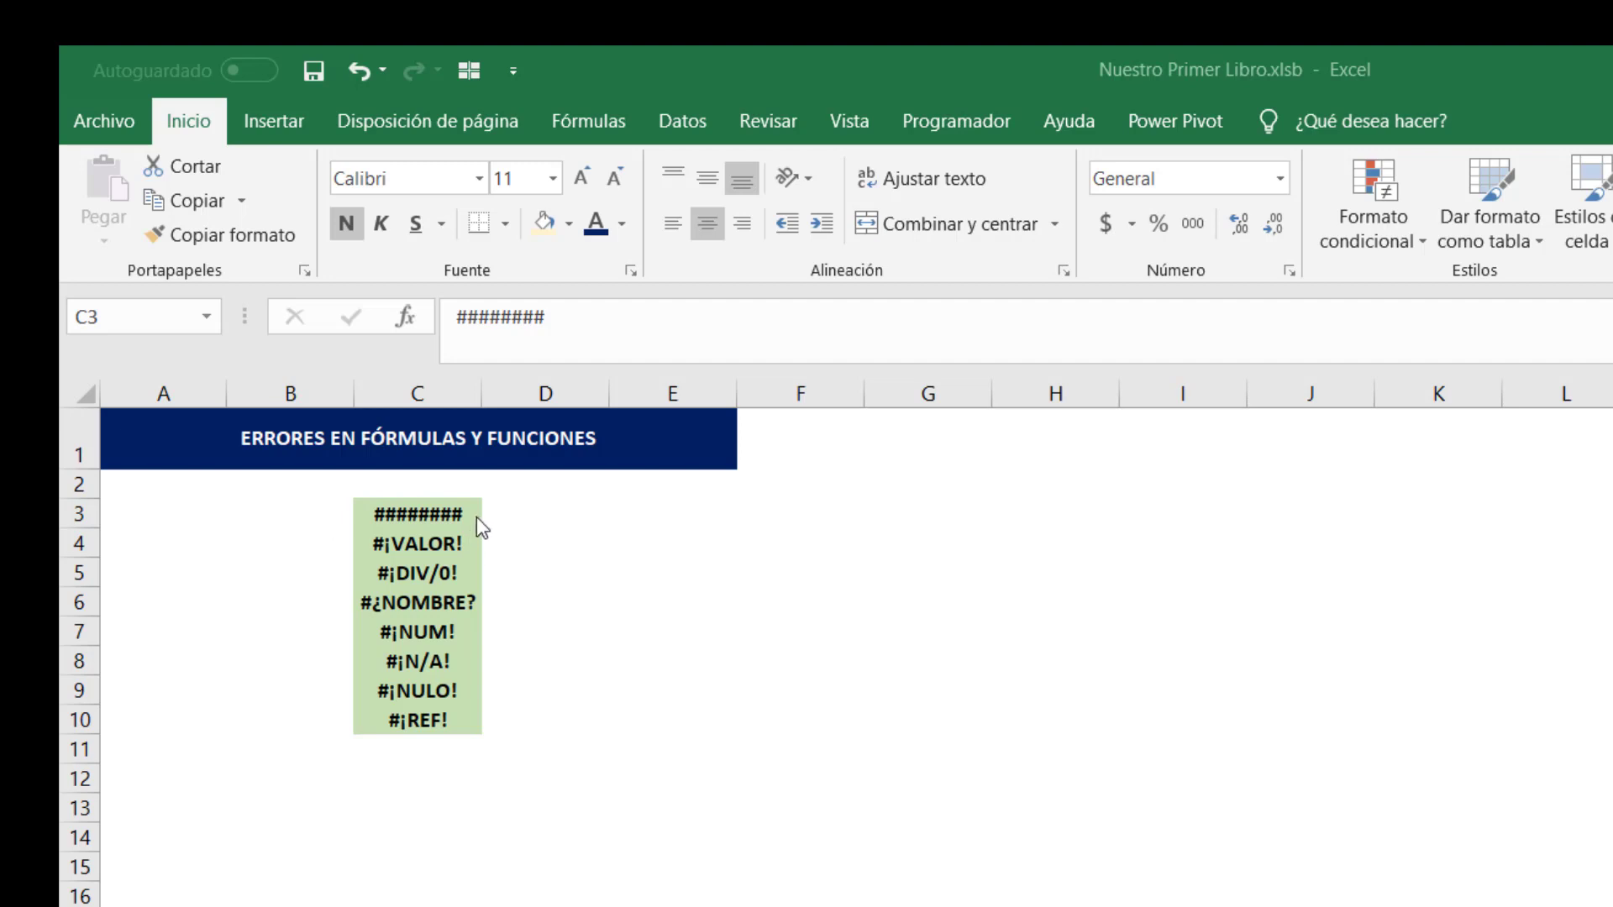
Review the listed formula error types one by one in cells C3 to C10
click(475, 517)
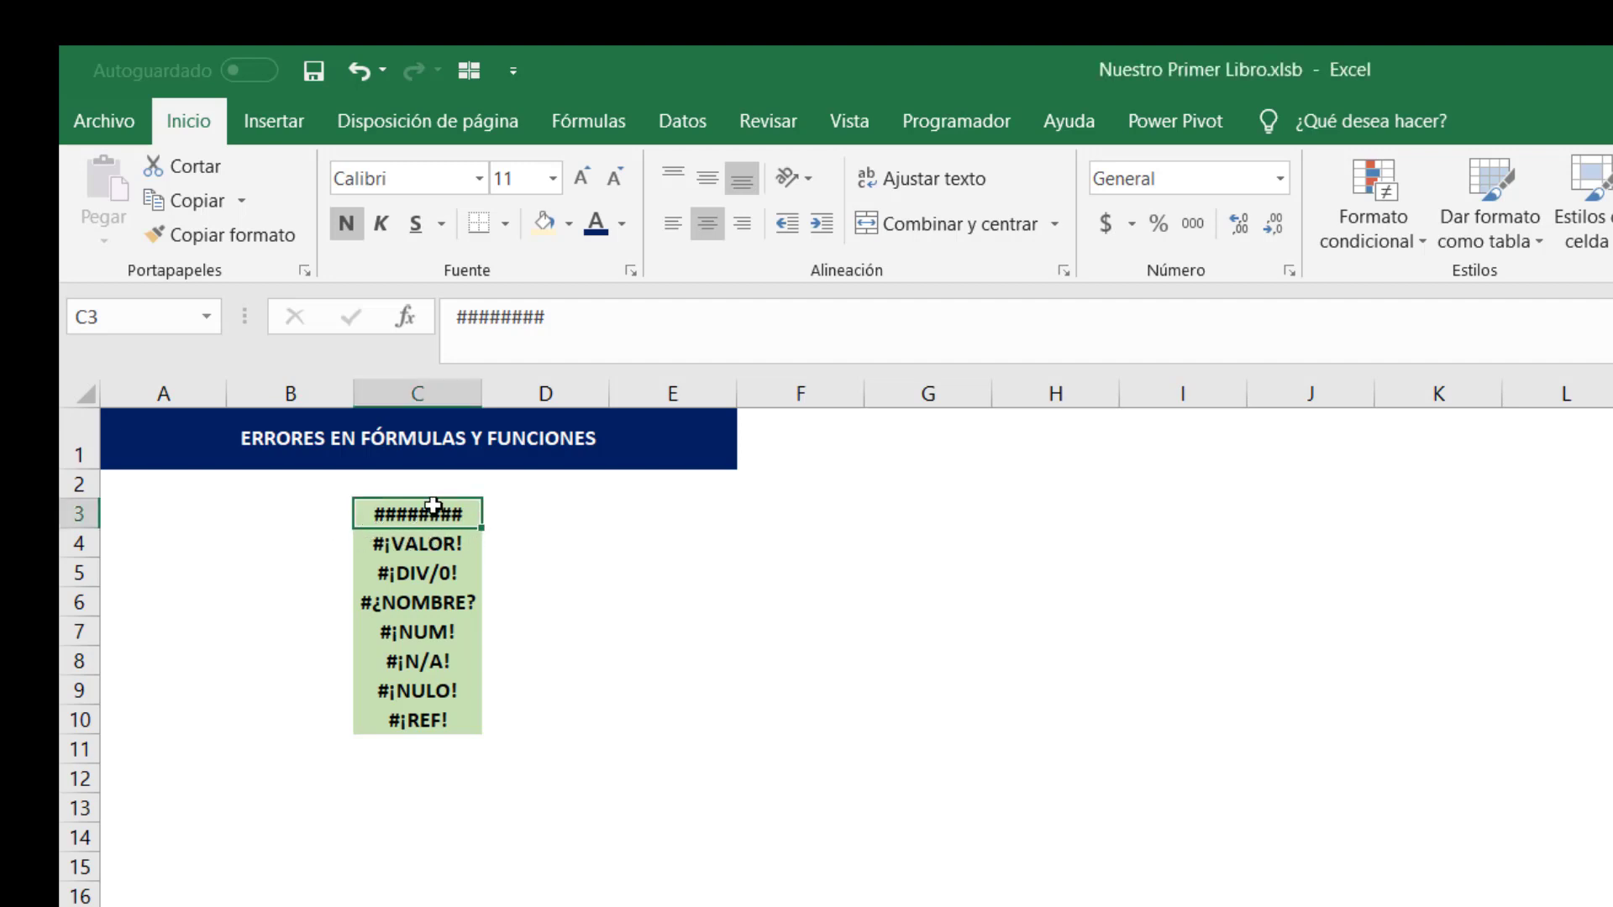
click(448, 548)
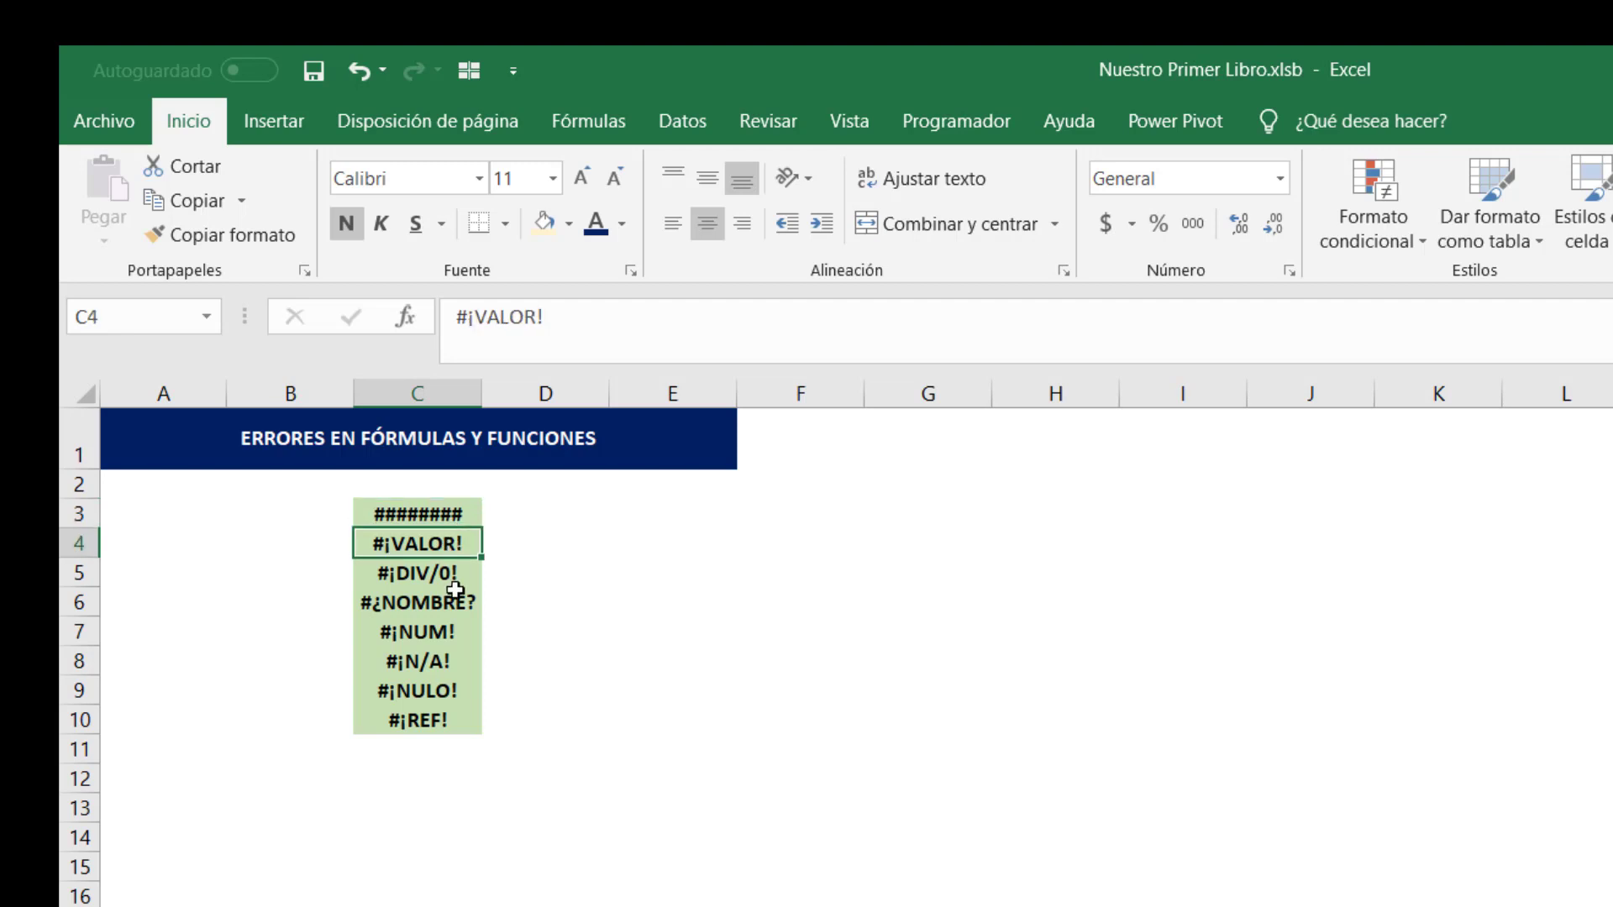
click(446, 575)
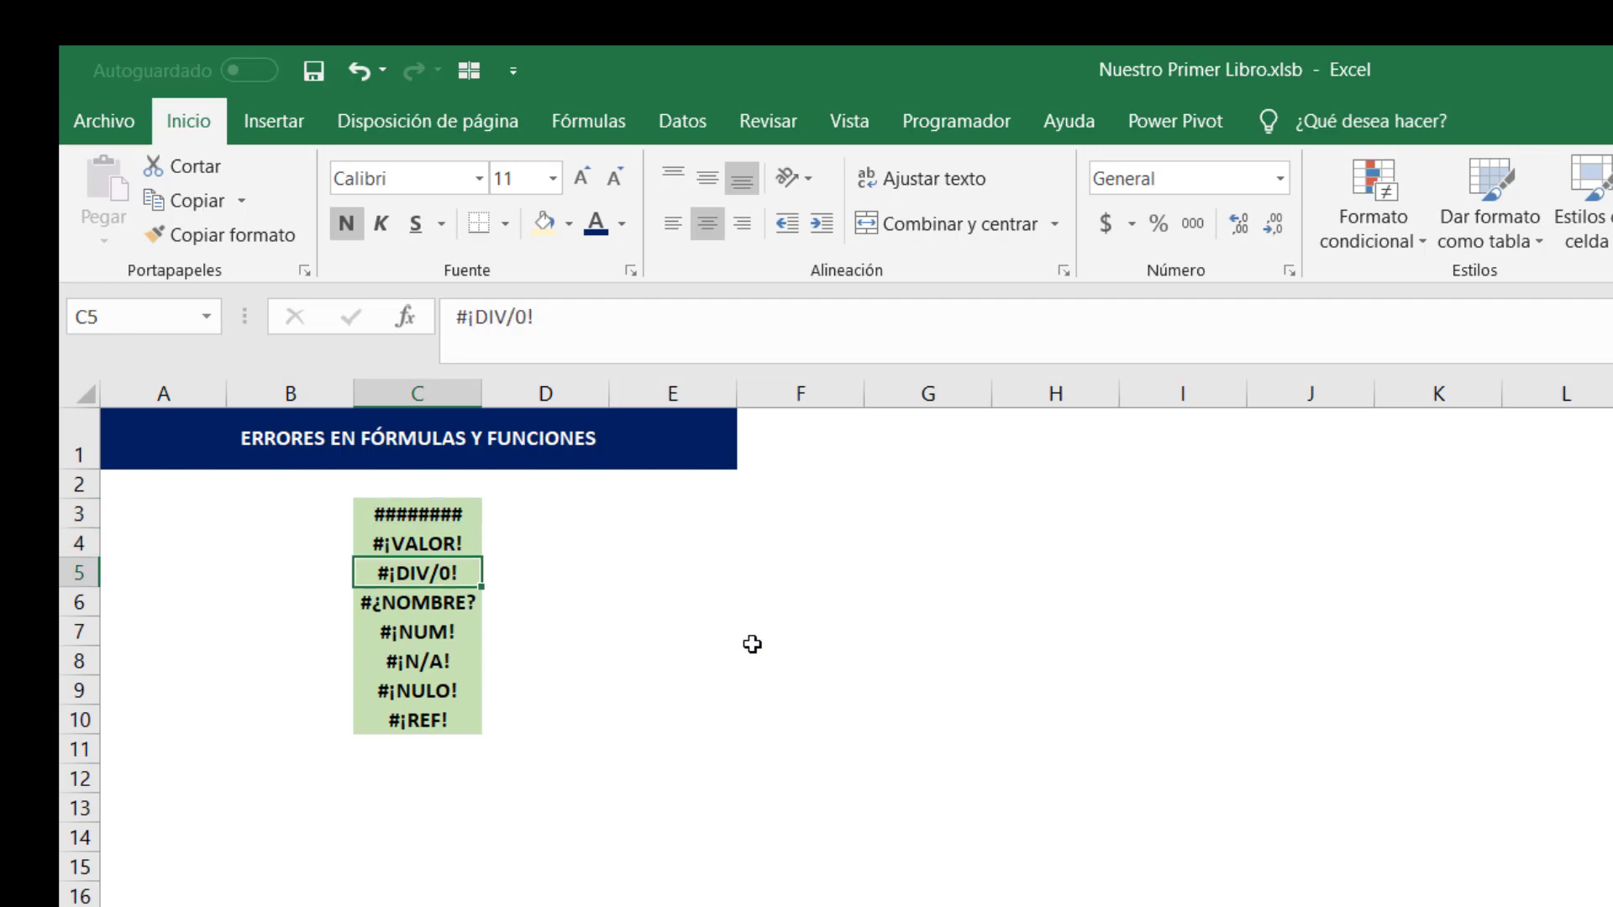
key(Down)
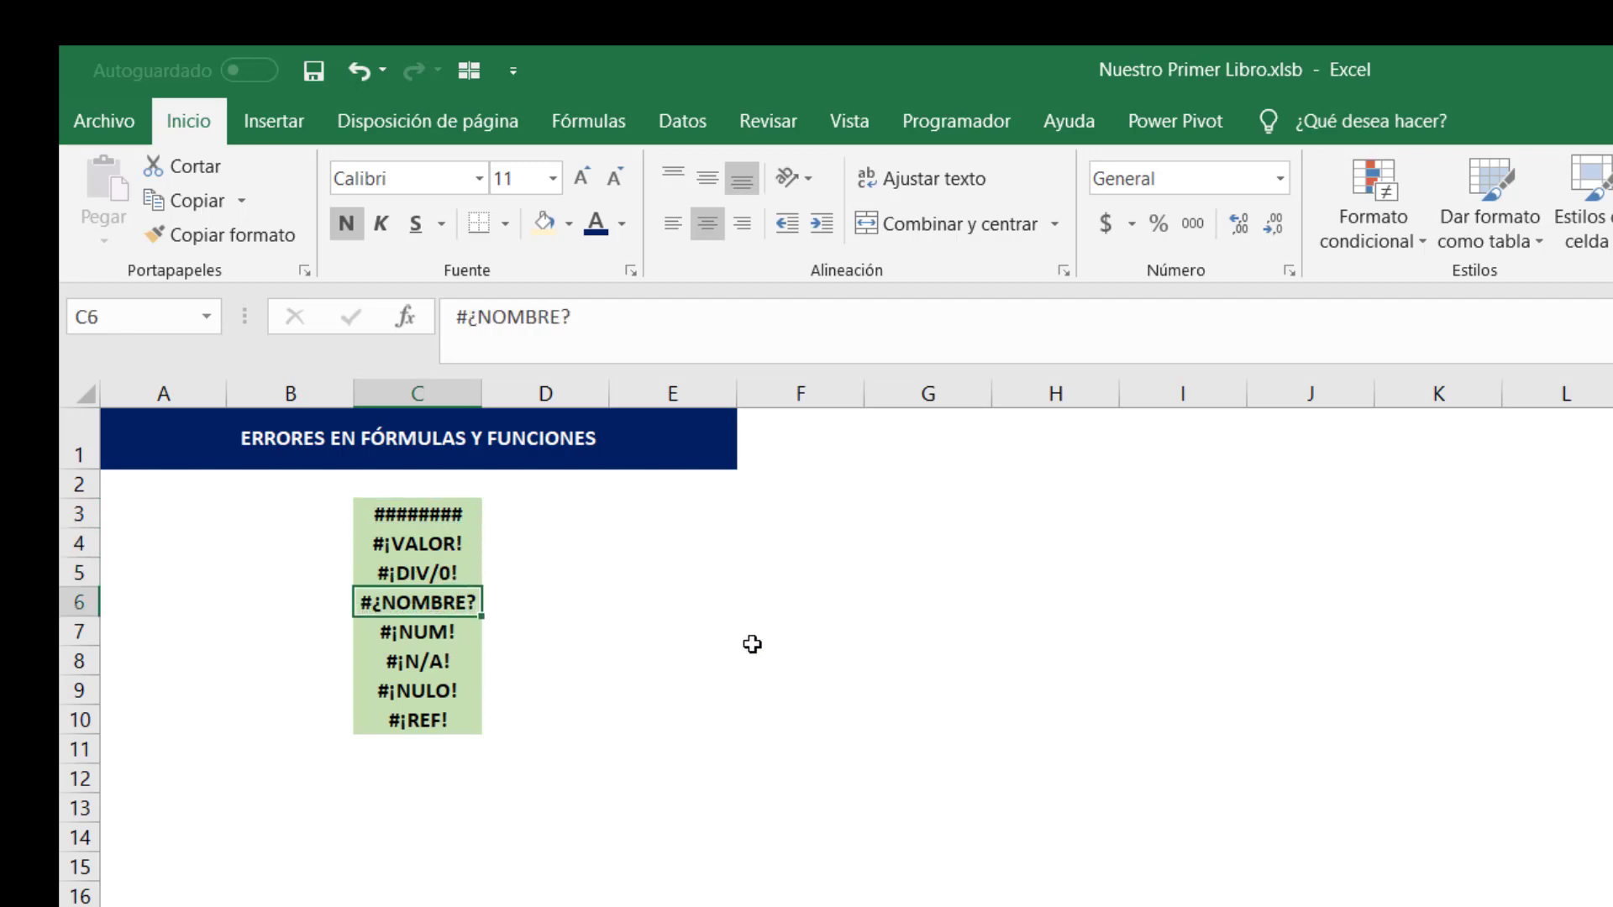
key(Down)
key(Down)
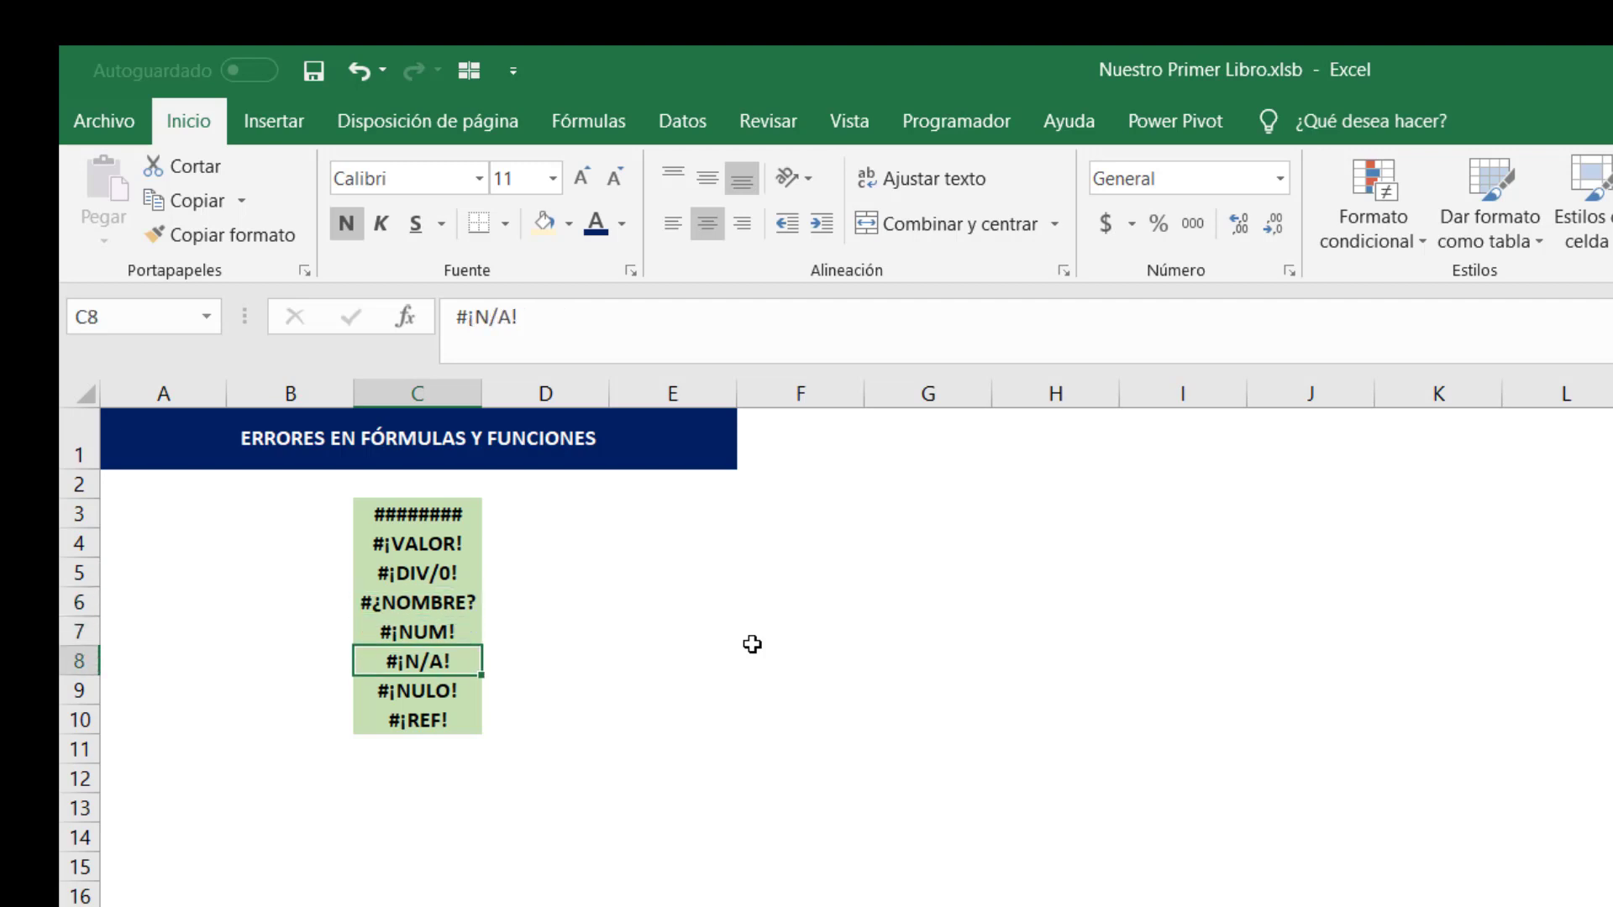
key(Down)
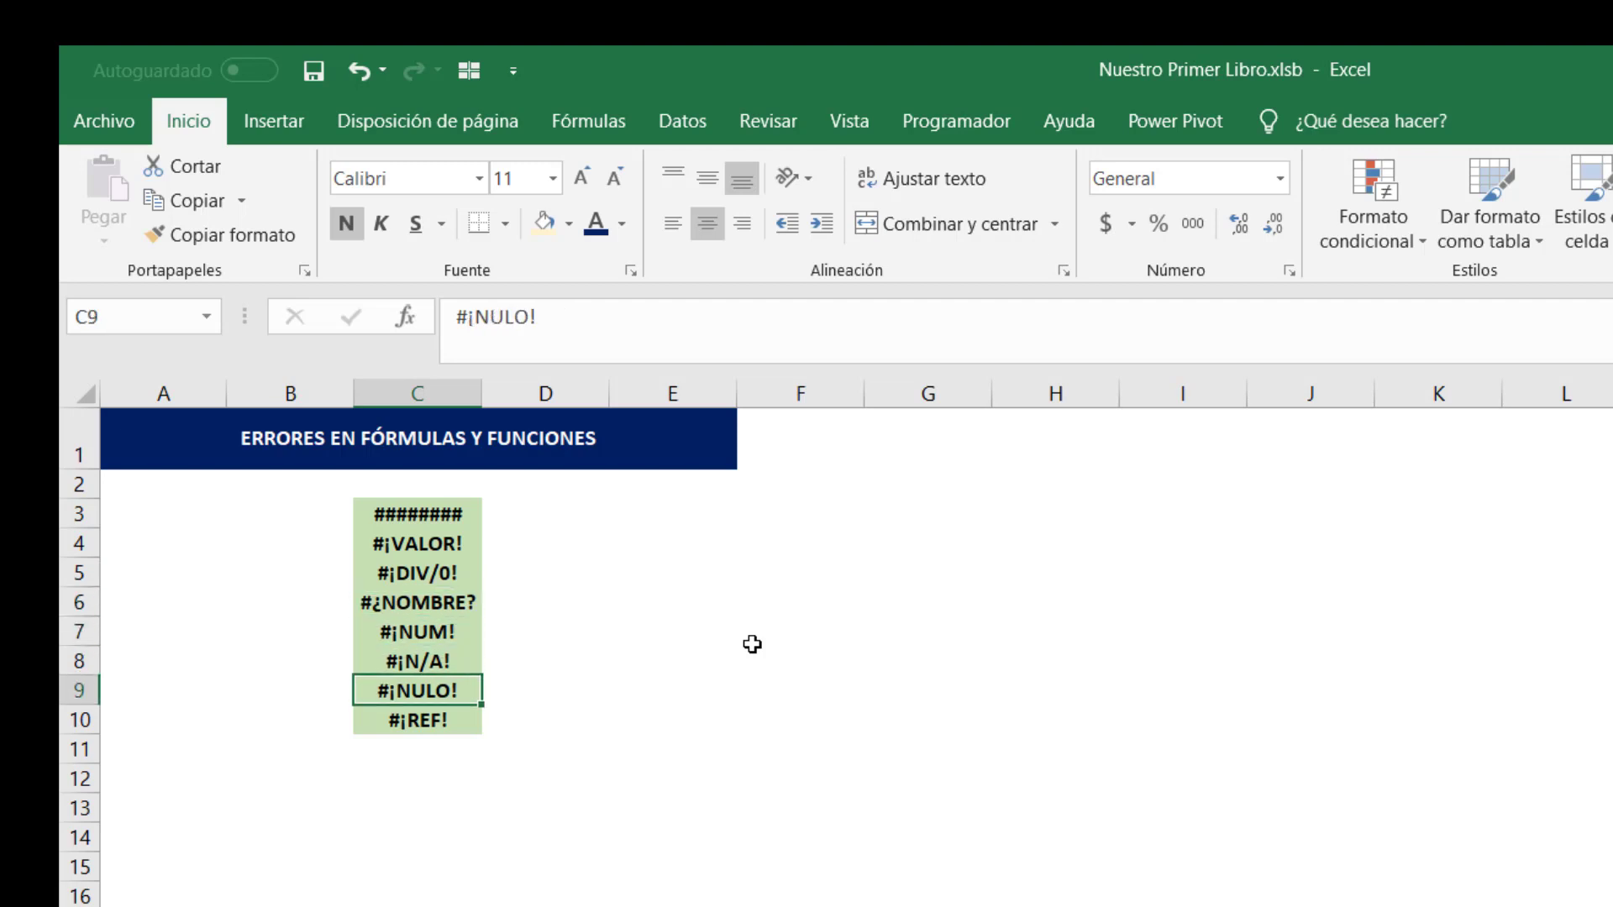
key(Down)
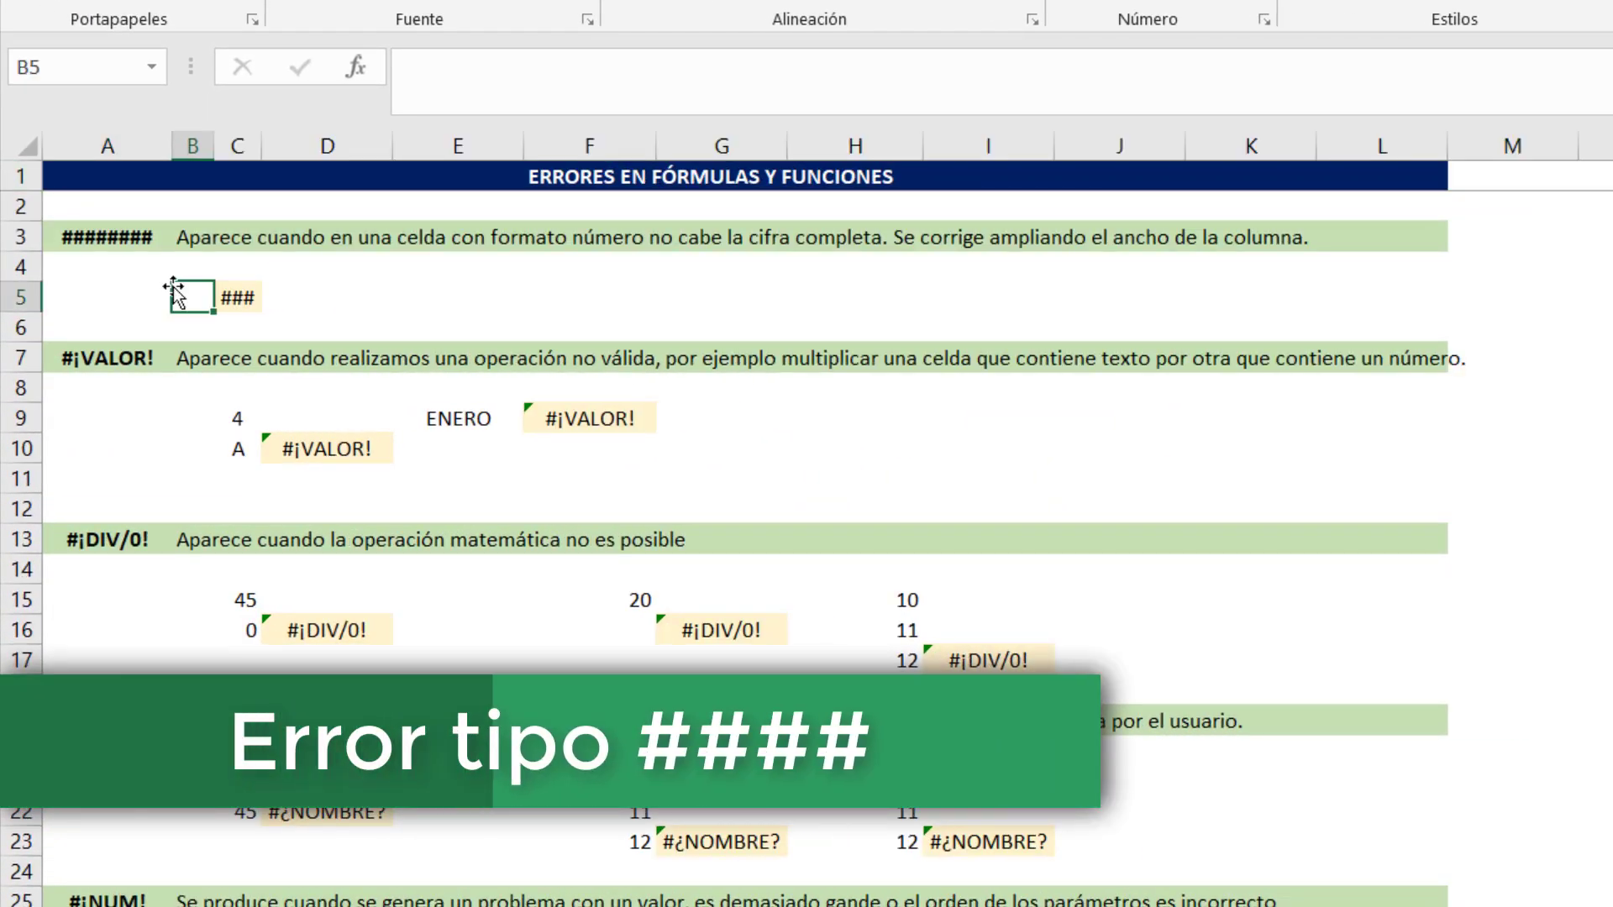
Widen column C until the date in C5 fits, and narrow the column again
click(237, 297)
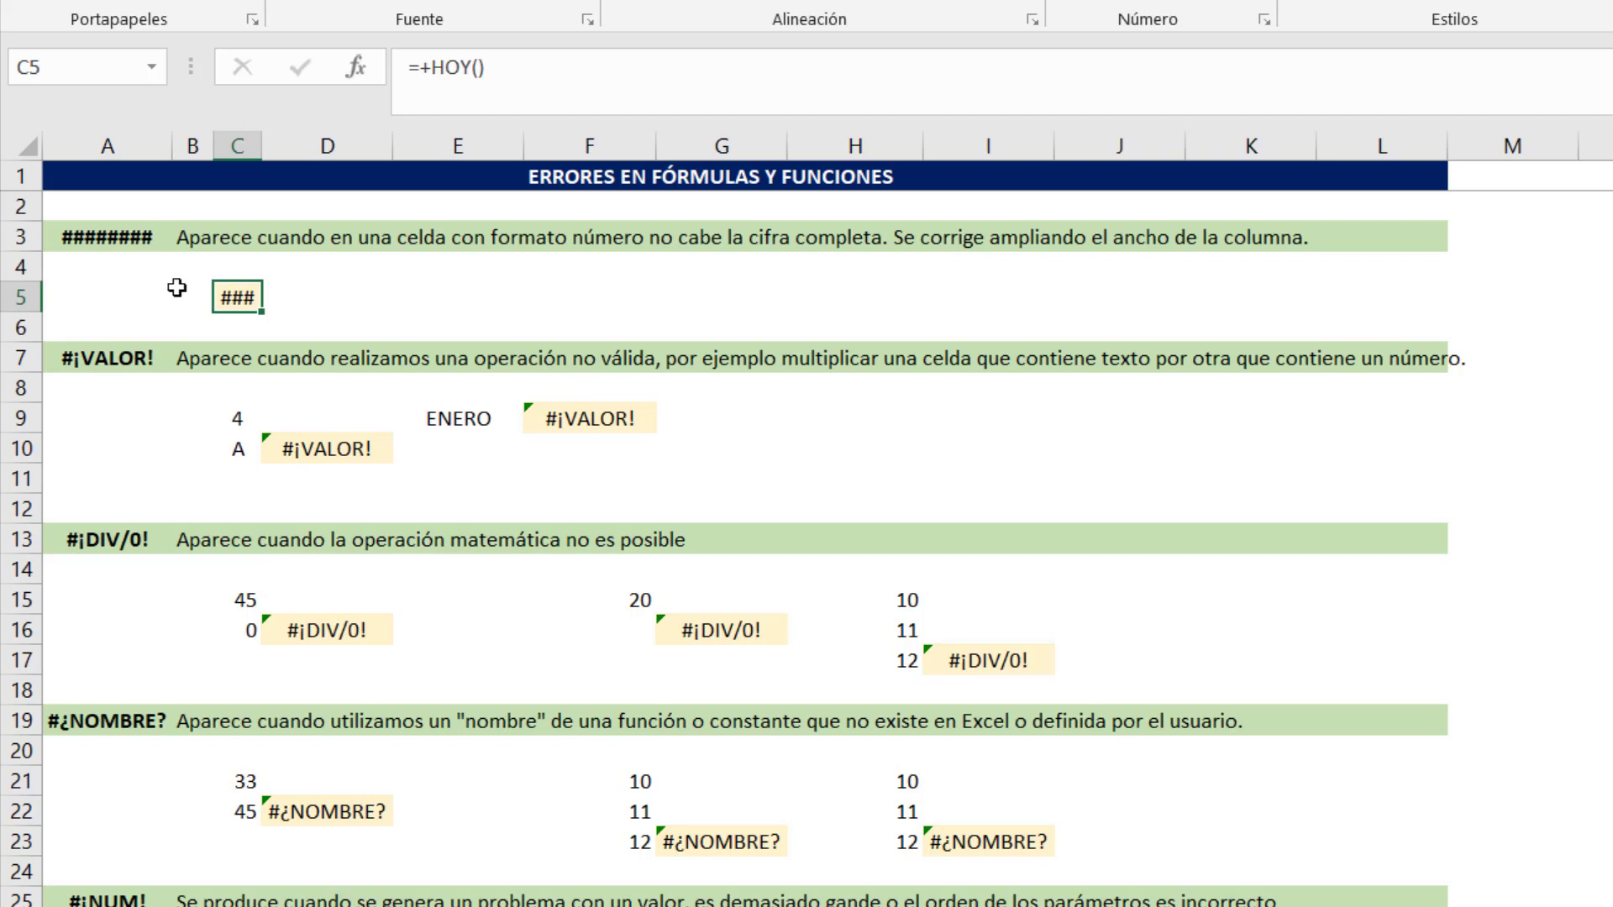
drag(267, 146, 335, 152)
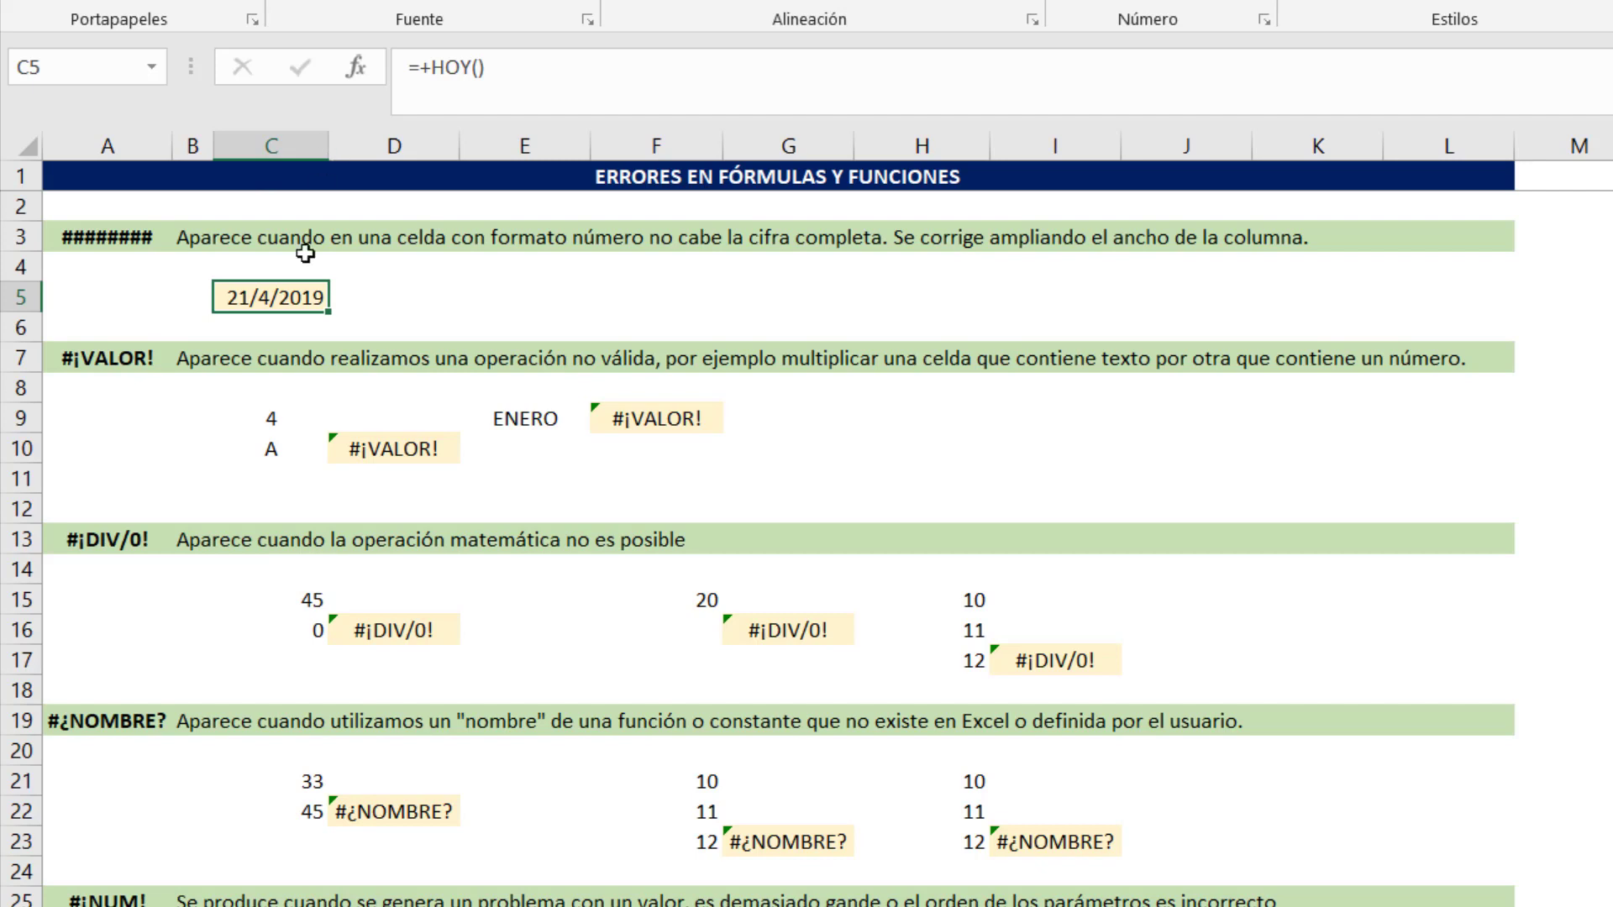
drag(330, 155, 246, 162)
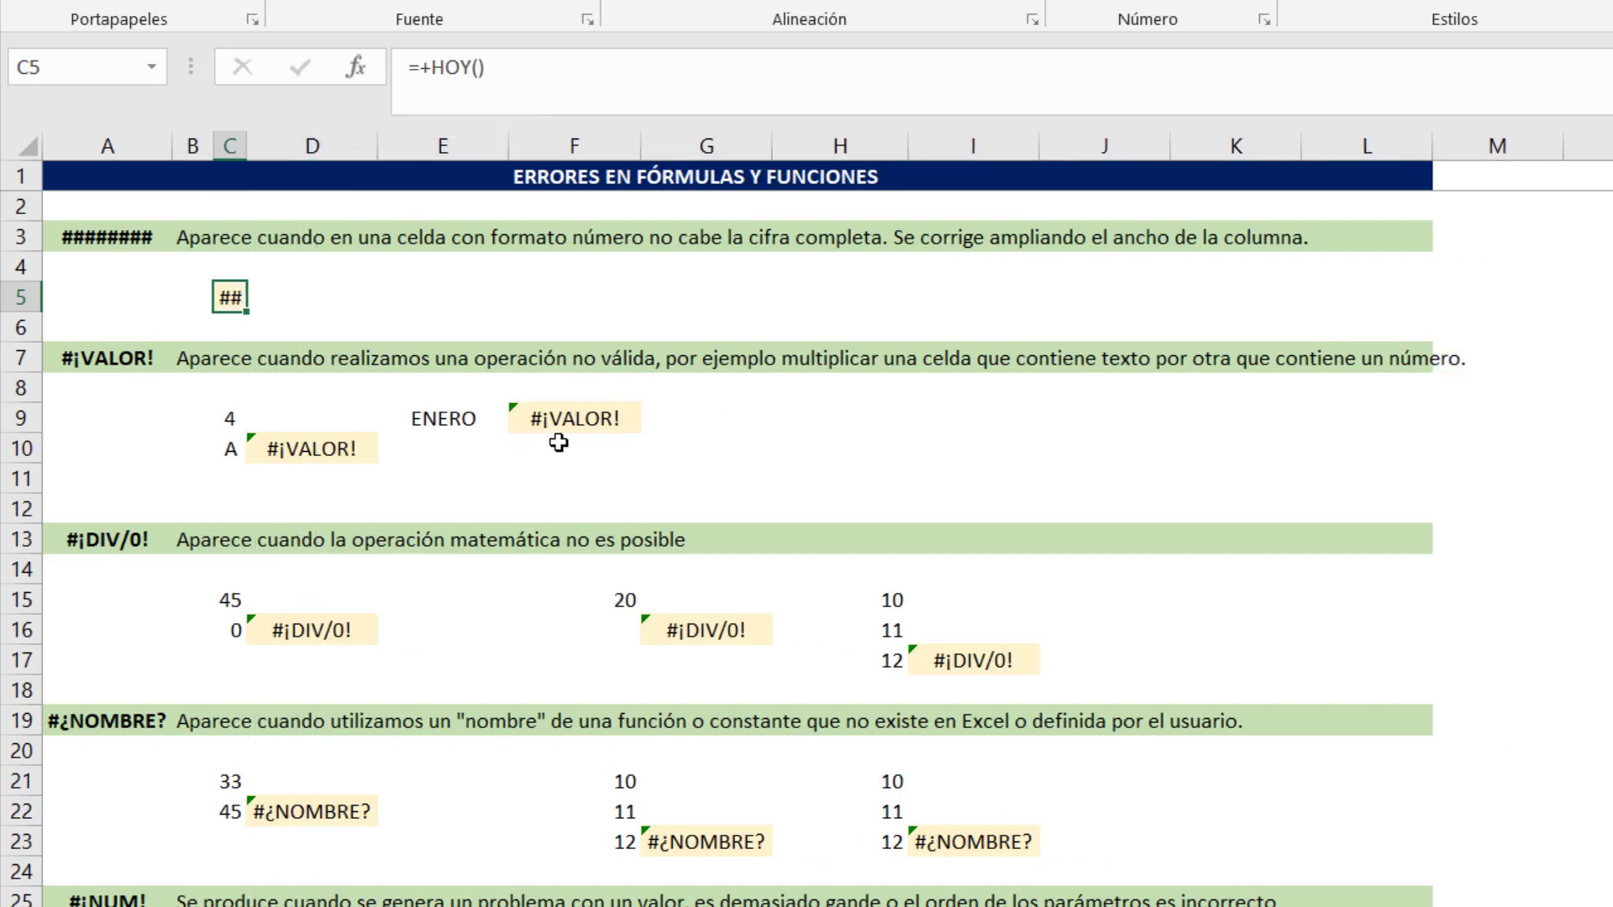
Enter 312321 in C5 and widen column C to fit the cell's content
text(312321)
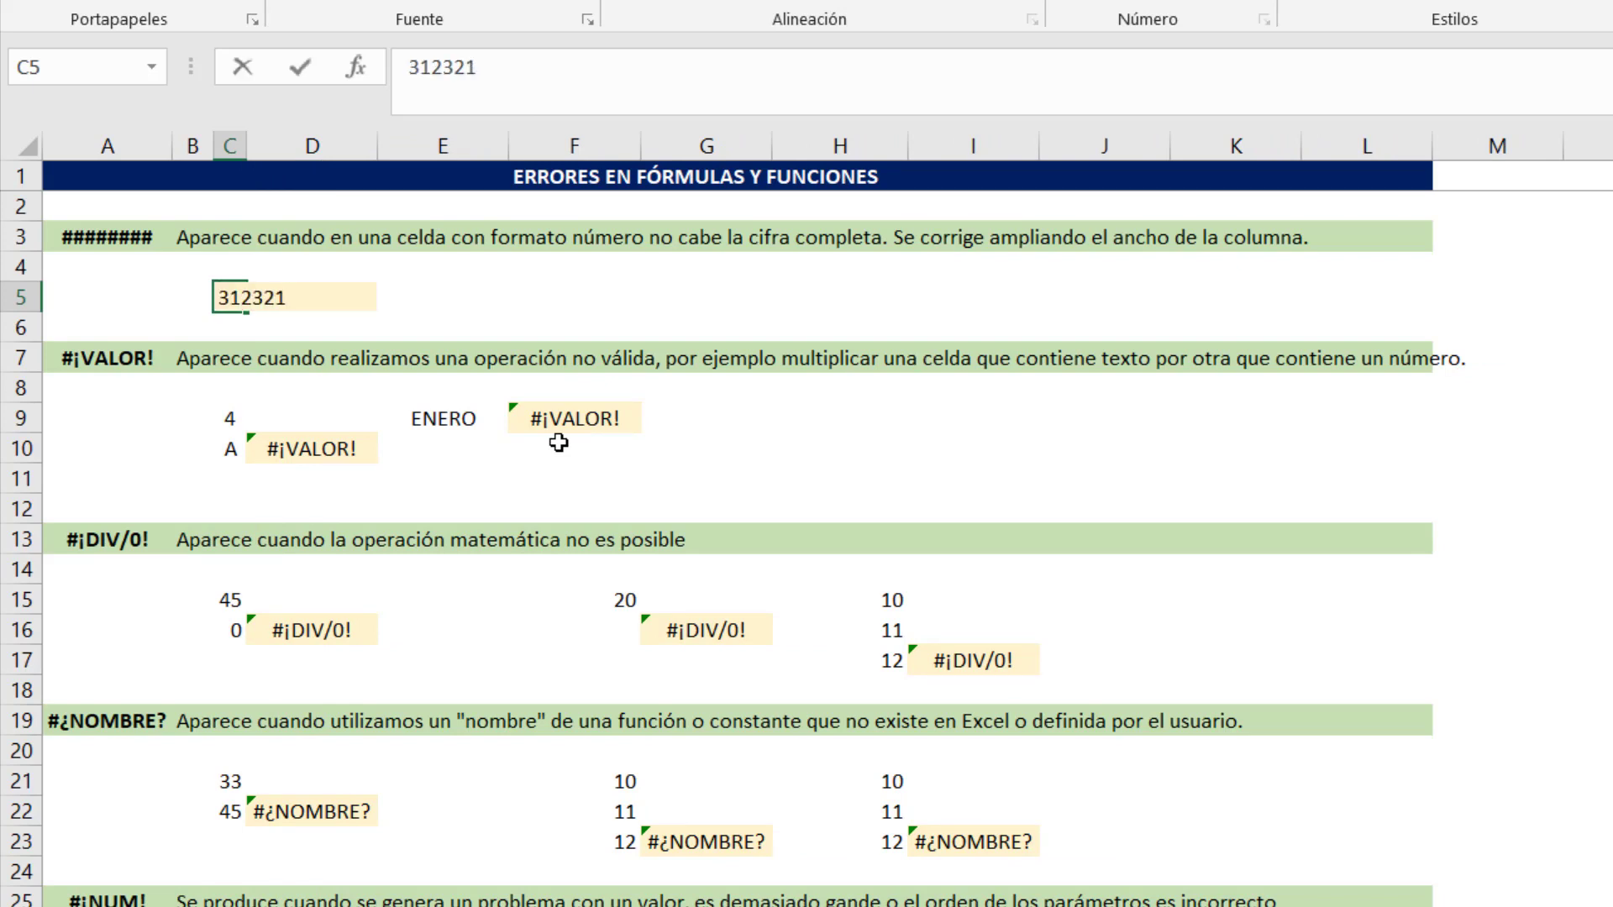
key(Return)
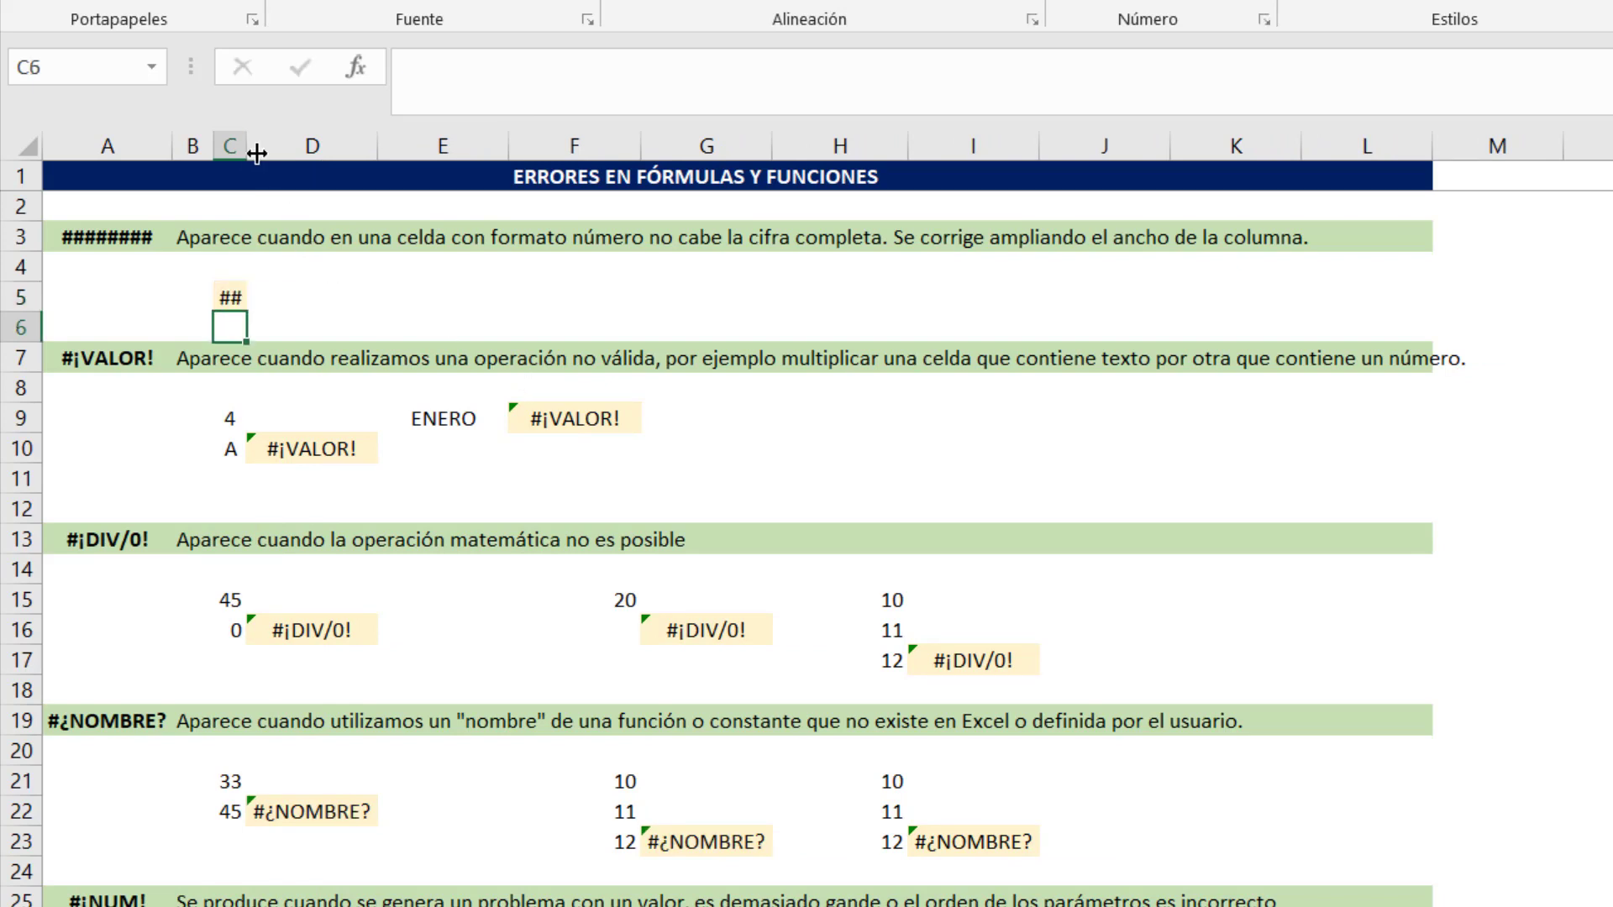
drag(245, 147, 337, 147)
click(318, 302)
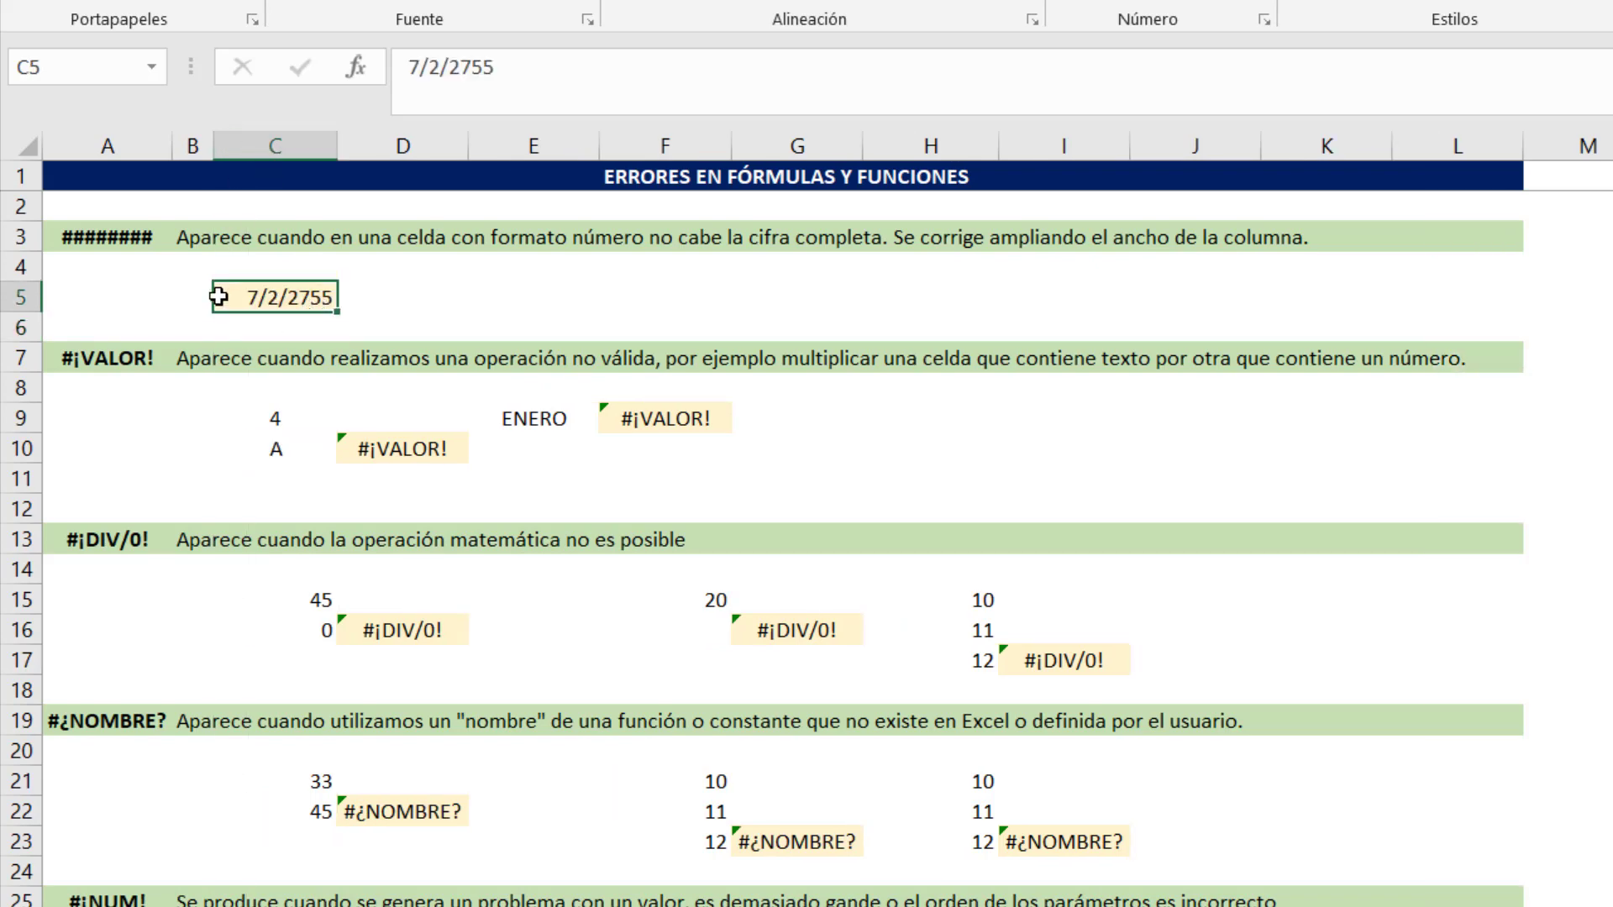
Change the format of C5 from date to the Número category
key(ctrl+1)
click(849, 329)
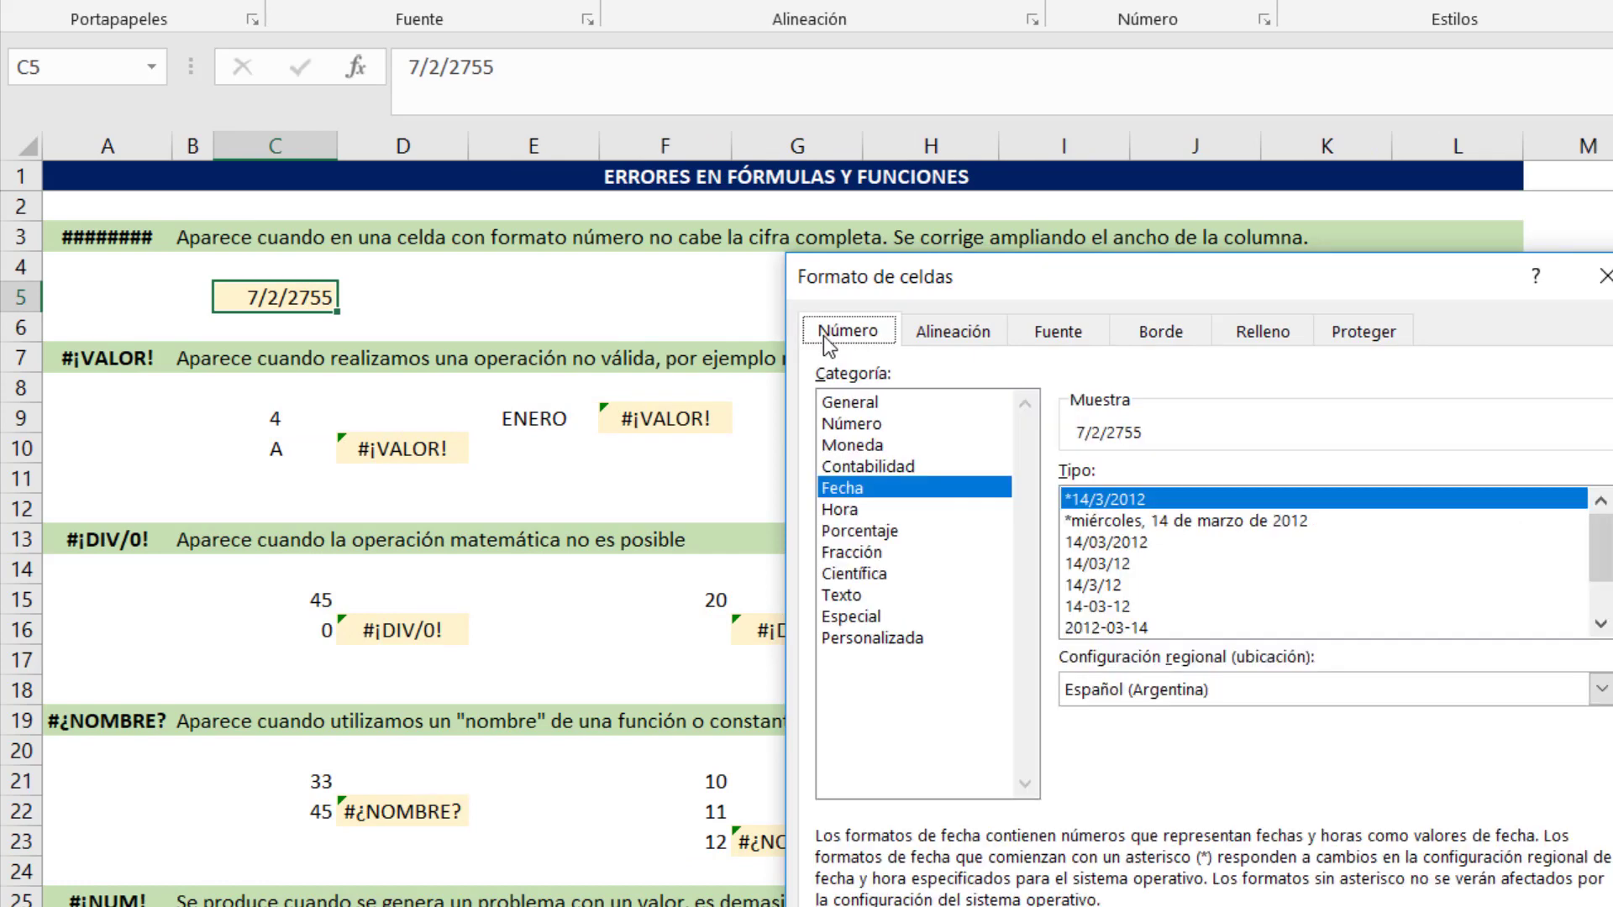
click(852, 424)
click(1211, 896)
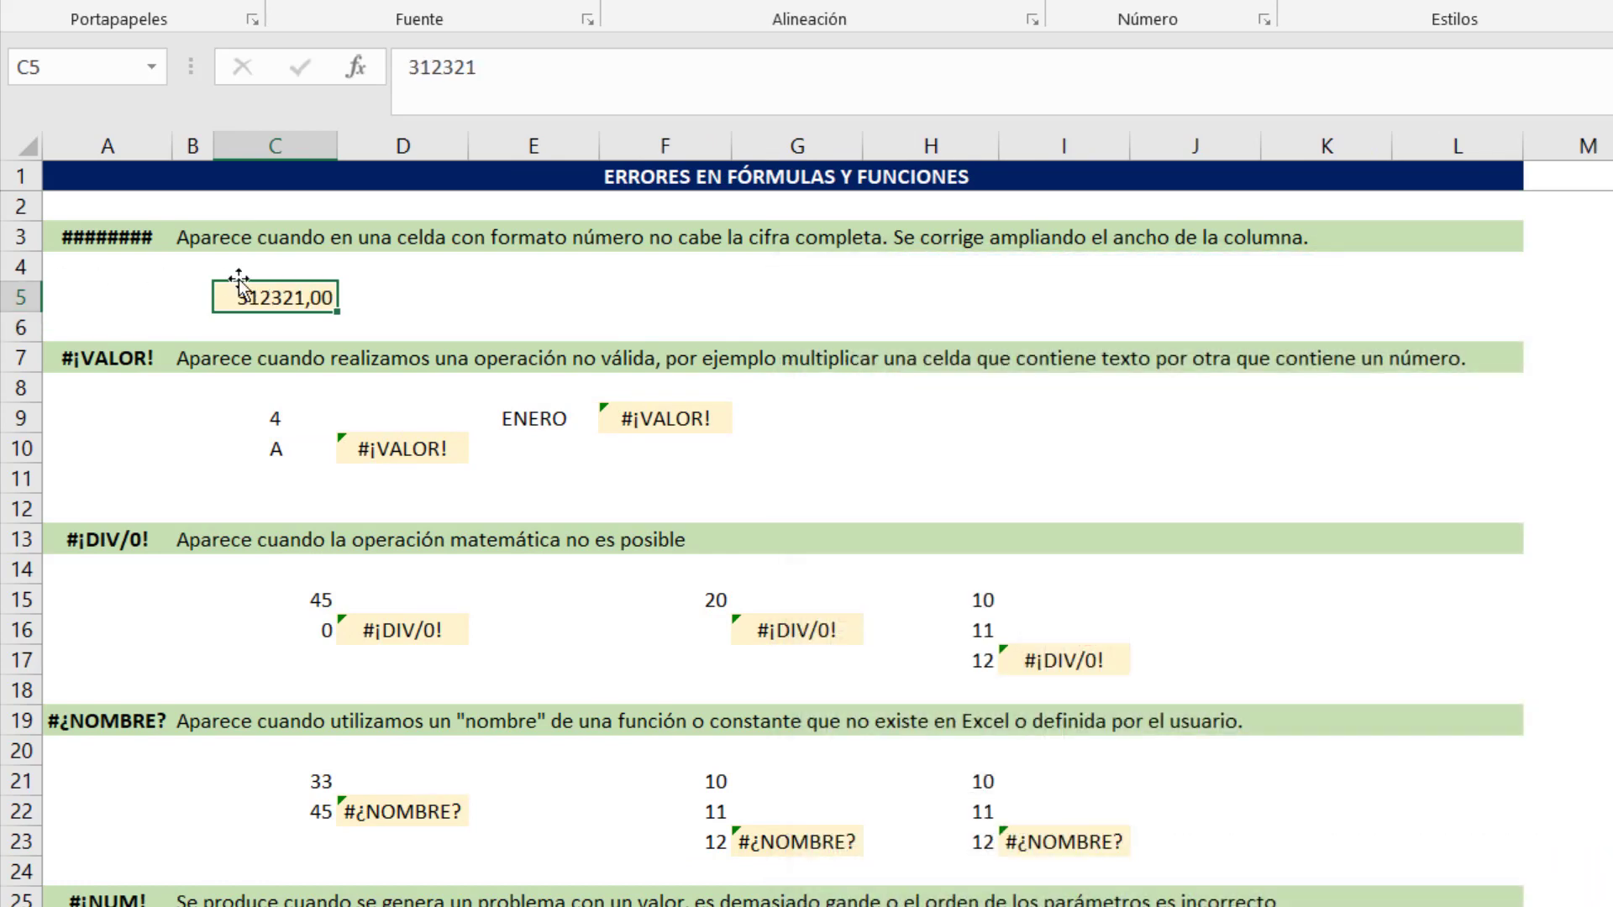
Narrow column C and replace the number in C5 with the text Hola
drag(337, 154, 244, 154)
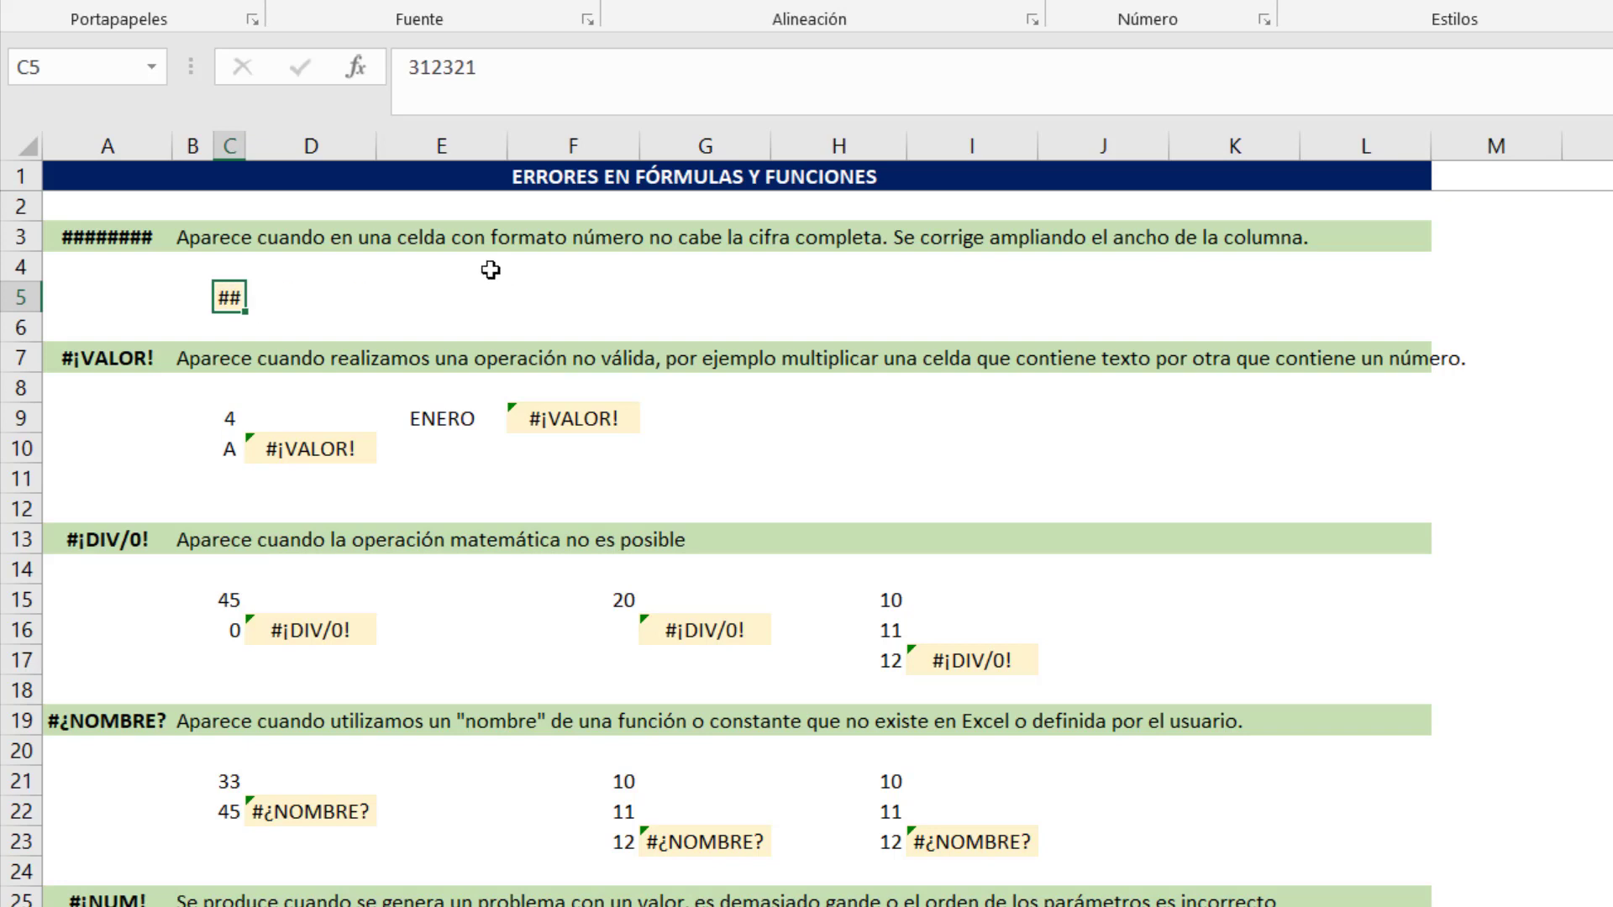
text(Hola)
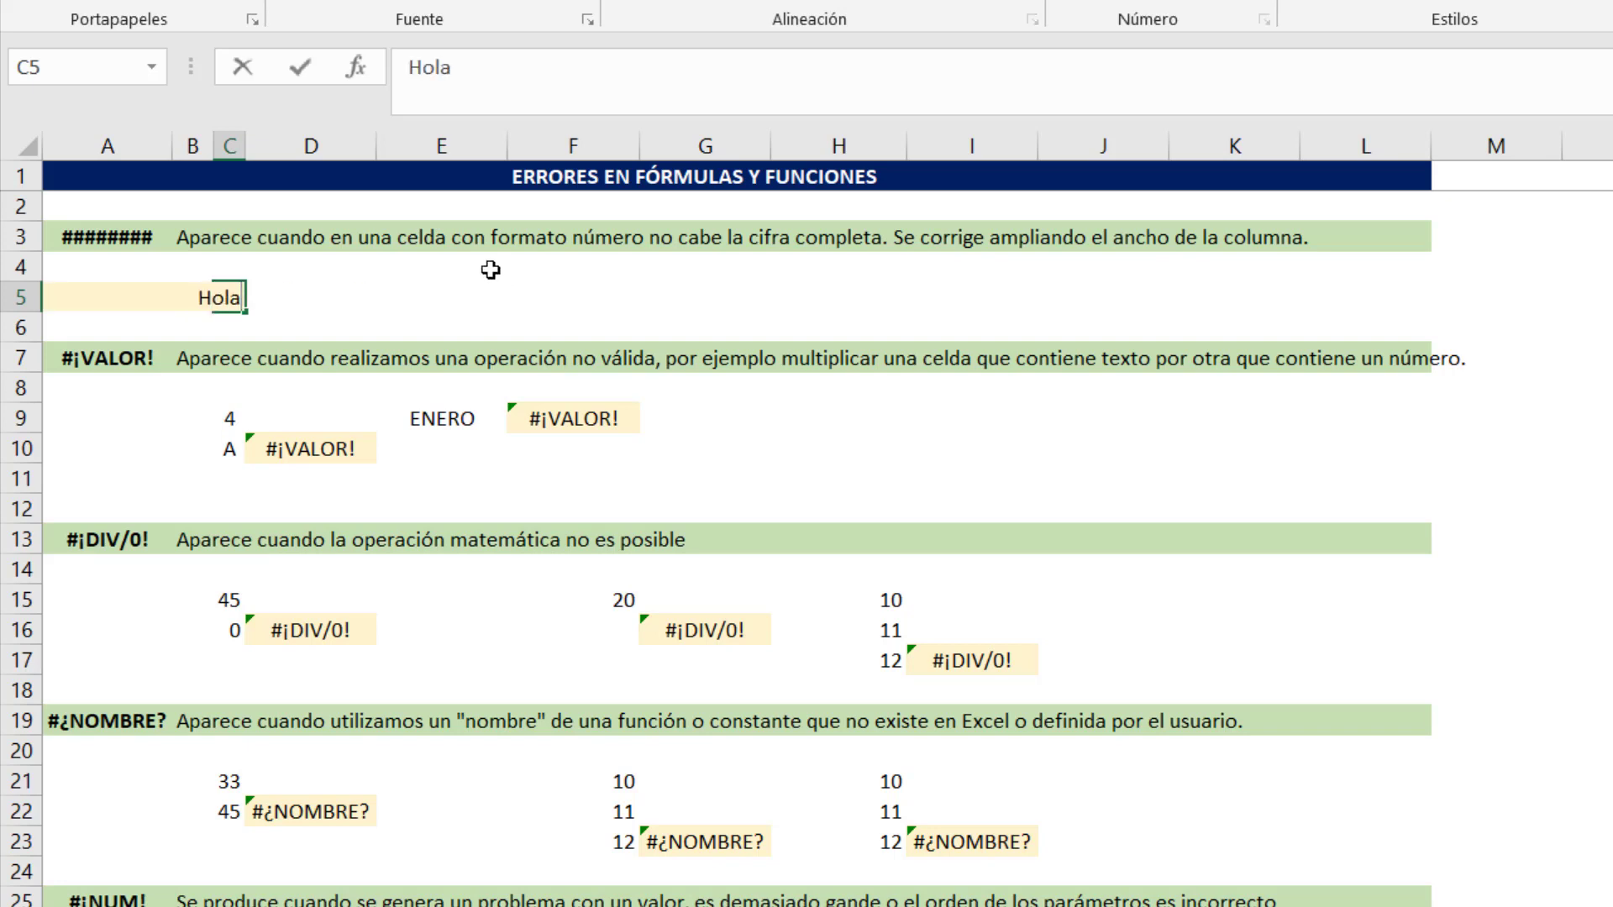
key(Return)
key(Up)
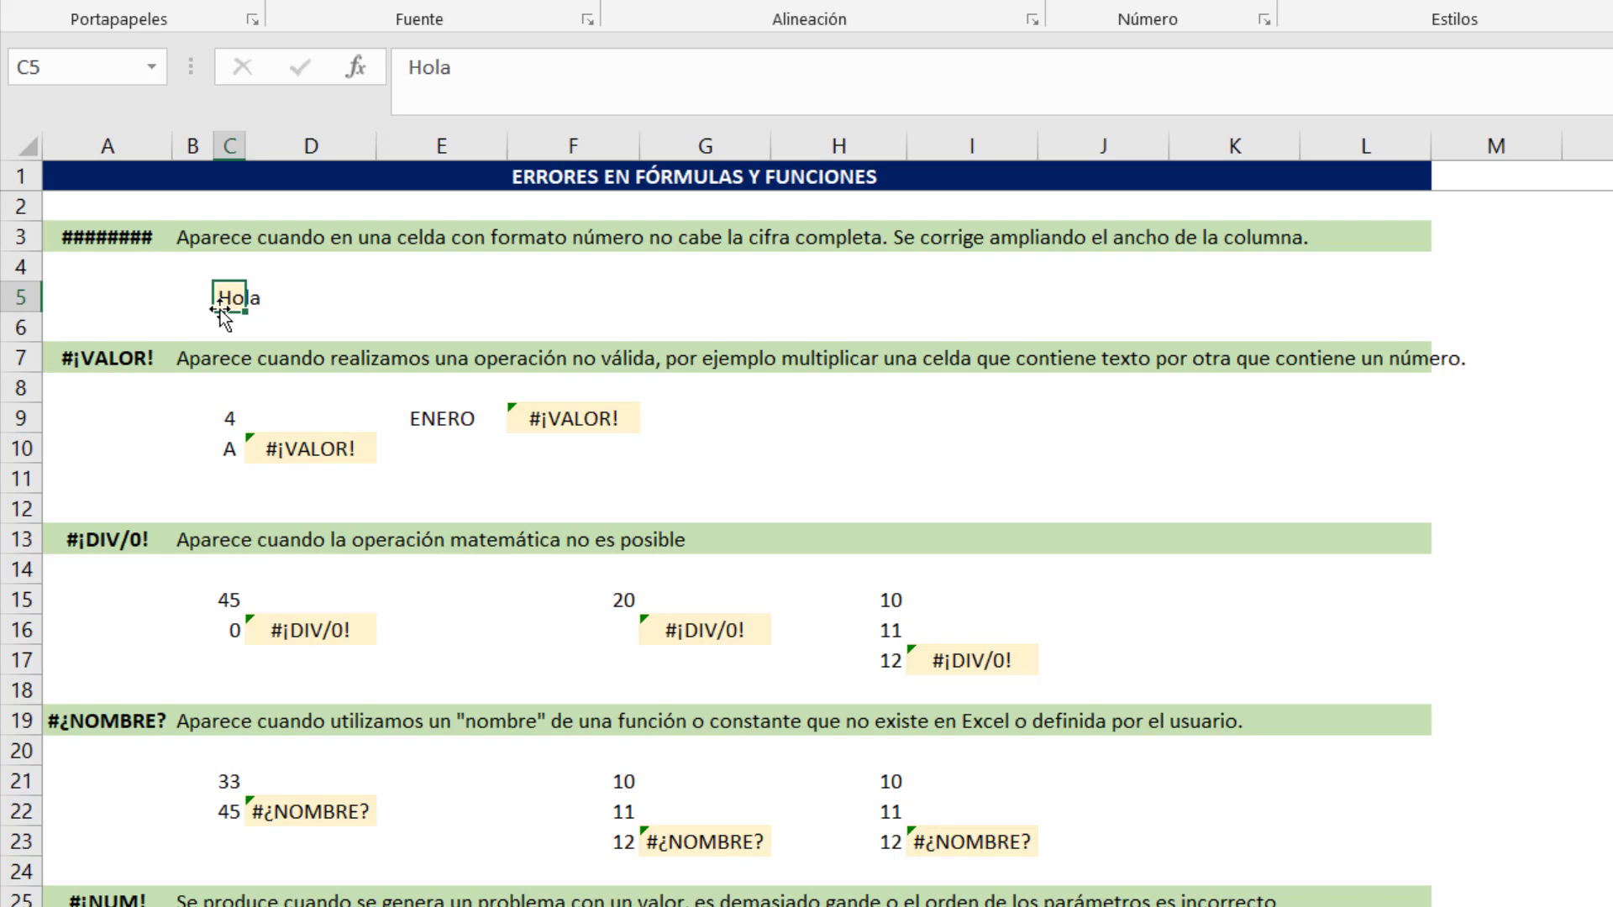
Enter 312321 in C5 again and auto-fit the width of column C
text(312321)
key(Return)
key(Up)
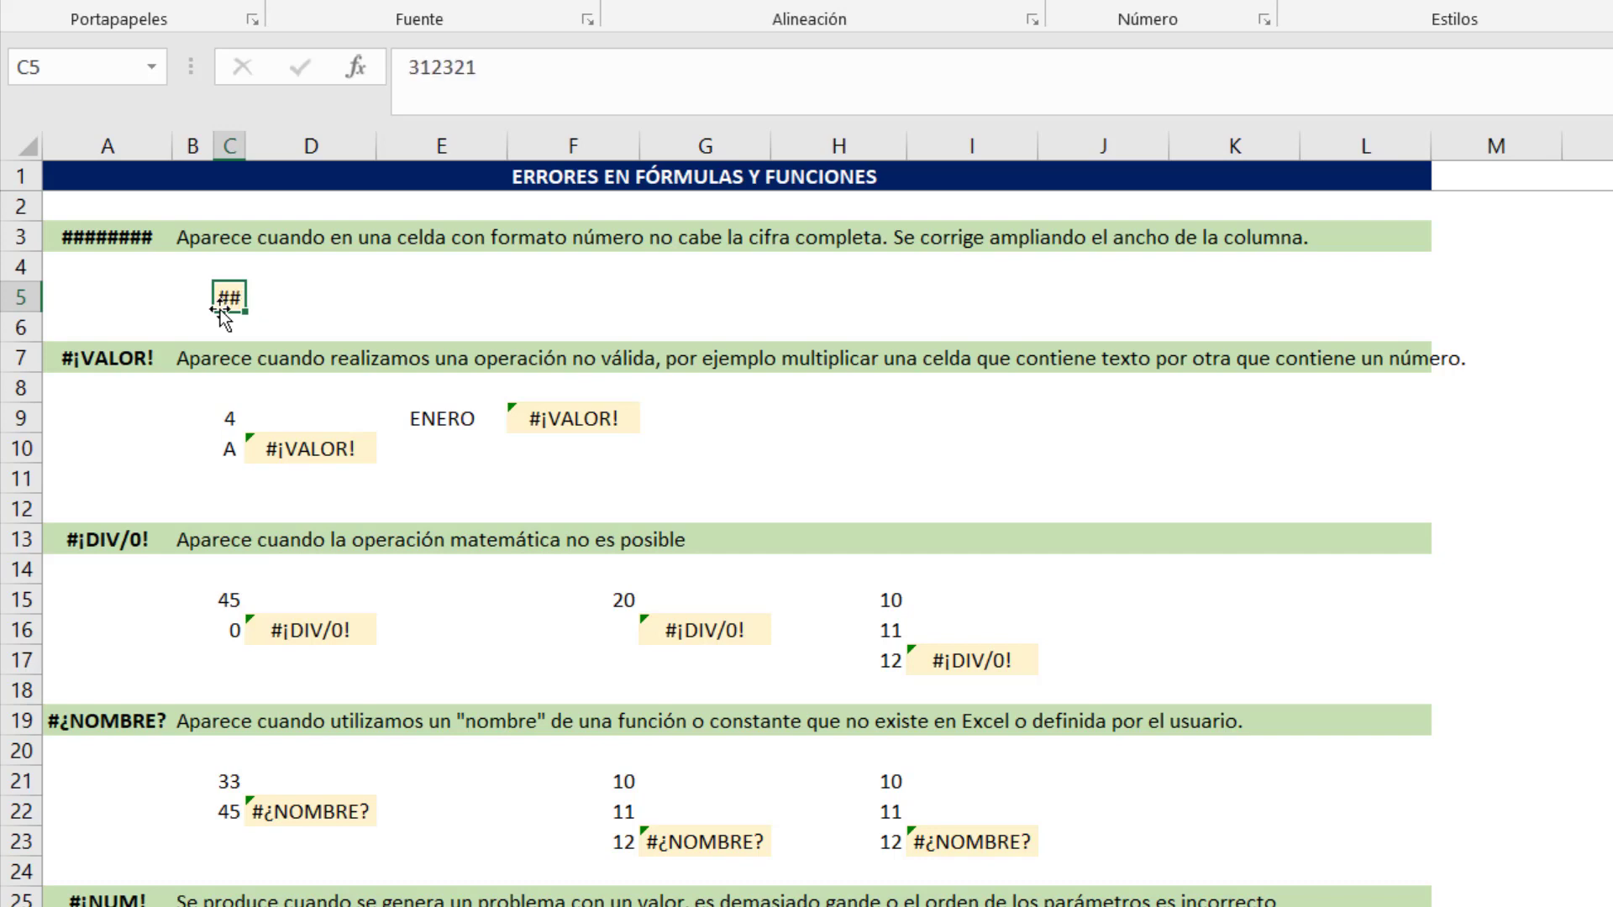
double_click(246, 150)
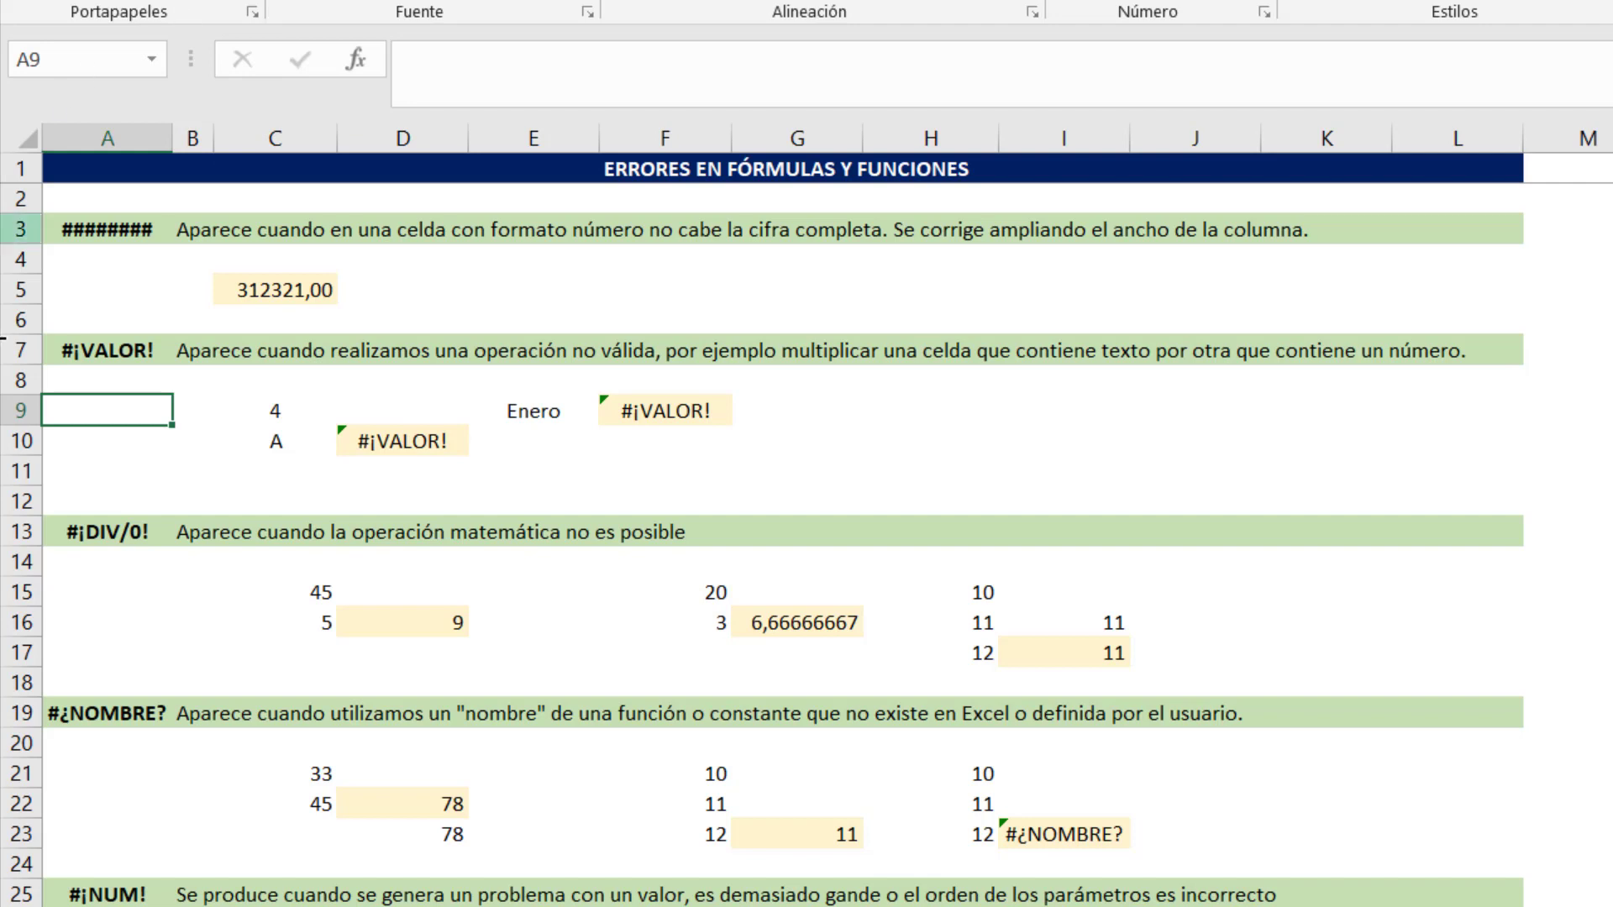
Examine the formula in D10 and the cells it references in the #¡VALOR! section
click(366, 446)
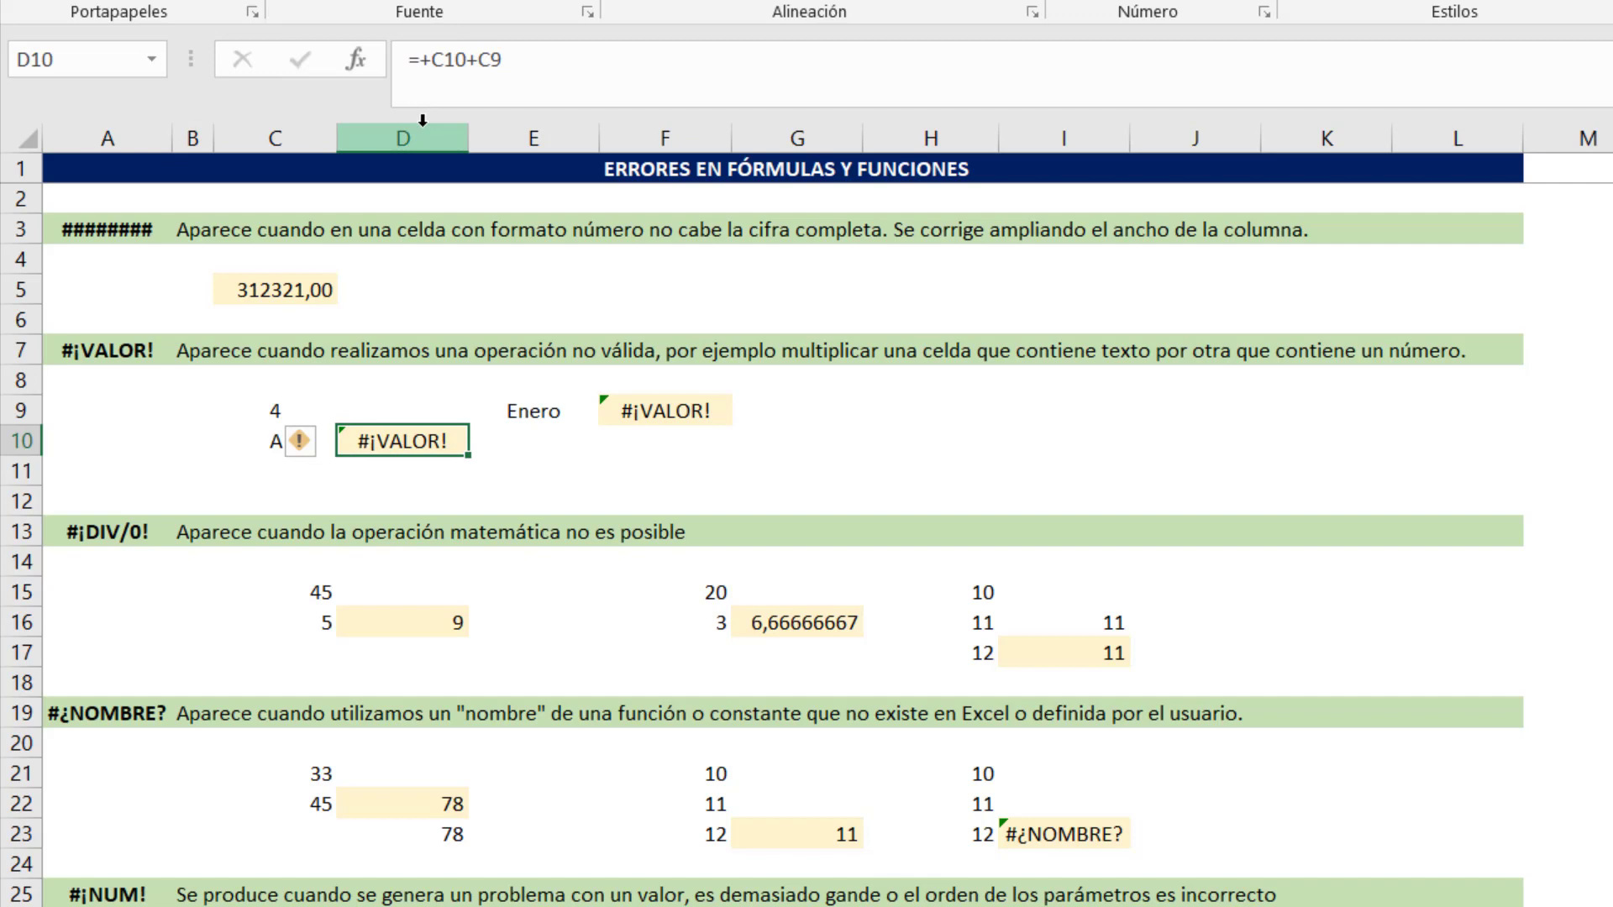
key(F2)
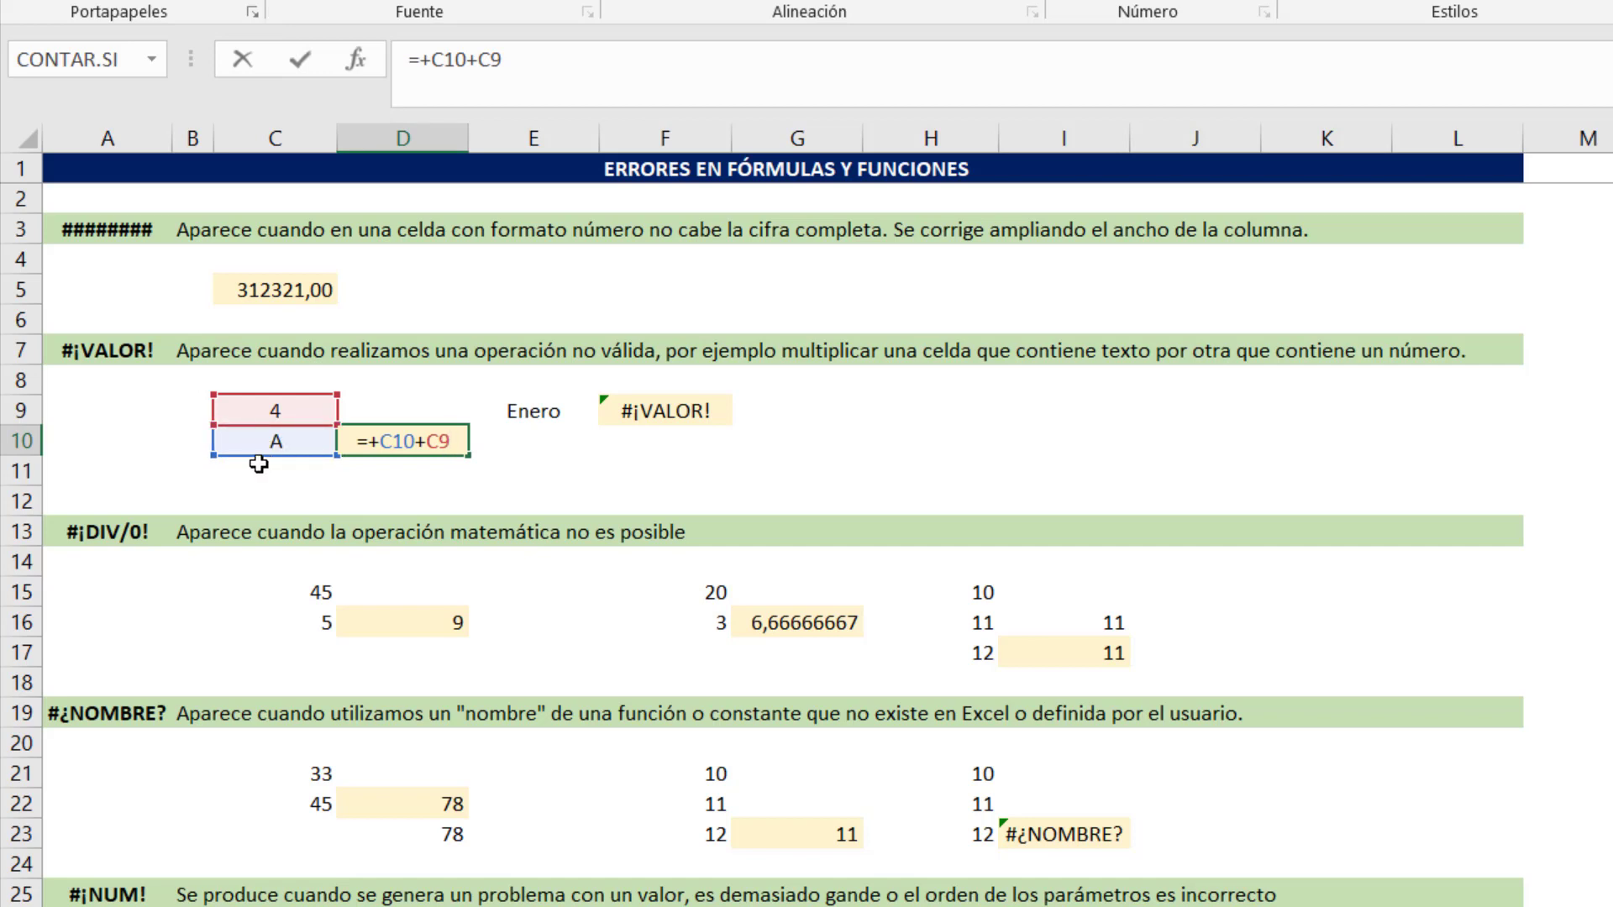
key(Return)
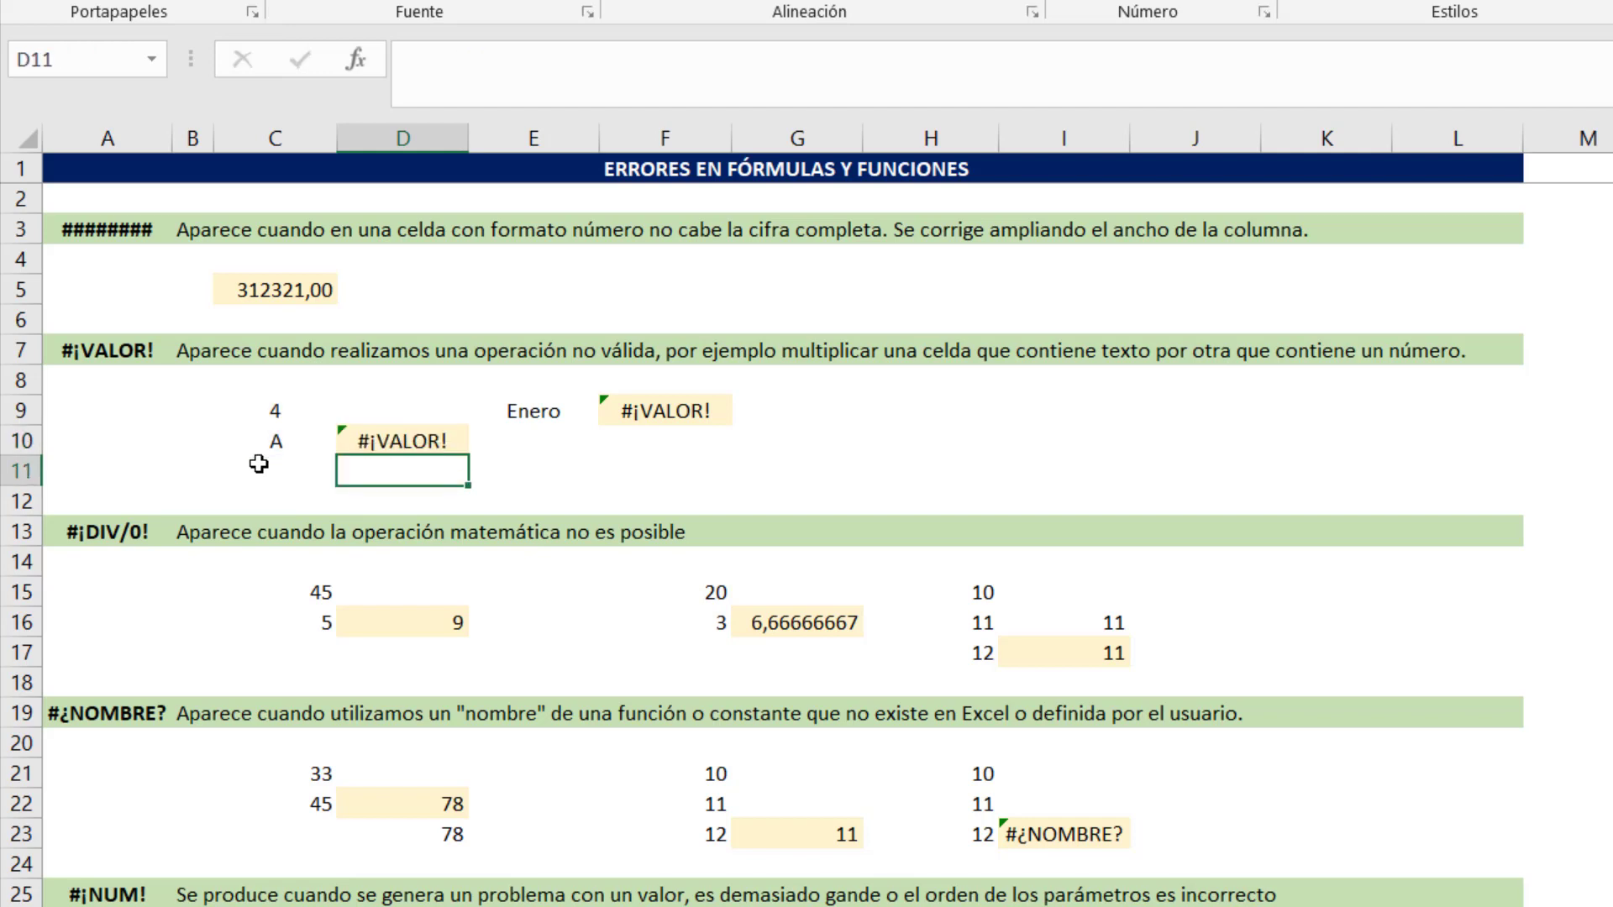
key(Up)
key(F2)
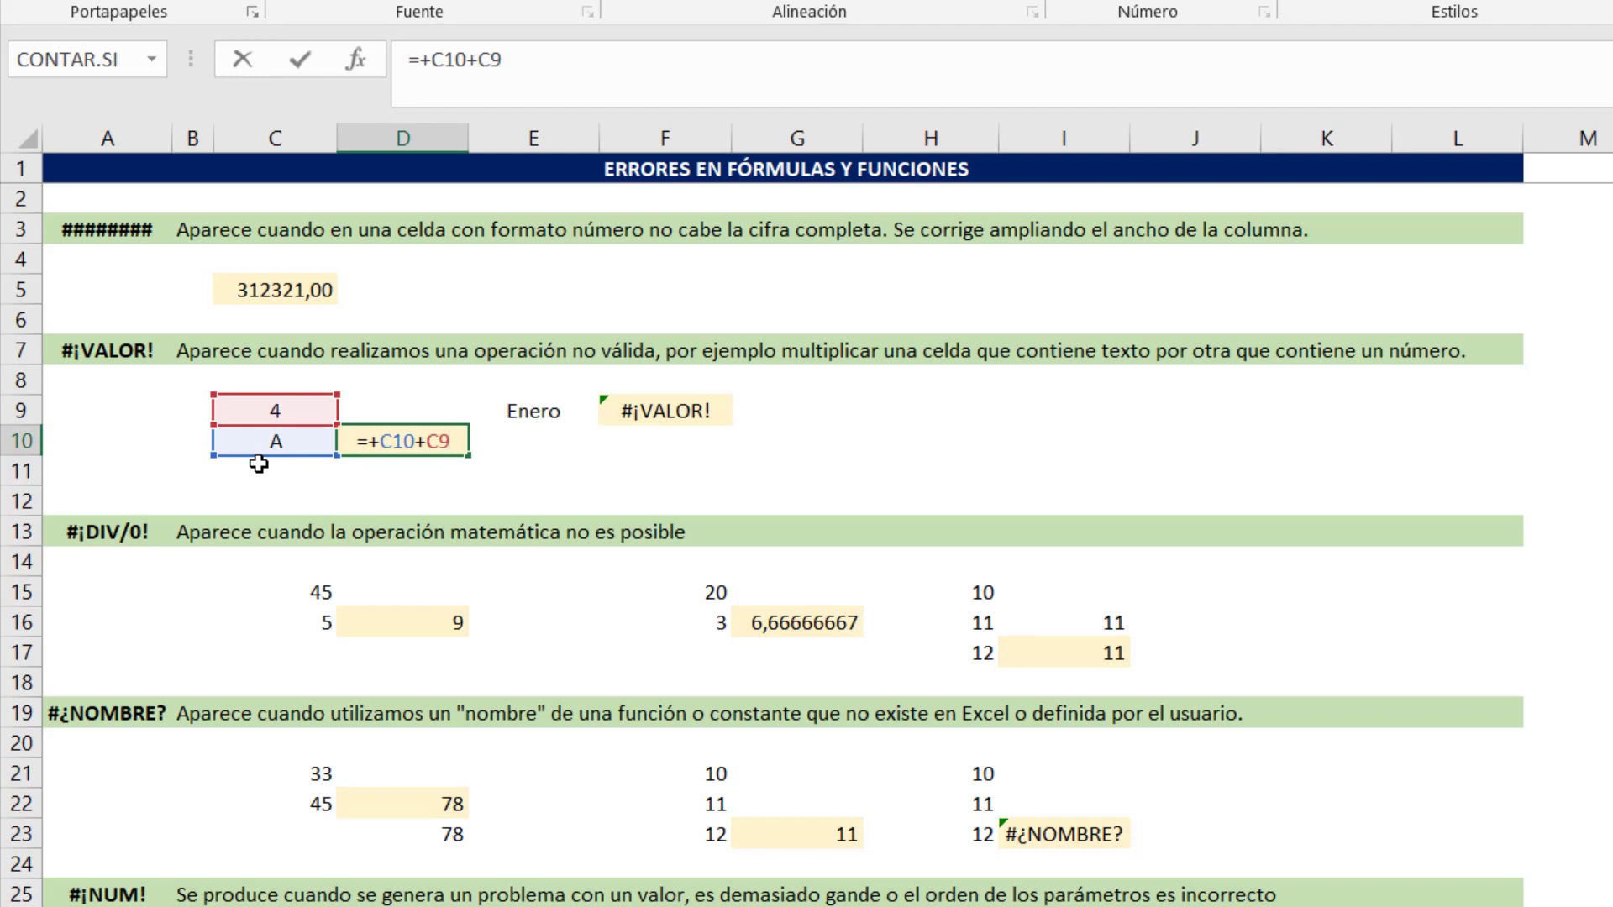
key(ctrl+Return)
Replace the text in C10 with 10 and check the recalculated sum in D10
key(Left)
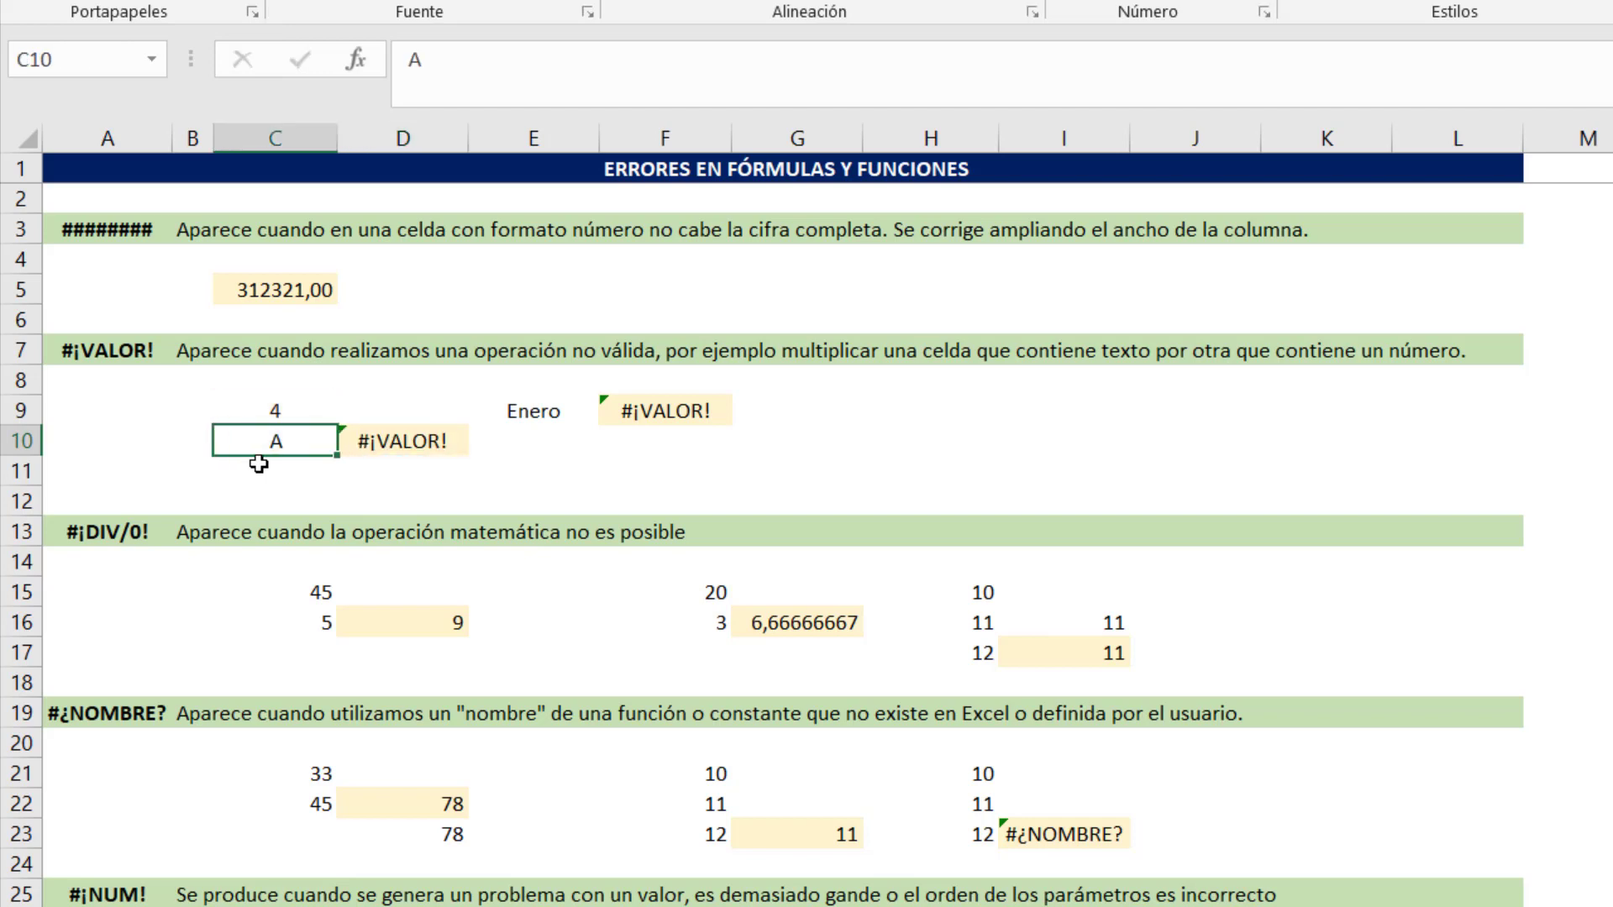
text(10)
key(Return)
key(Up)
key(Right)
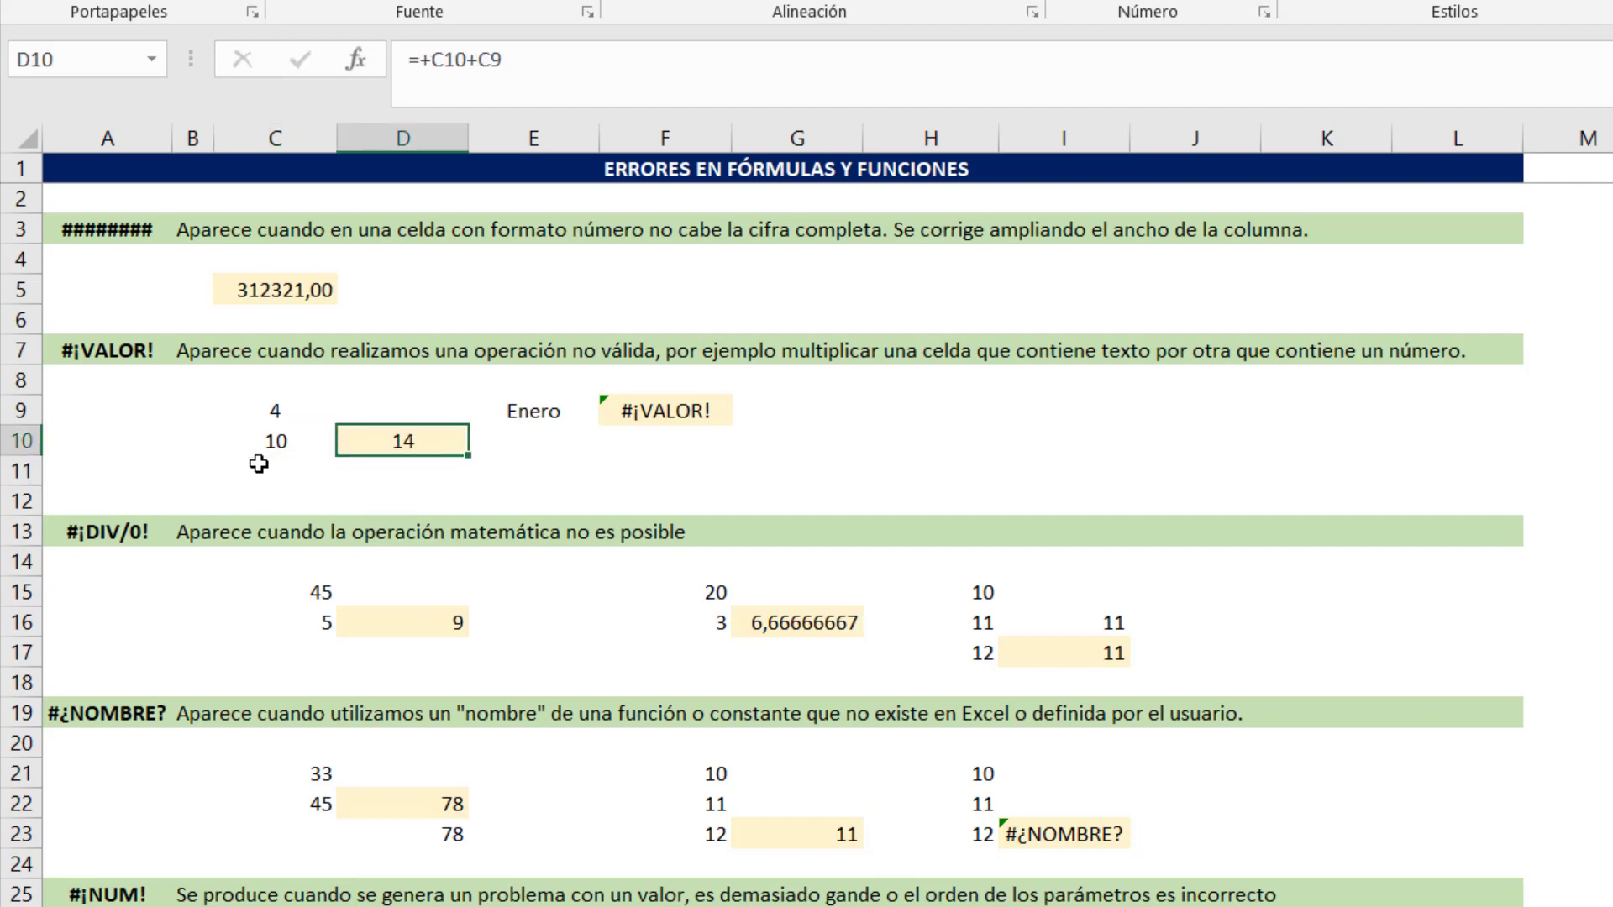
Examine the MES formula in F9 and the month text in E9 that it references
key(Right)
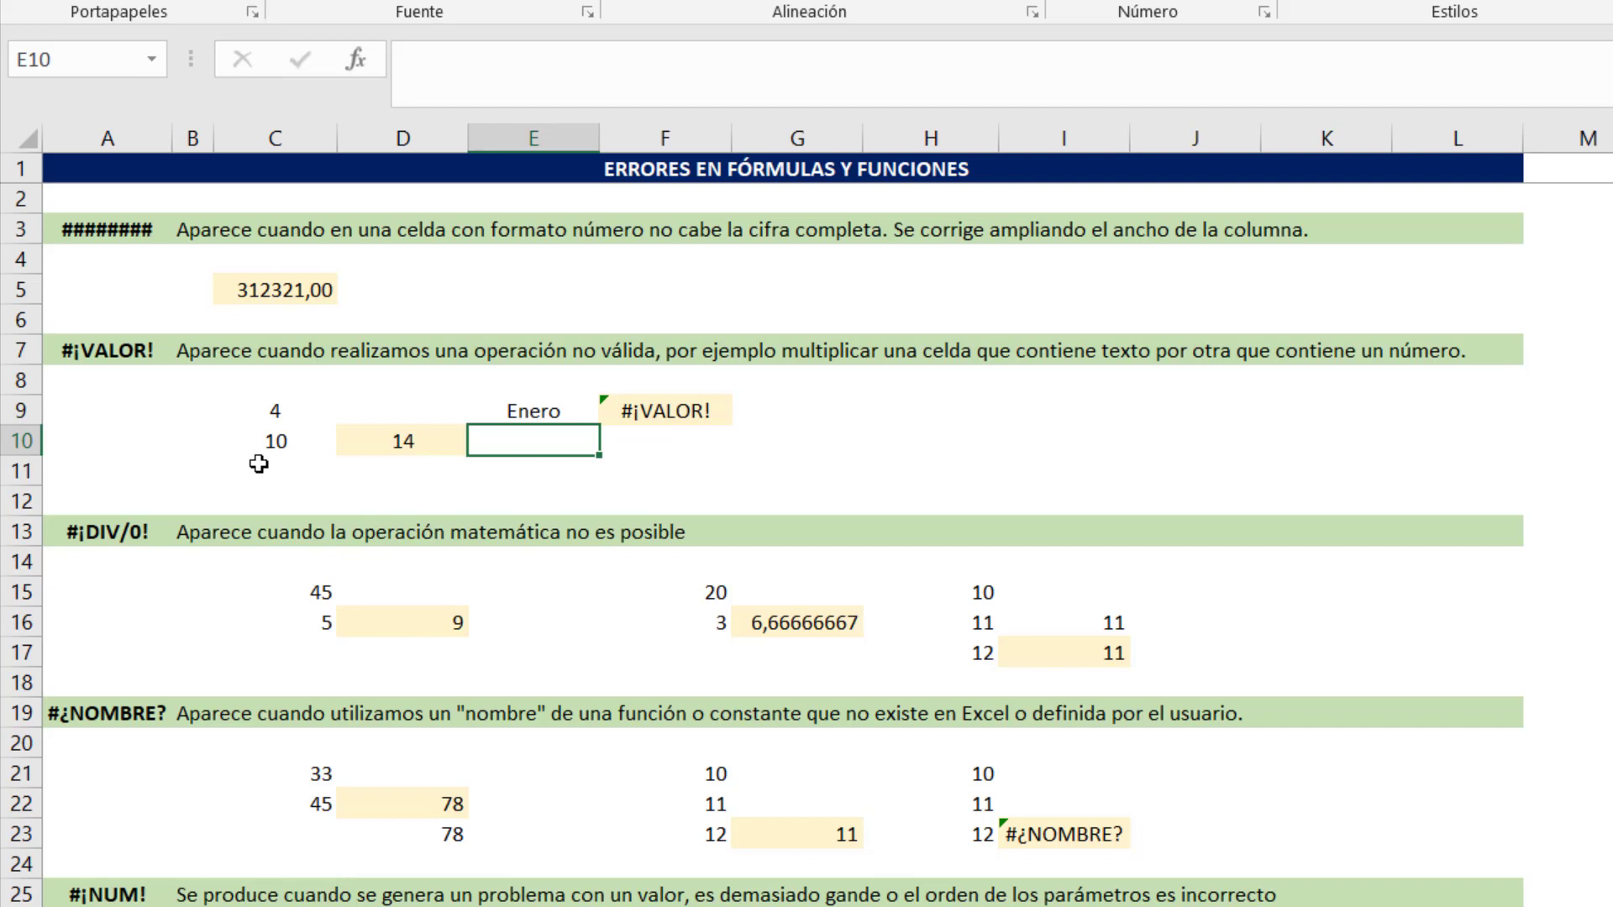
key(Up)
key(Right)
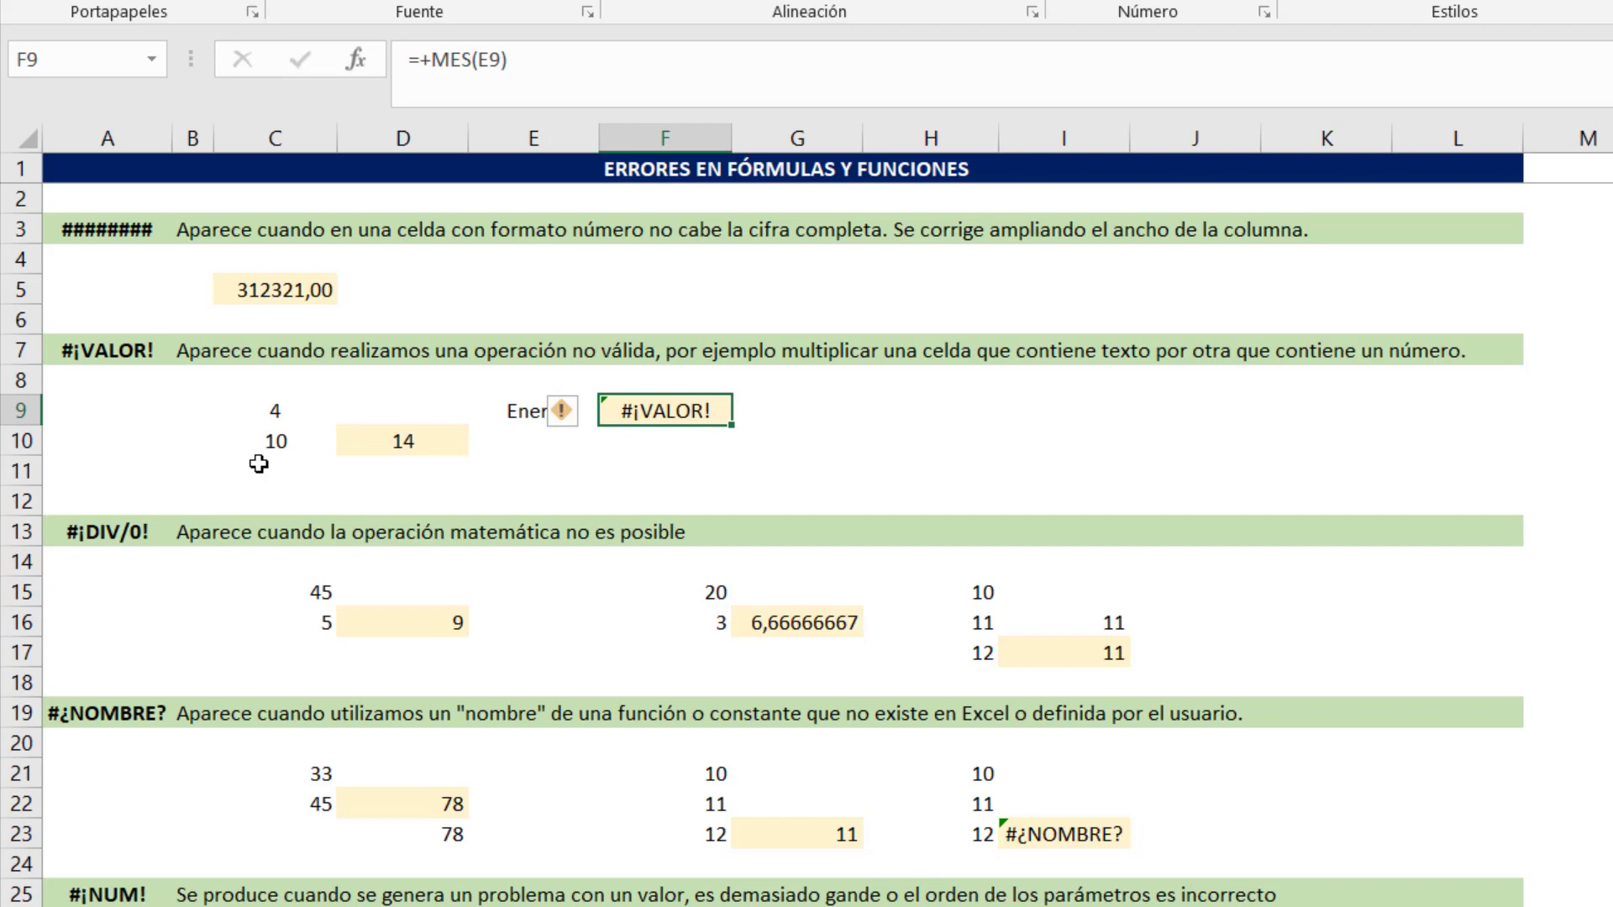
key(Left)
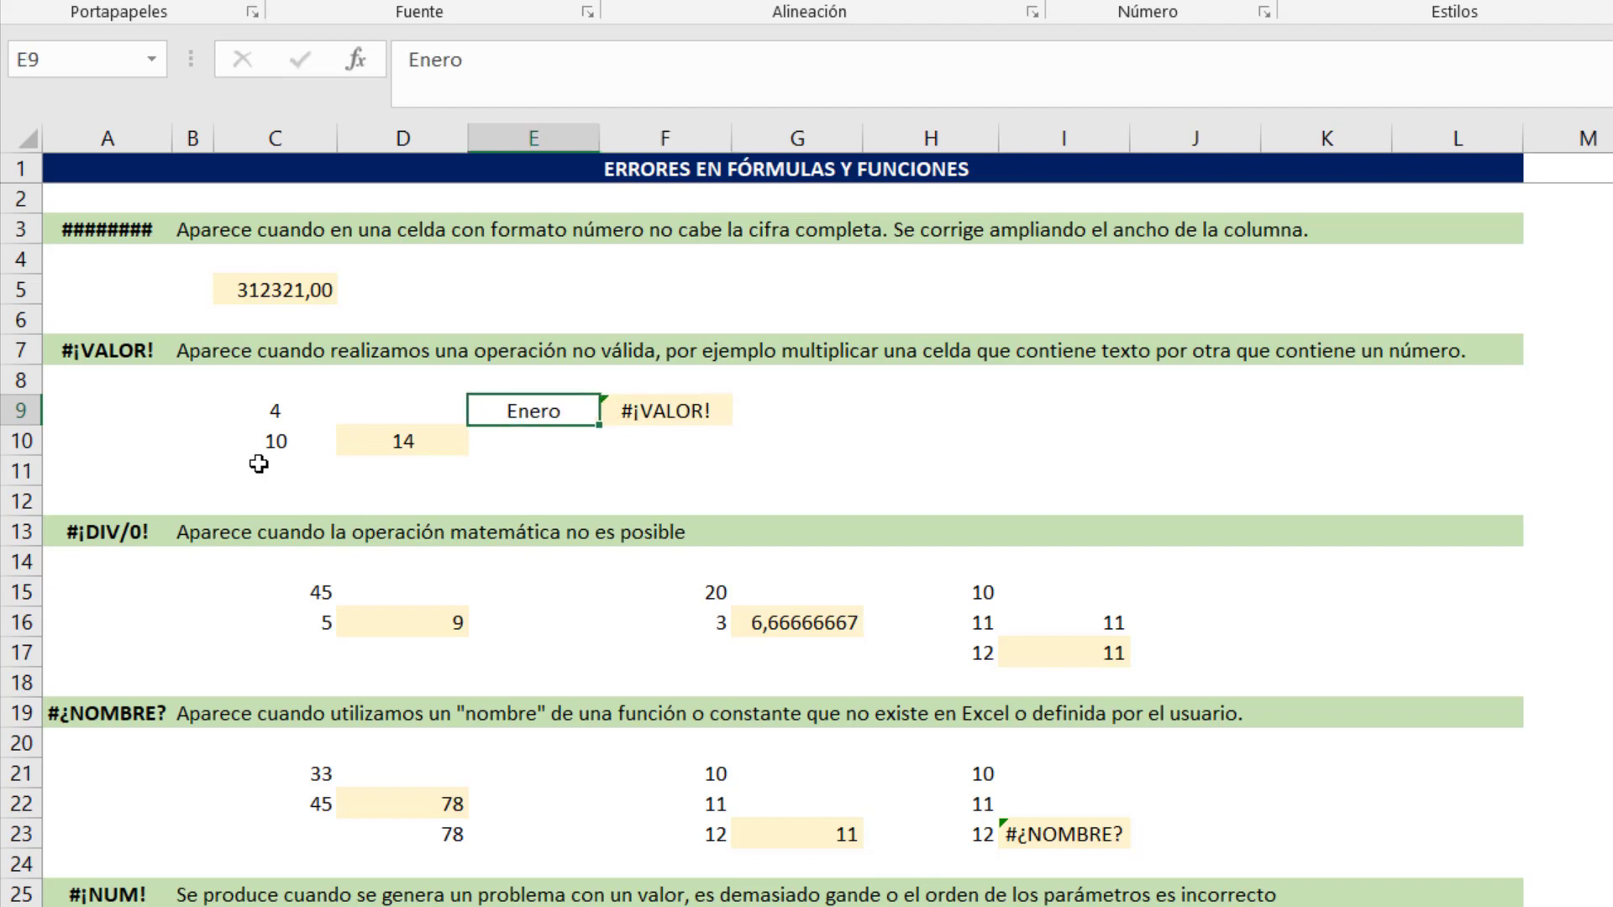
key(Right)
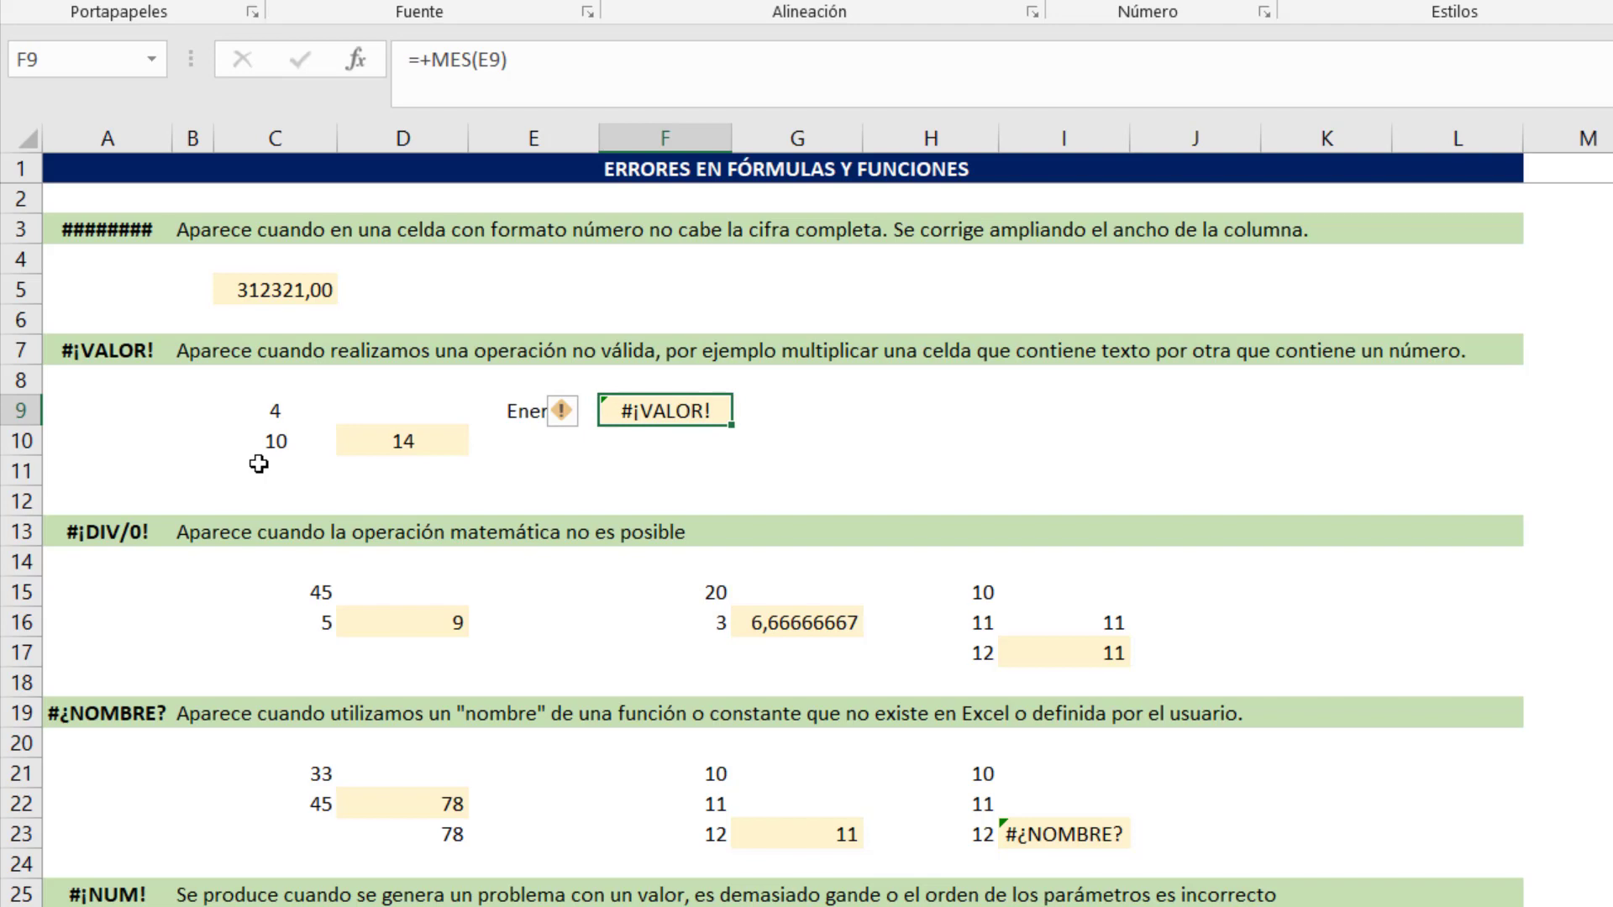
Enter the date 2/1/2019 in E10, below the month text
key(Left)
key(Down)
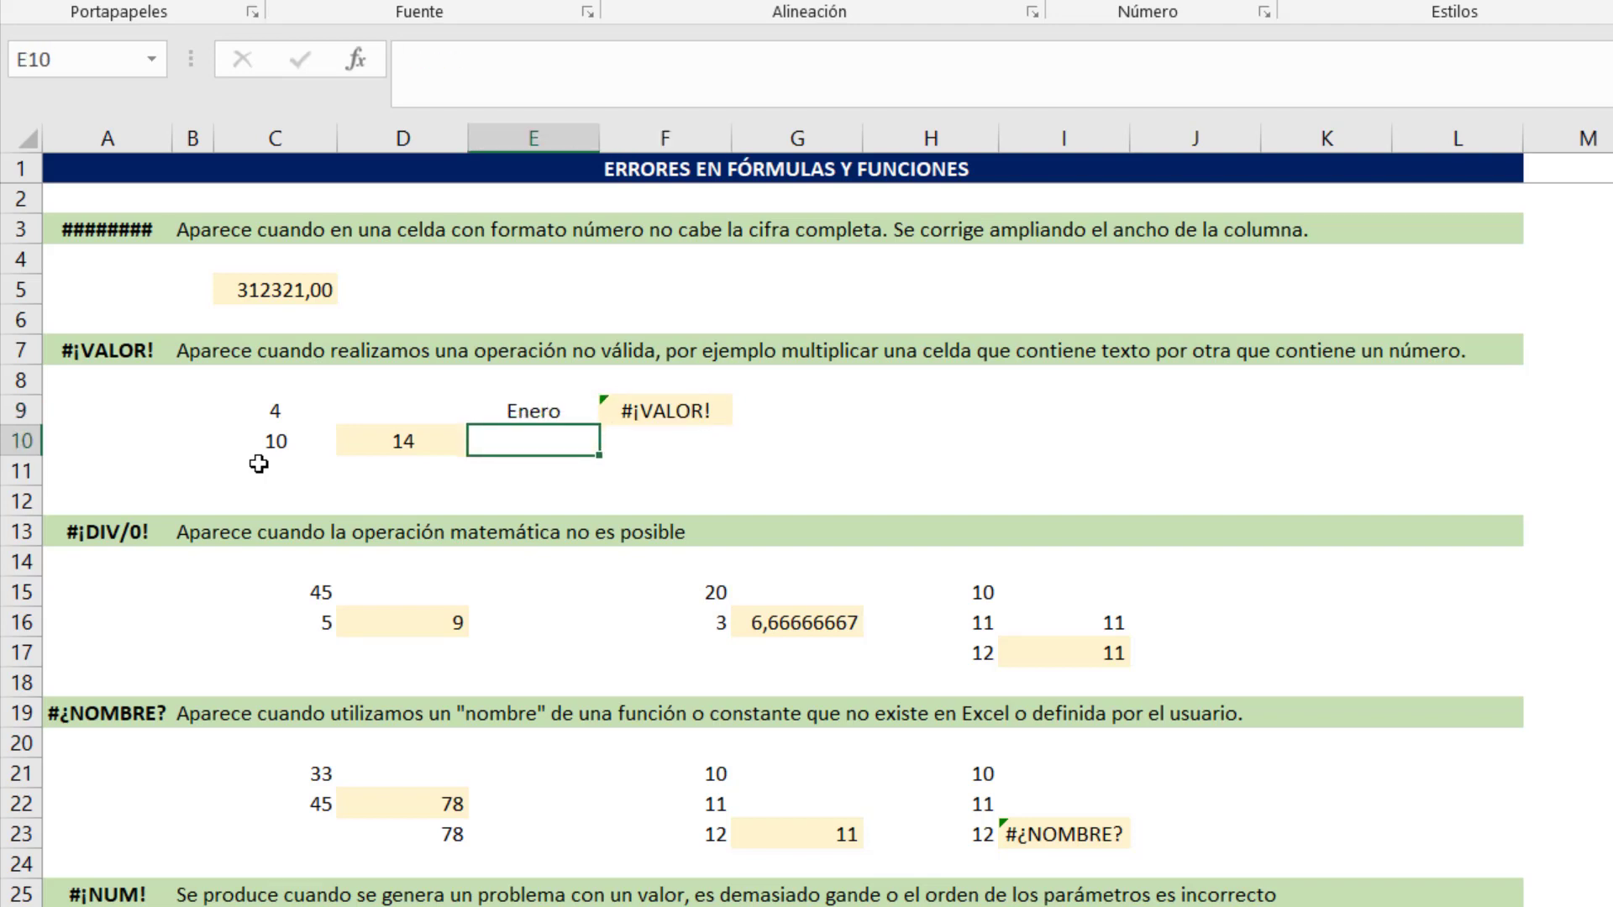
text(2/1/2019)
key(Return)
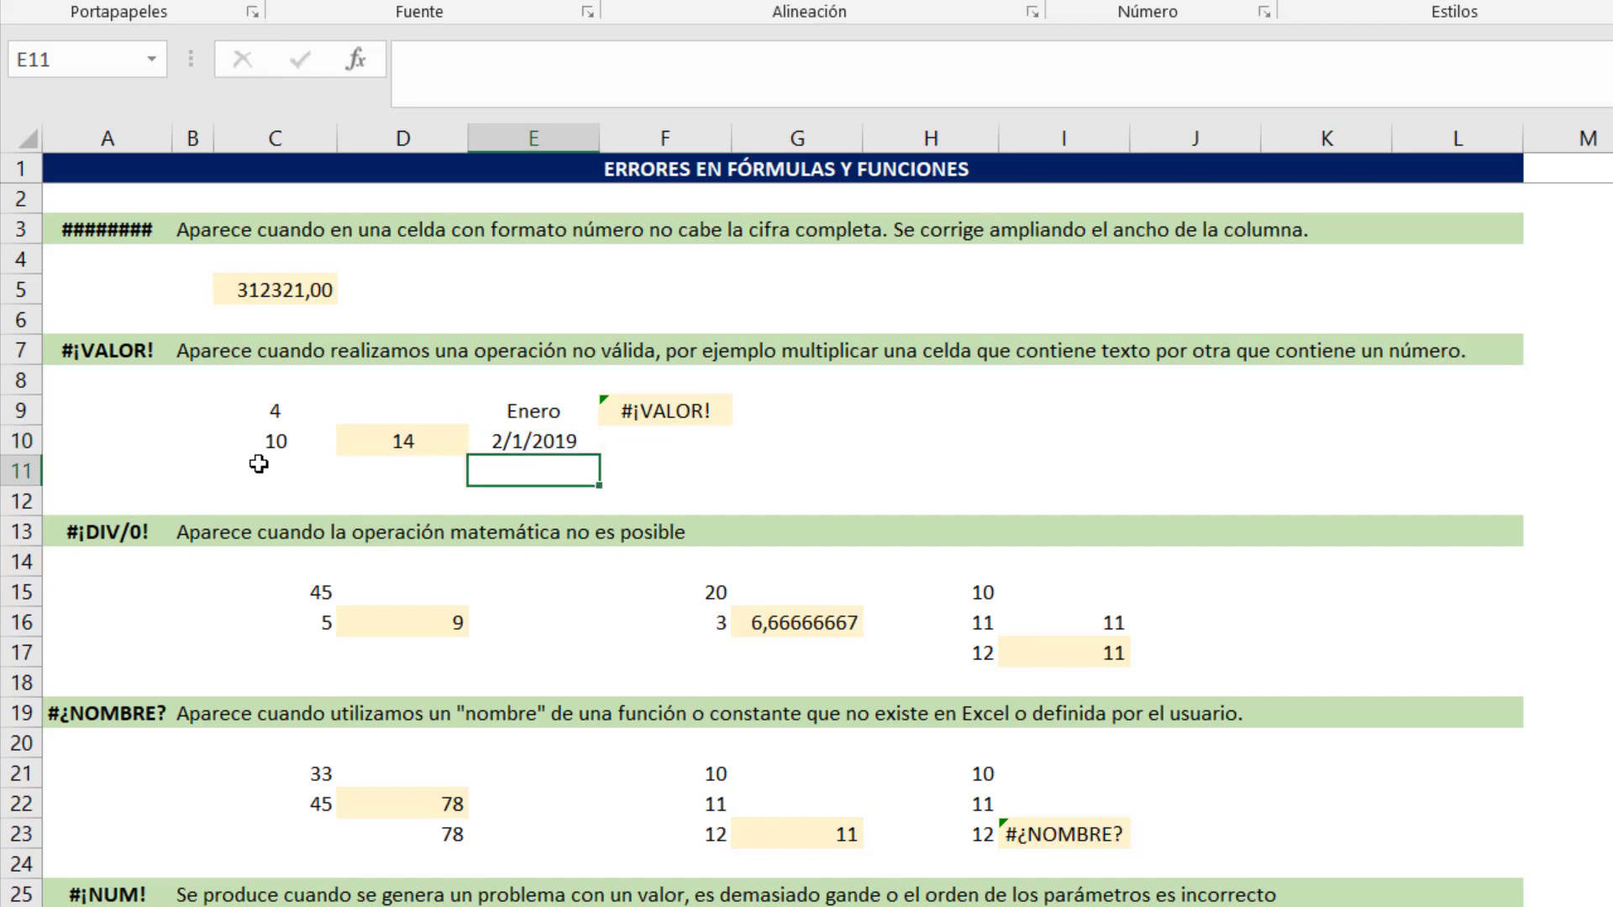
Enter the formula =MES(E10) in F10 to extract the month from the date
key(Up)
key(Right)
text(=)
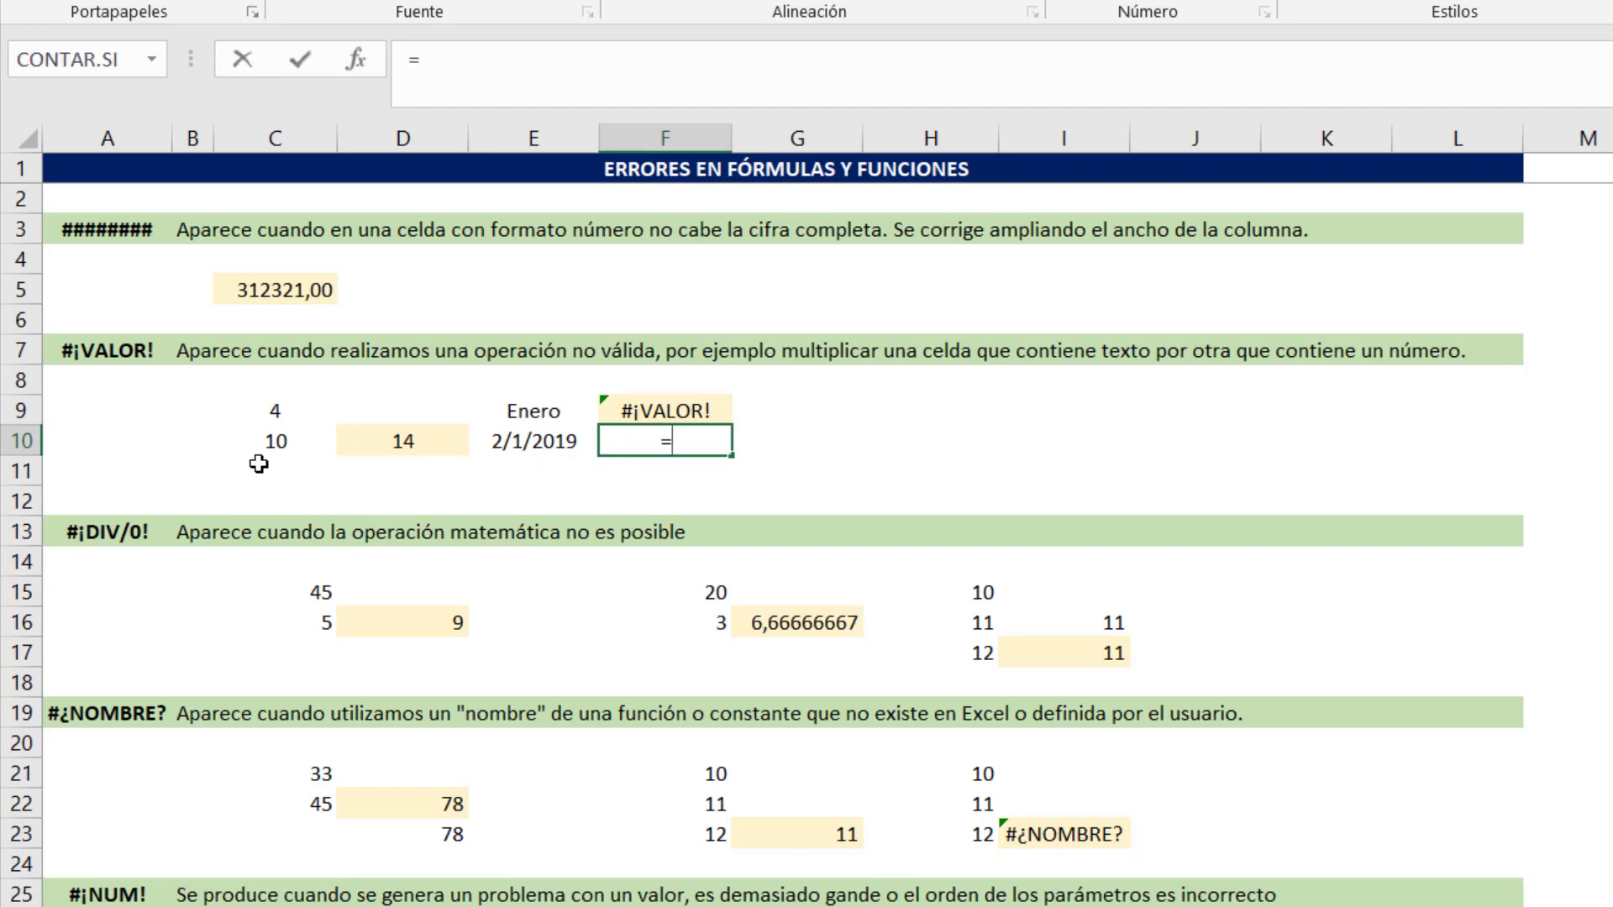
text(mes()
key(Left)
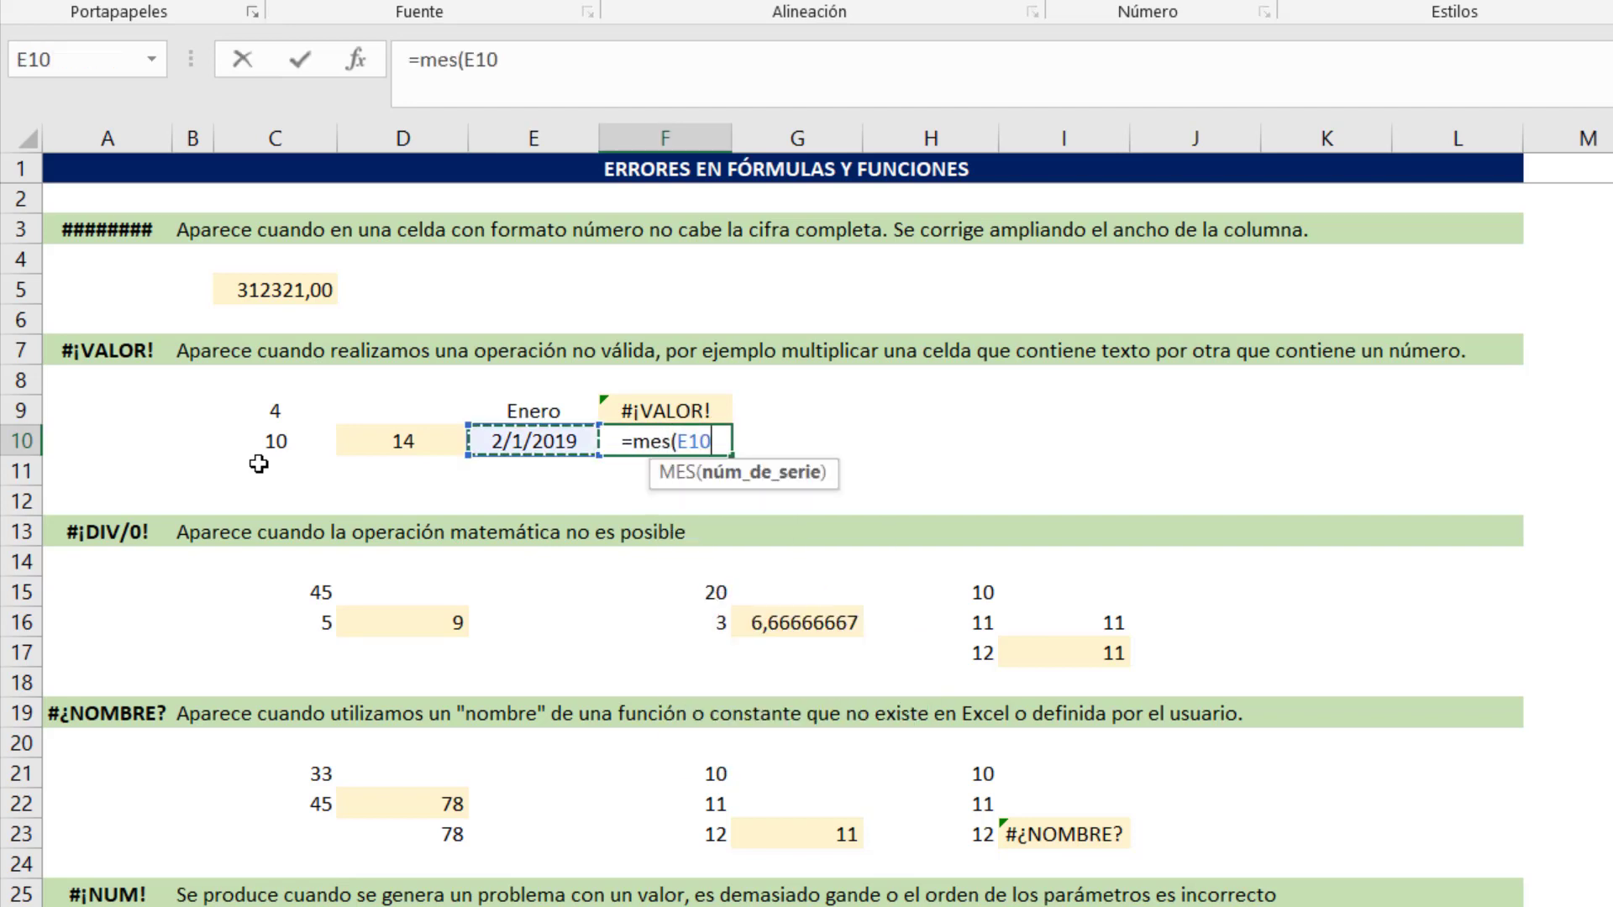
key(Return)
key(Up)
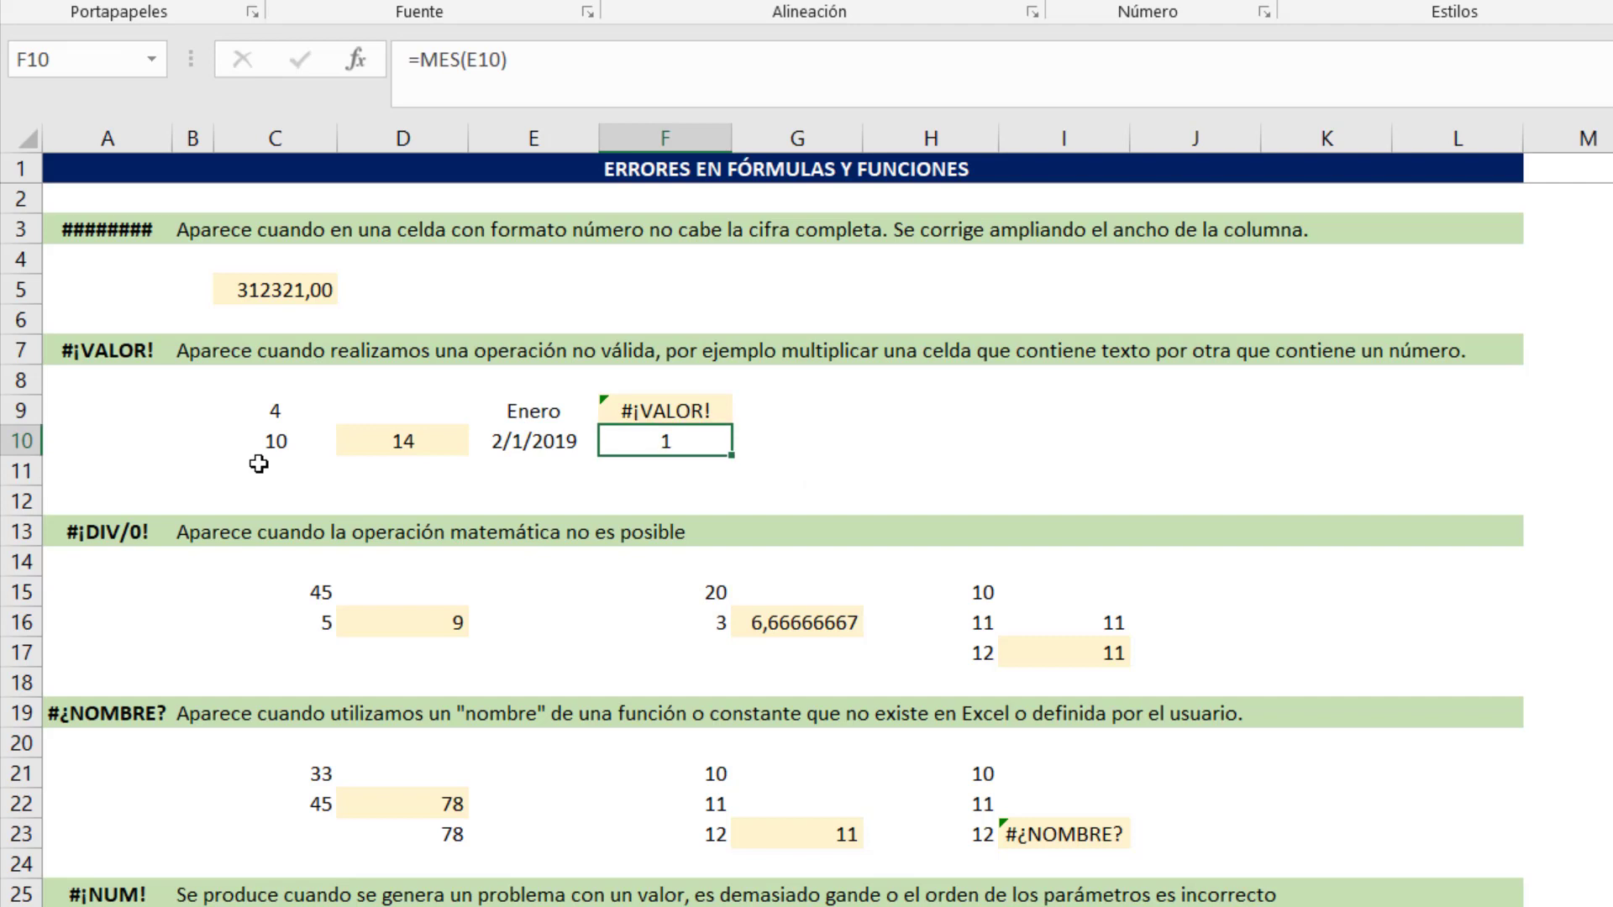
Replace the month text in E9 with the number 1 and check the recalculated MES result in F9
key(Left)
key(Up)
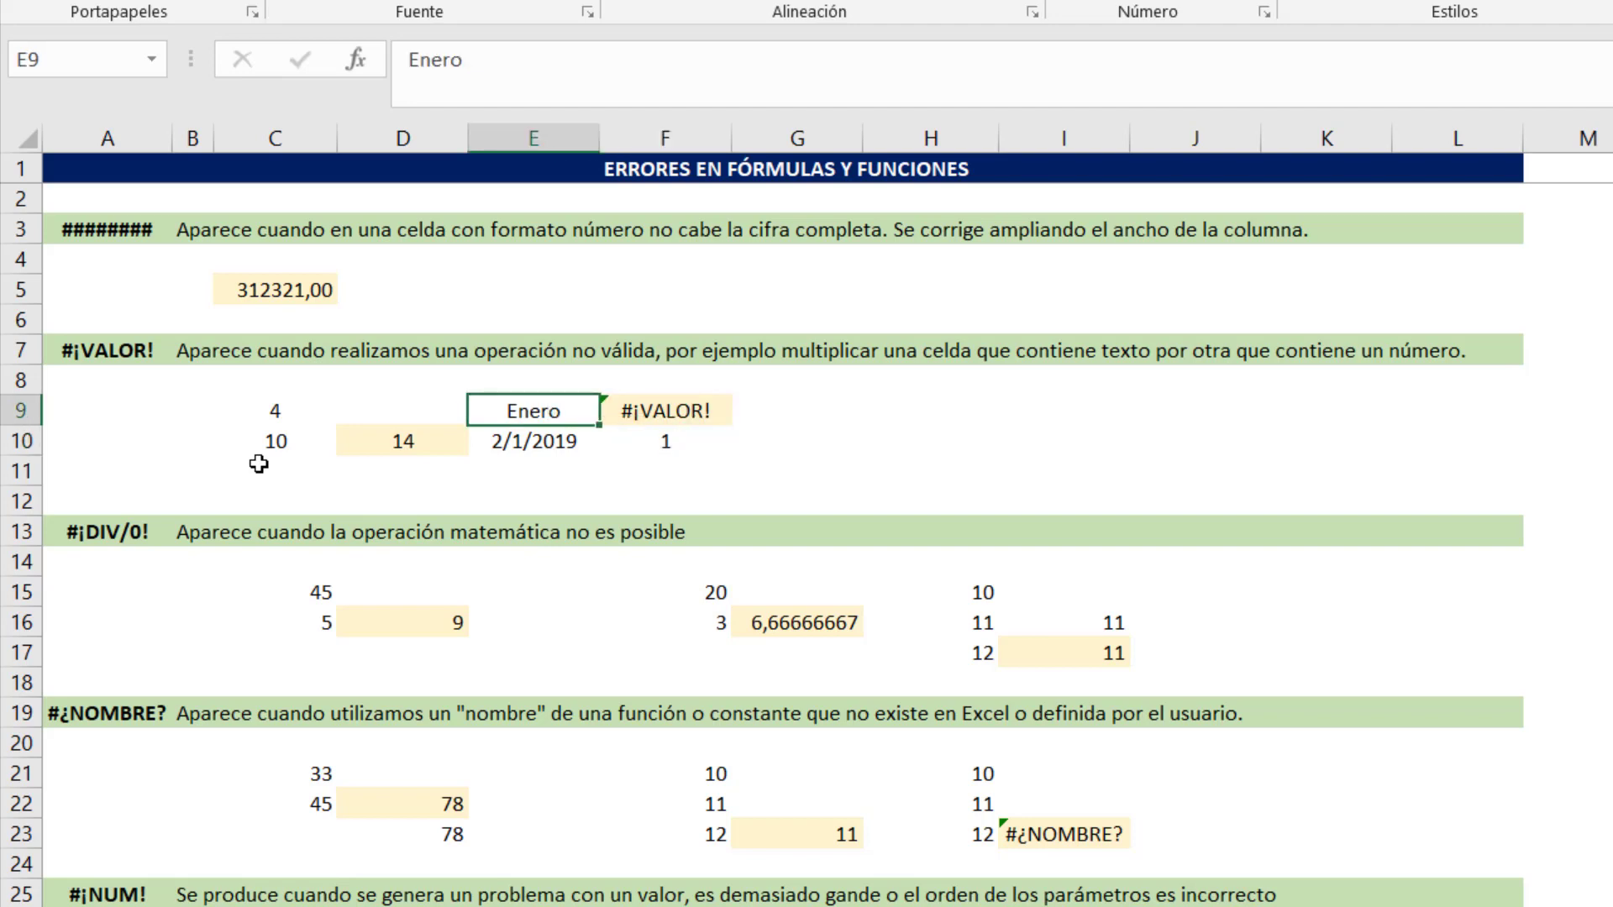
text(1)
key(Return)
key(Right)
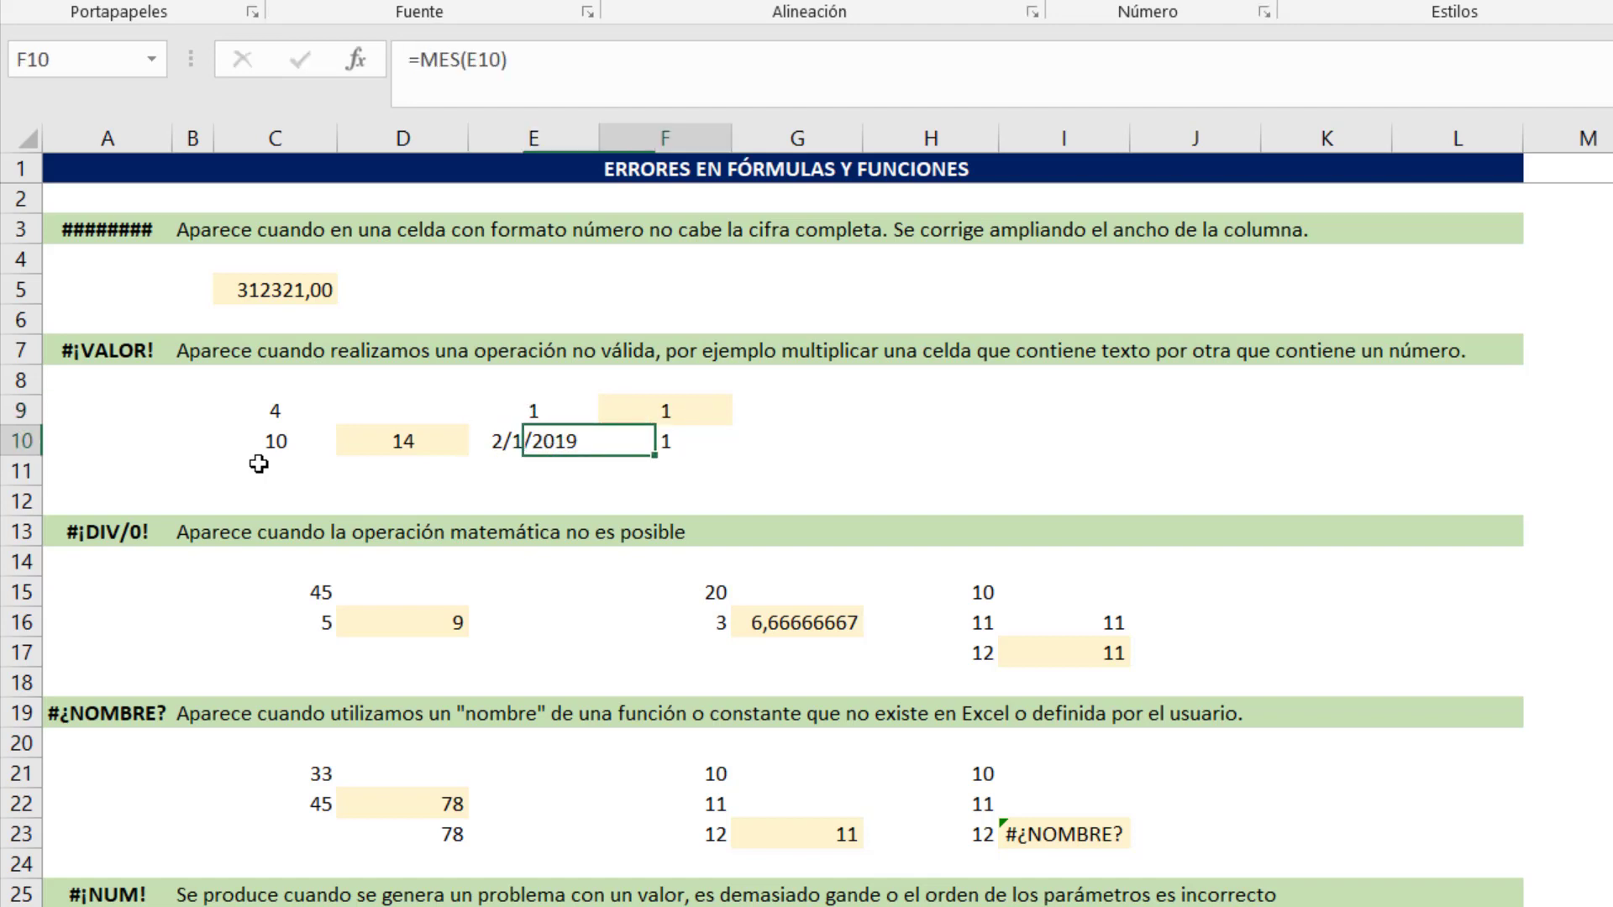
key(Up)
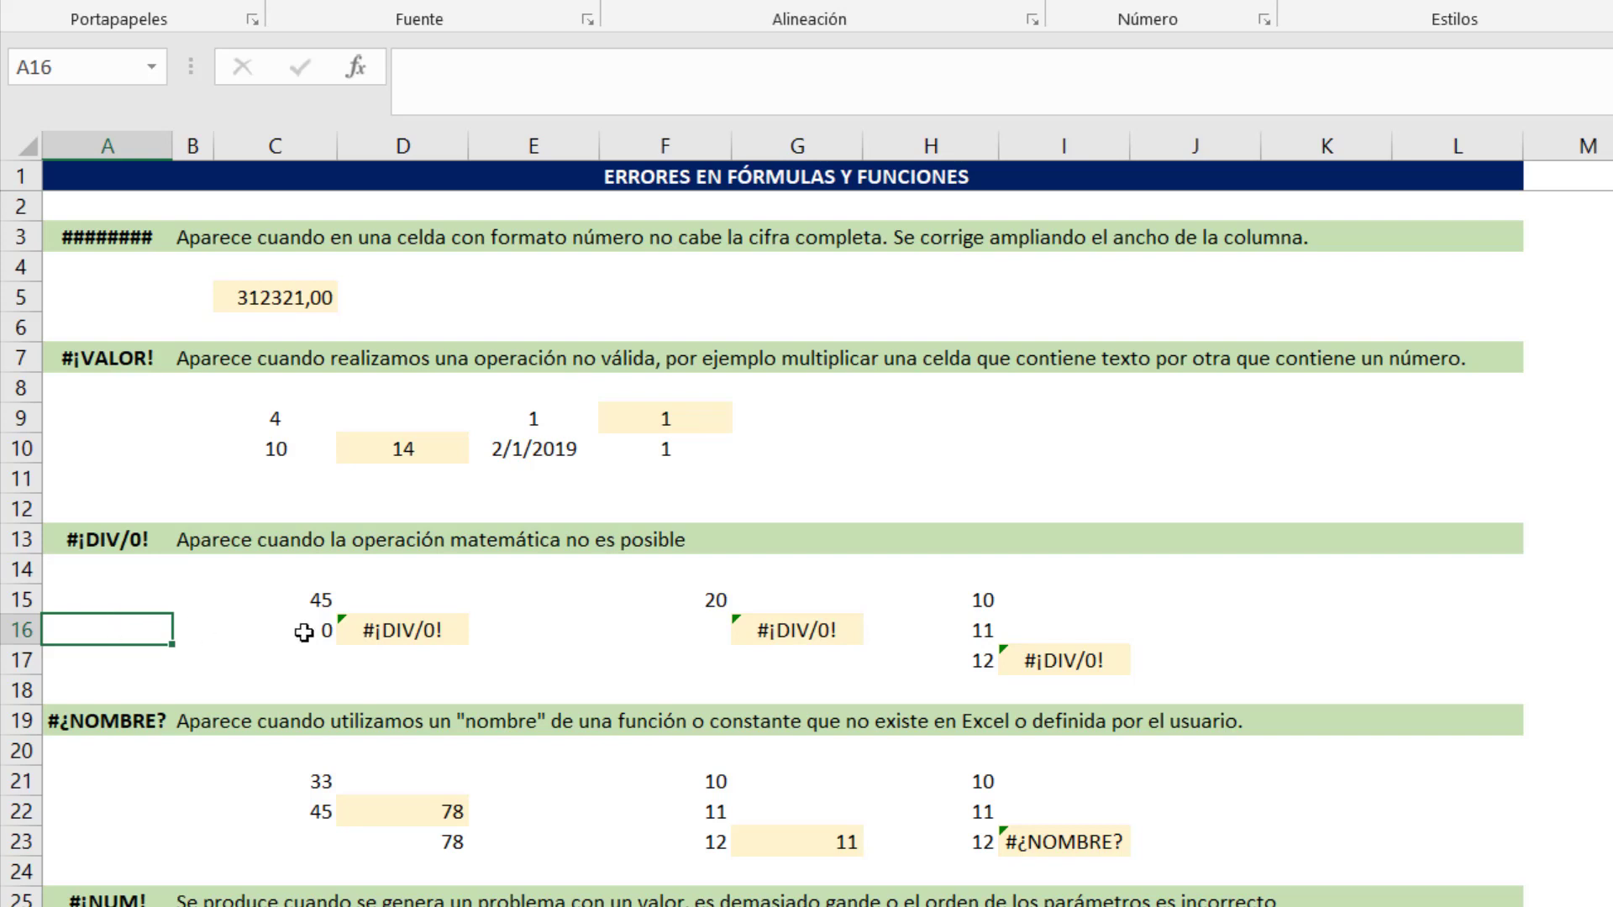
Review the division formula in D16 and set its divisor in C16 to 5
click(425, 643)
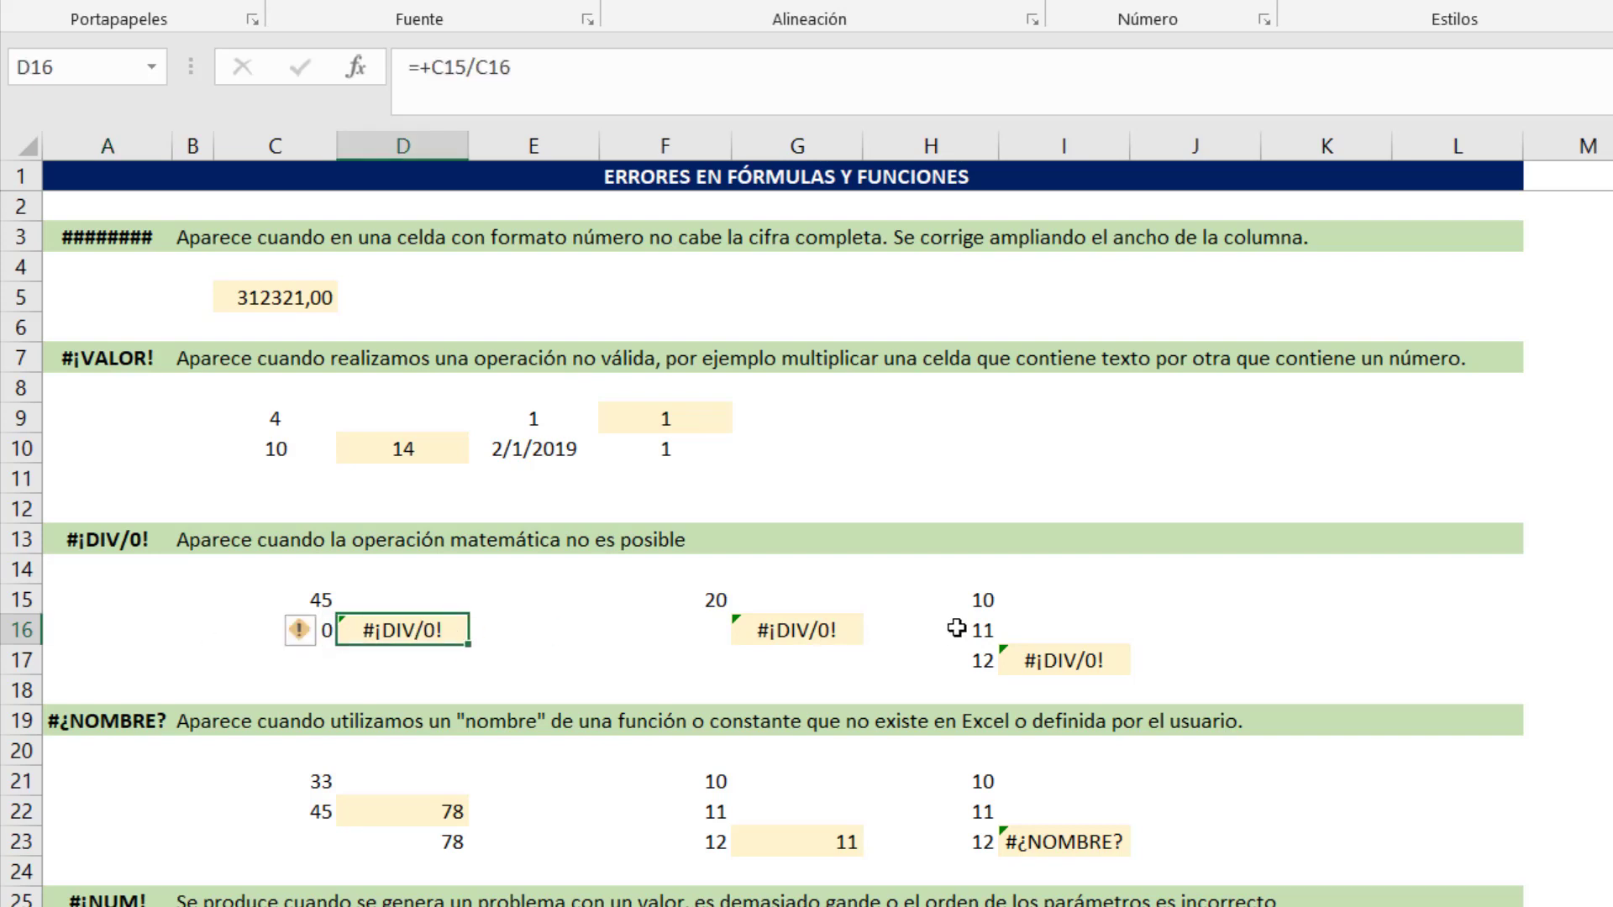
key(F2)
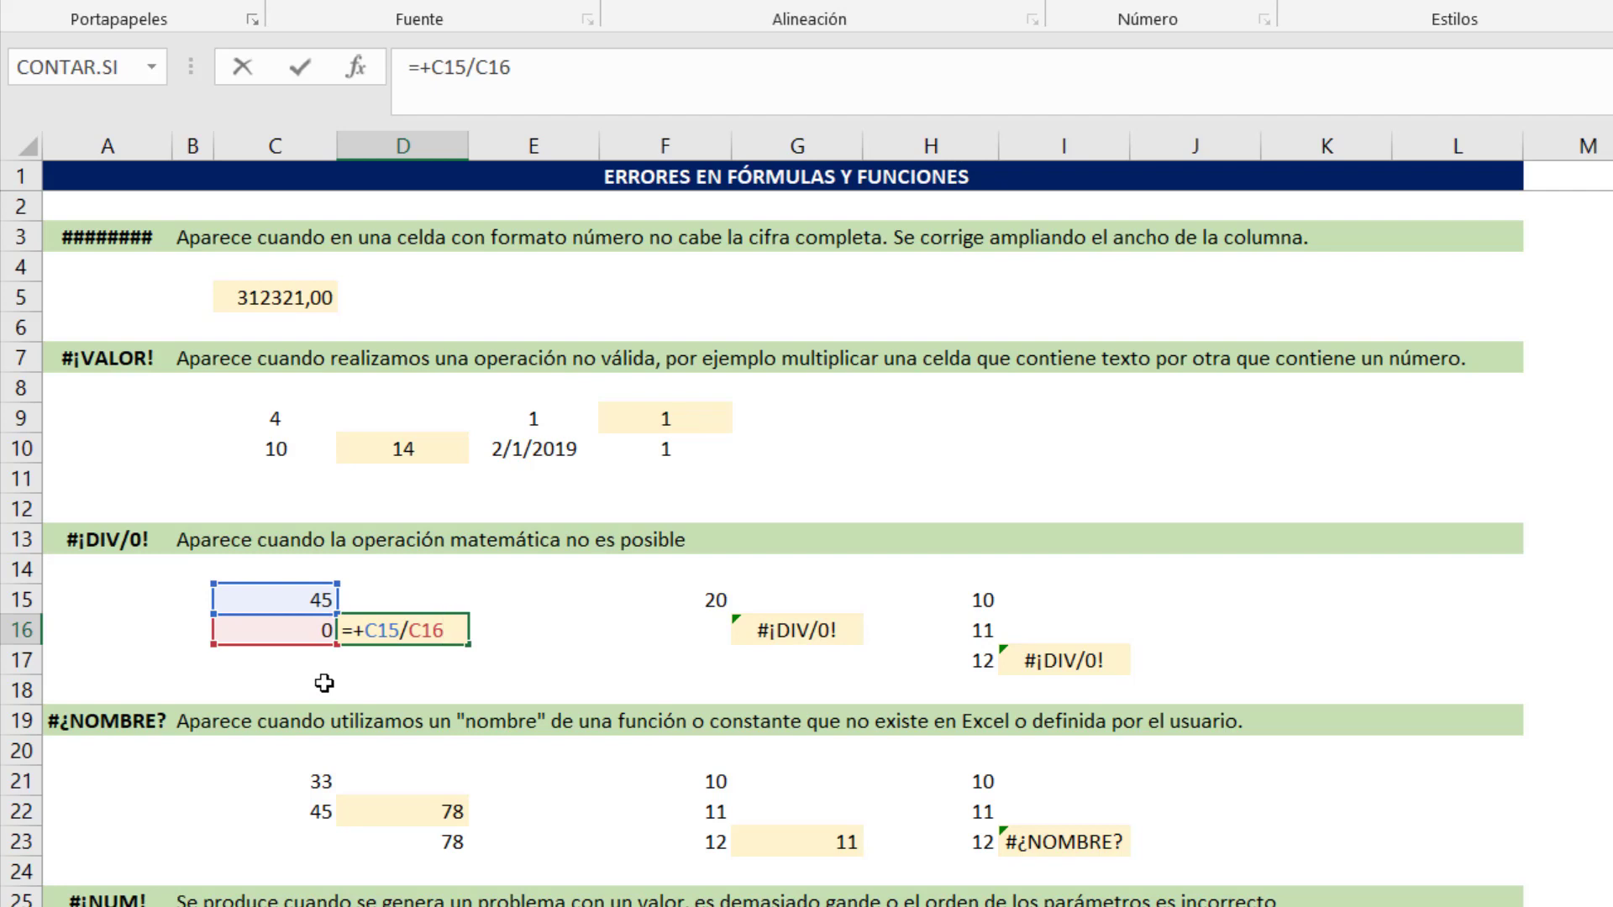
key(Return)
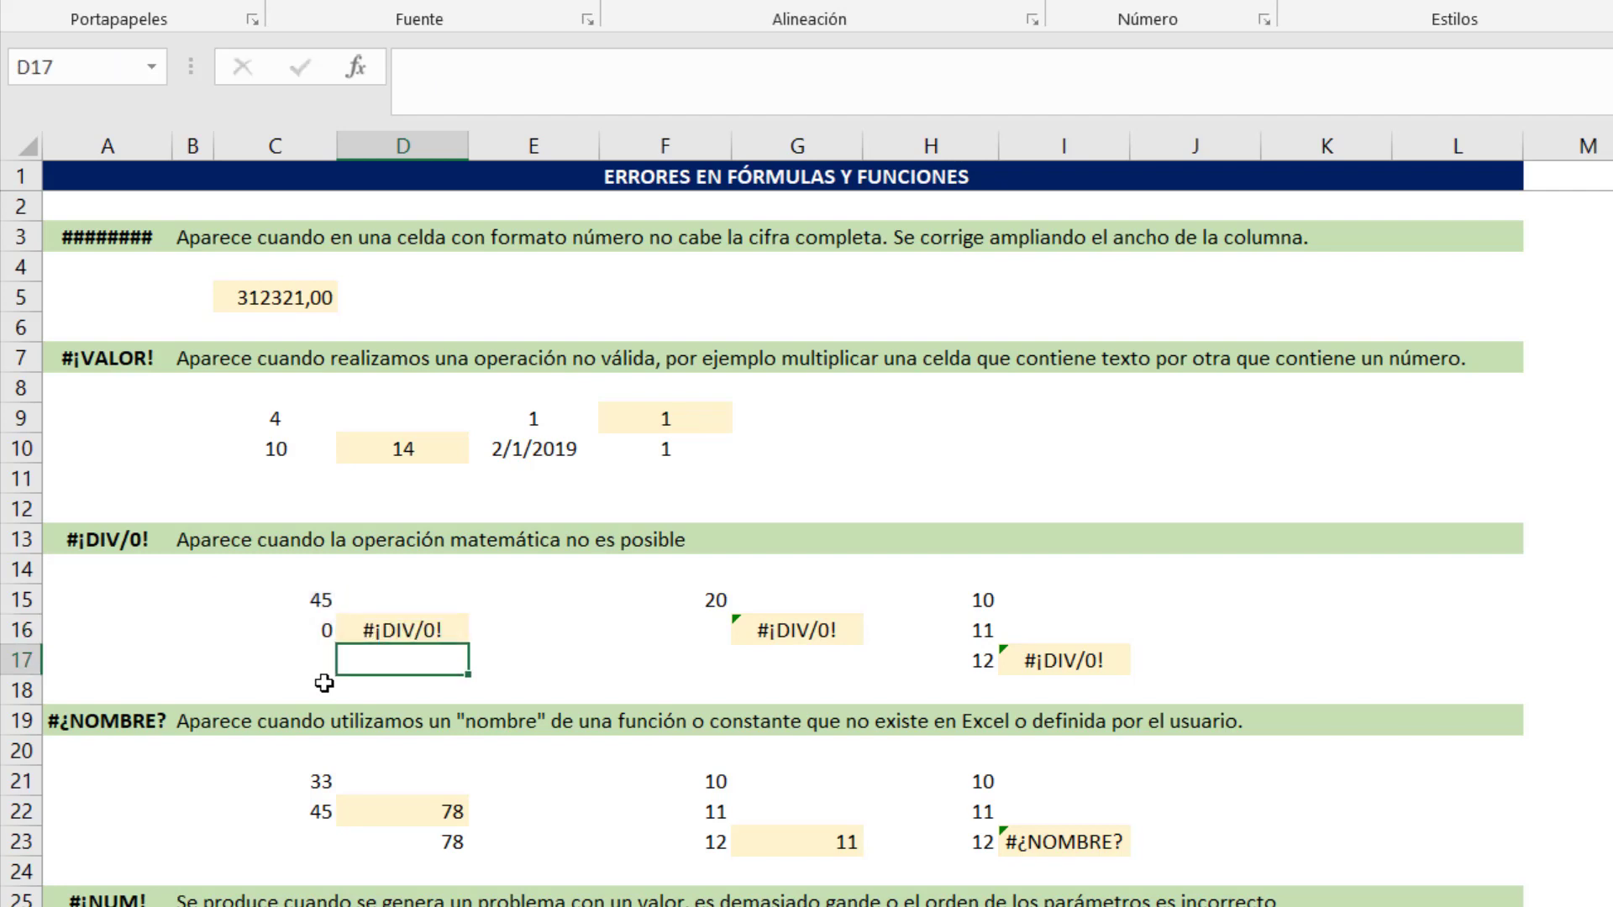
key(Up)
key(Left)
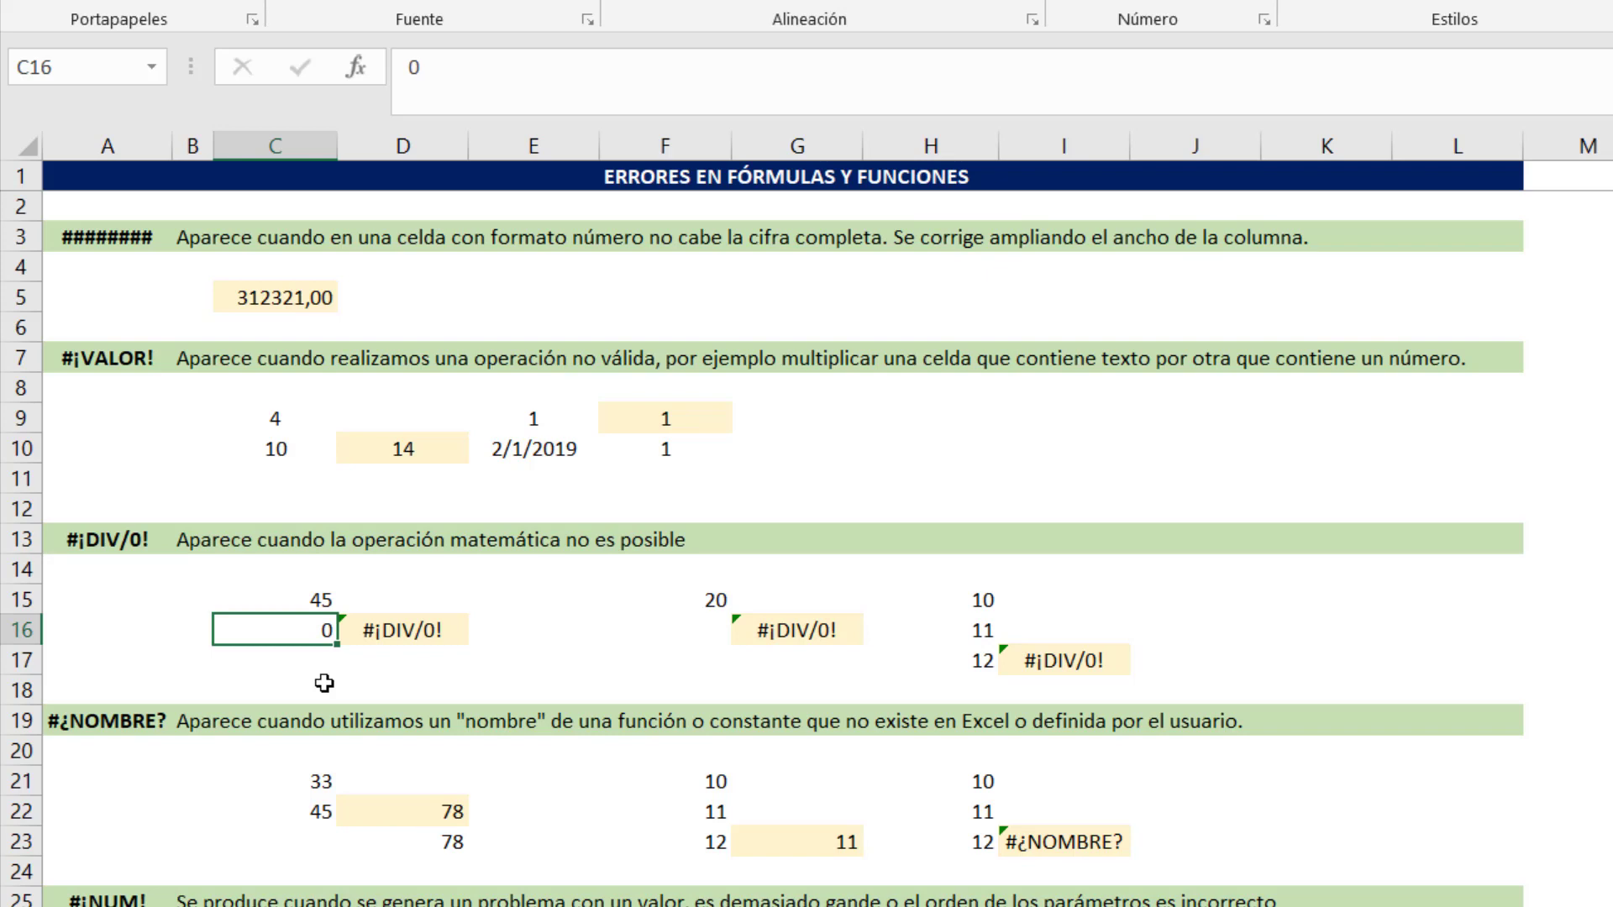
text(5)
key(Return)
key(Up)
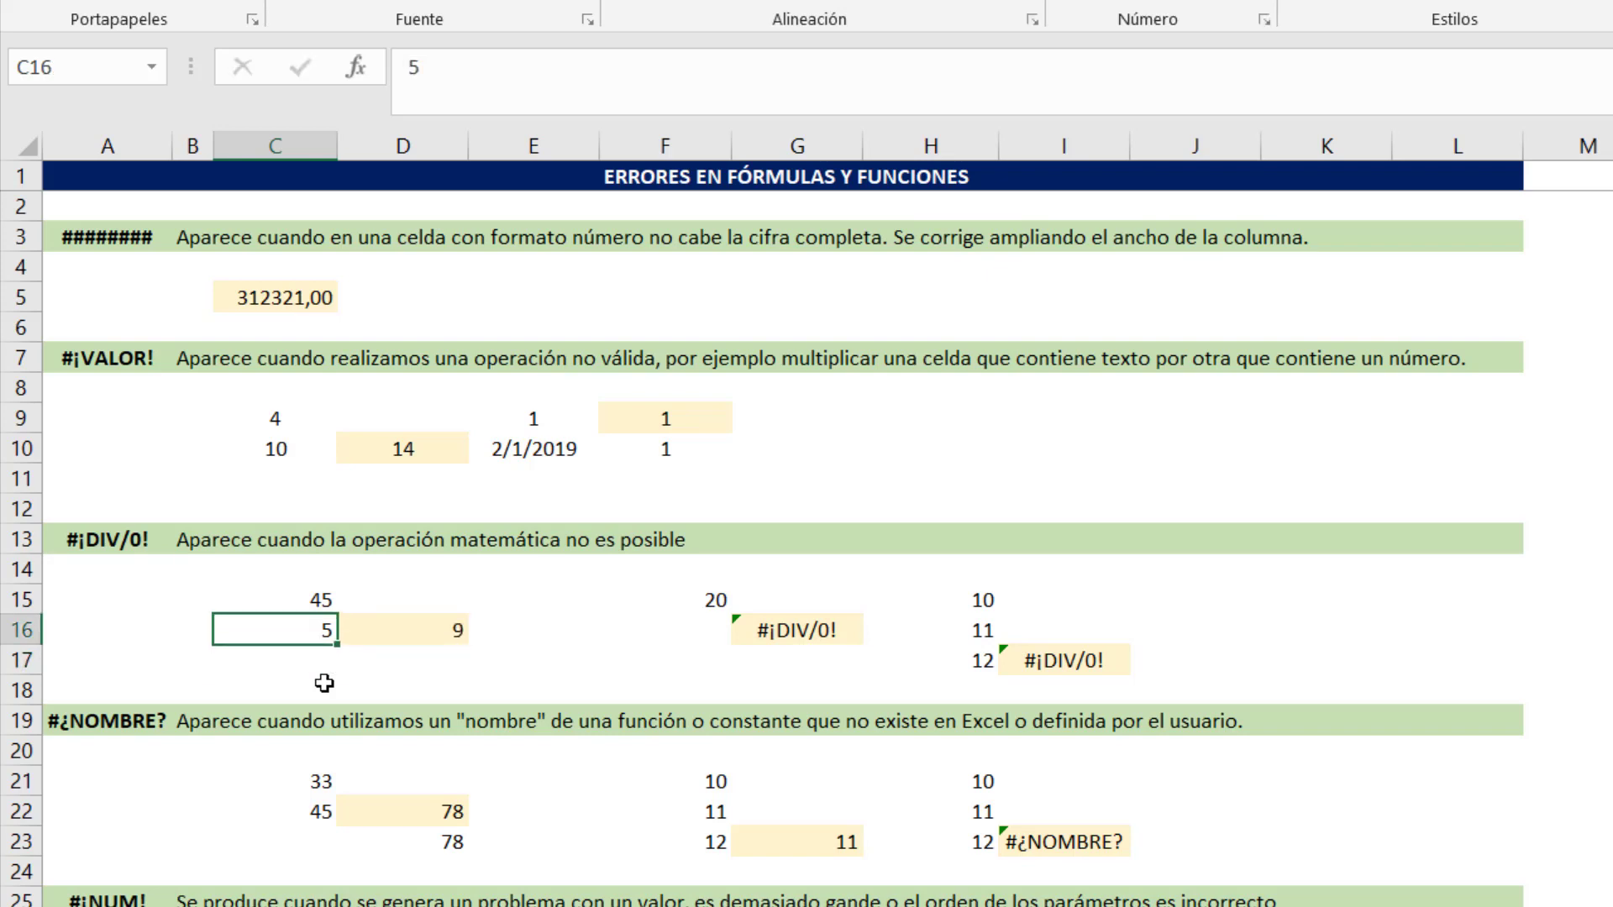
key(Right)
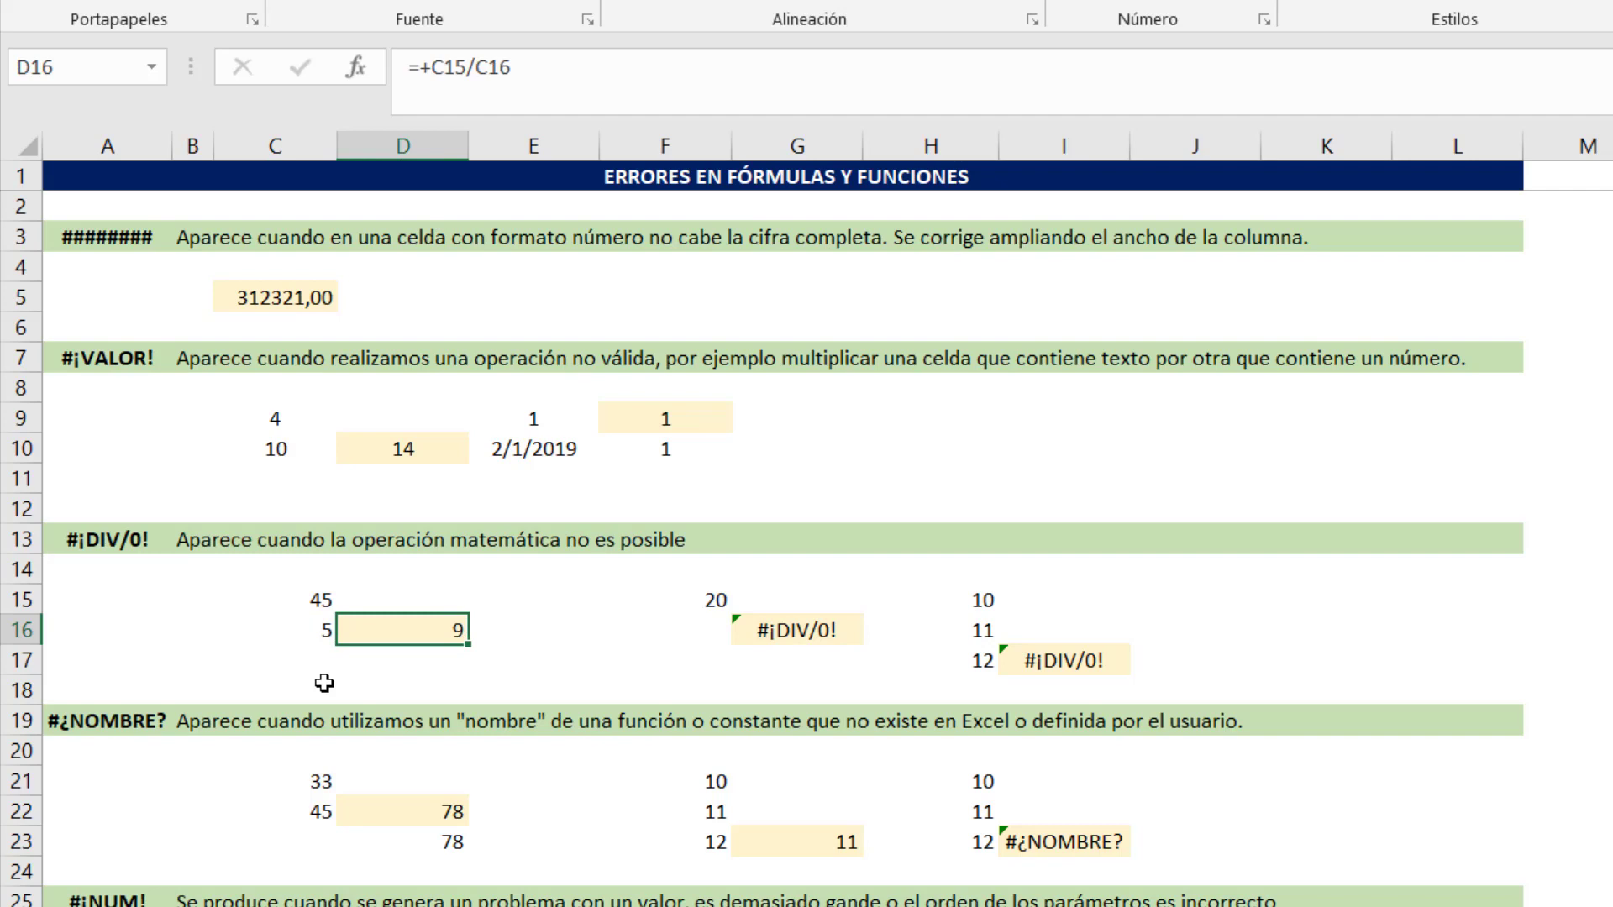
Review the division formula in G16 and enter -4 in its empty divisor cell F16
key(Right)
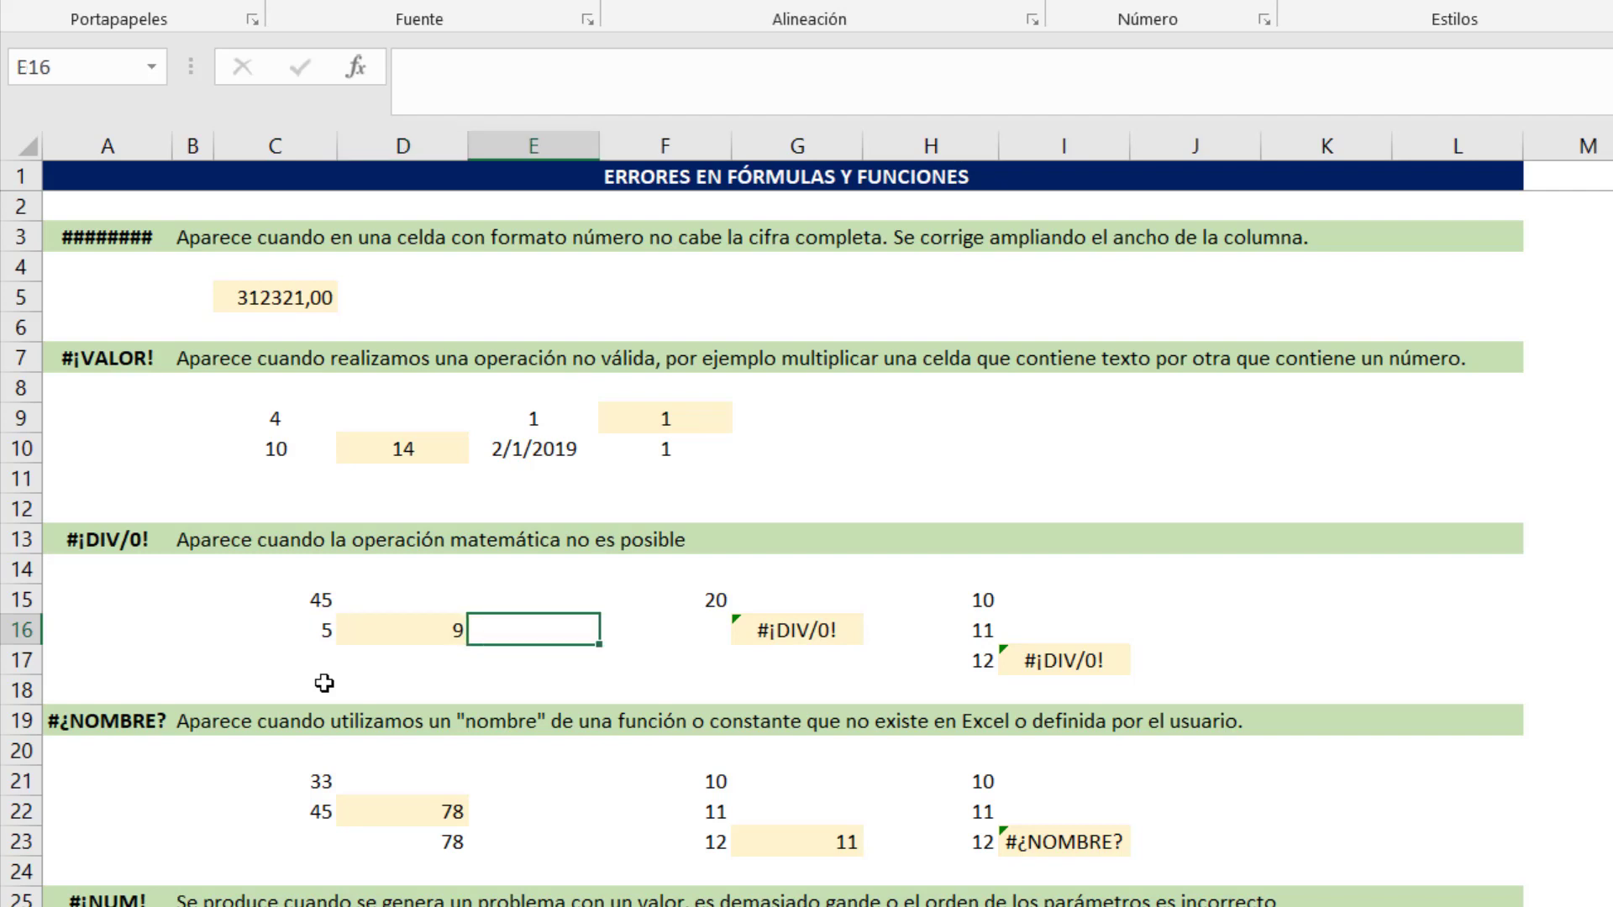
key(Right)
key(Left)
key(Right)
key(F2)
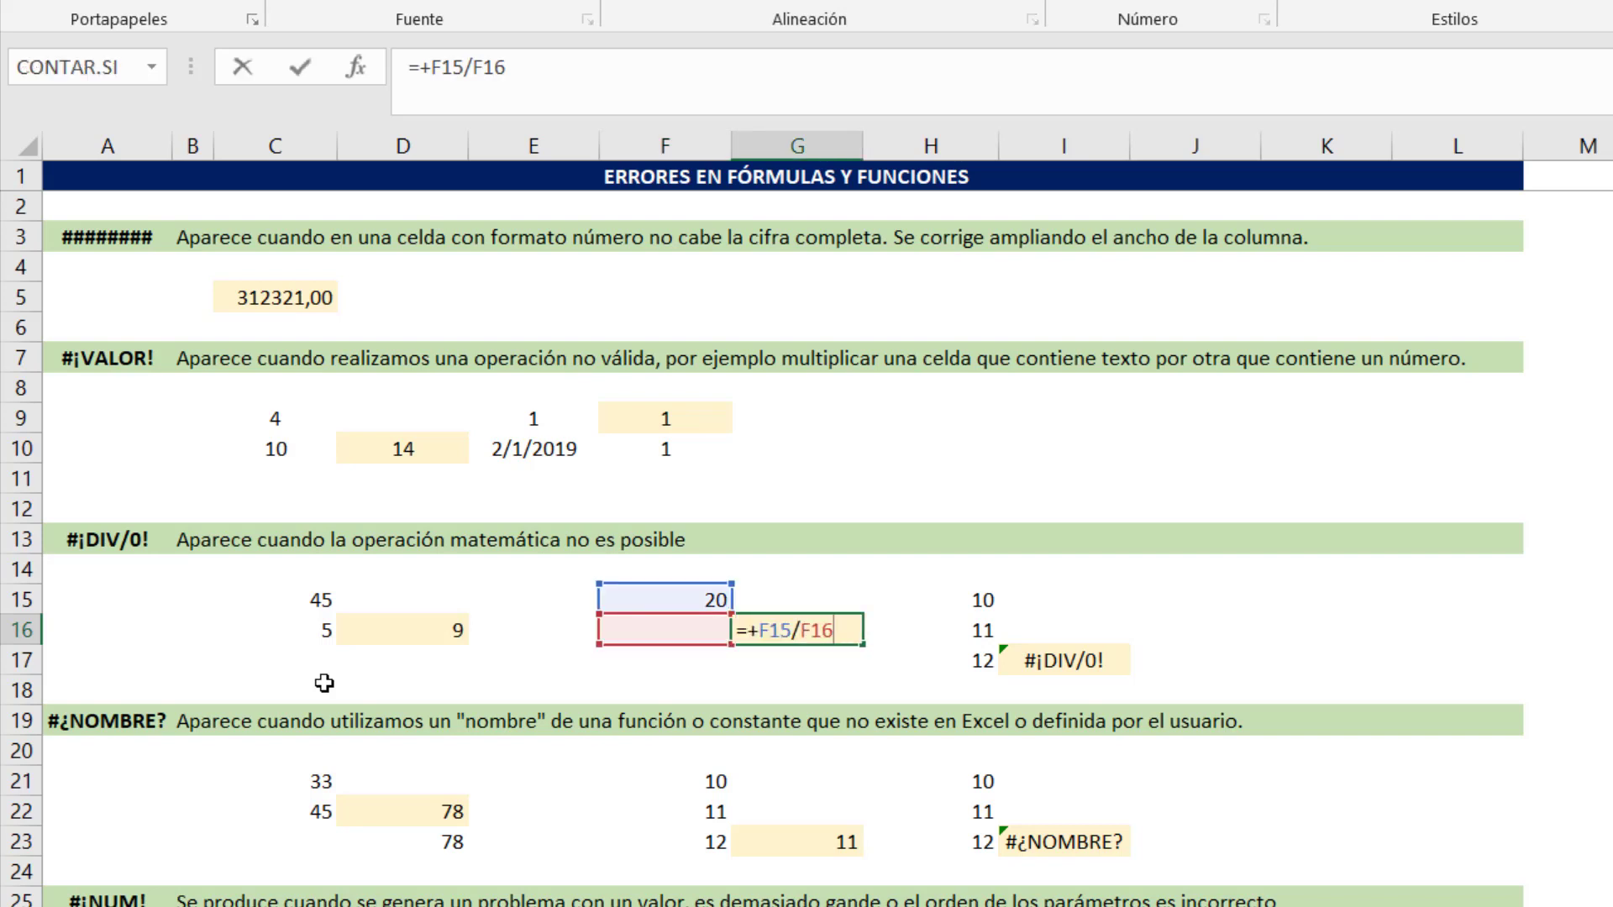
key(Escape)
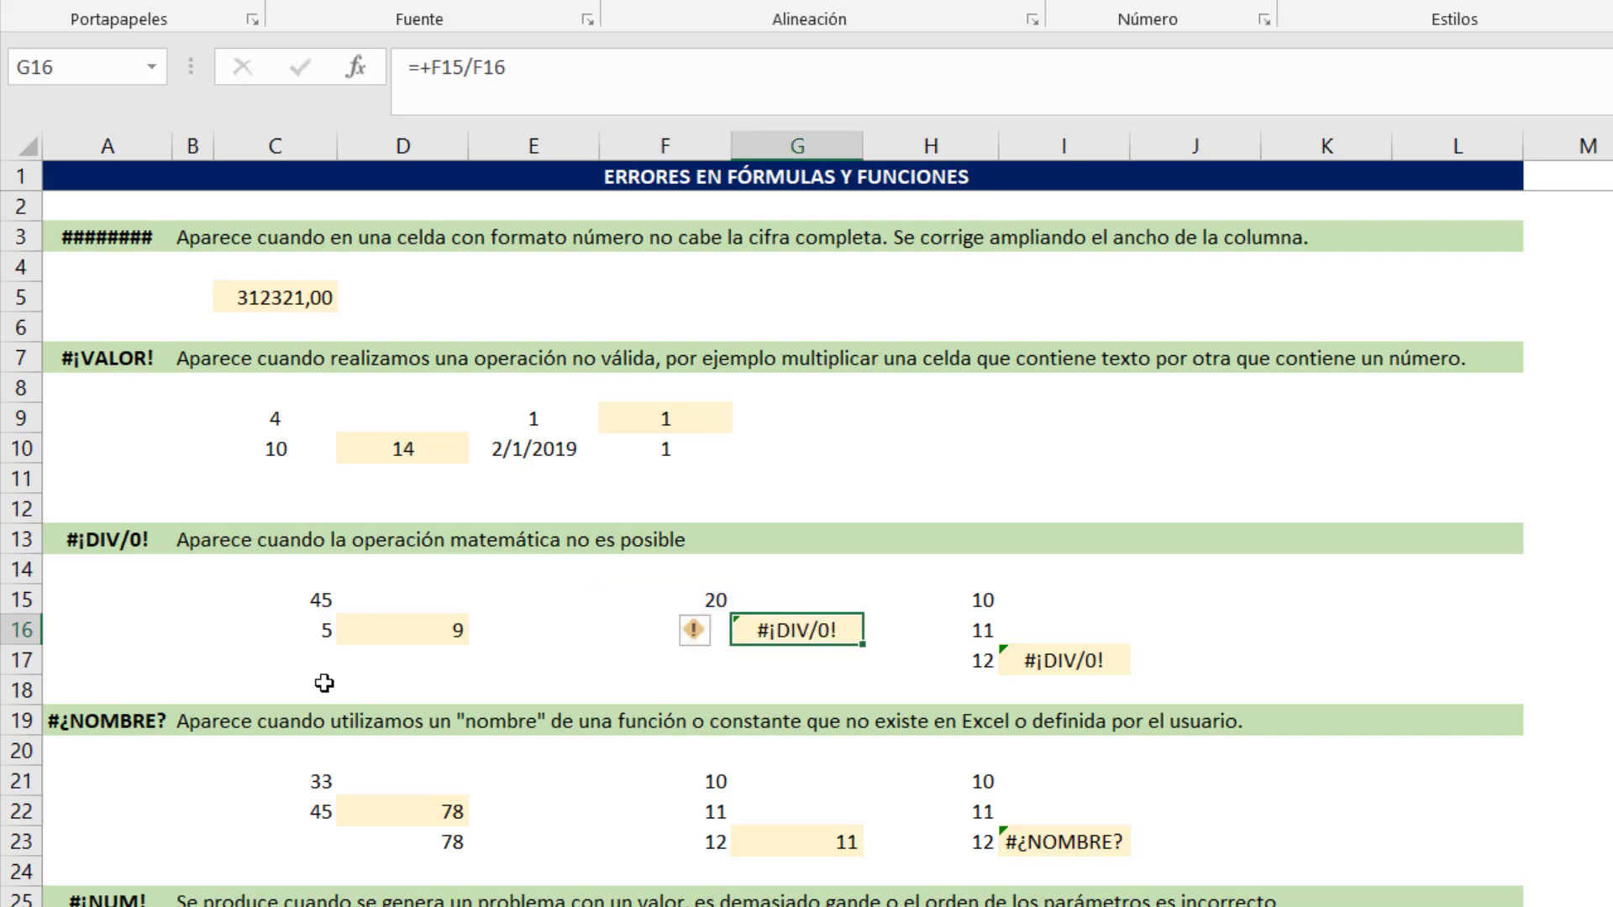
key(Left)
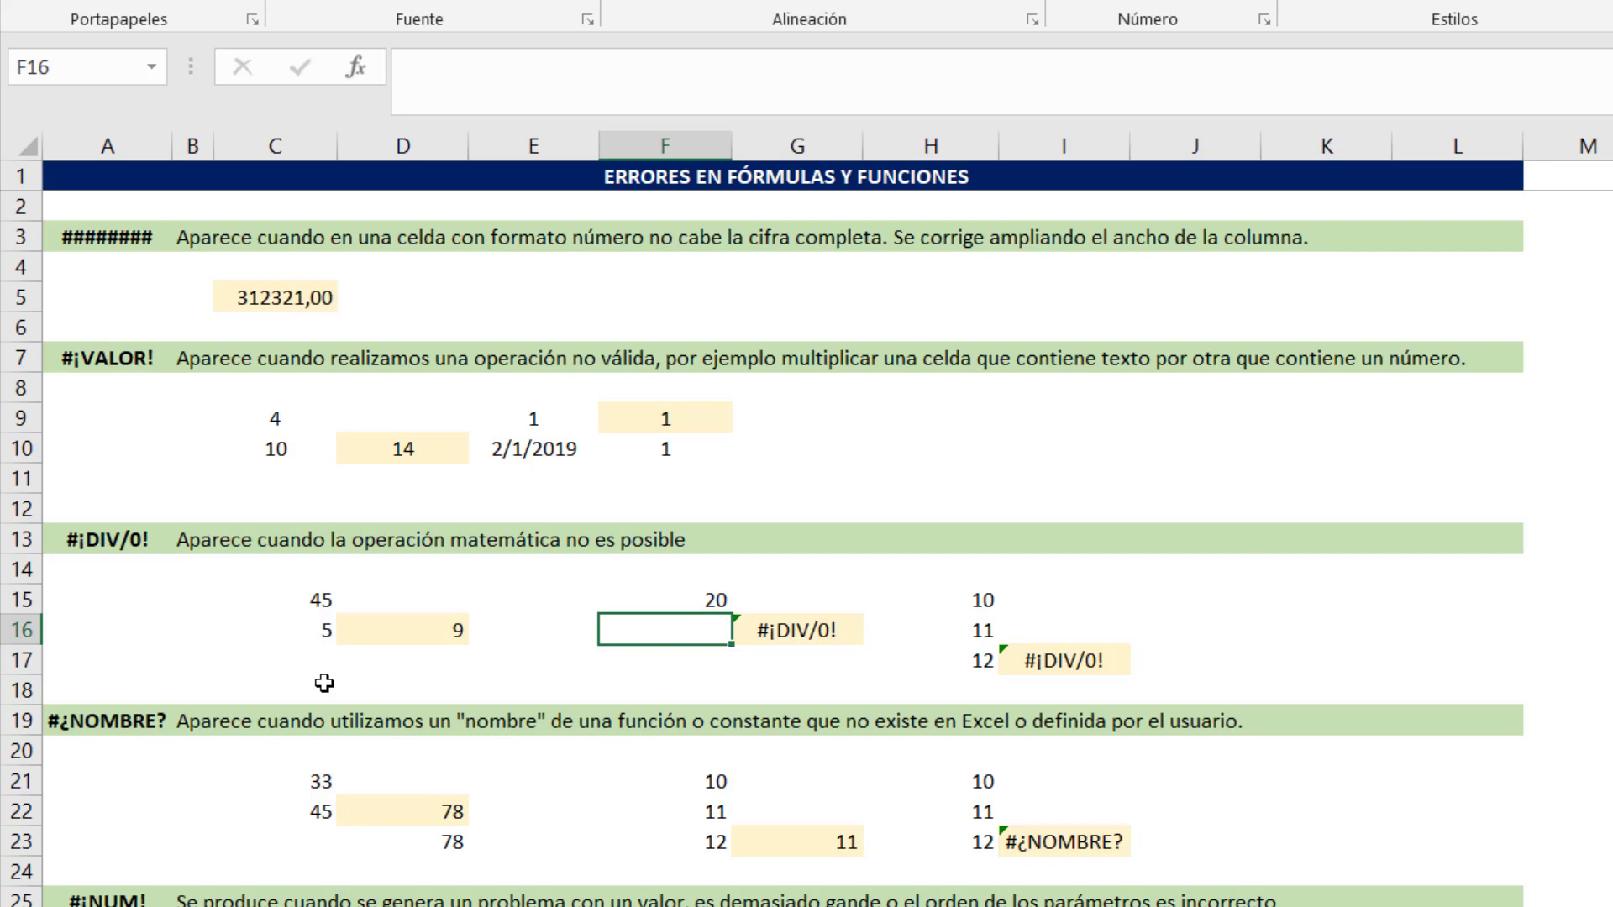
text(-4)
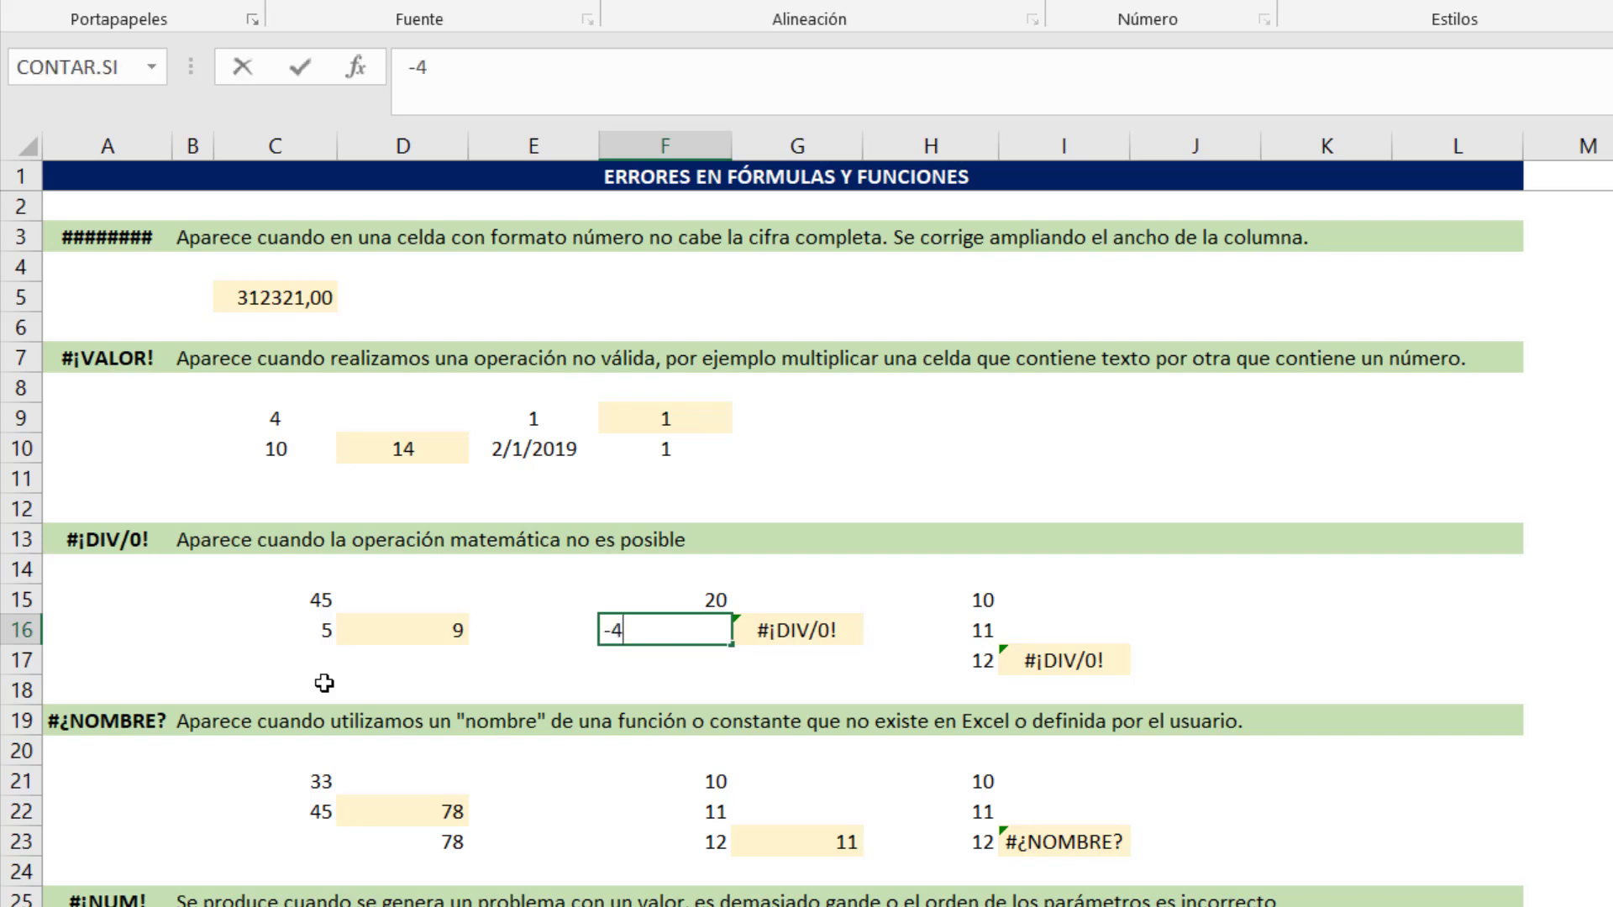
key(Return)
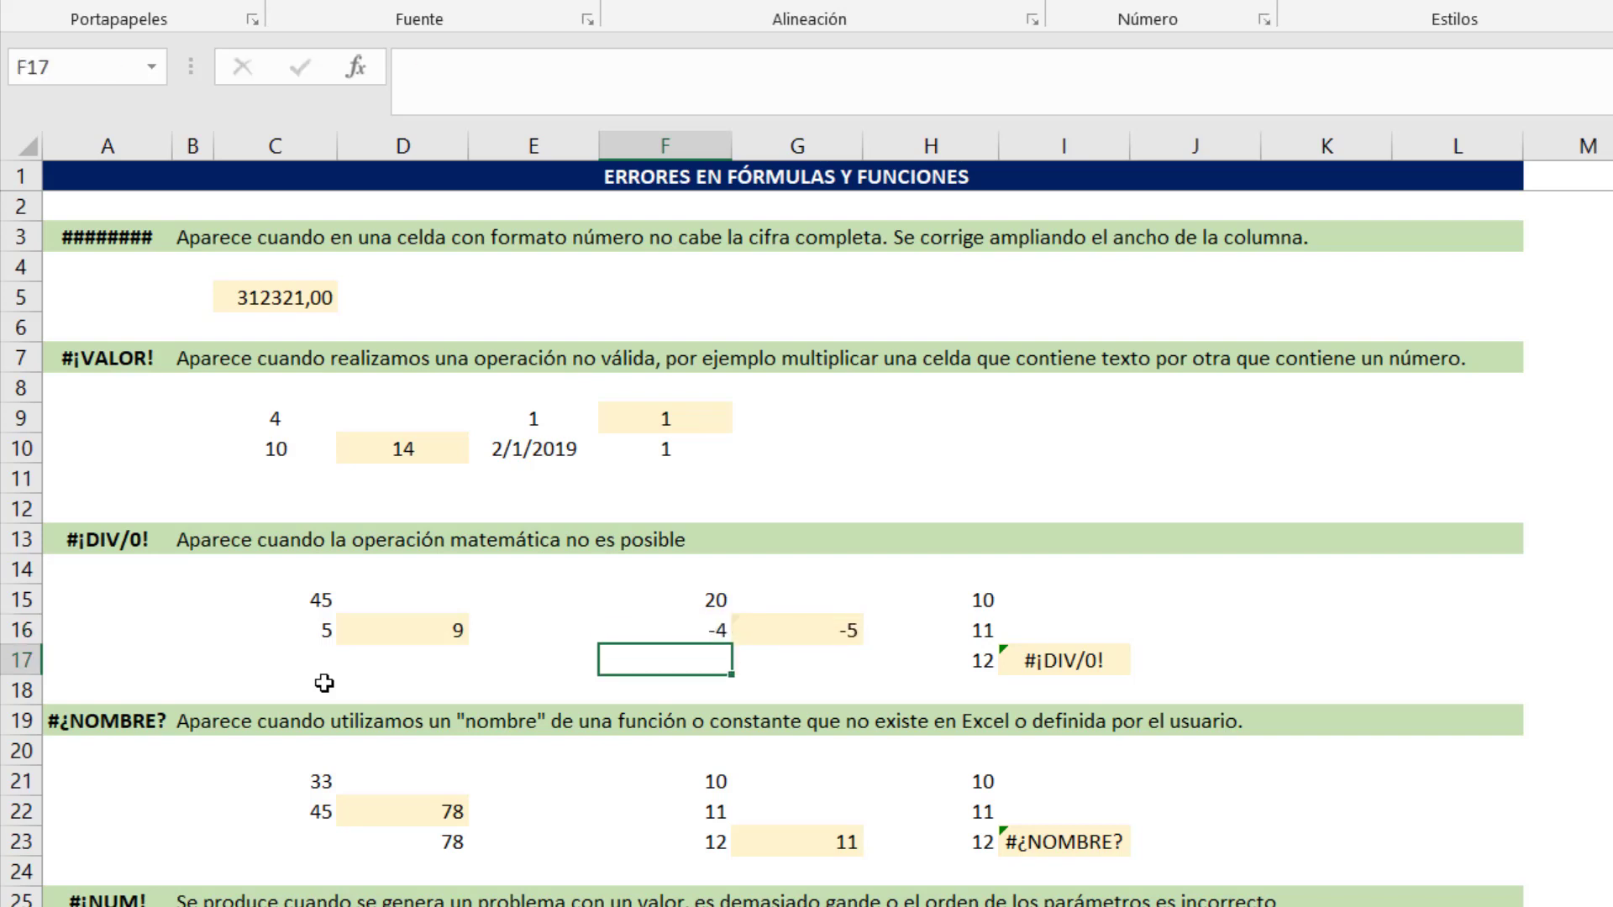
key(Up)
key(Right)
key(Up)
key(Down)
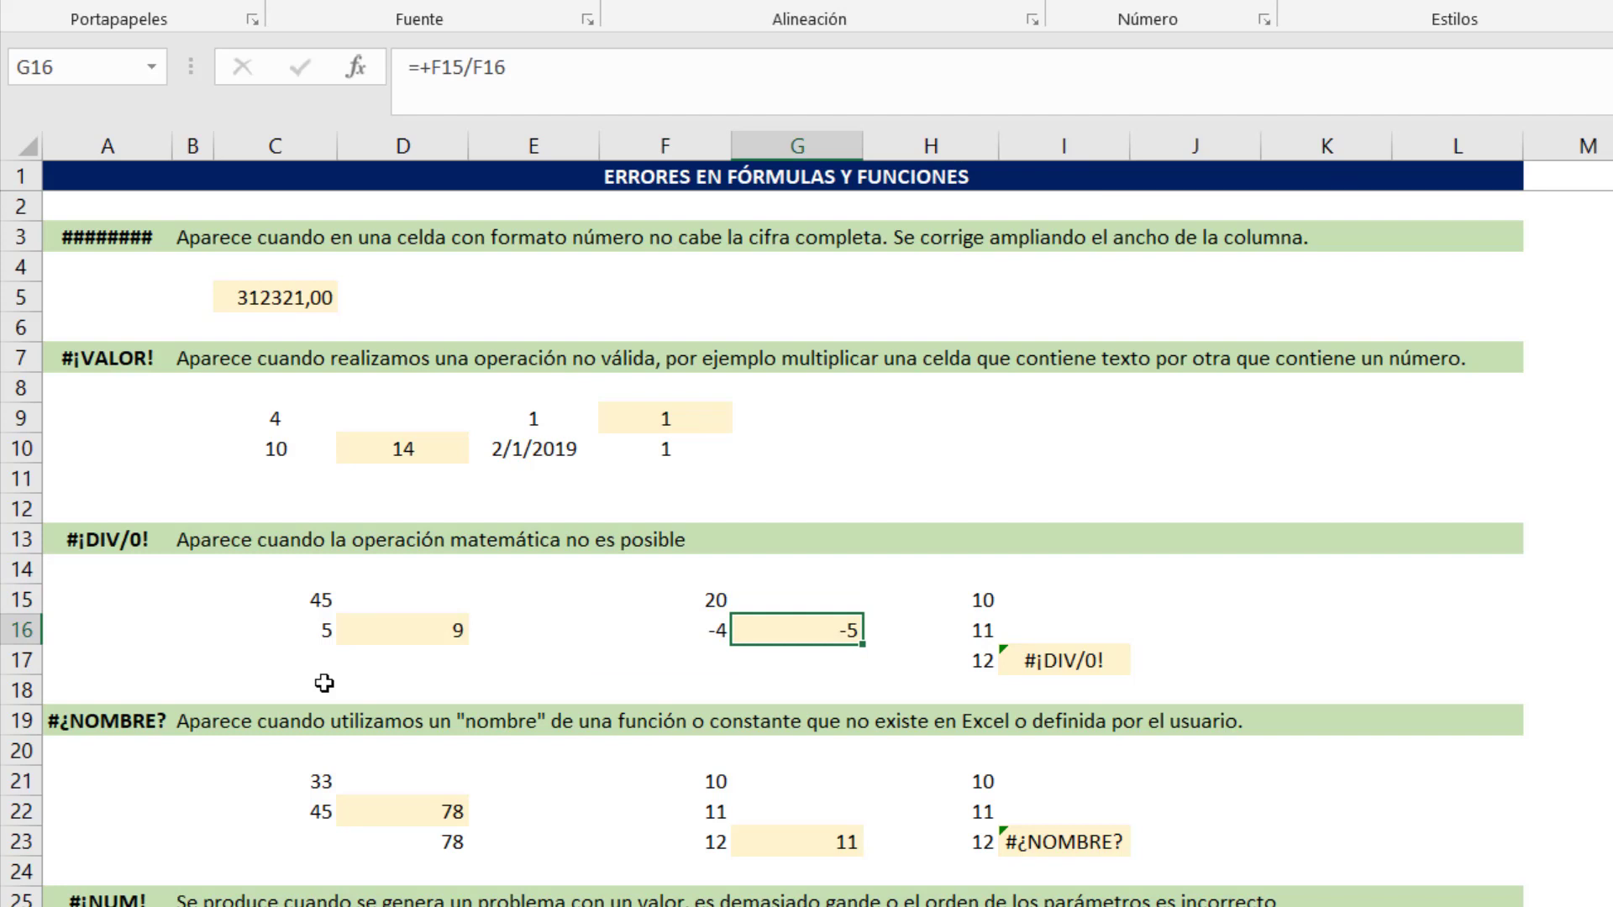
Remove the zero from the criterion of the PROMEDIO.SI formula in I17
key(Right)
key(Right)
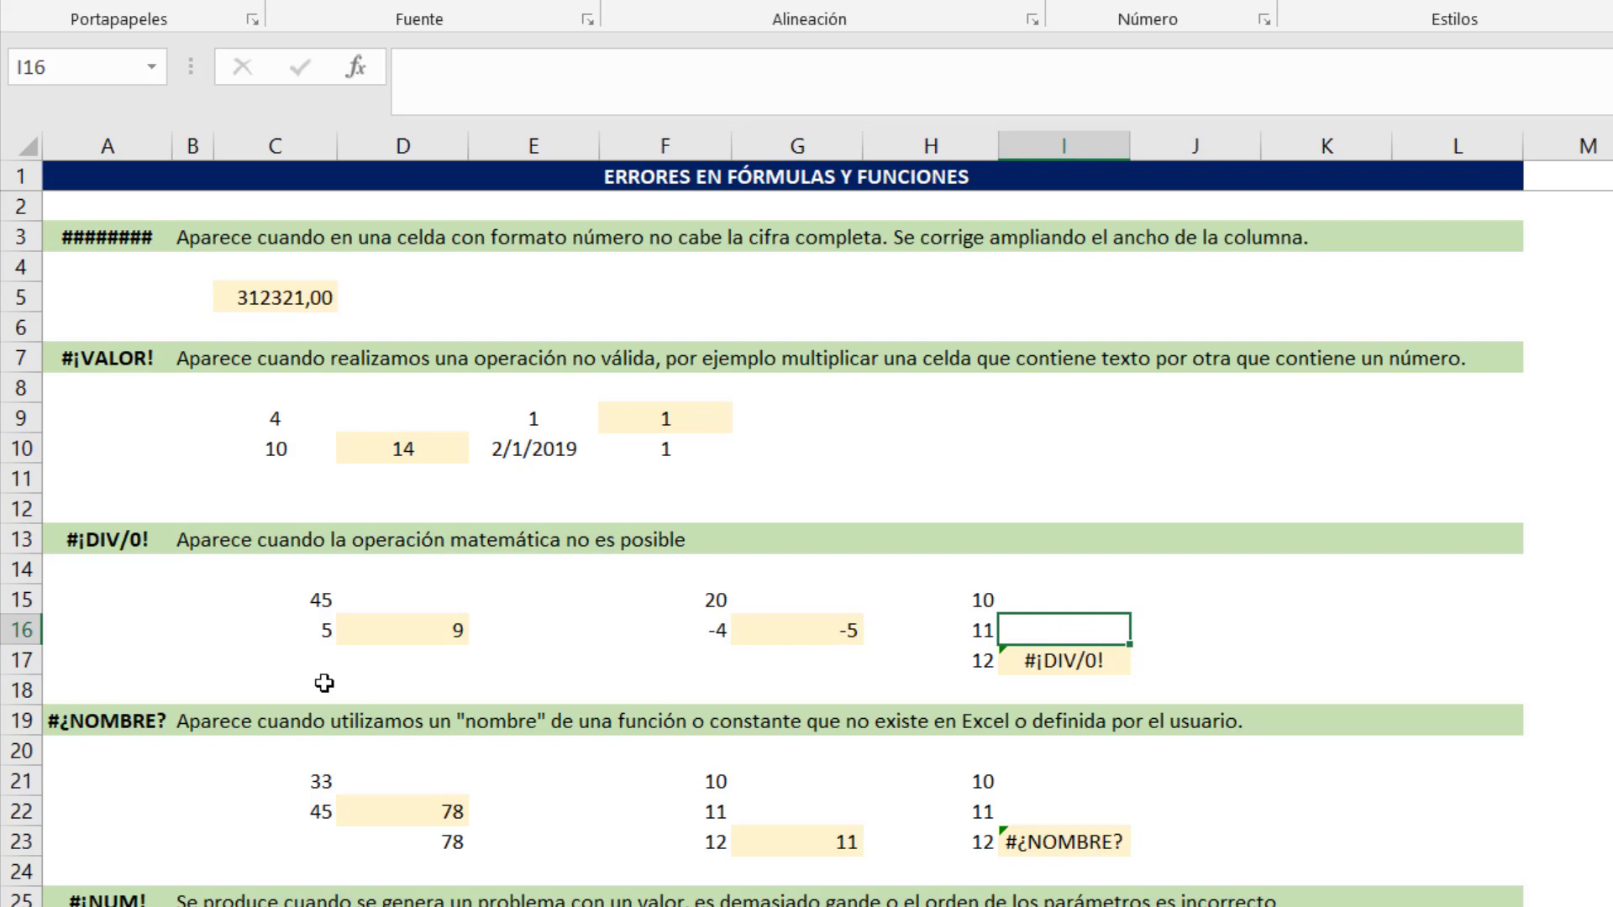
key(Down)
key(F2)
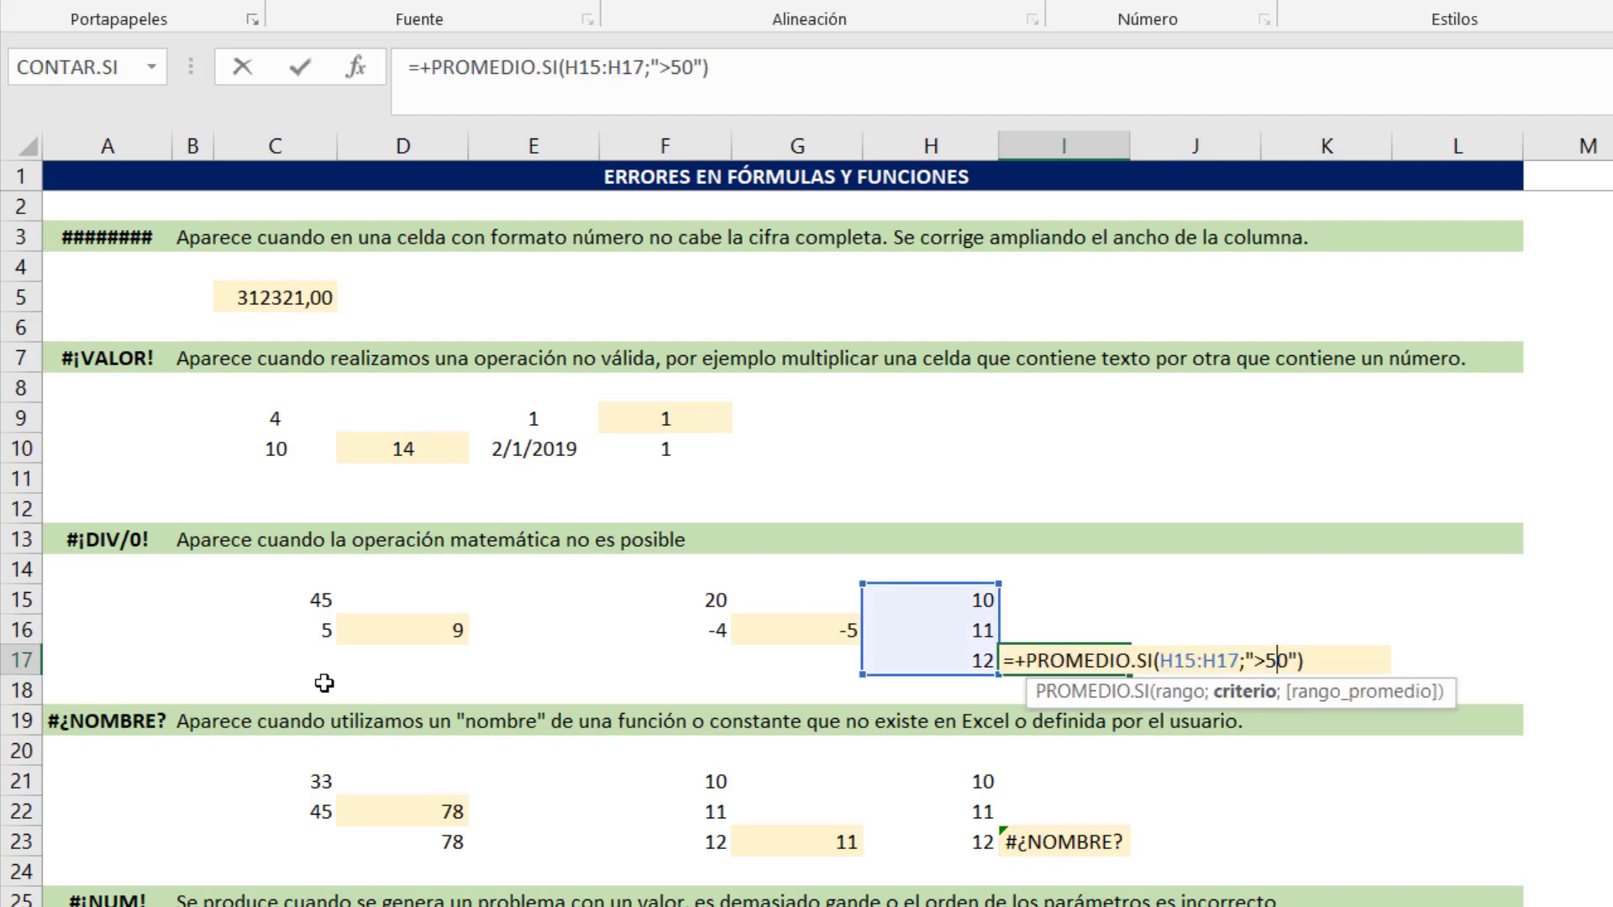
key(Left)
key(Left)
key(Left)
key(Right)
key(Right)
key(Right)
key(Right)
key(BackSpace)
key(Return)
key(Up)
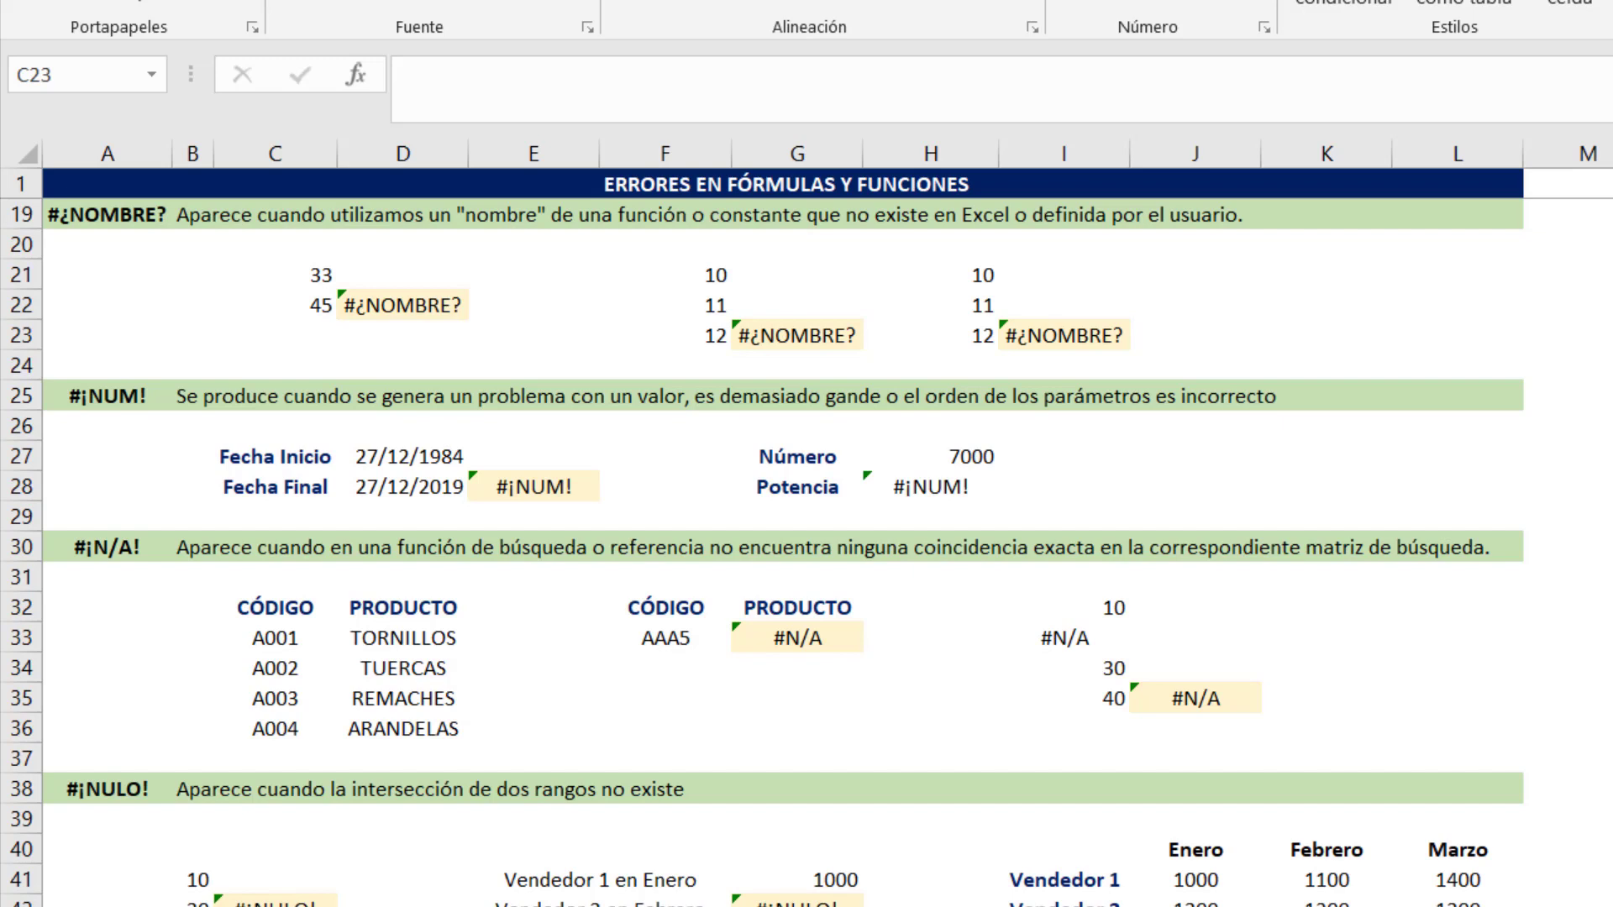
Correct the misspelled function name in D22 so the formula reads =+suma(C21:C22)
click(354, 355)
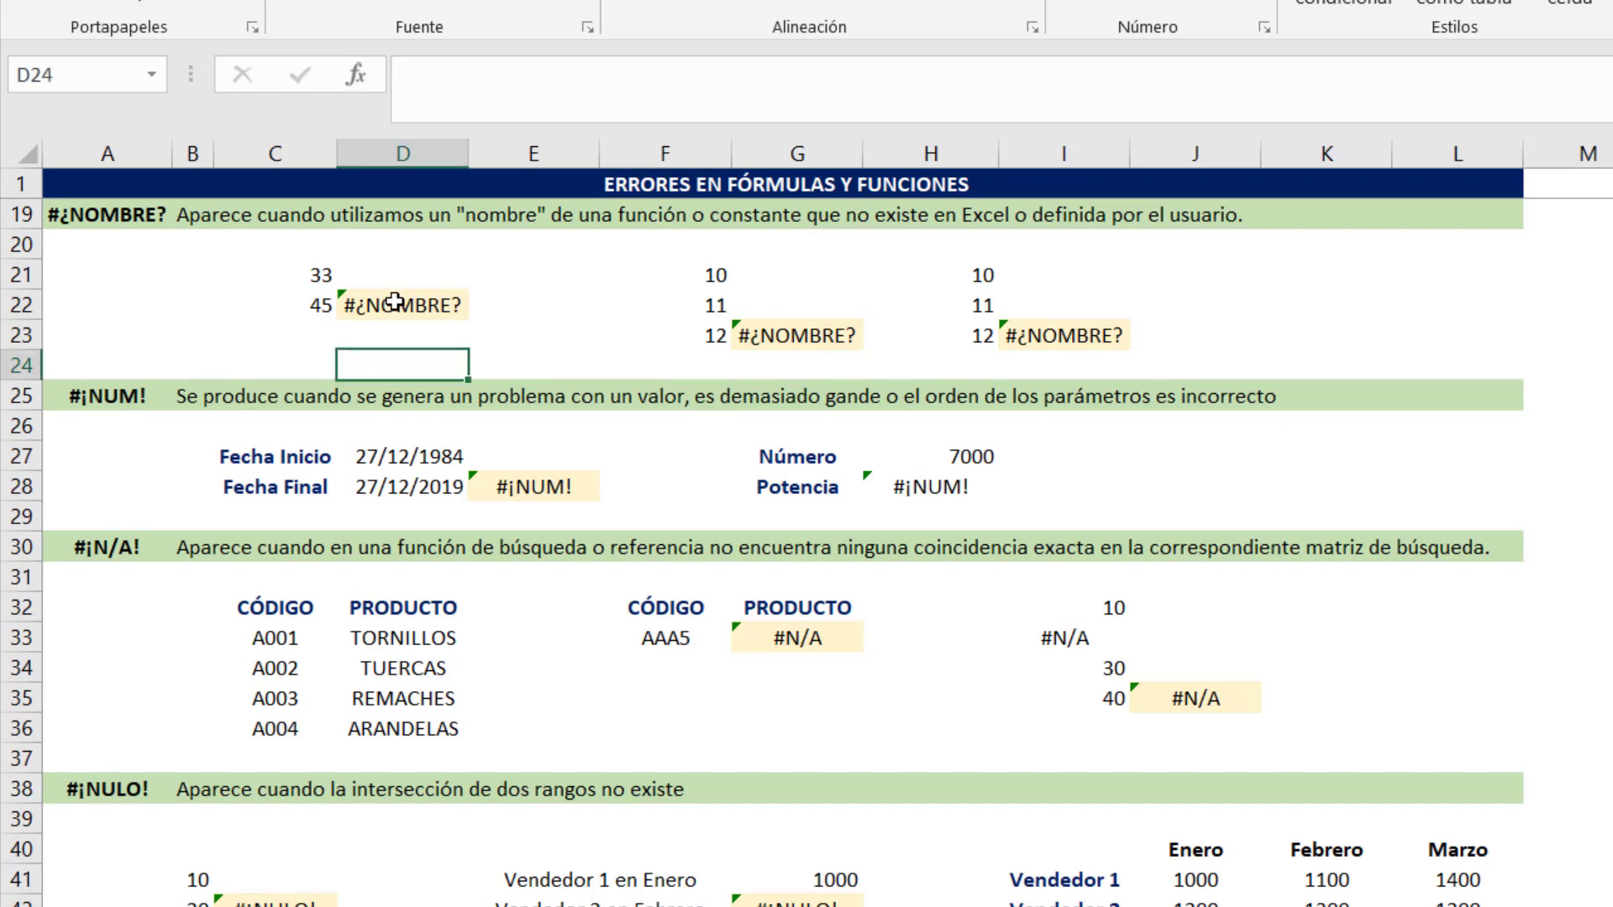
click(394, 304)
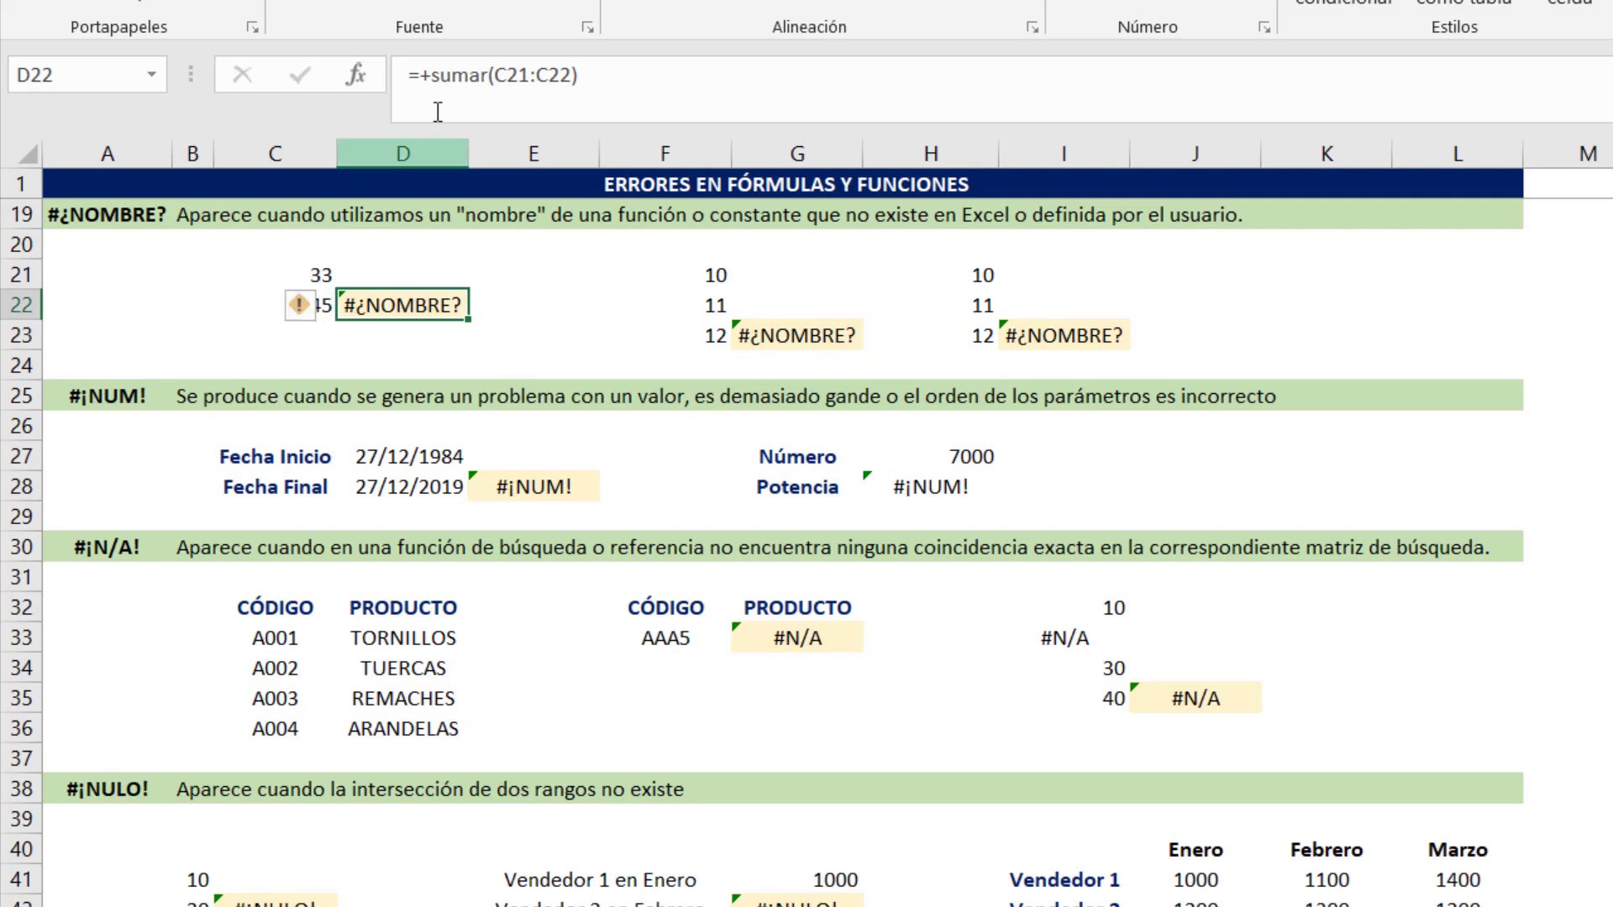
key(F2)
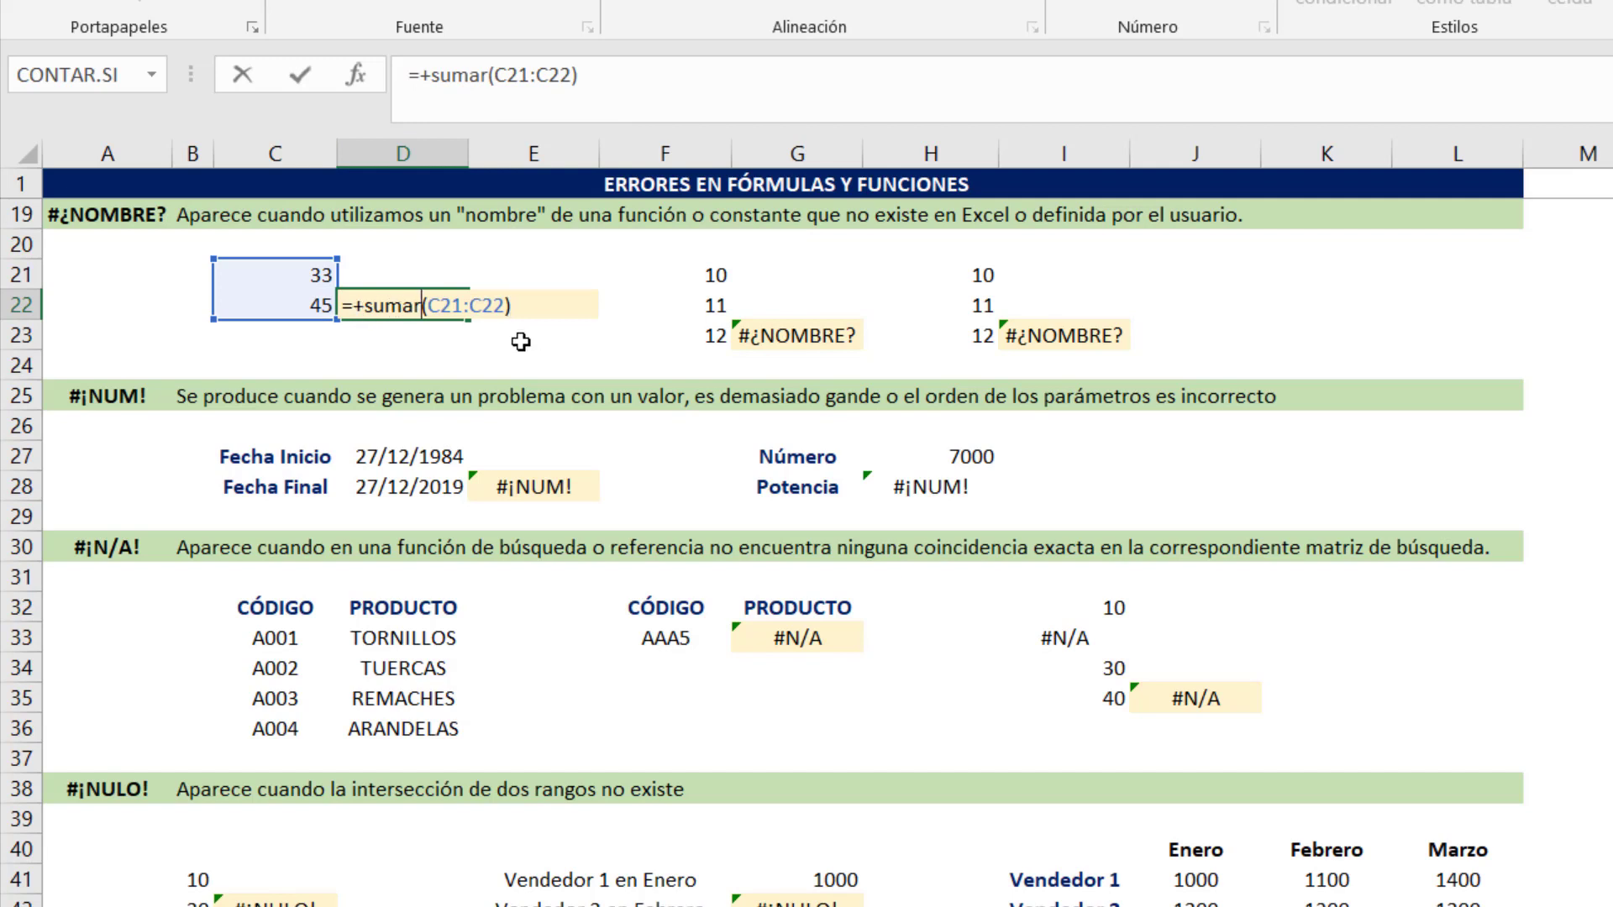
key(BackSpace)
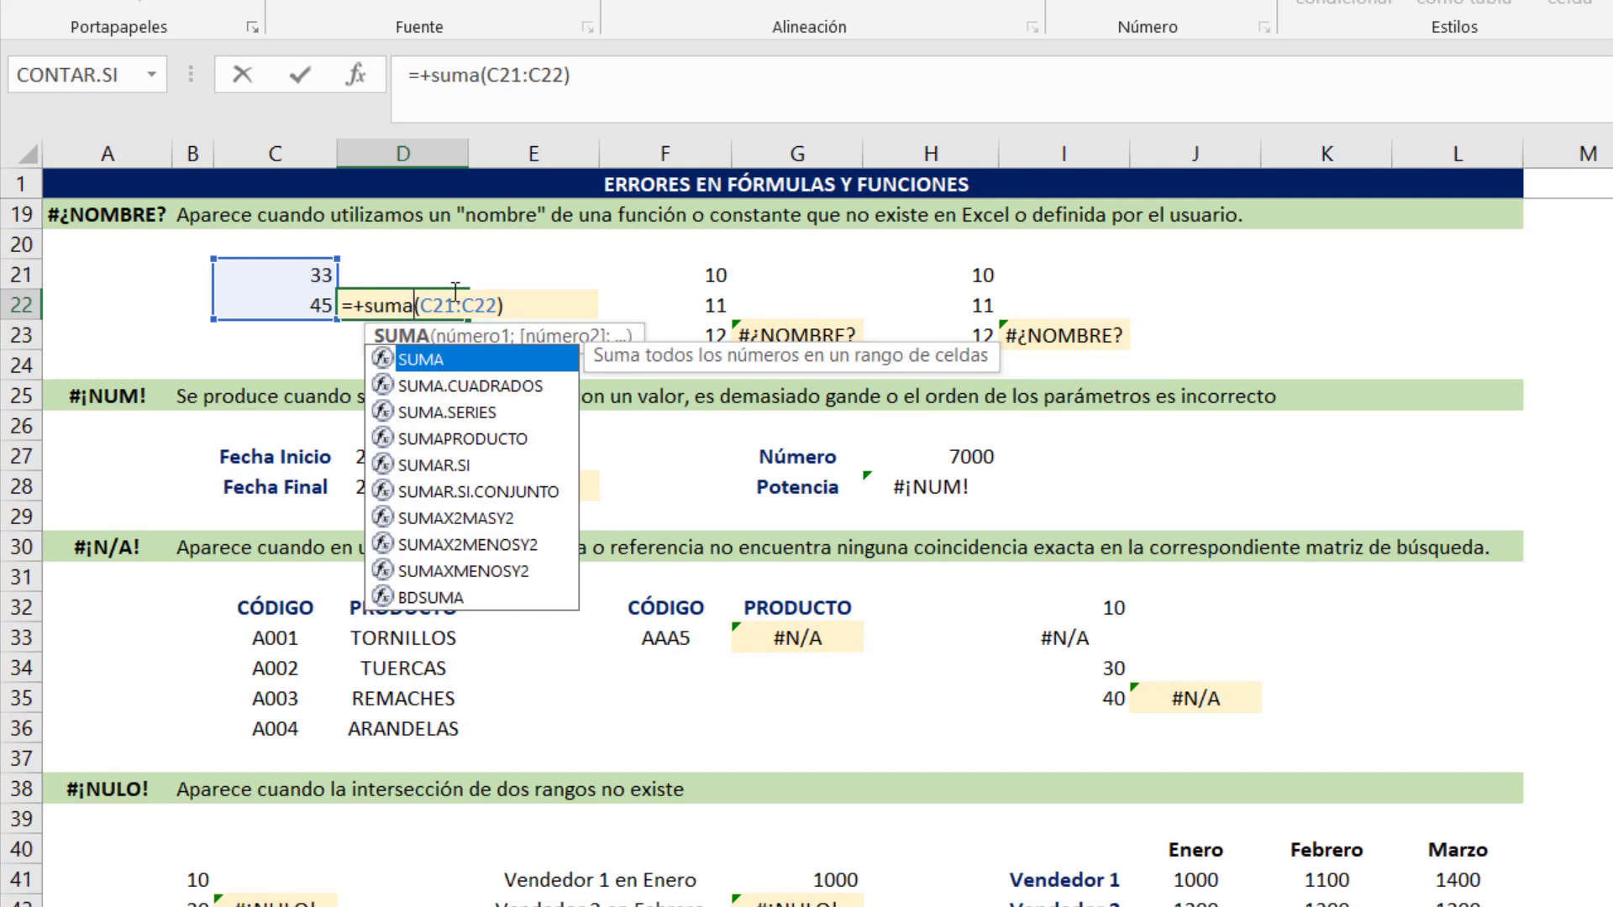
key(Return)
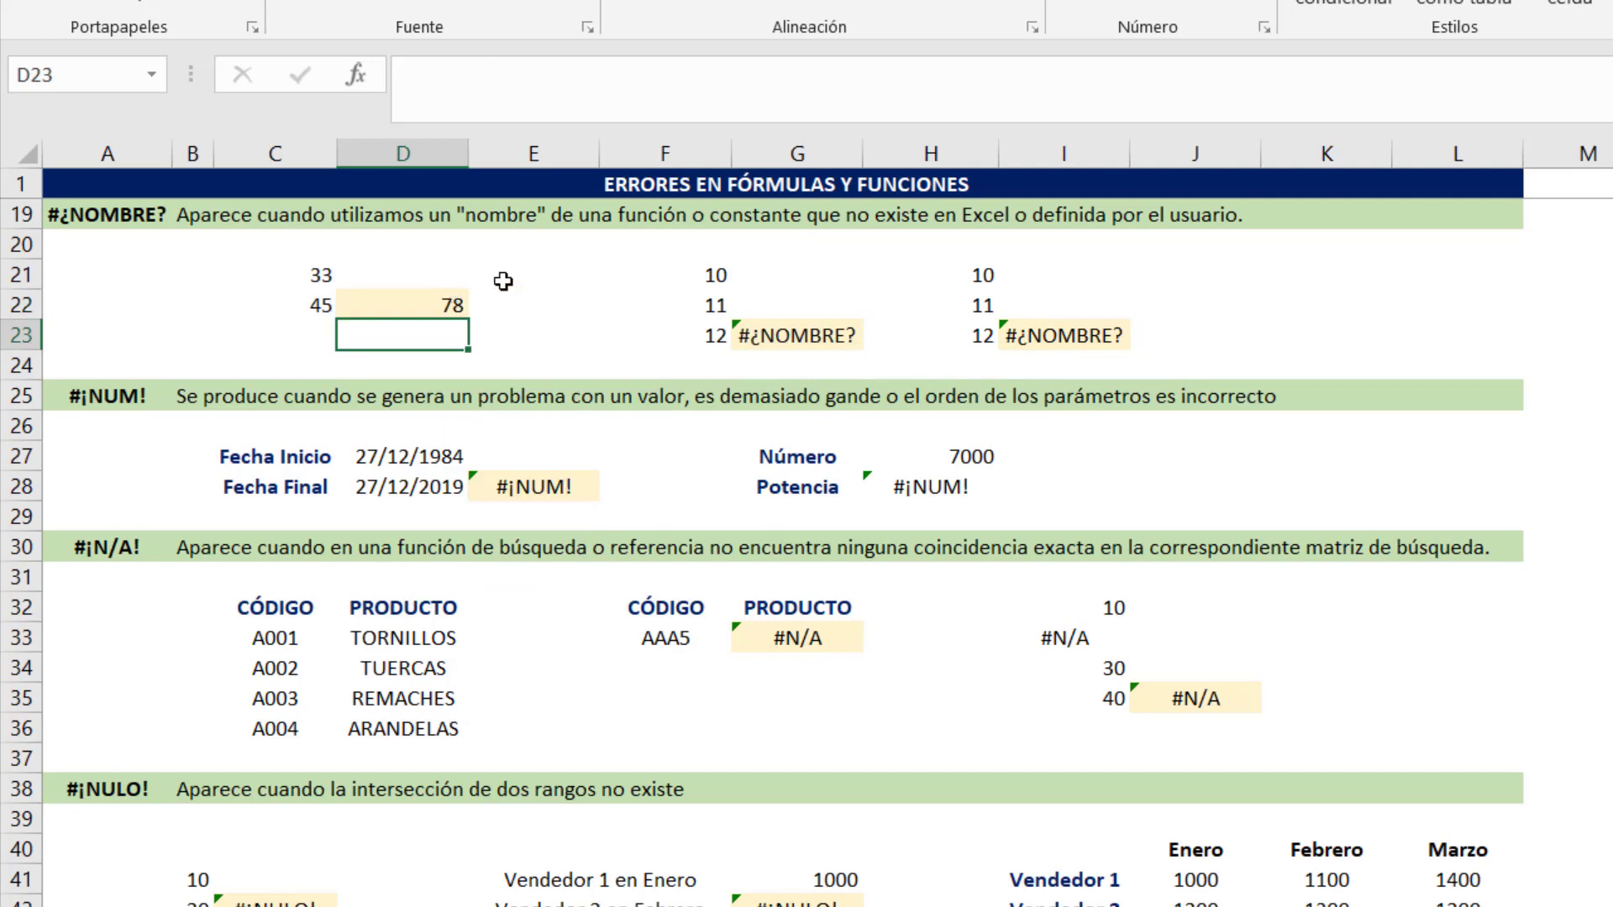
Correct the misspelled average function in G23 so the formula reads =+promedio(F21:F23)
key(Right)
key(Right)
key(Right)
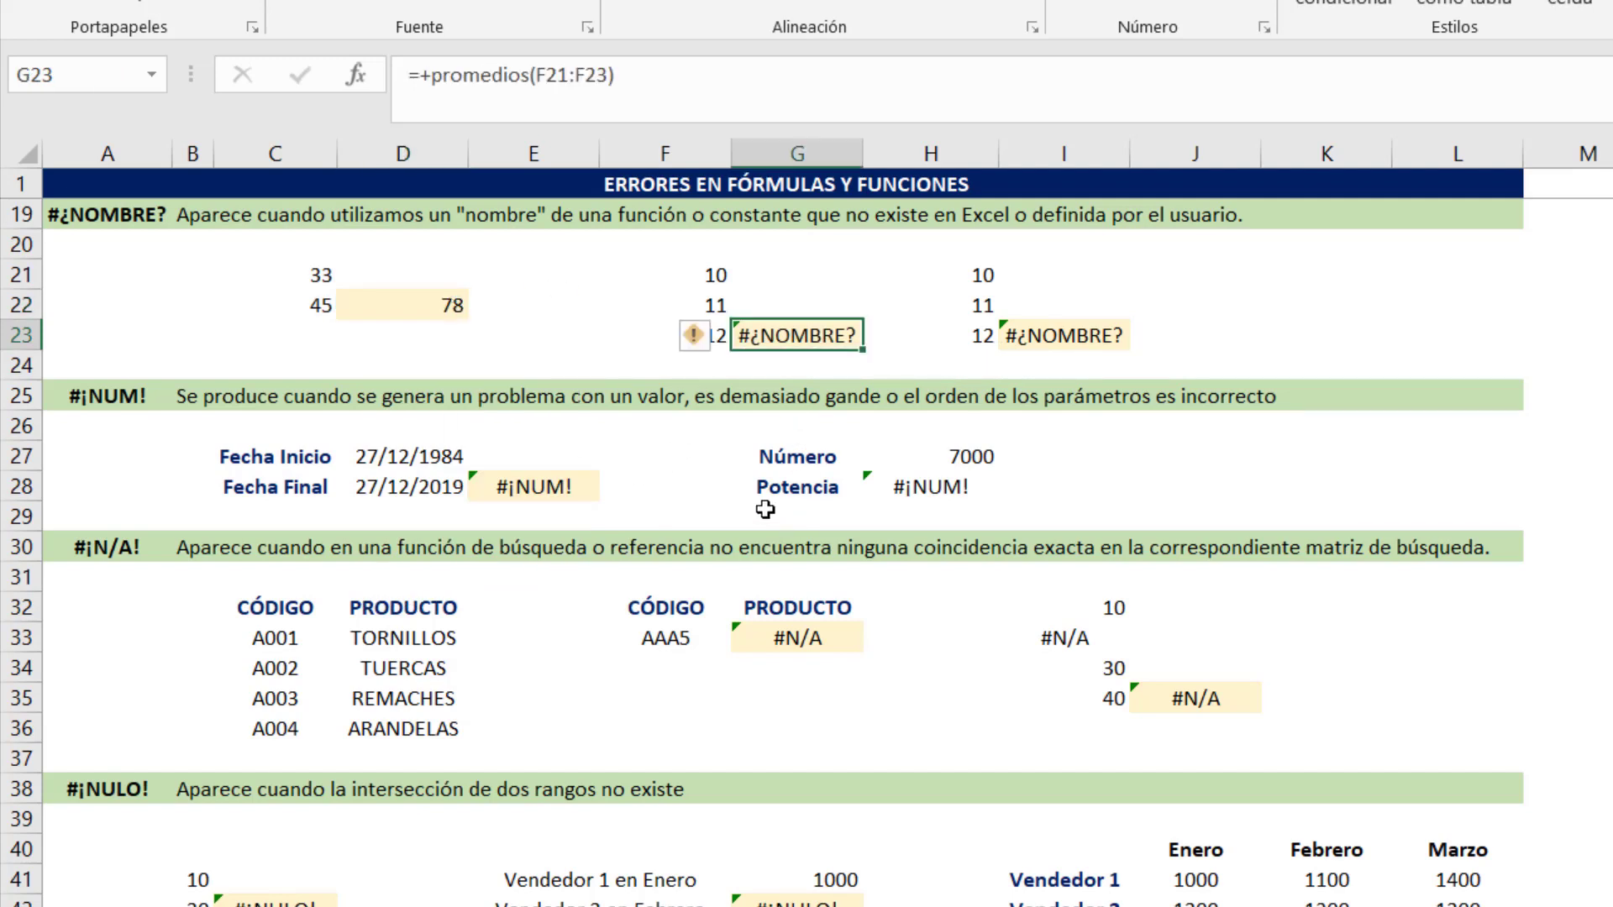
key(F2)
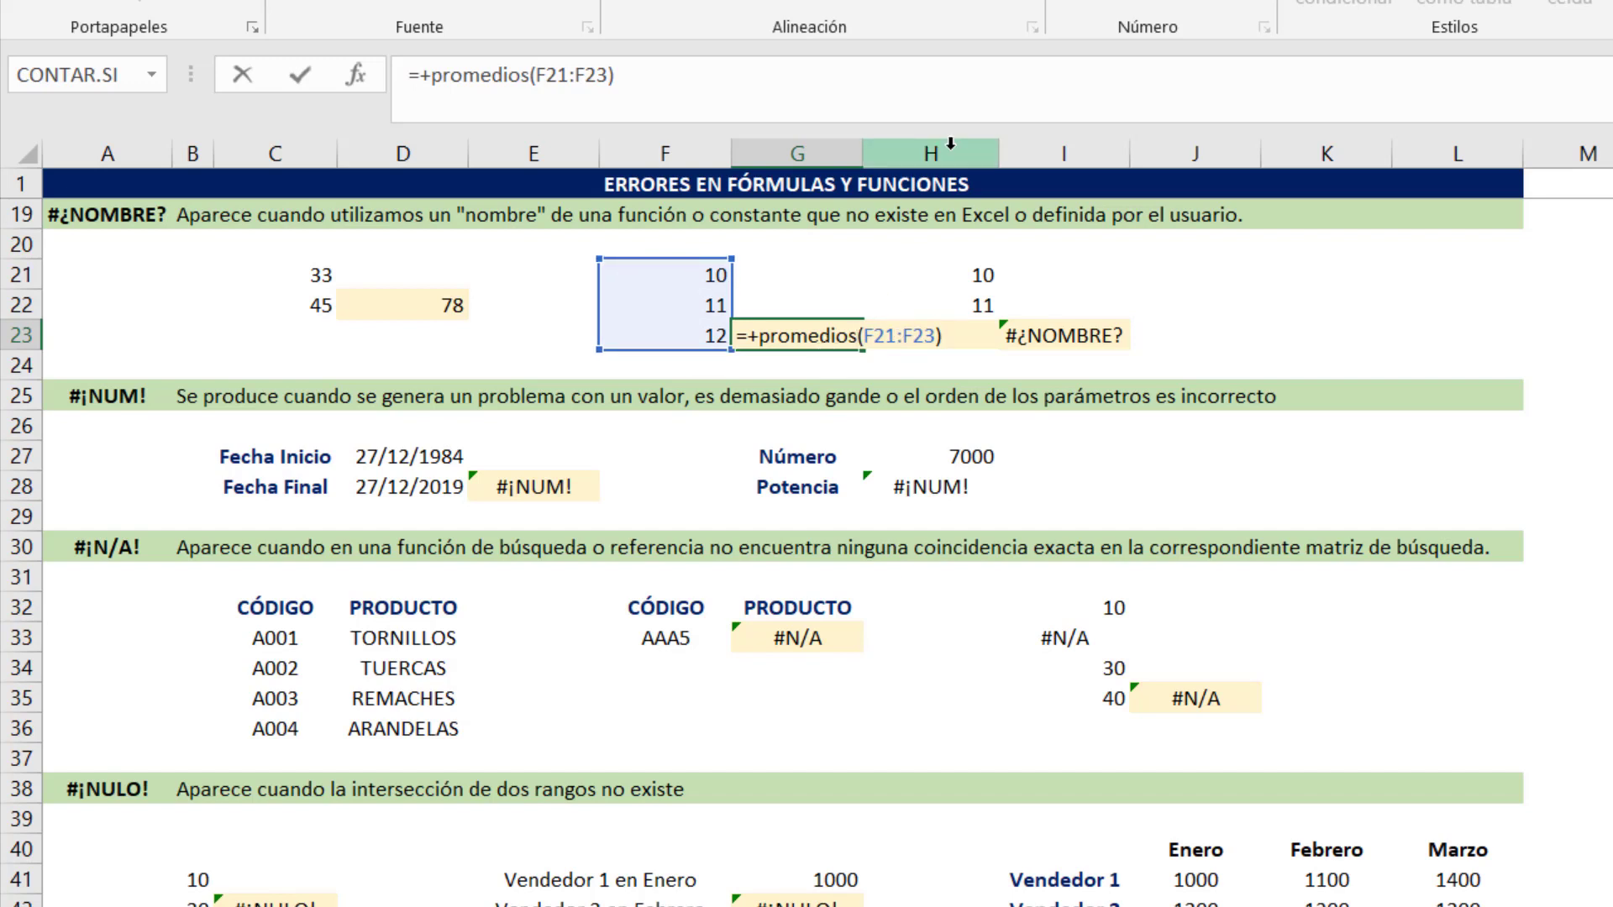
key(BackSpace)
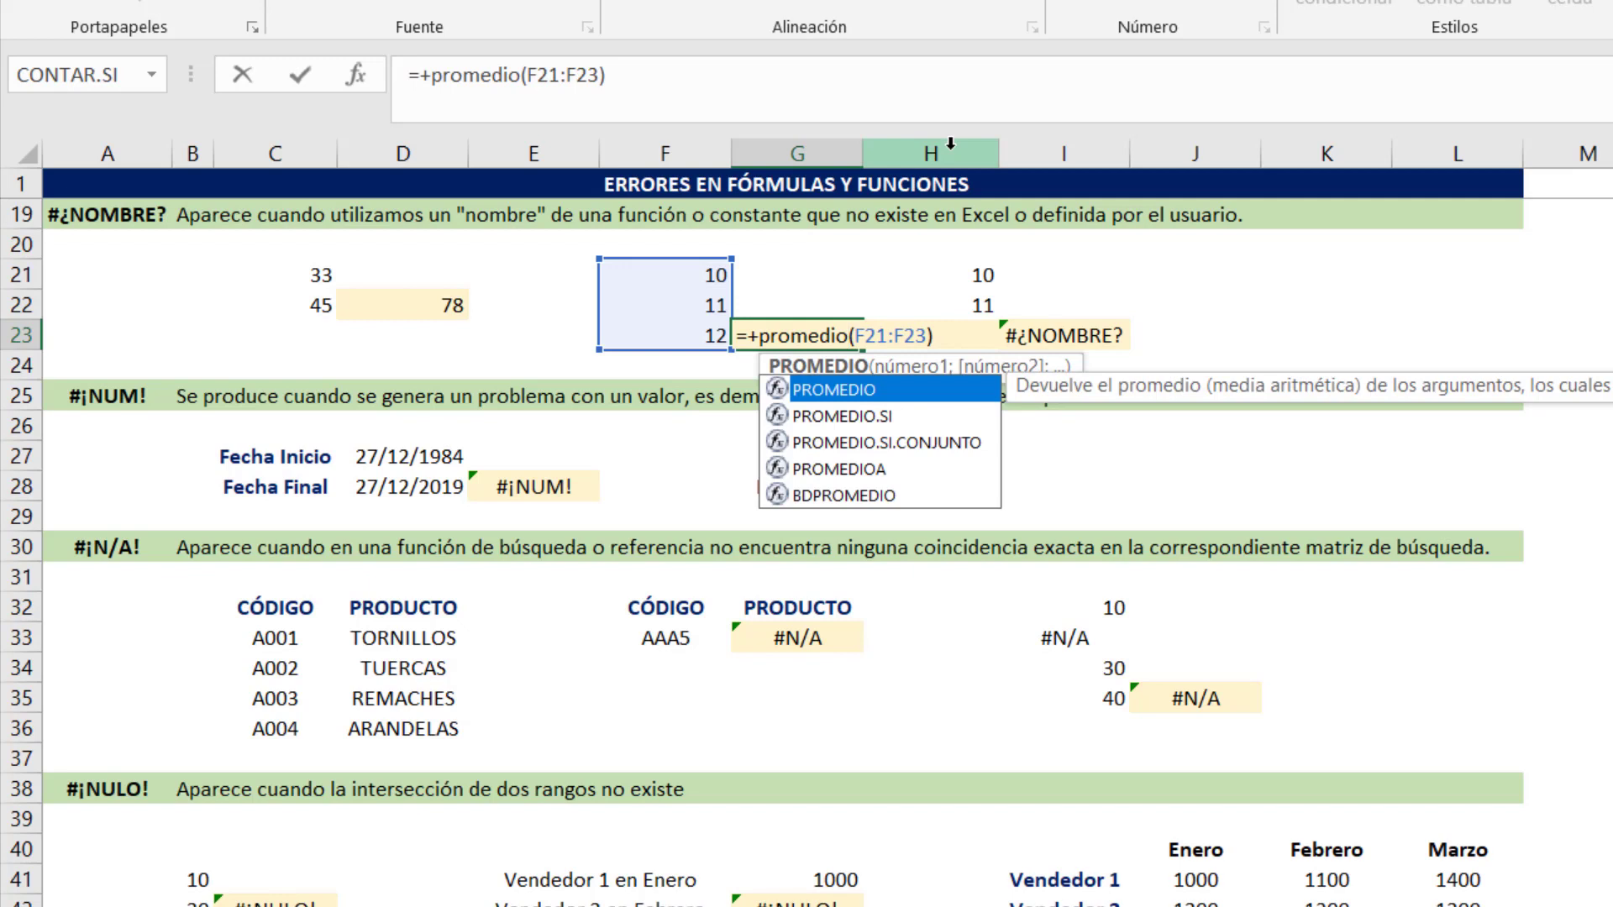
key(Return)
key(Up)
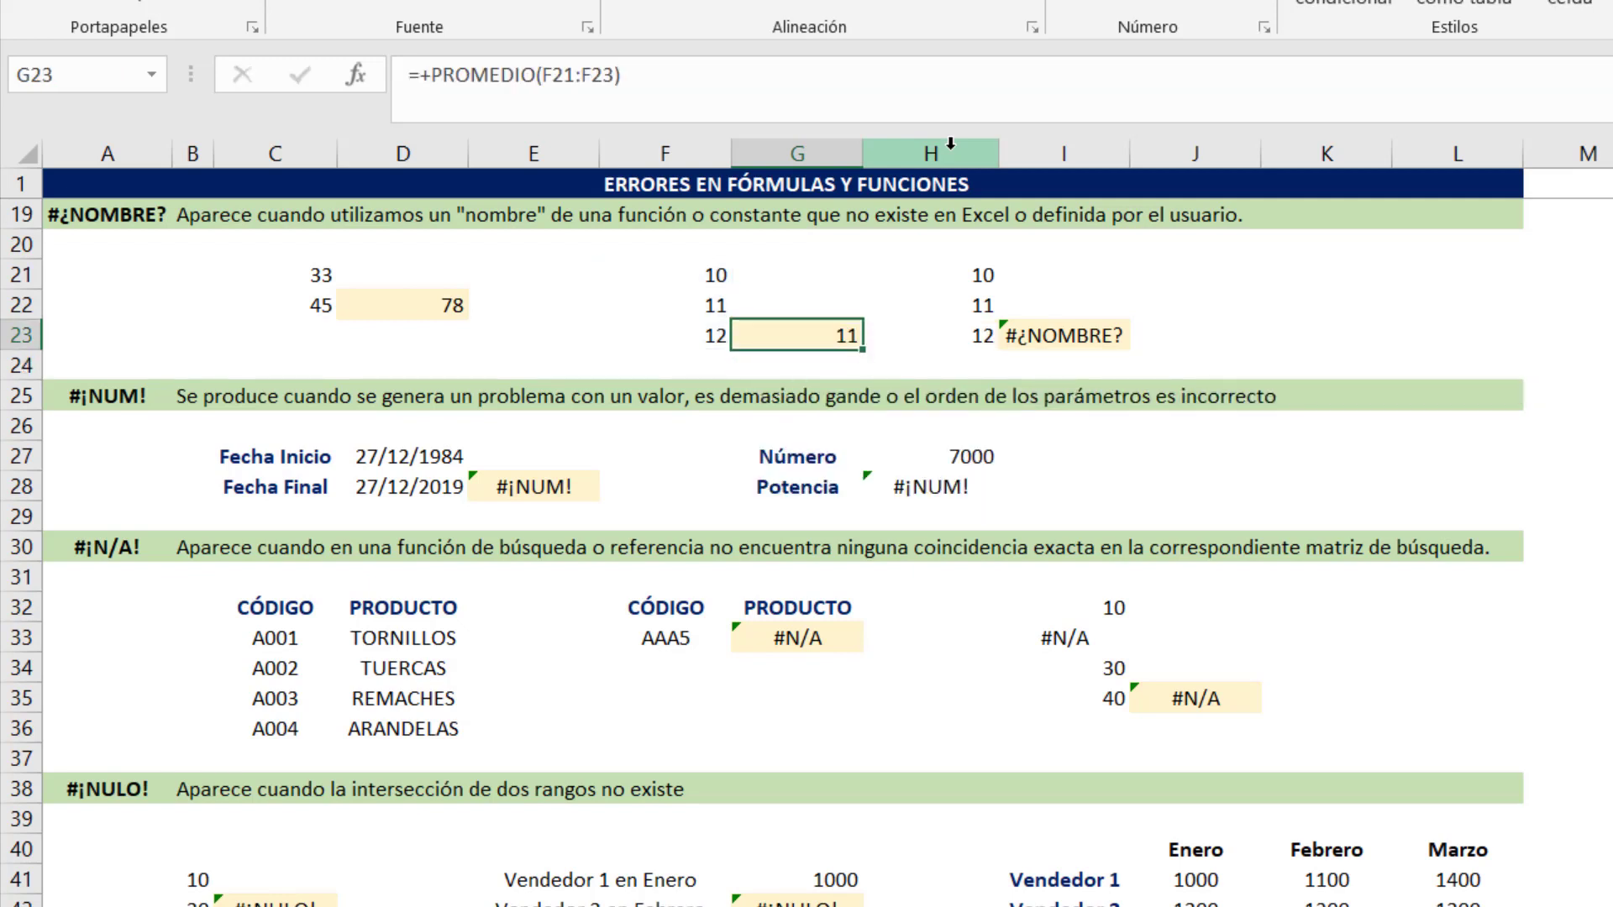
Check the formula in I23 and define the name rango for the cells H21:H23 it needs
key(Right)
key(Right)
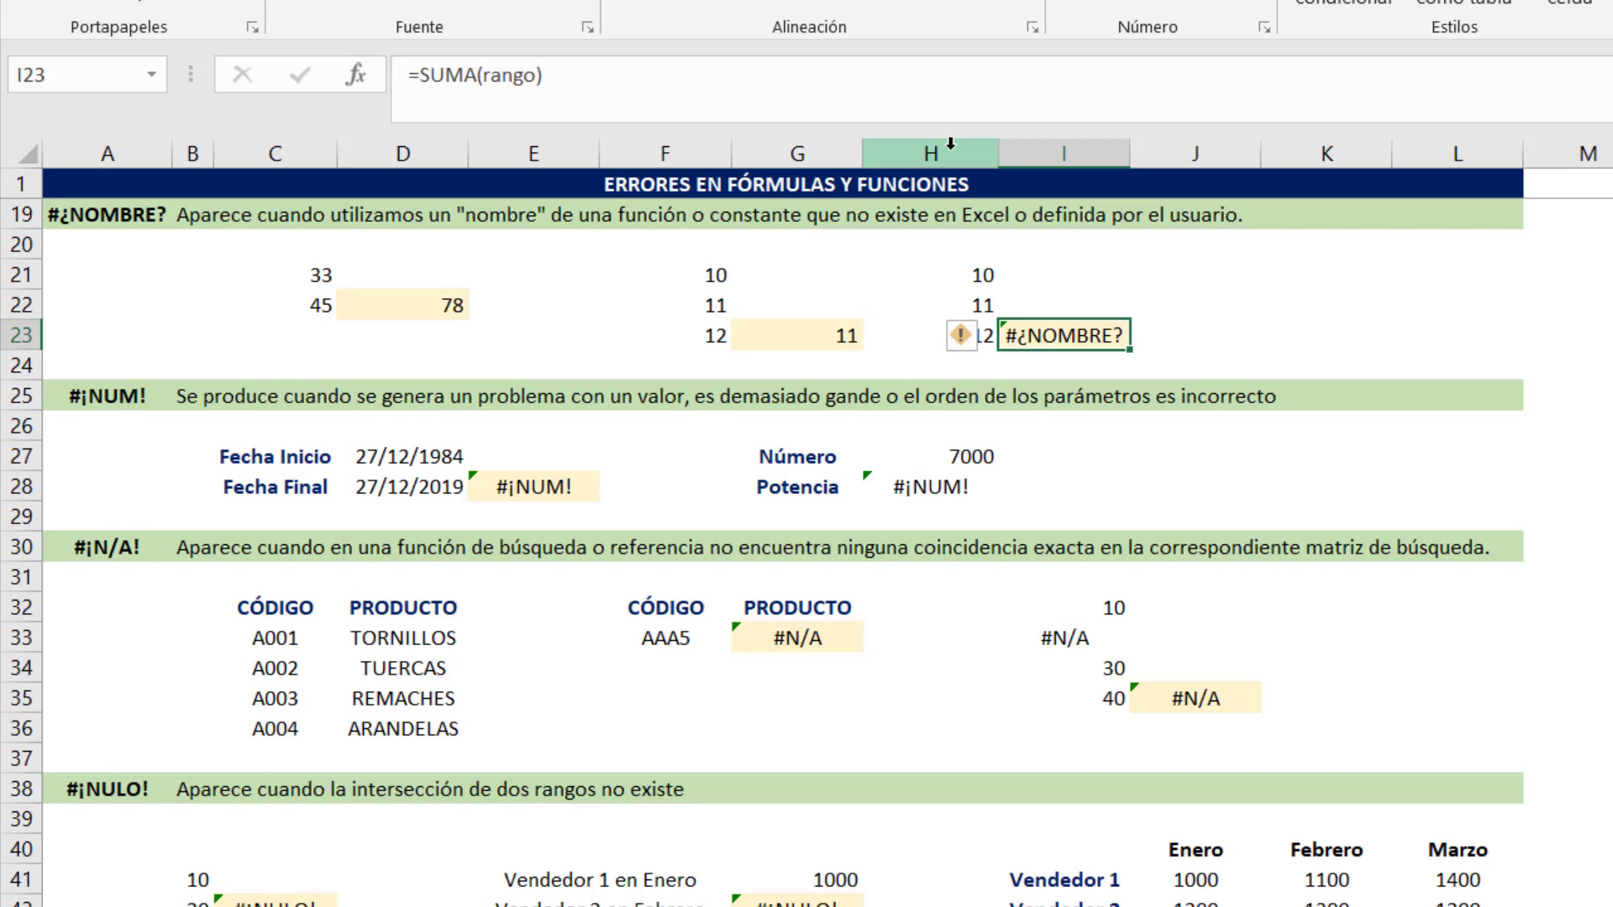
click(978, 273)
drag(978, 273, 979, 337)
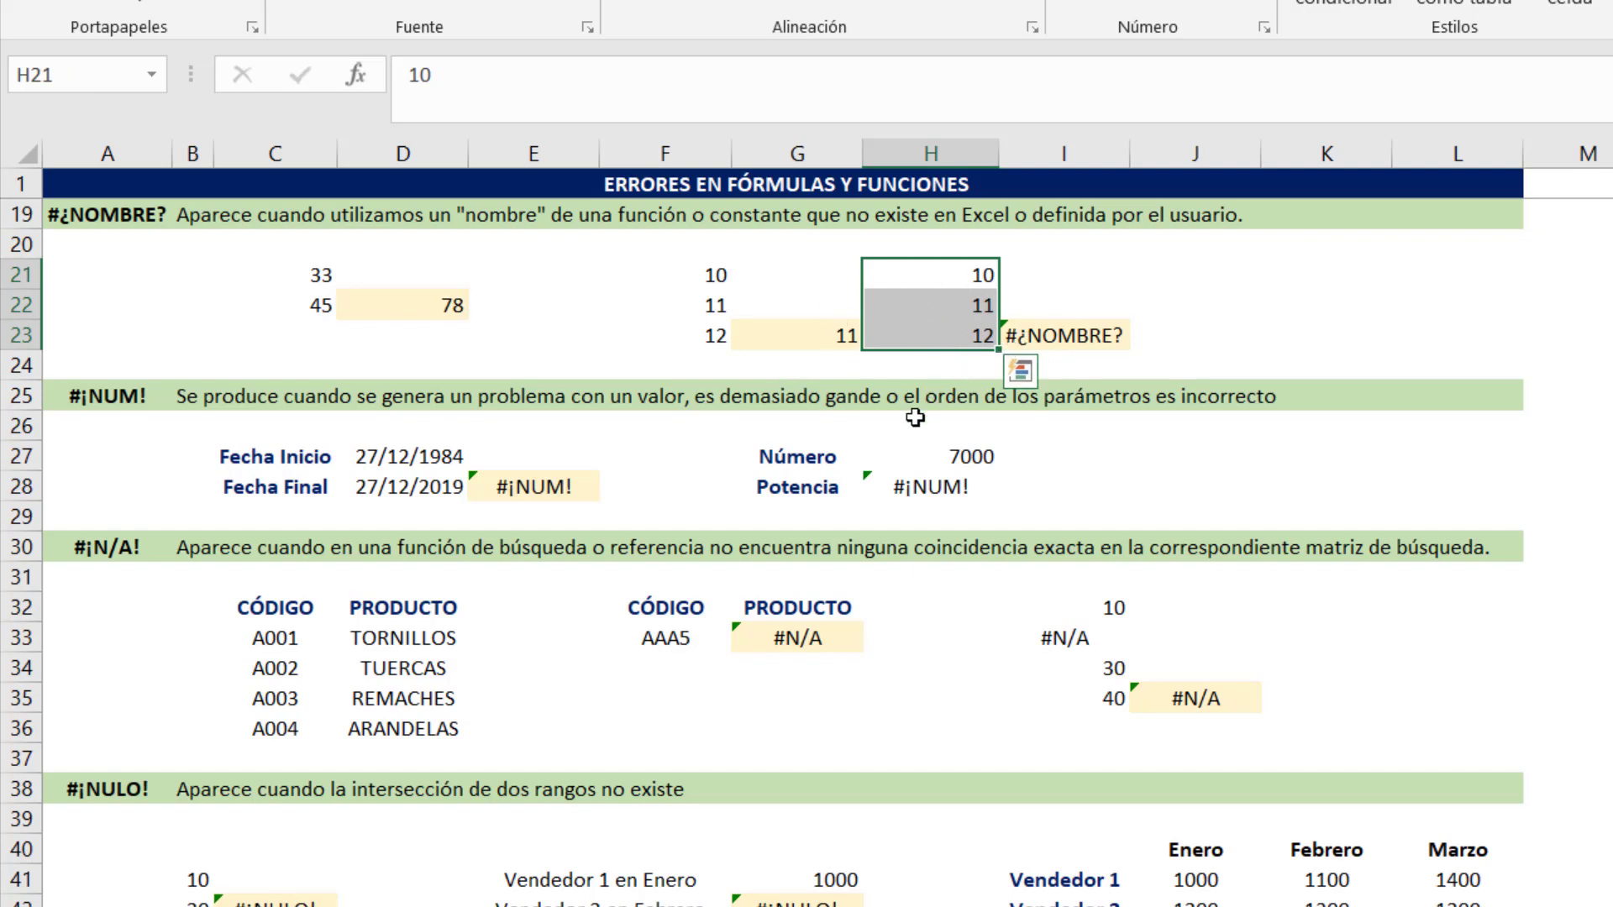
click(71, 74)
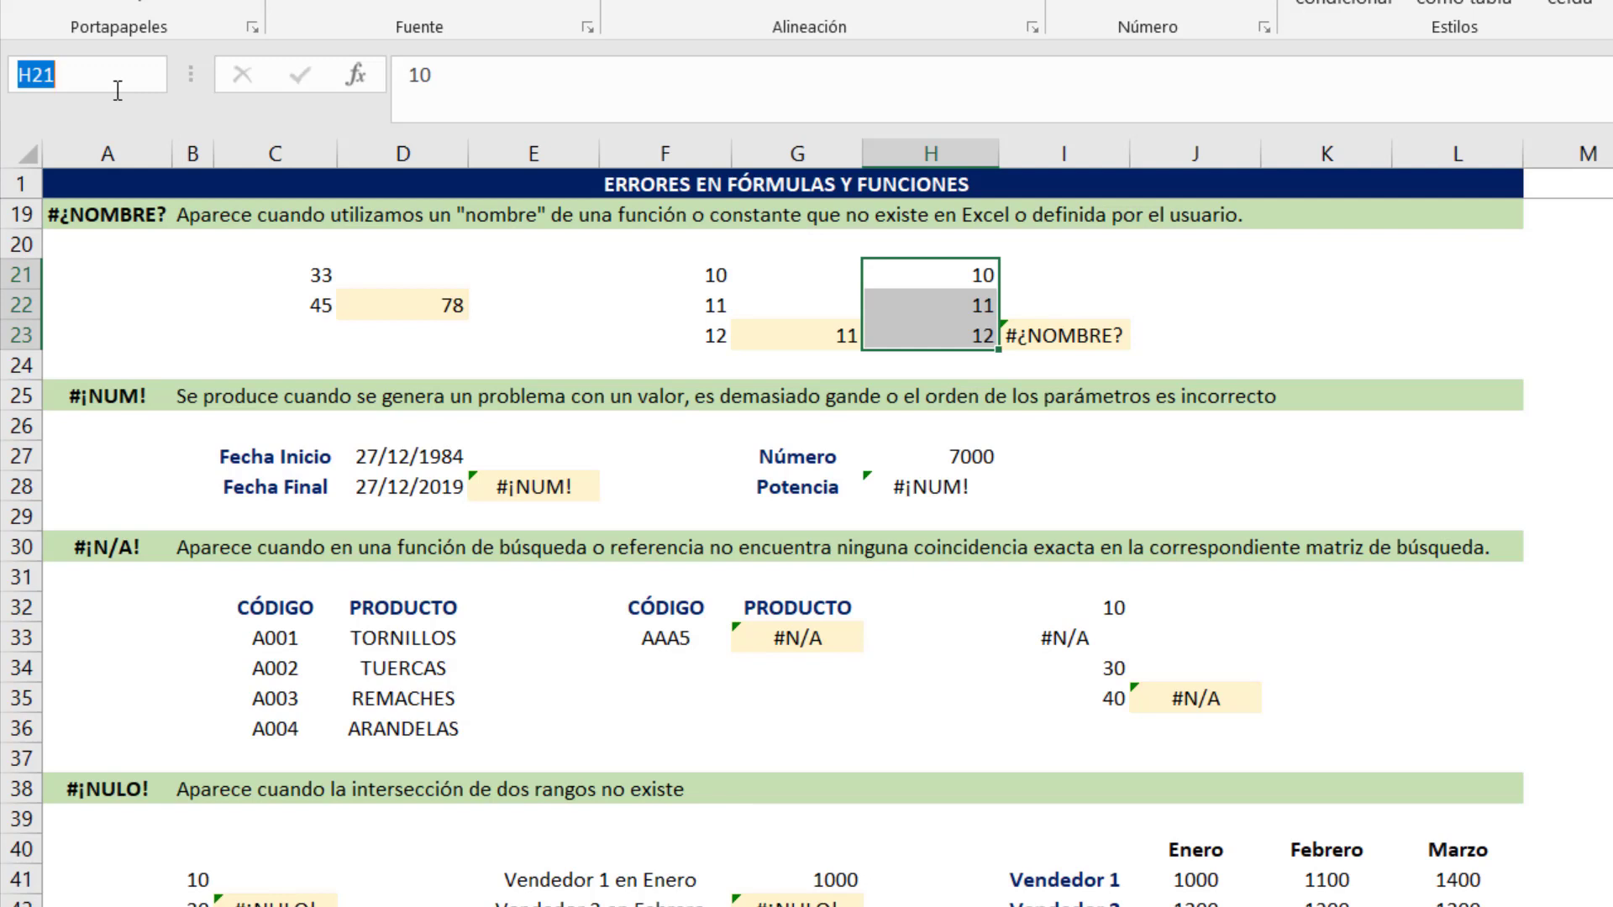
key(BackSpace)
text(rango)
key(Return)
Check which cells the name rango refers to in the SUMA formula in I23
key(Right)
key(Down)
key(Down)
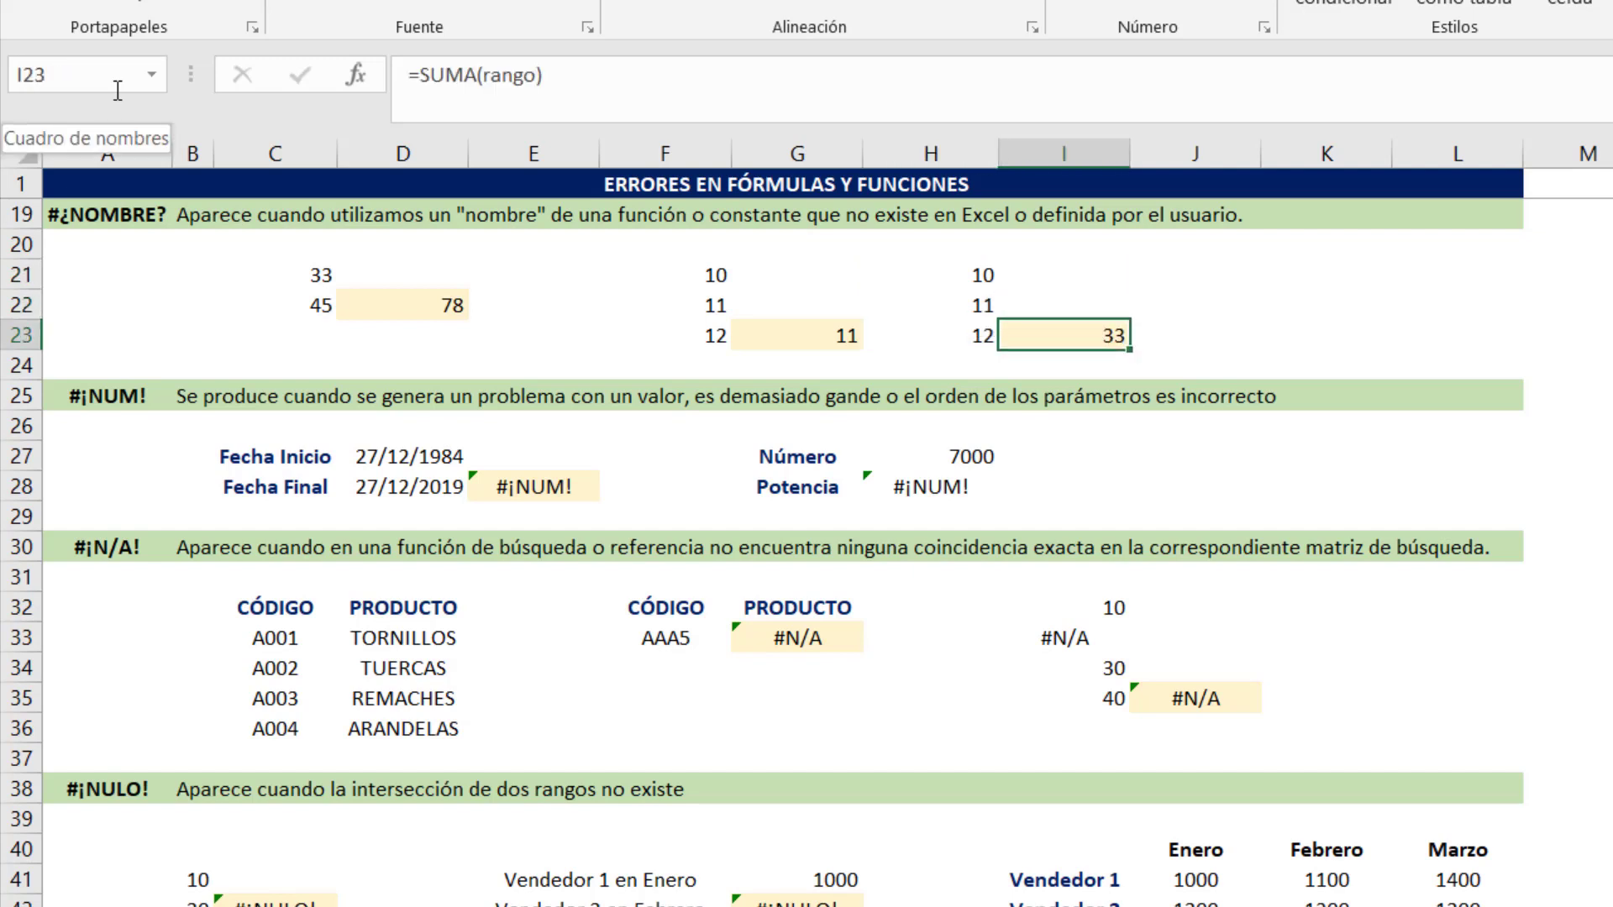
key(F2)
key(Escape)
key(F2)
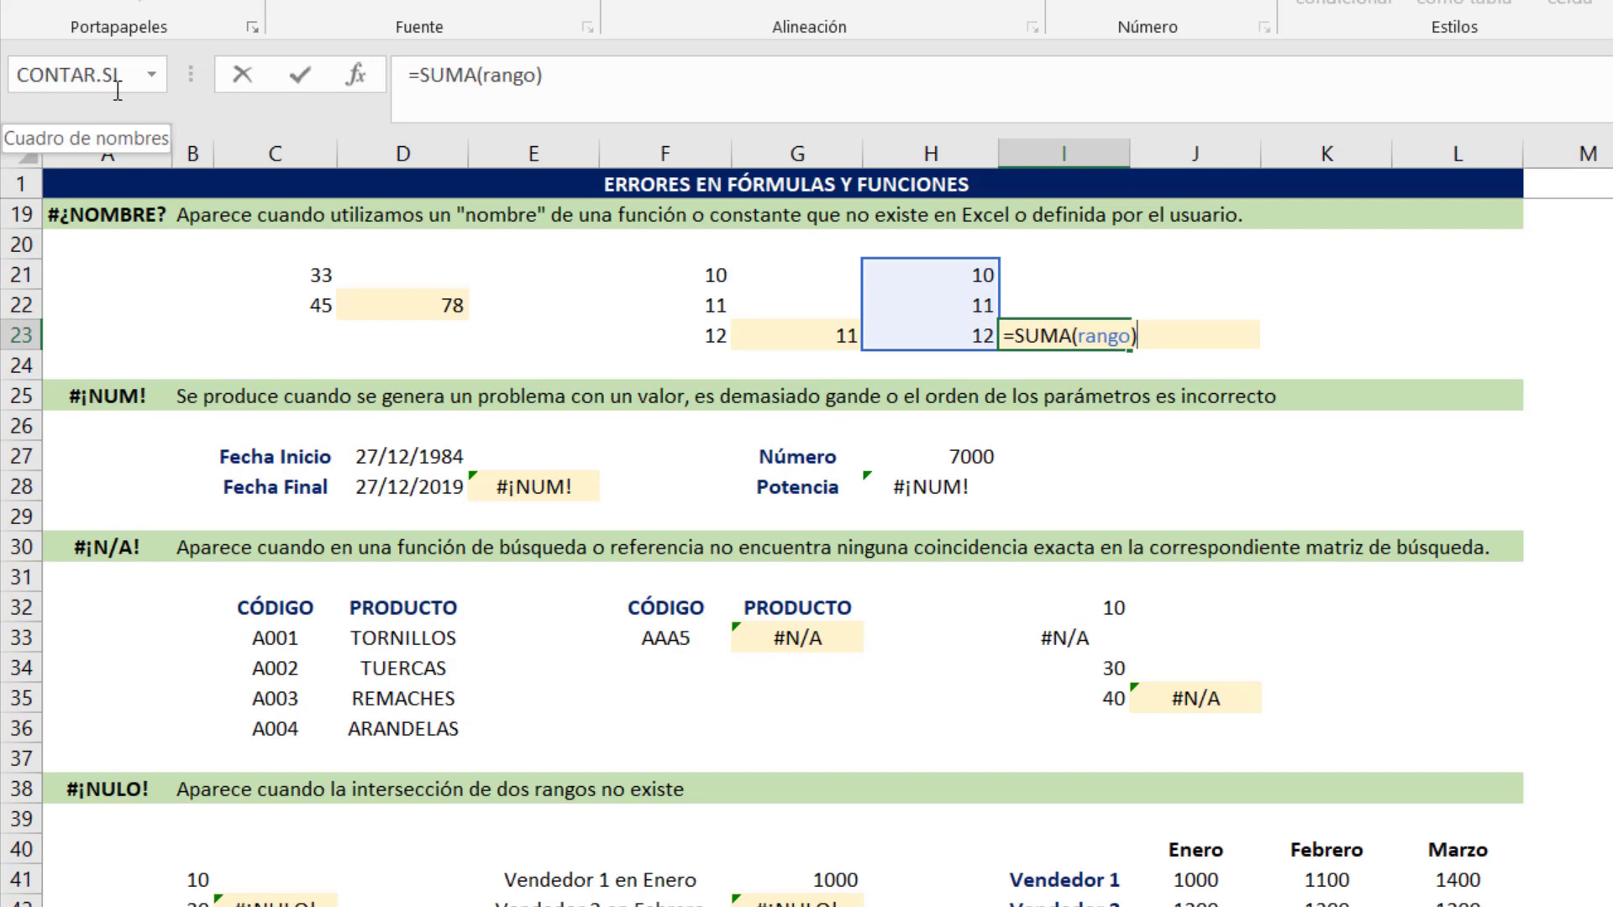
key(Escape)
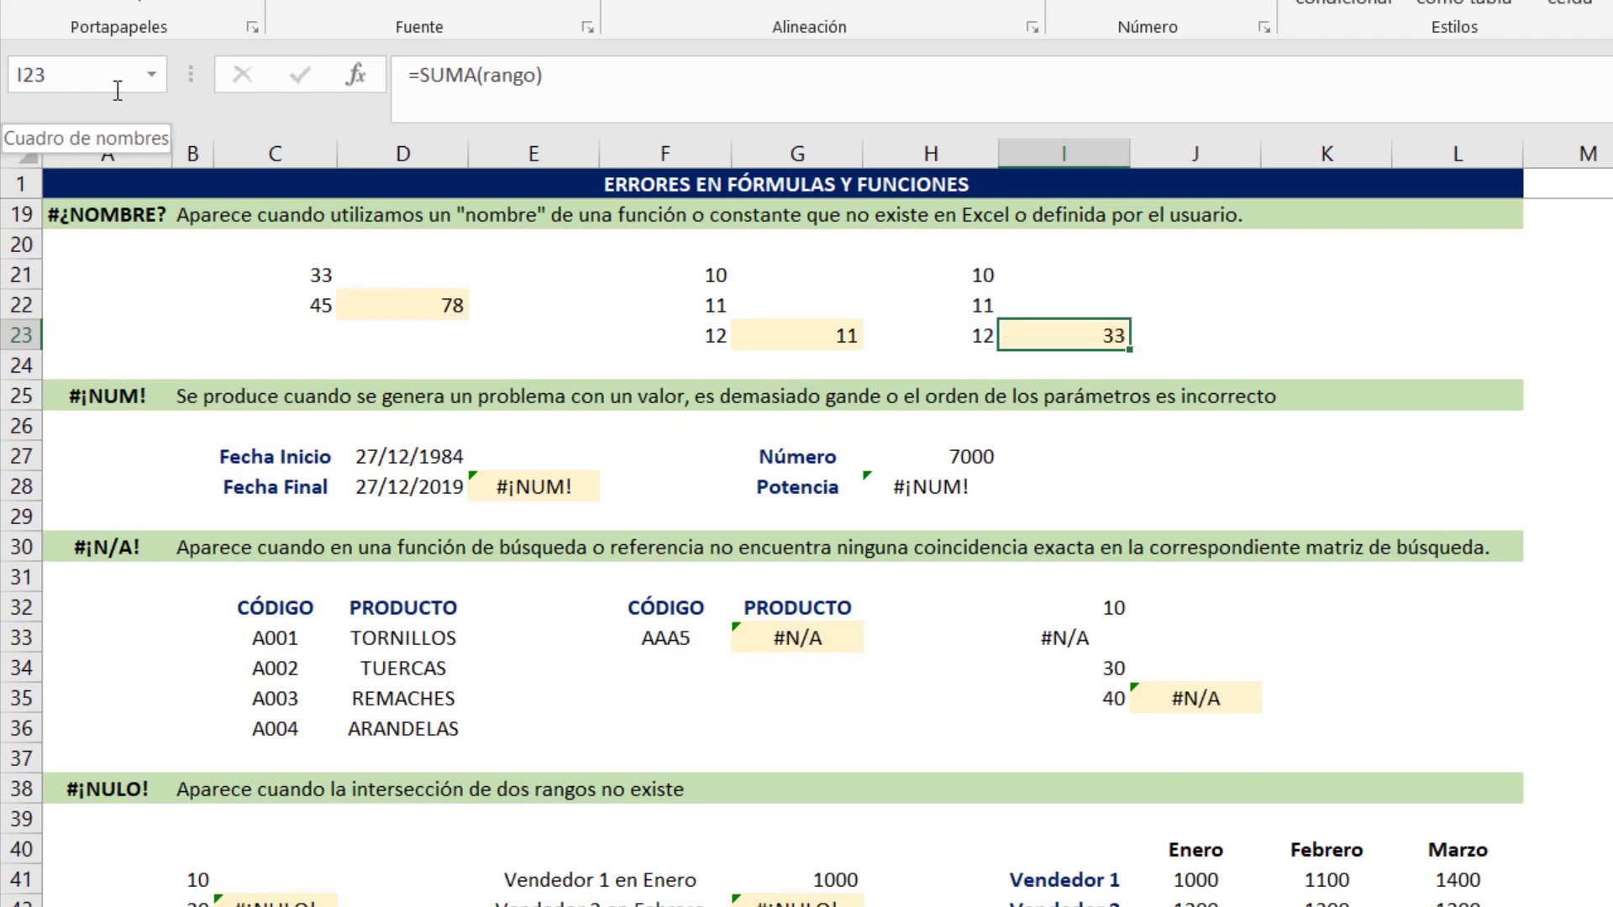
key(F2)
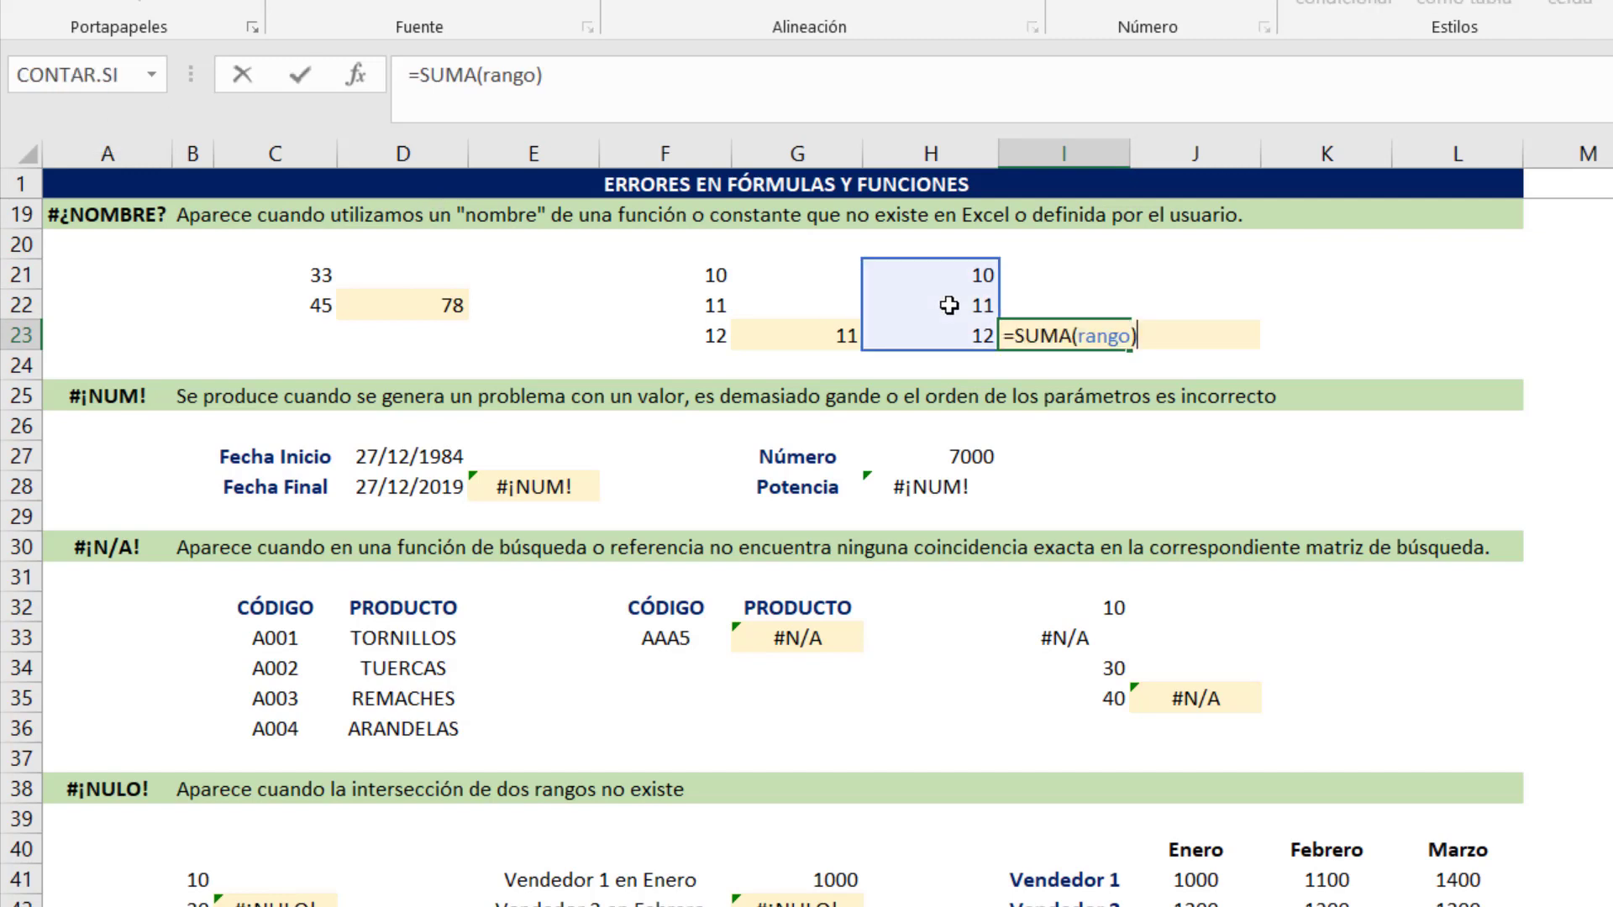
key(Escape)
Change the name in the I23 formula to the undefined rangos and undo that change
key(F2)
key(Left)
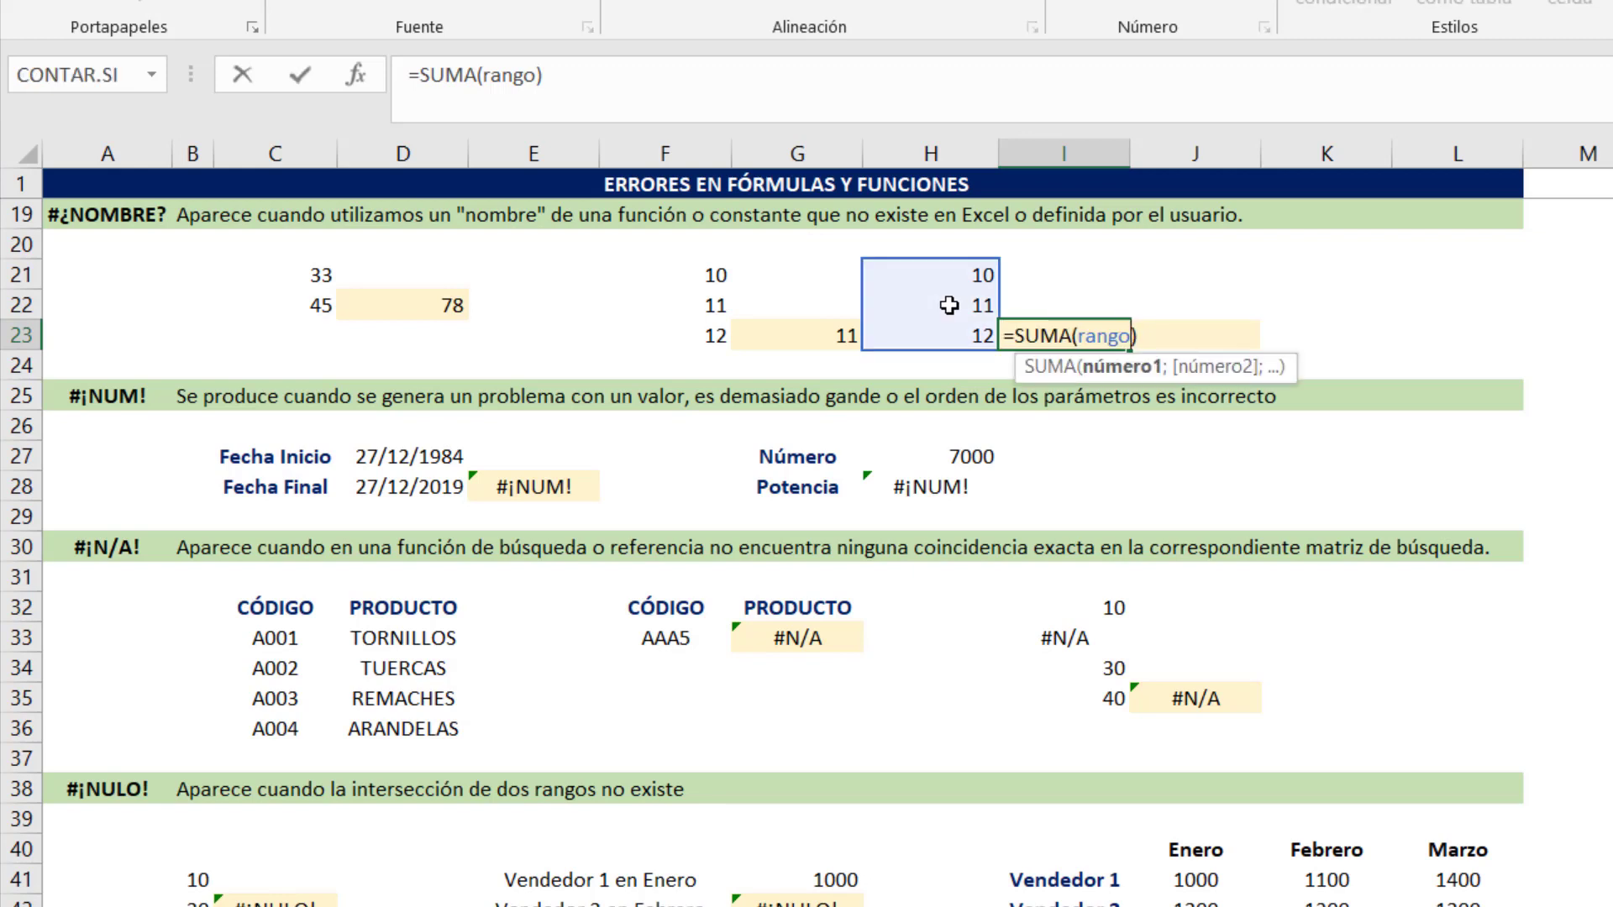
text(s)
key(Return)
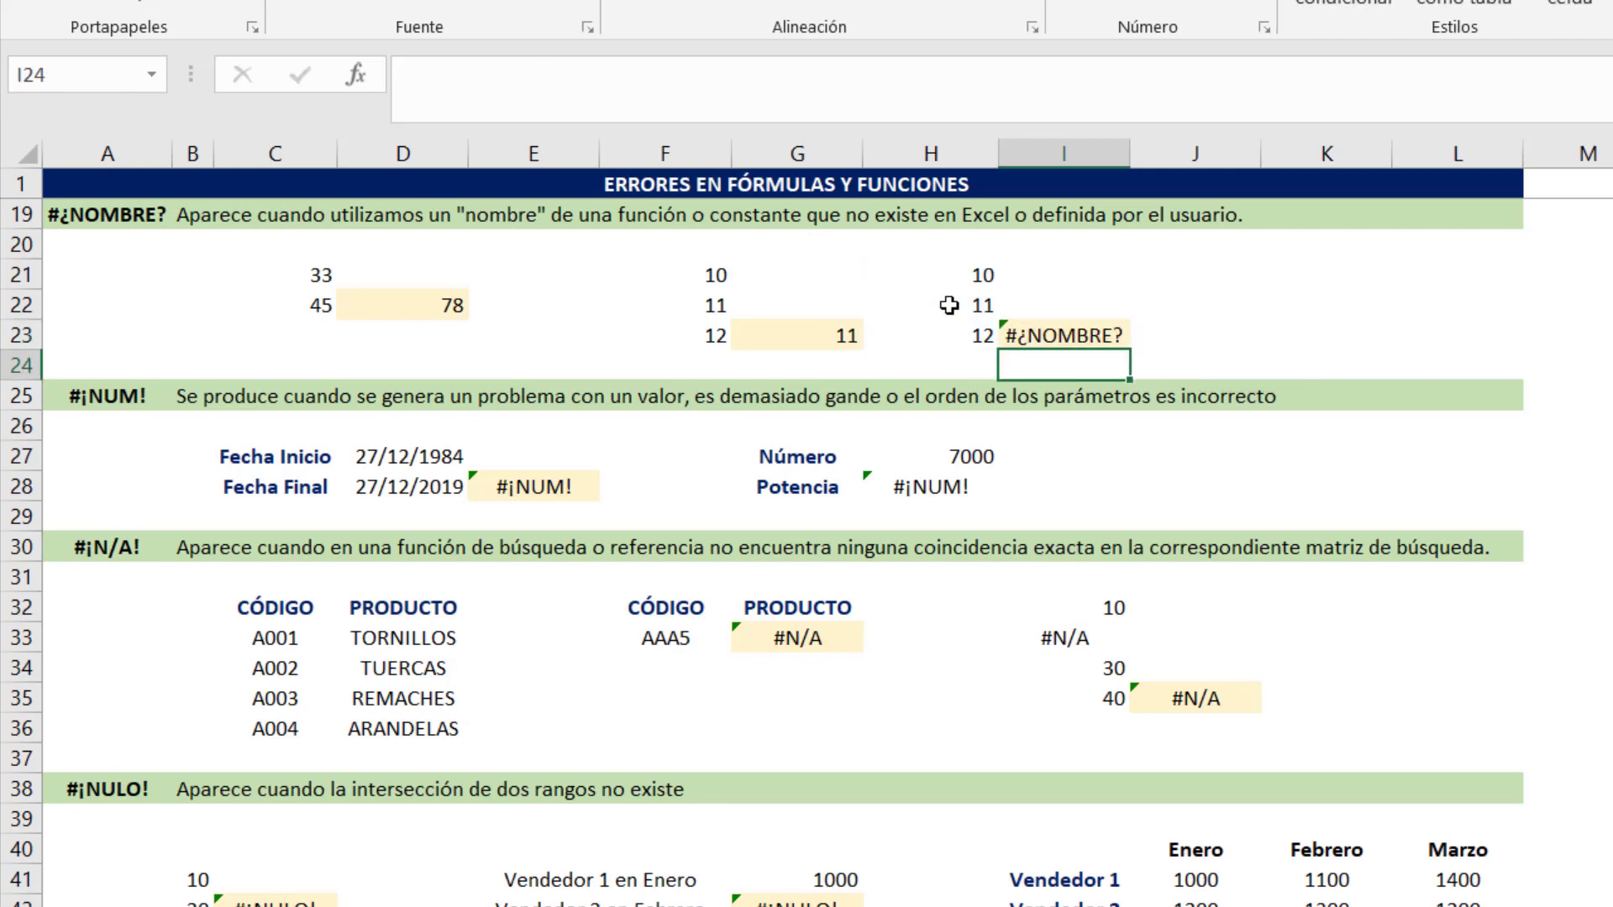
key(Up)
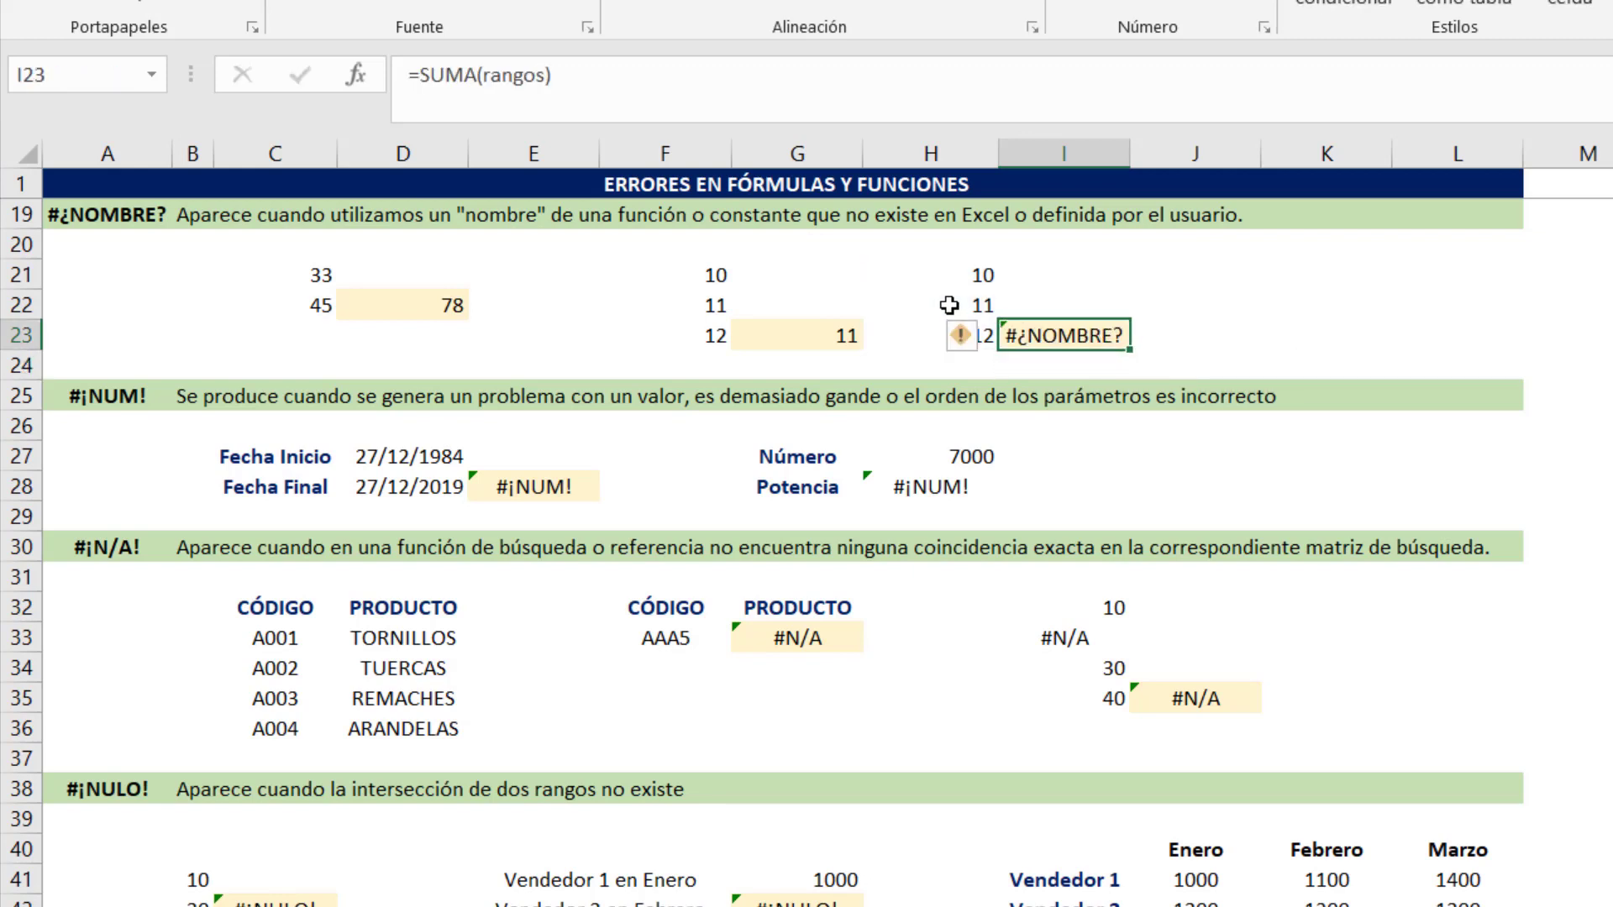
key(ctrl+z)
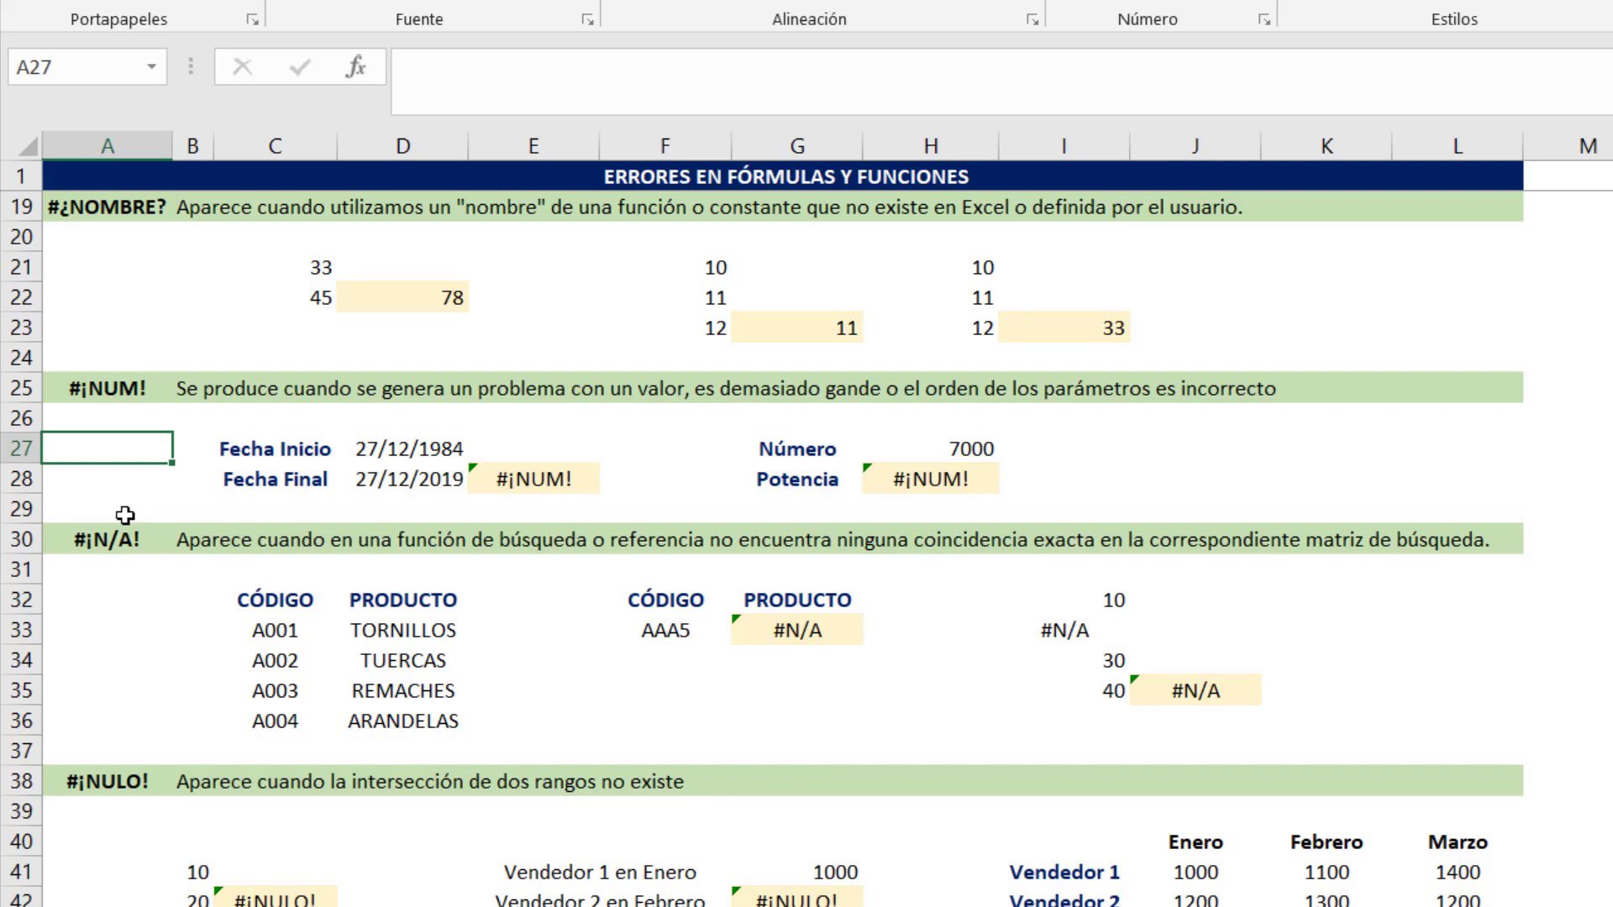
Review the SIFECHA formula in E28 and change its first date argument to D27
click(135, 483)
click(525, 486)
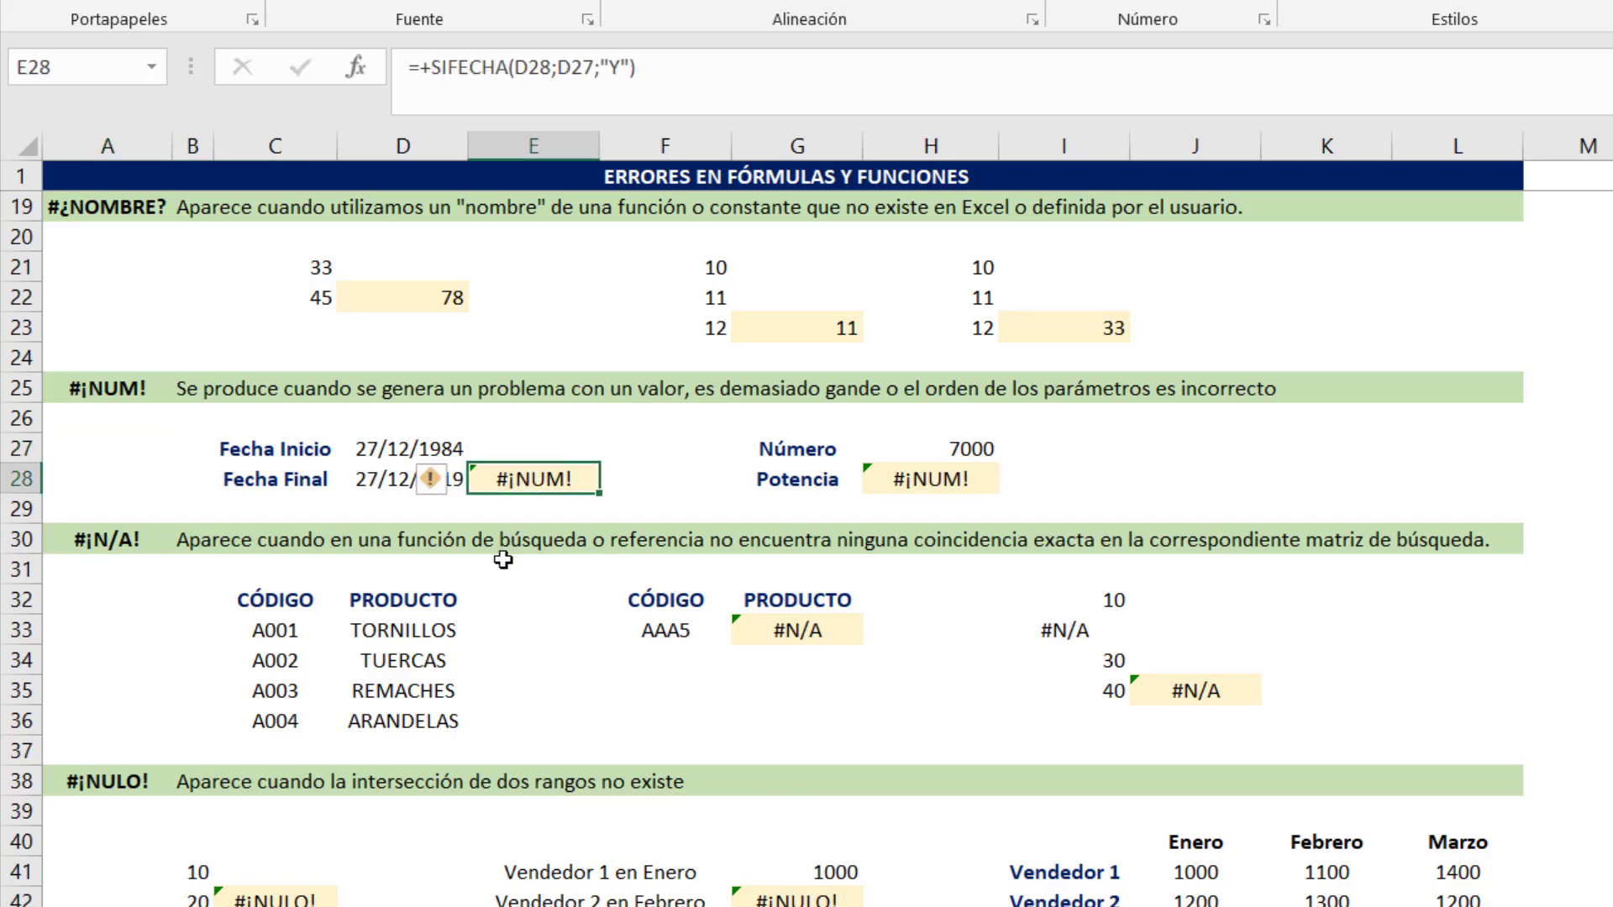
key(F2)
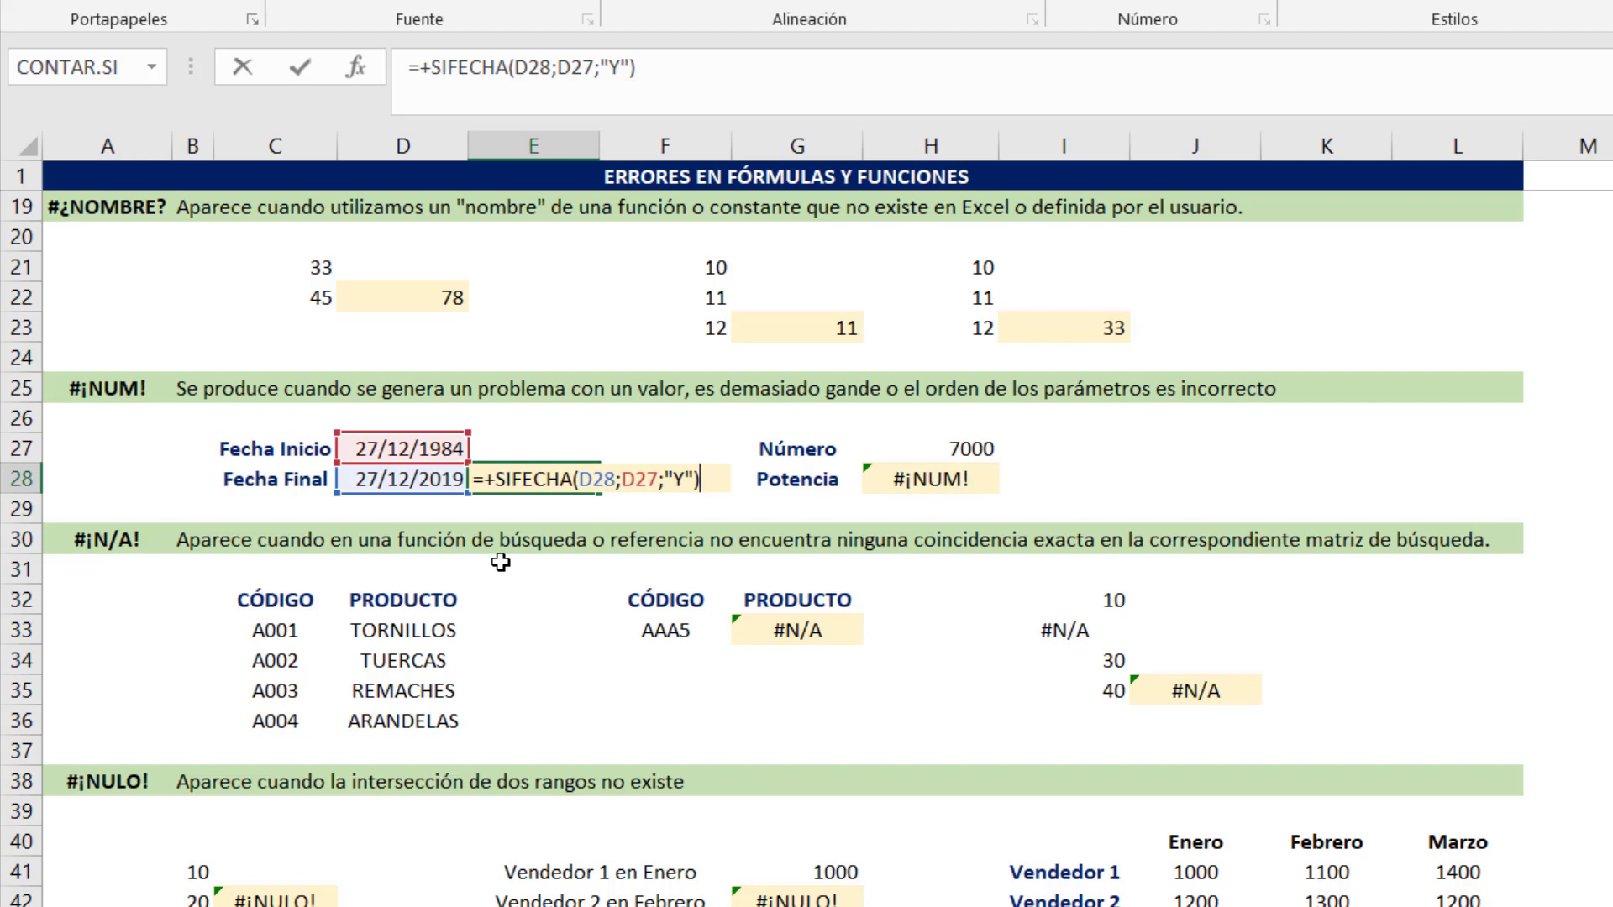
key(ctrl+Return)
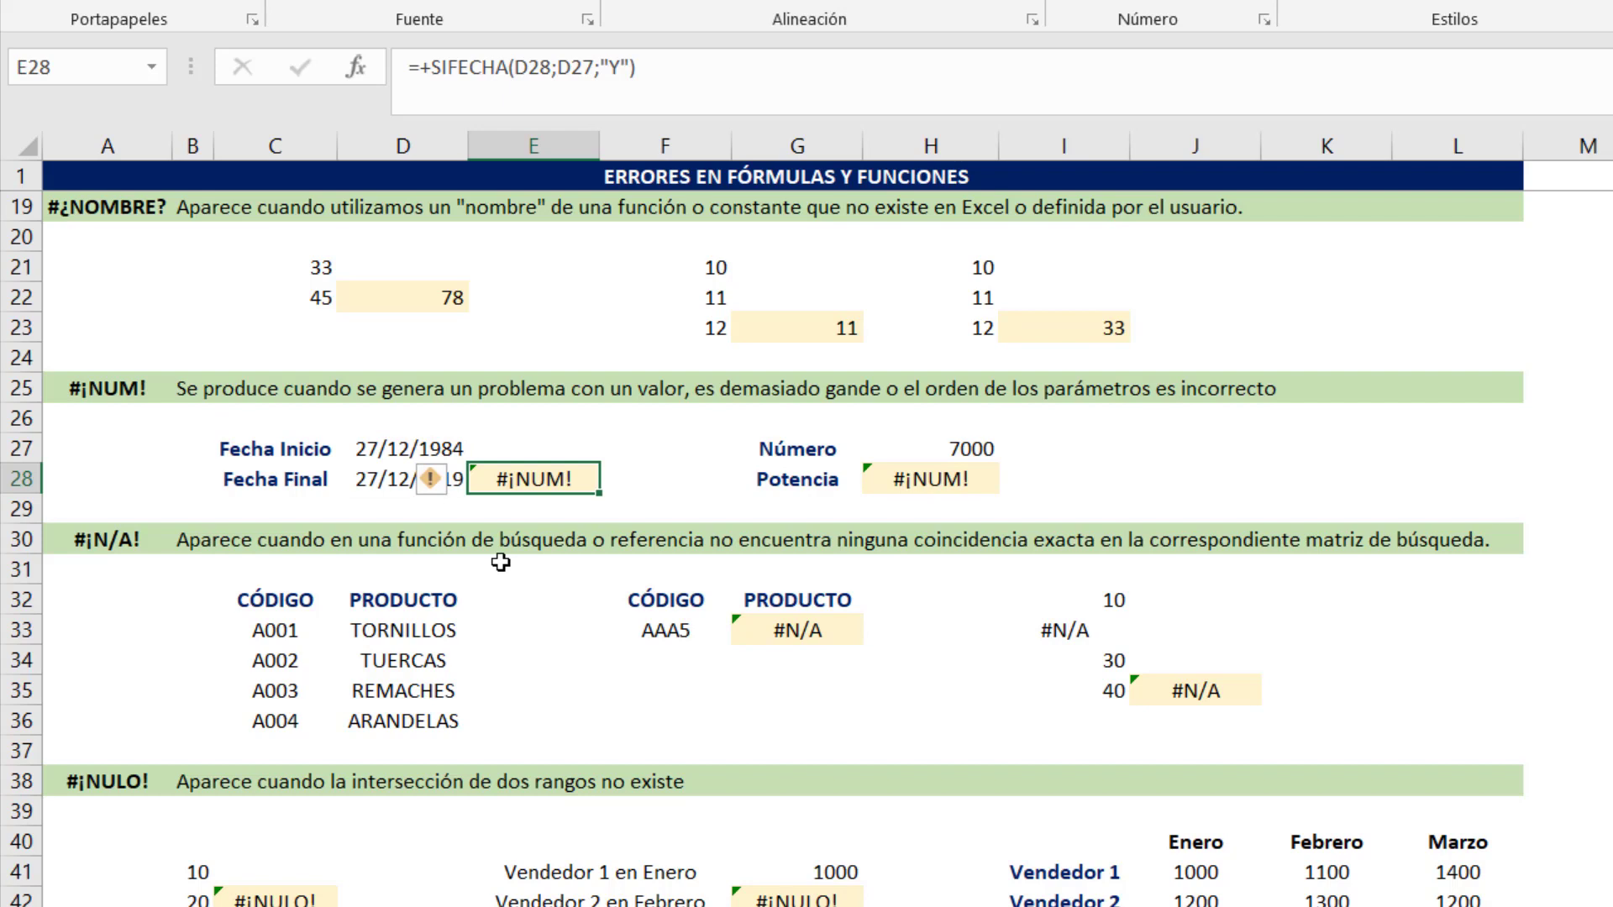
key(F2)
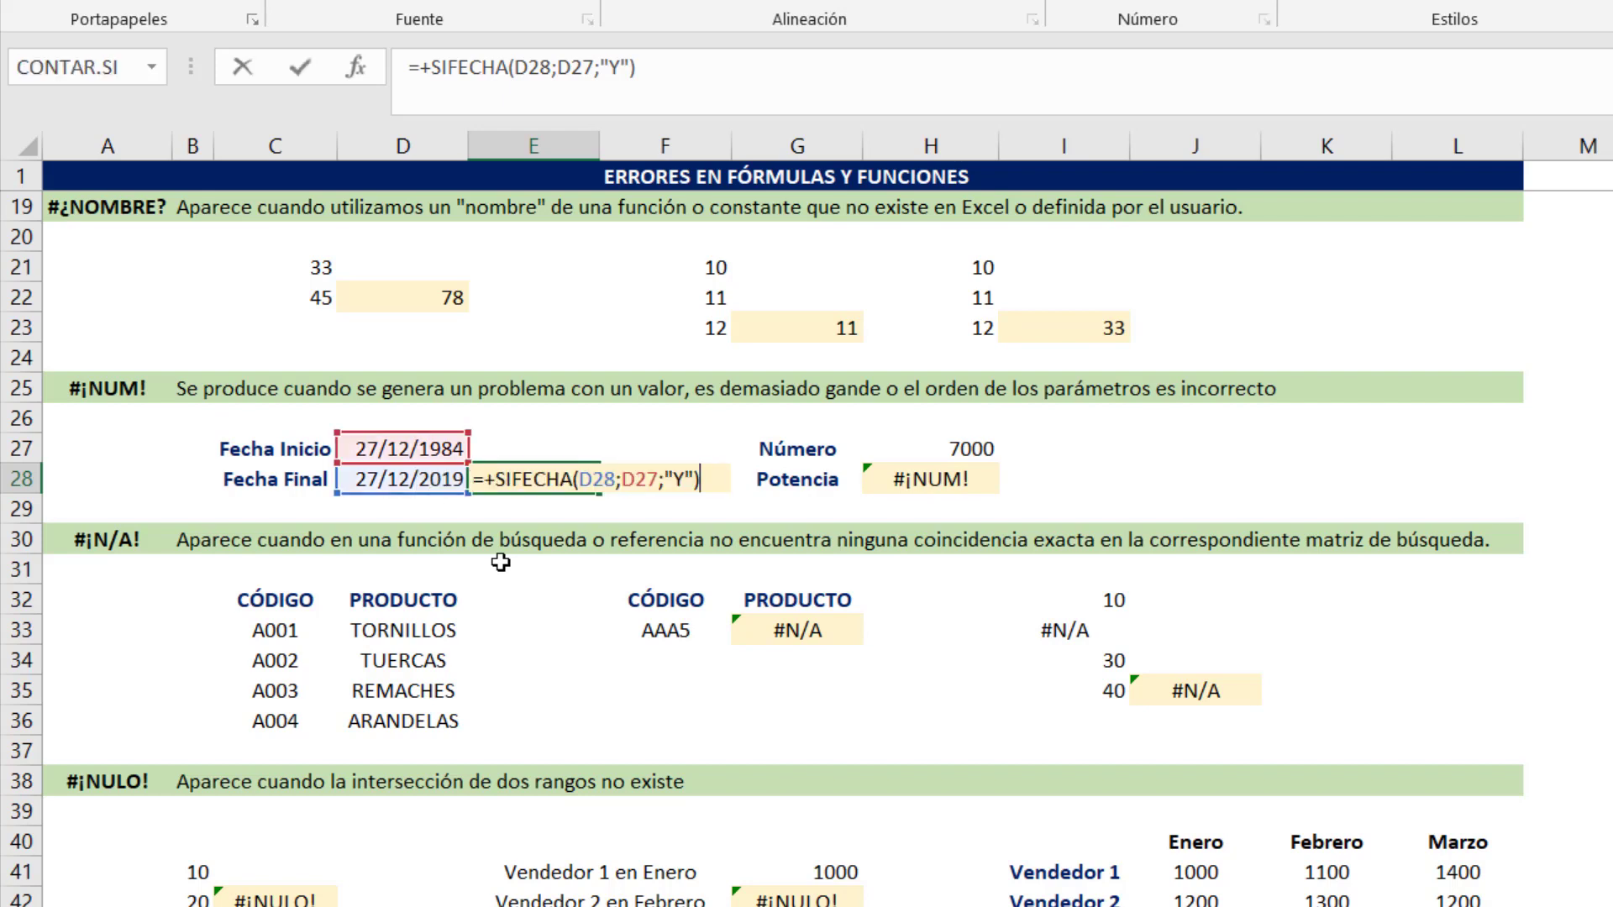
key(Left)
key(Left)
key(Left)
key(Left)
key(Left)
key(Left)
key(Left)
key(Left)
key(Left)
key(Left)
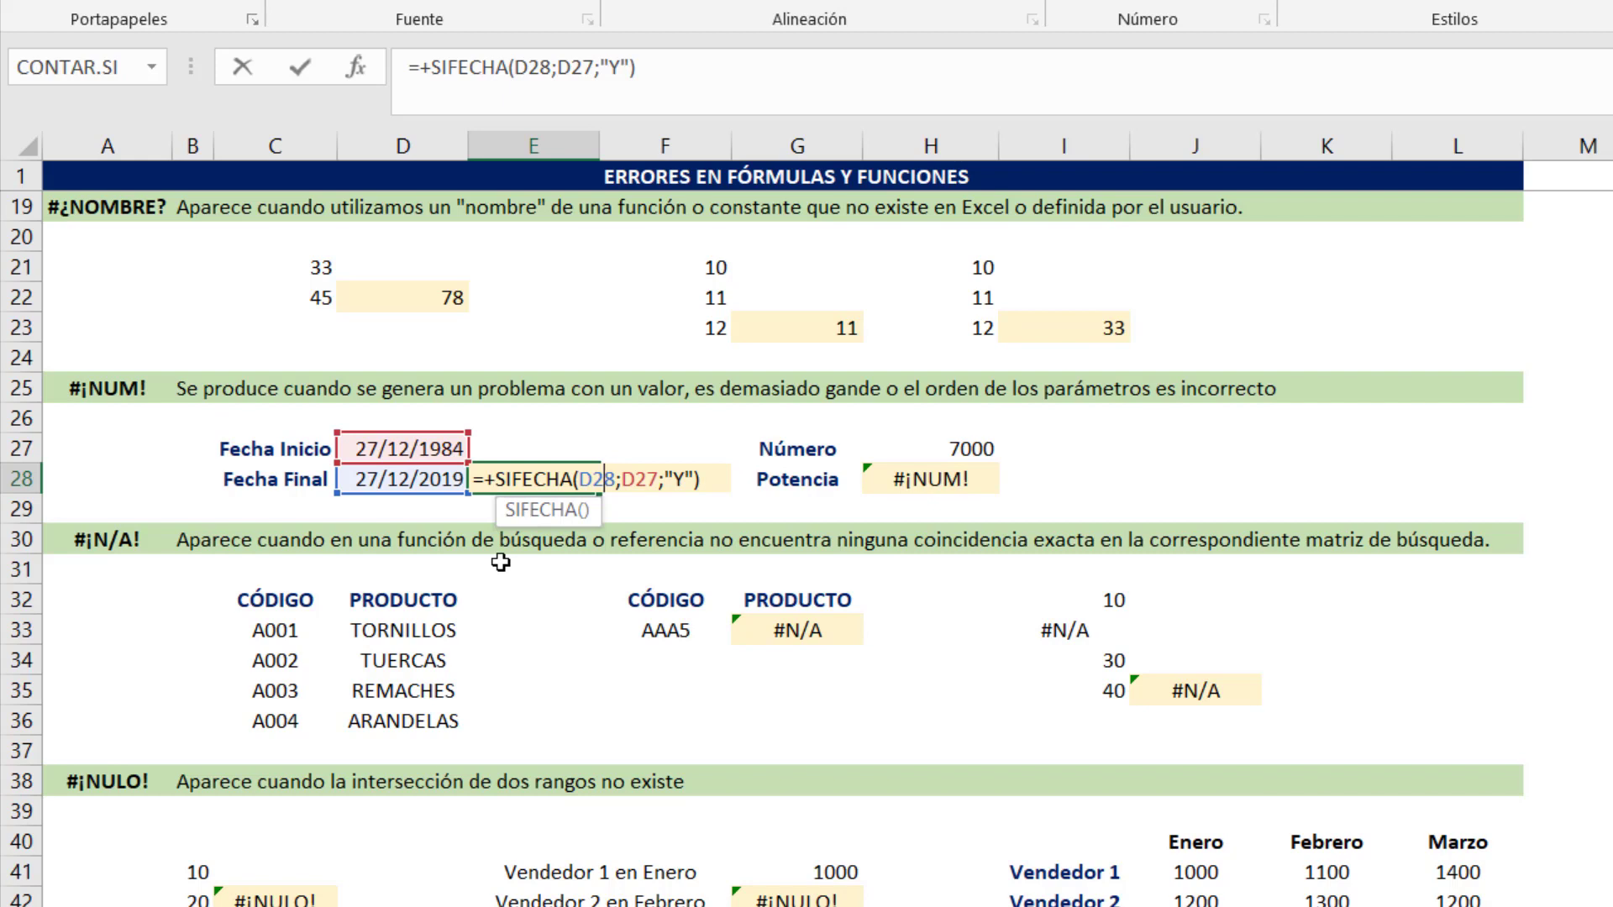
key(shift+Right)
text(7)
Change the second date argument of the E28 formula to D28 so it reads =+SIFECHA(D27;D28;"Y")
key(Right)
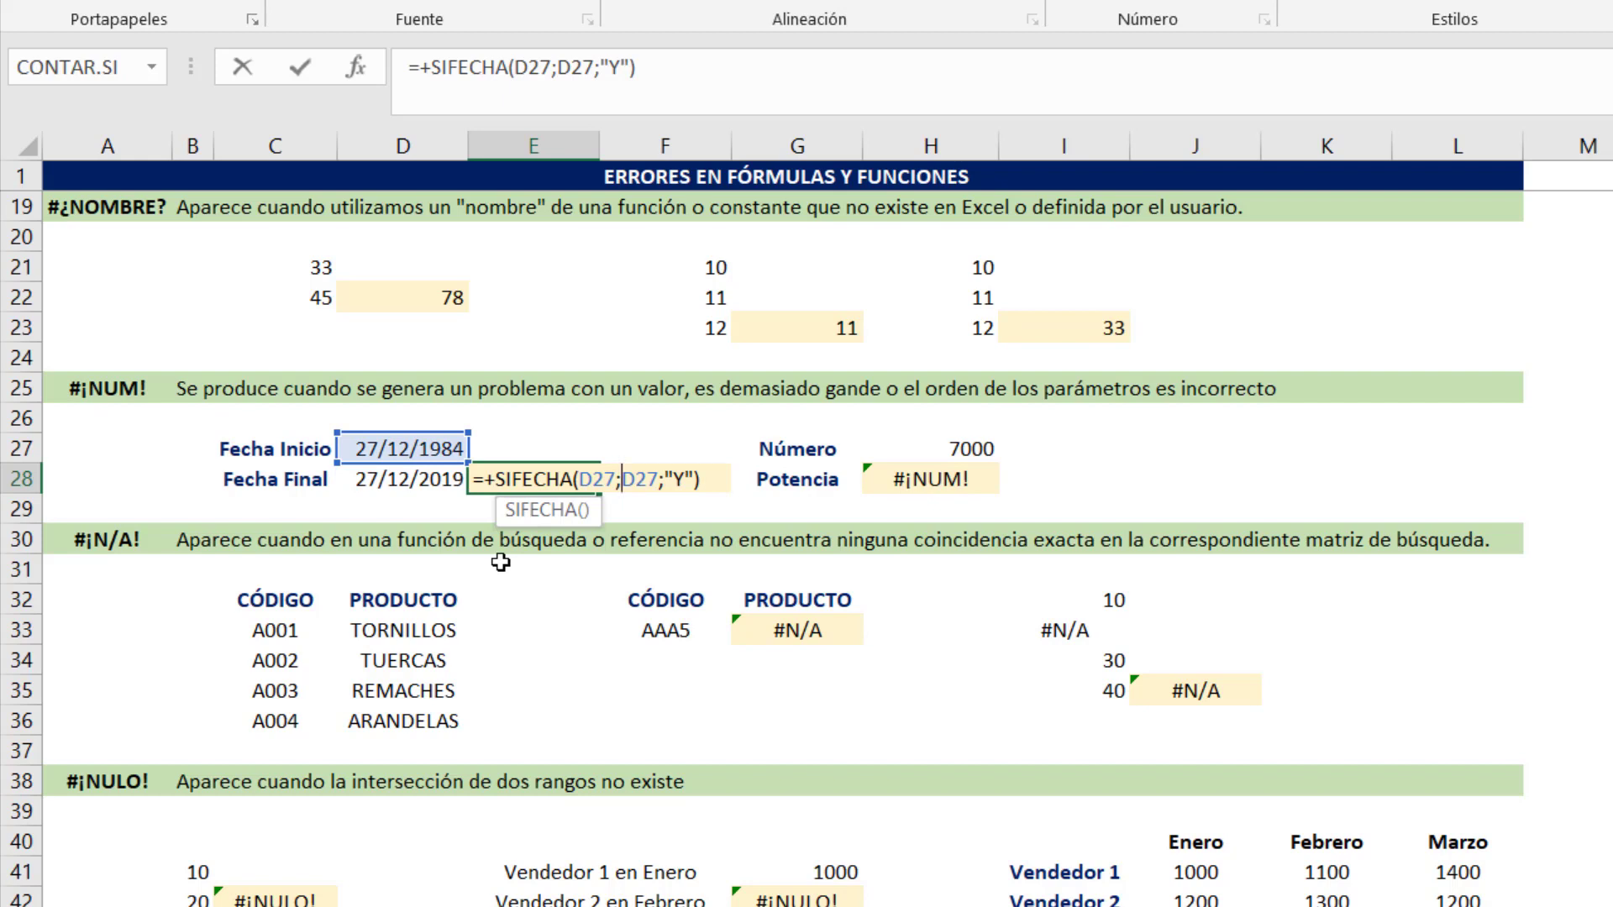
key(Right)
key(Right)
key(shift+Right)
text(8)
key(Return)
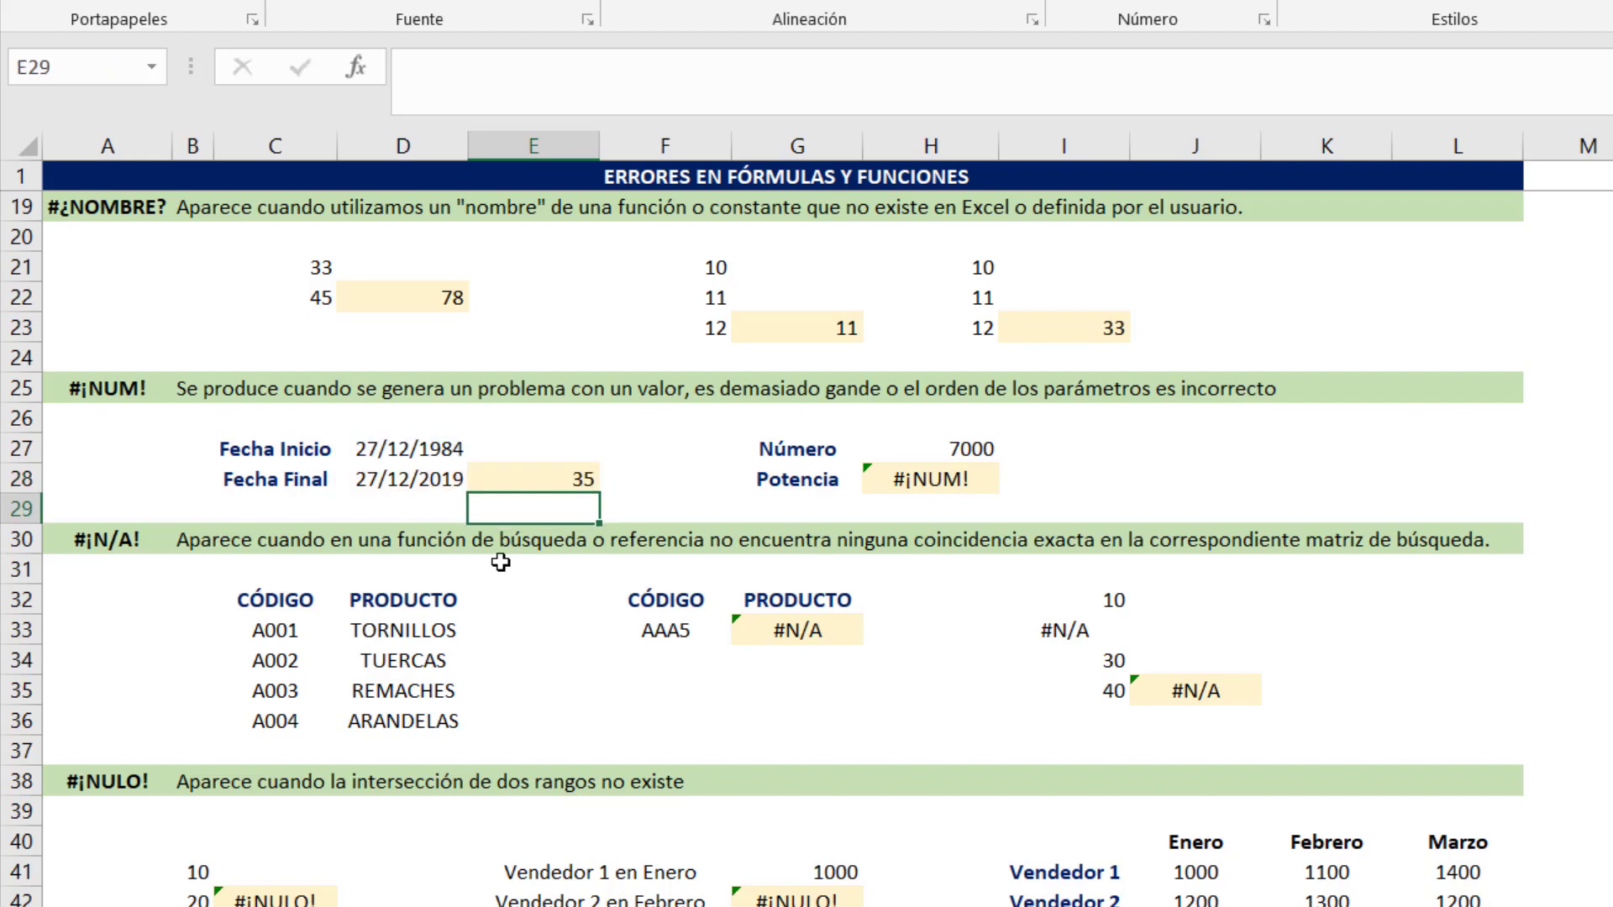
key(Up)
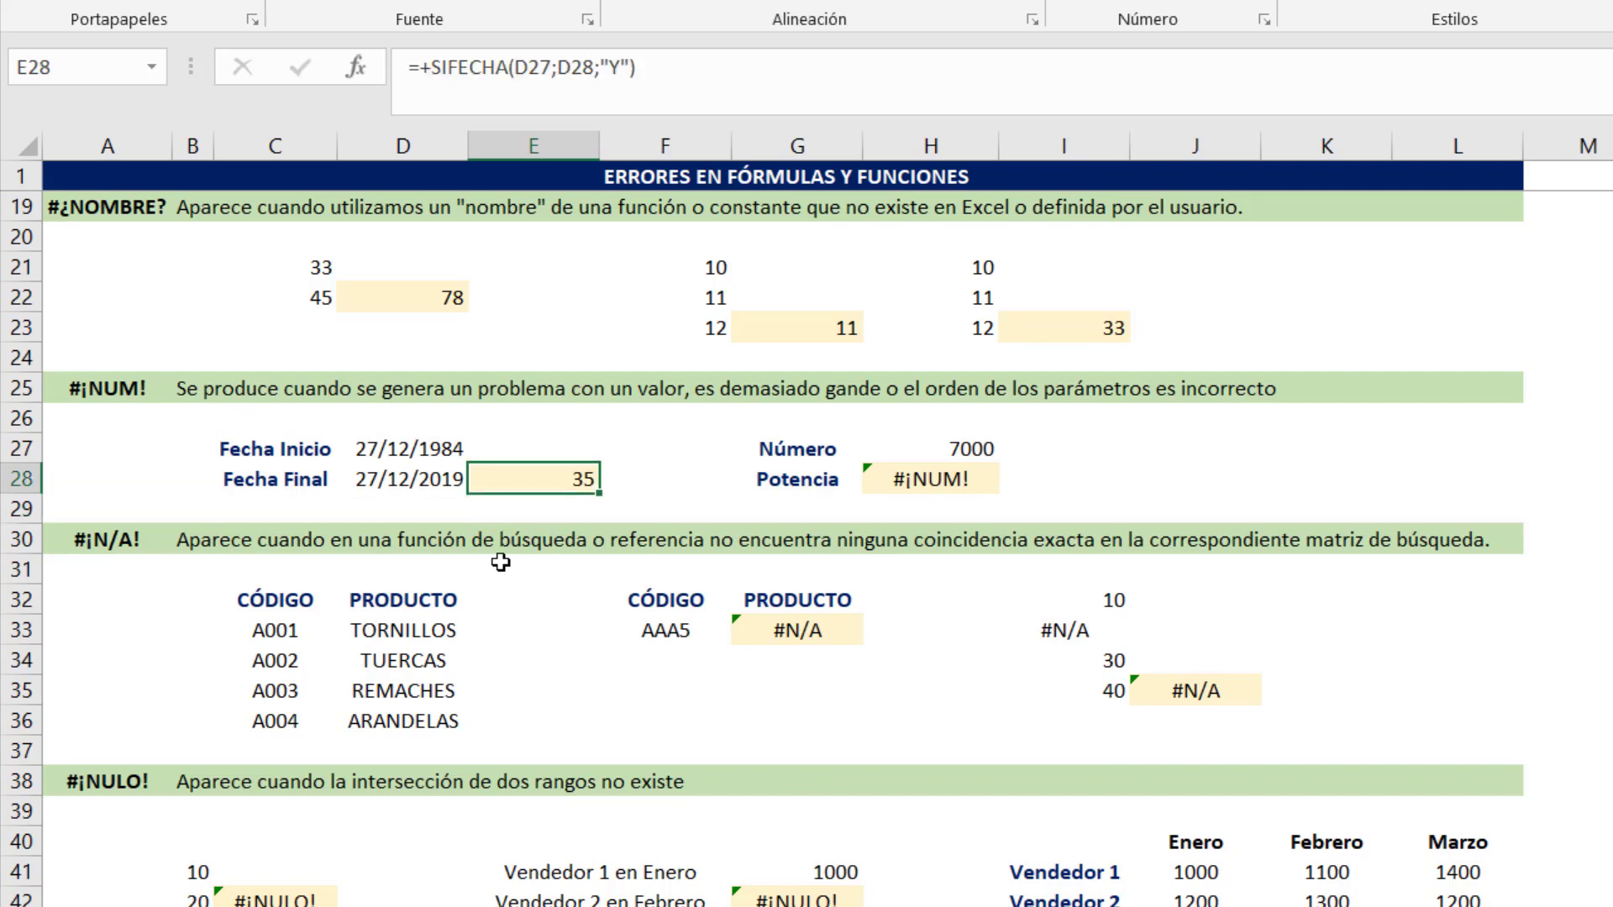
Set the unit argument of the SIFECHA formula in E28 to "m"
key(F2)
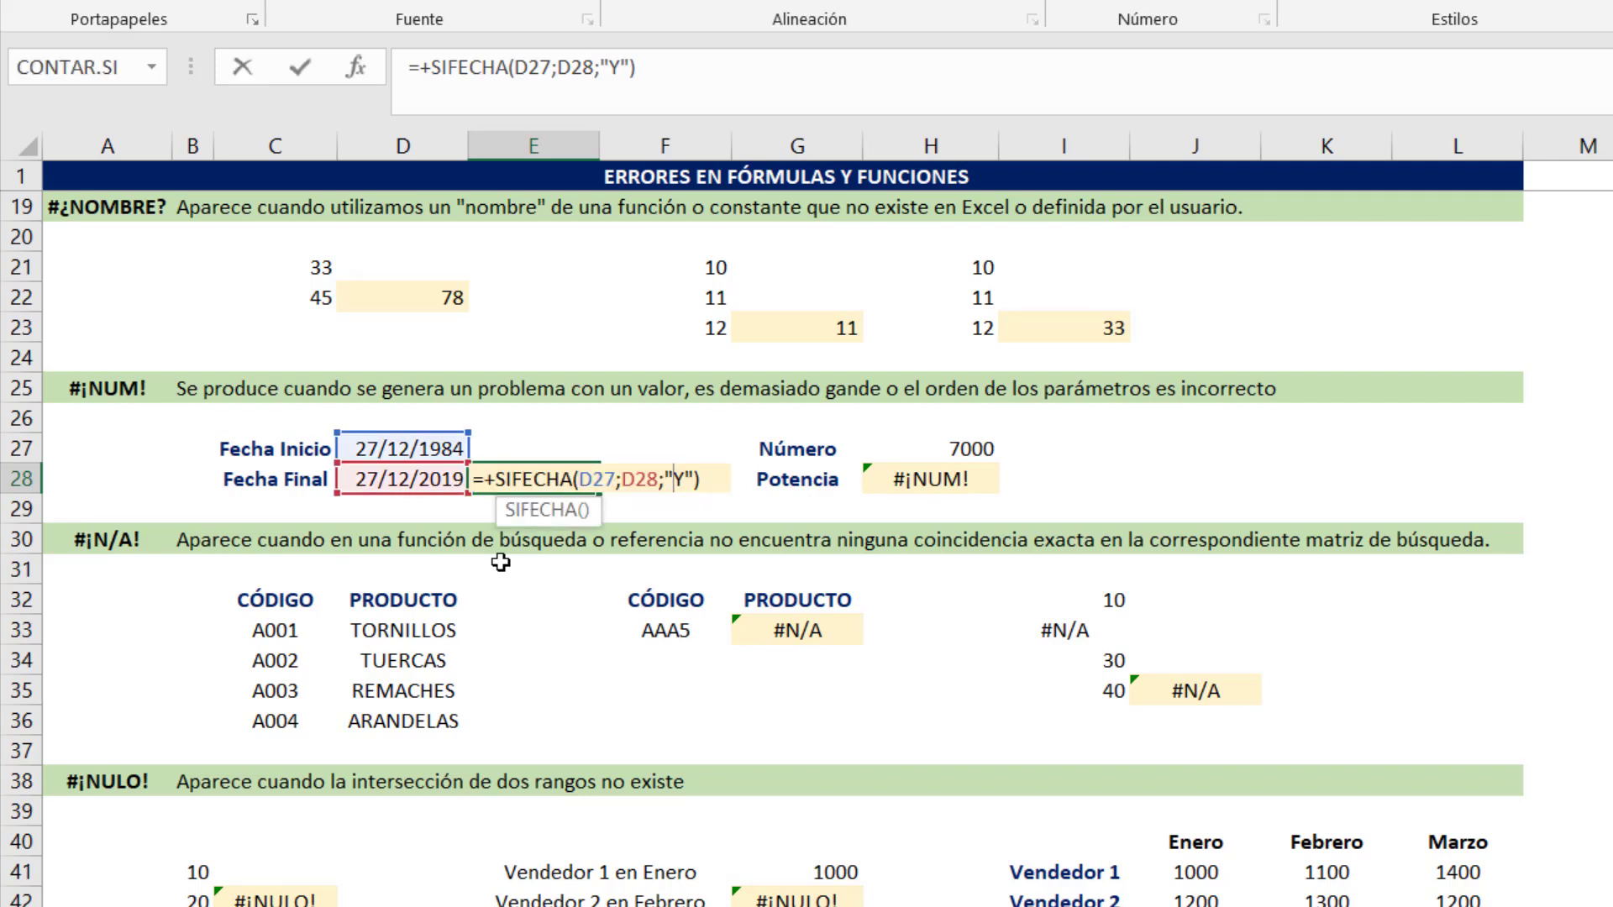
key(shift+Right)
text(m)
key(Return)
key(Up)
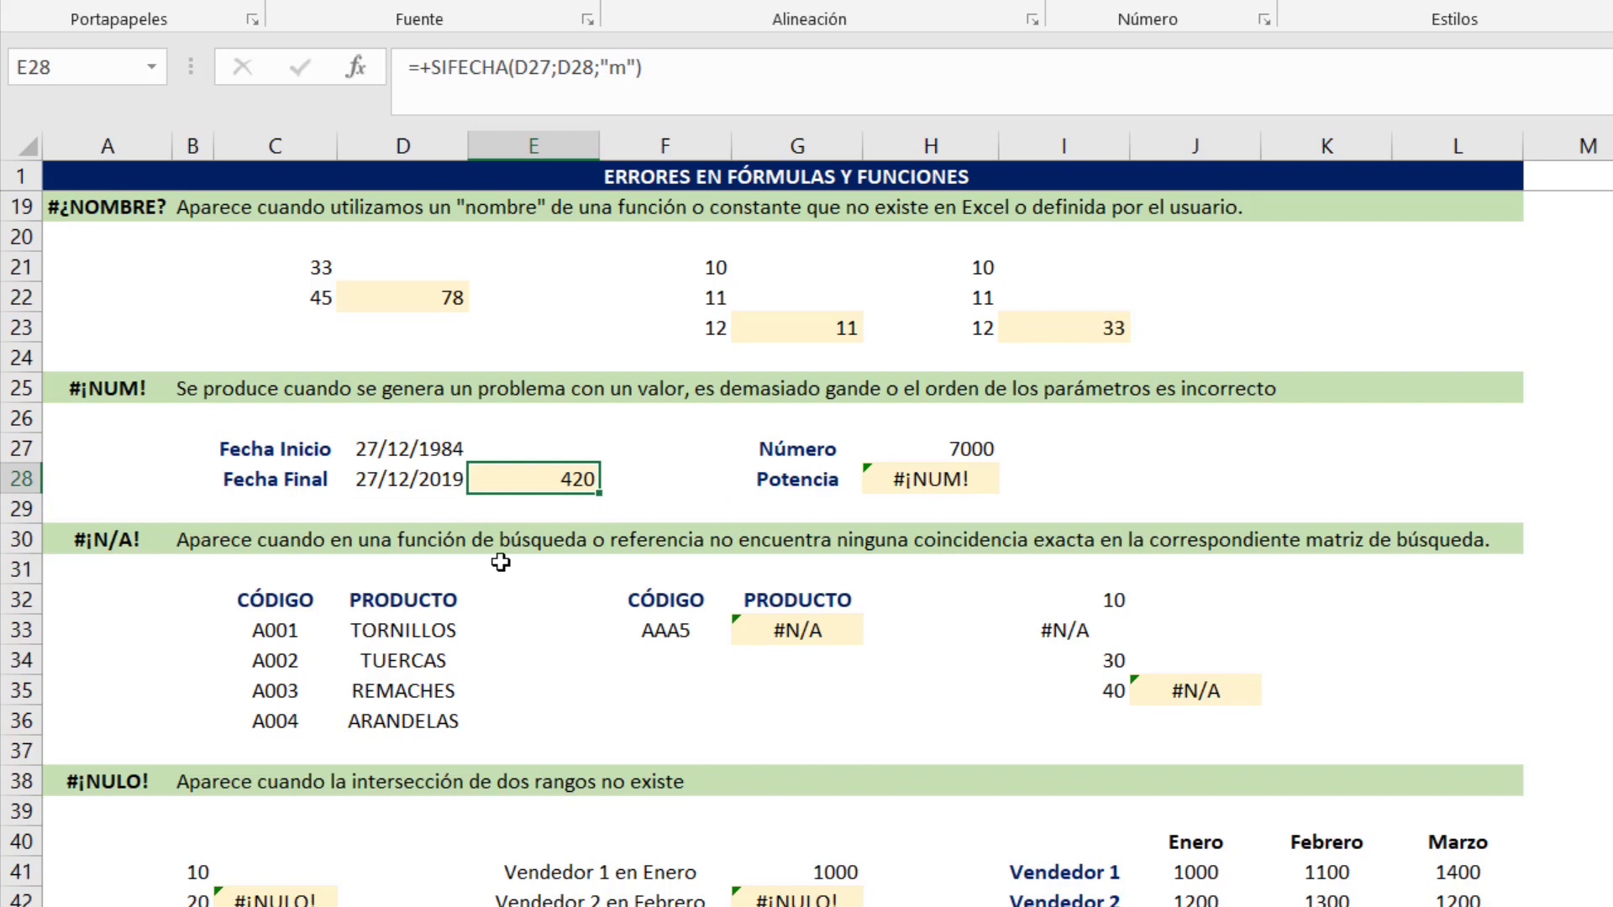
Set the unit argument of the SIFECHA formula in E28 to "d"
key(F2)
key(Left)
key(Left)
key(Left)
key(shift+Right)
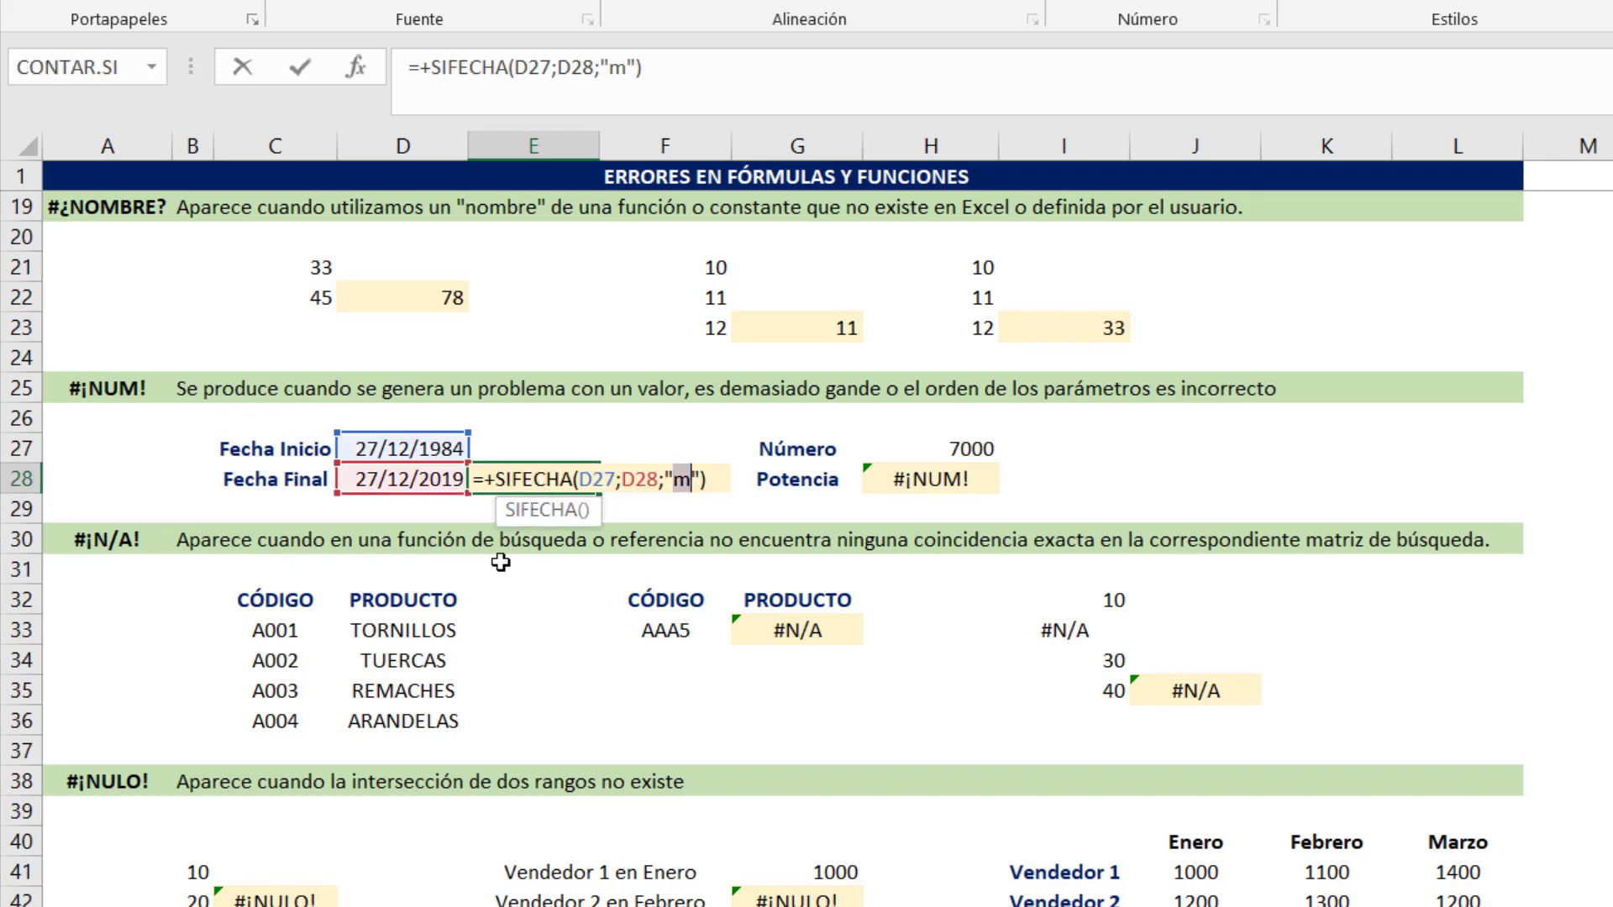
text(d)
key(Return)
key(Up)
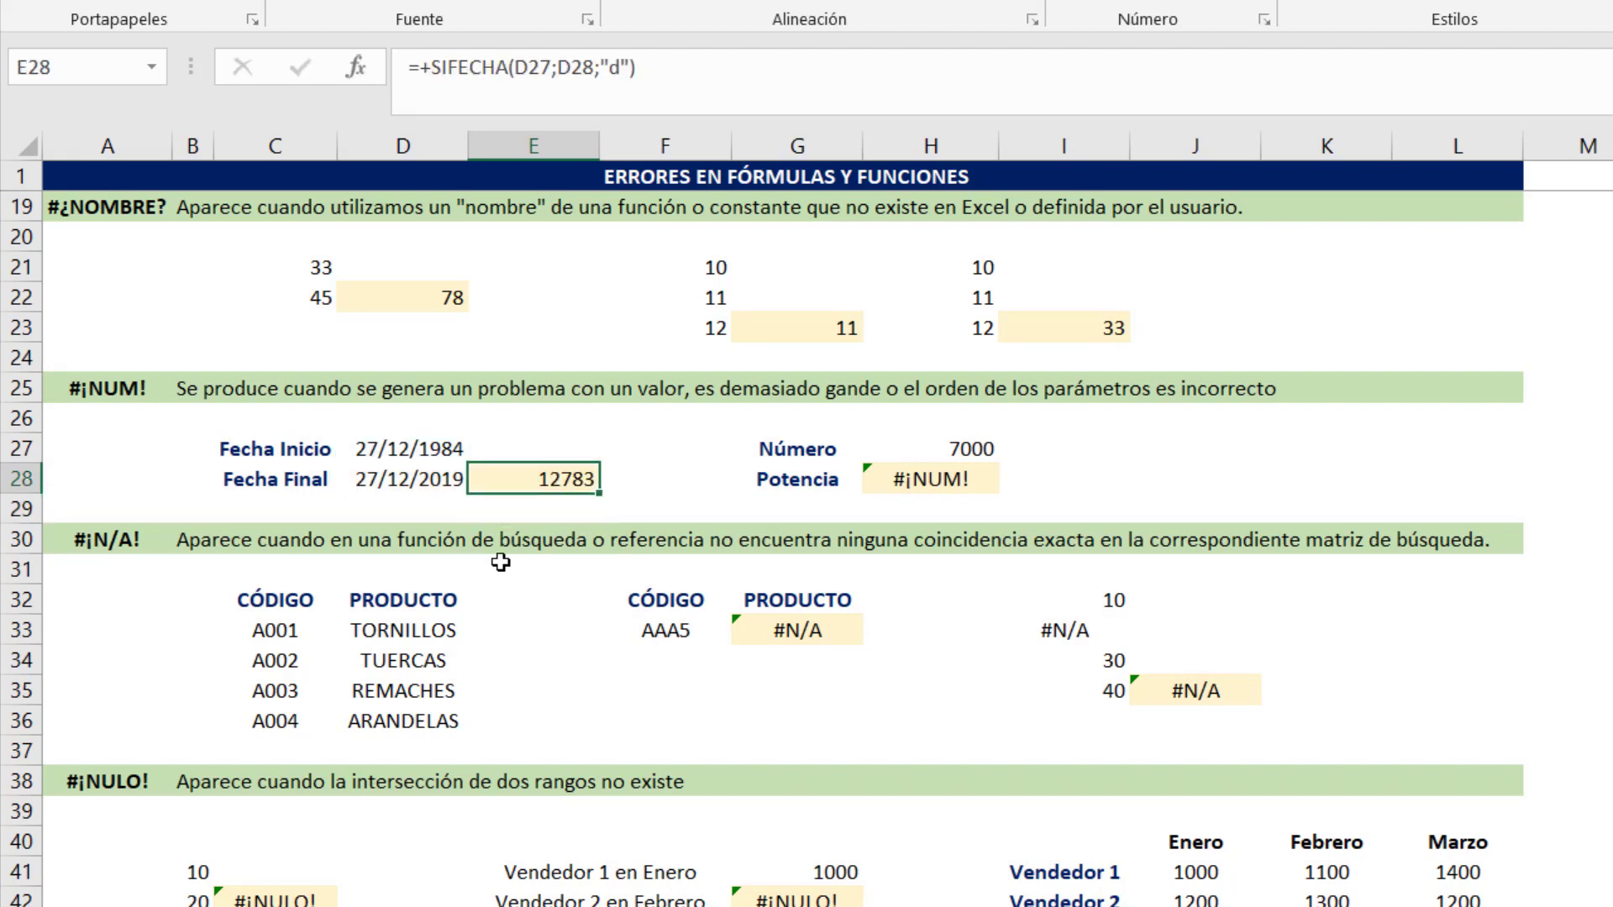
Replace the exponent in the POTENCIA formula in H28 with 3 so it reads =+POTENCIA(H27;3)
key(Right)
key(Right)
key(Right)
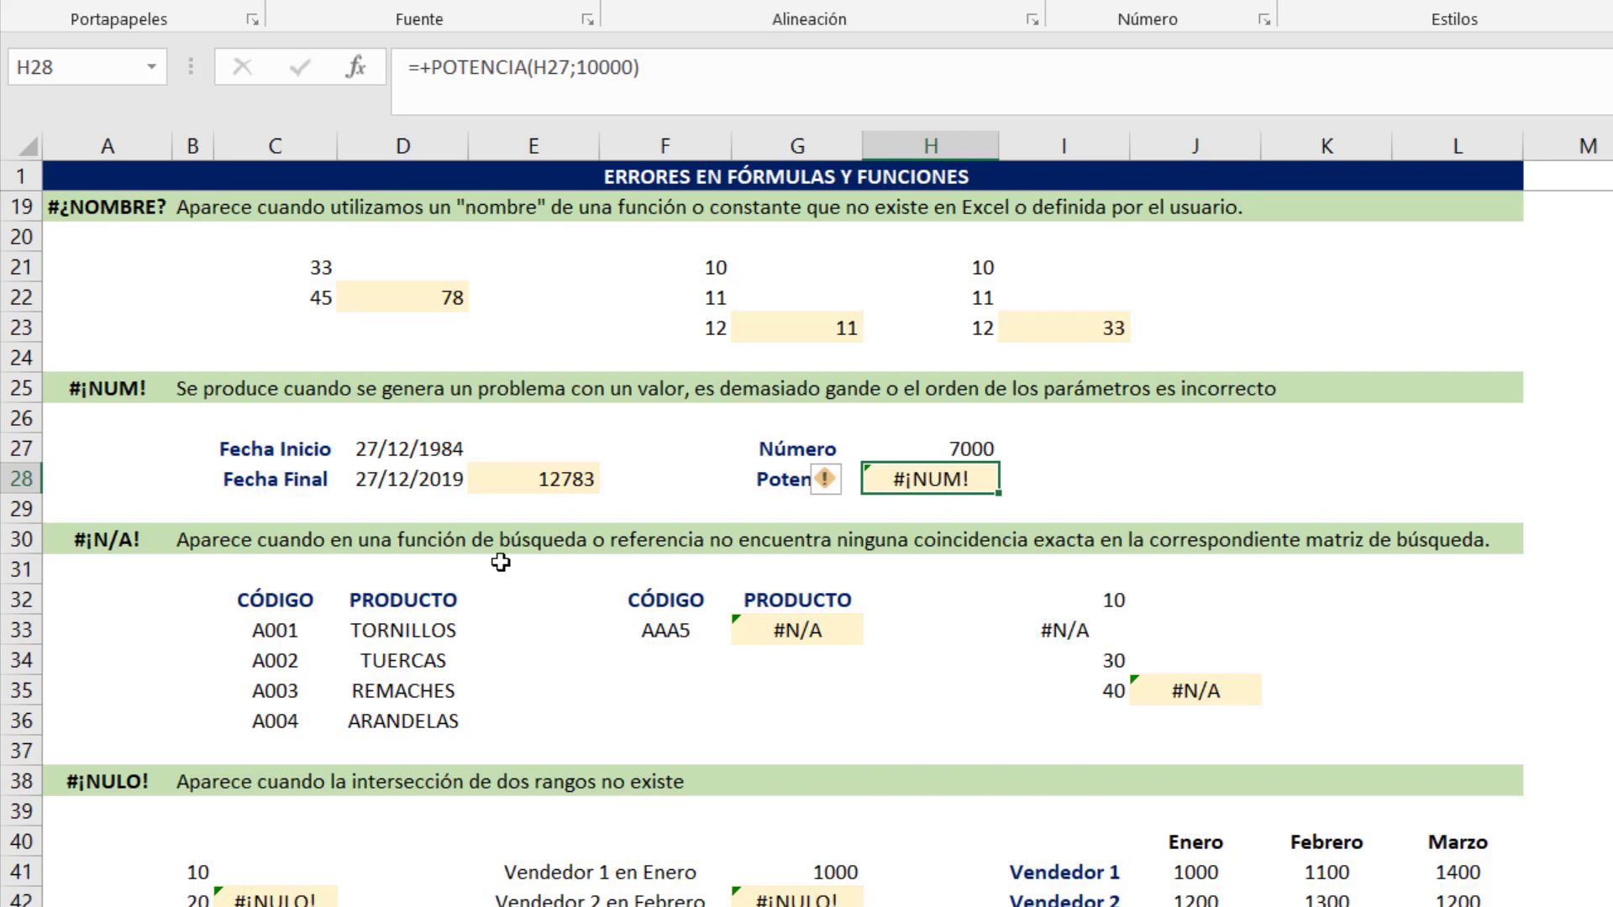
key(Up)
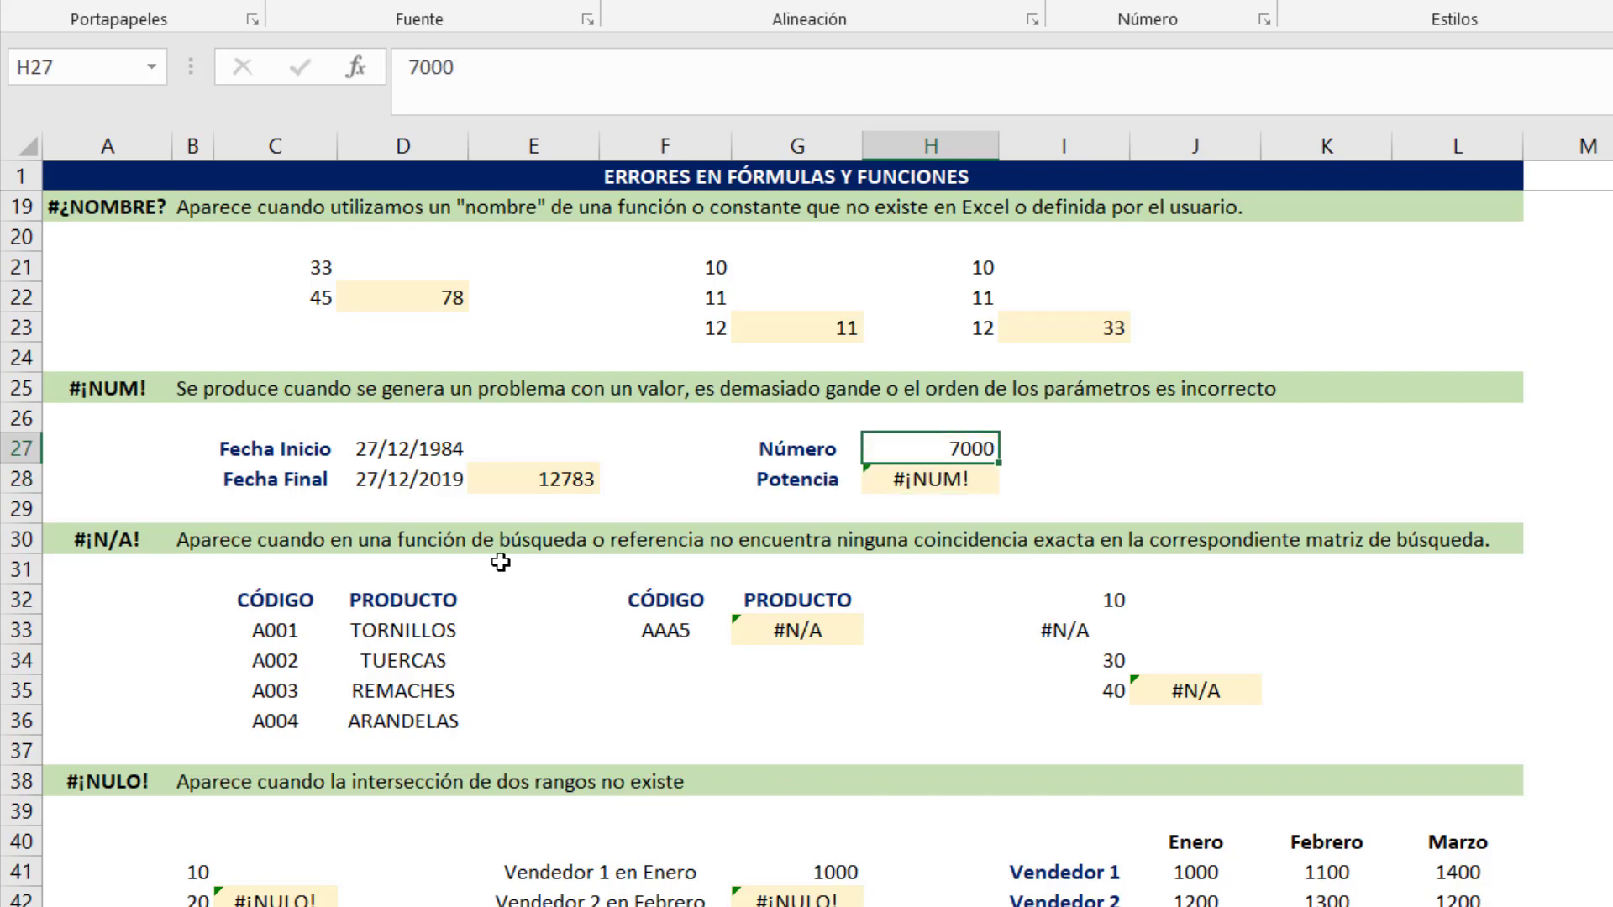
key(Down)
key(F2)
key(Left)
key(Left)
key(Left)
key(Left)
key(Left)
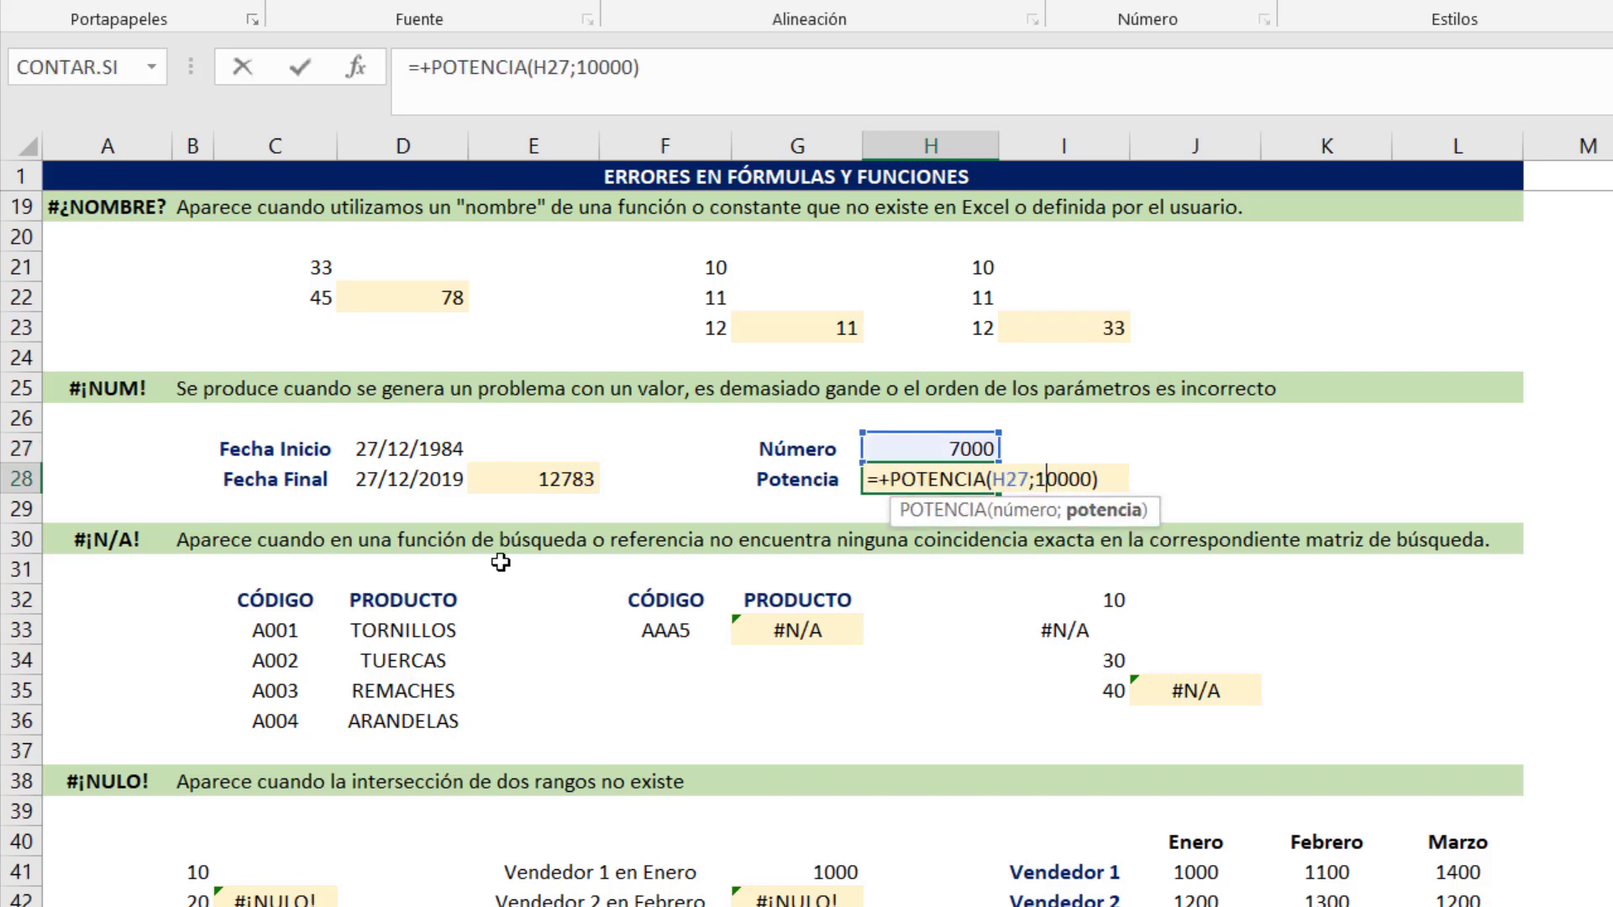
key(Left)
key(shift+Right)
key(shift+Right)
key(shift+Right)
key(shift+Right)
key(shift+Right)
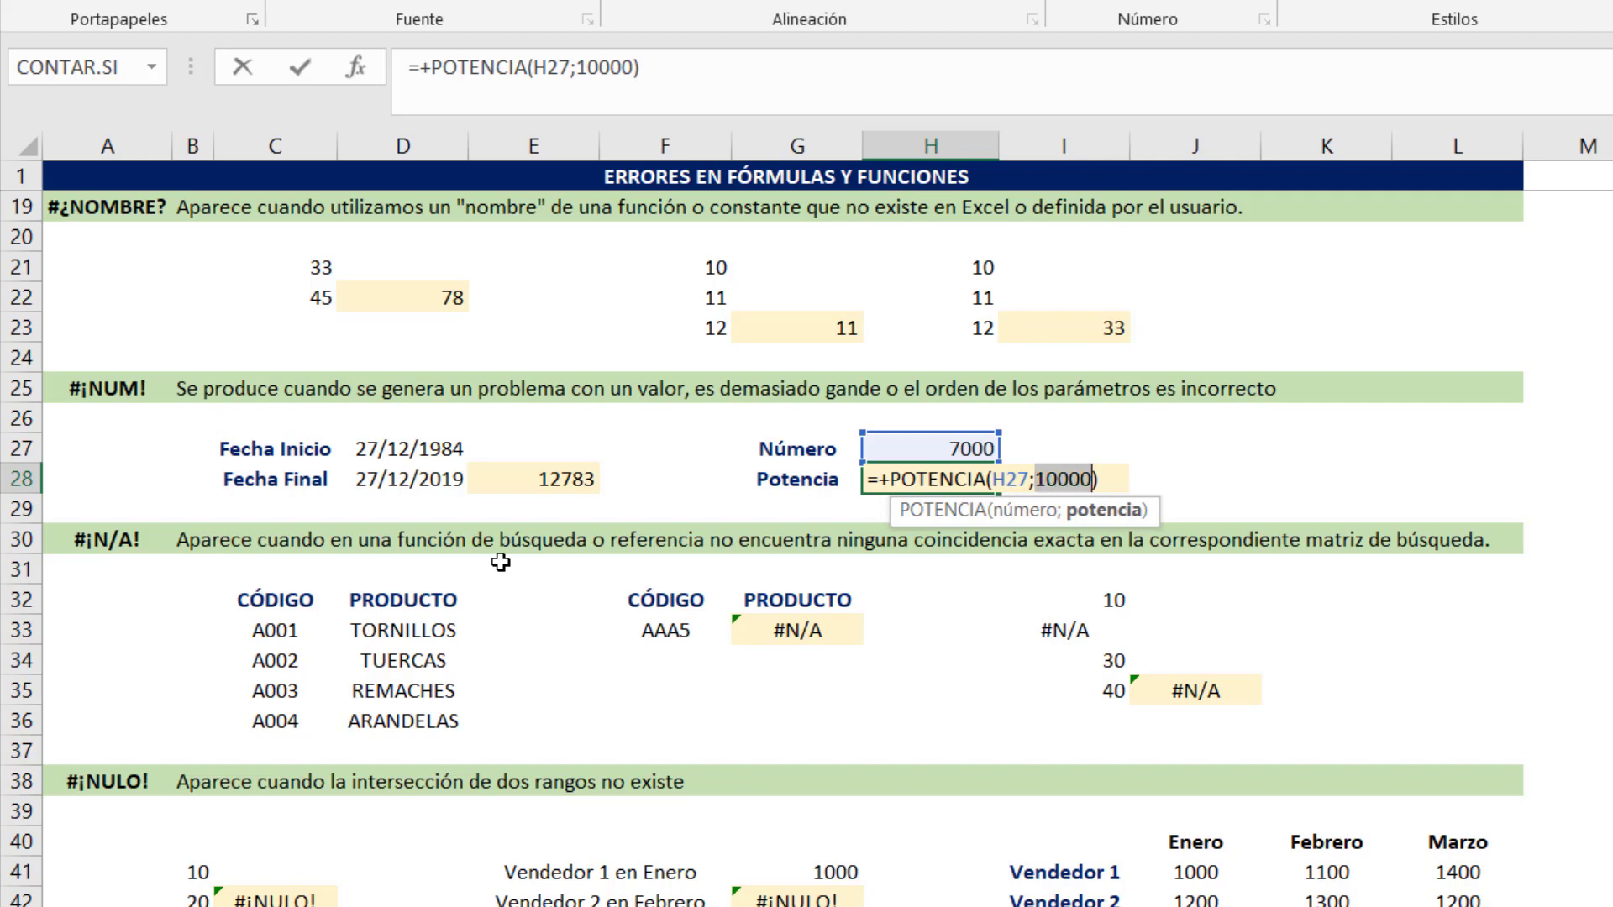
text(3)
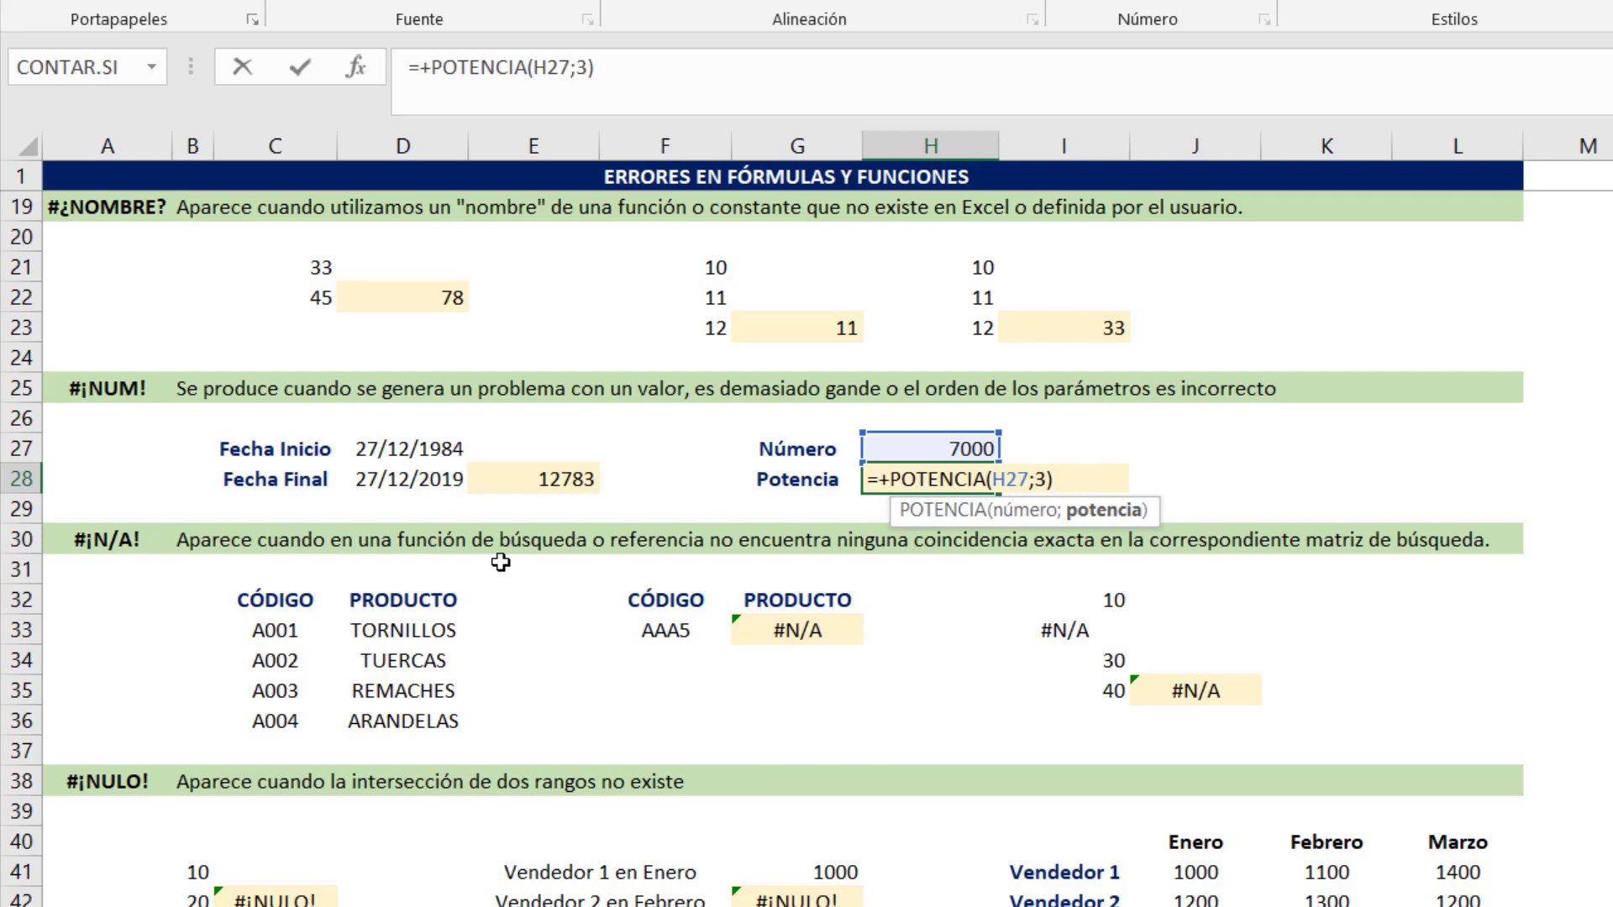
key(Return)
key(Up)
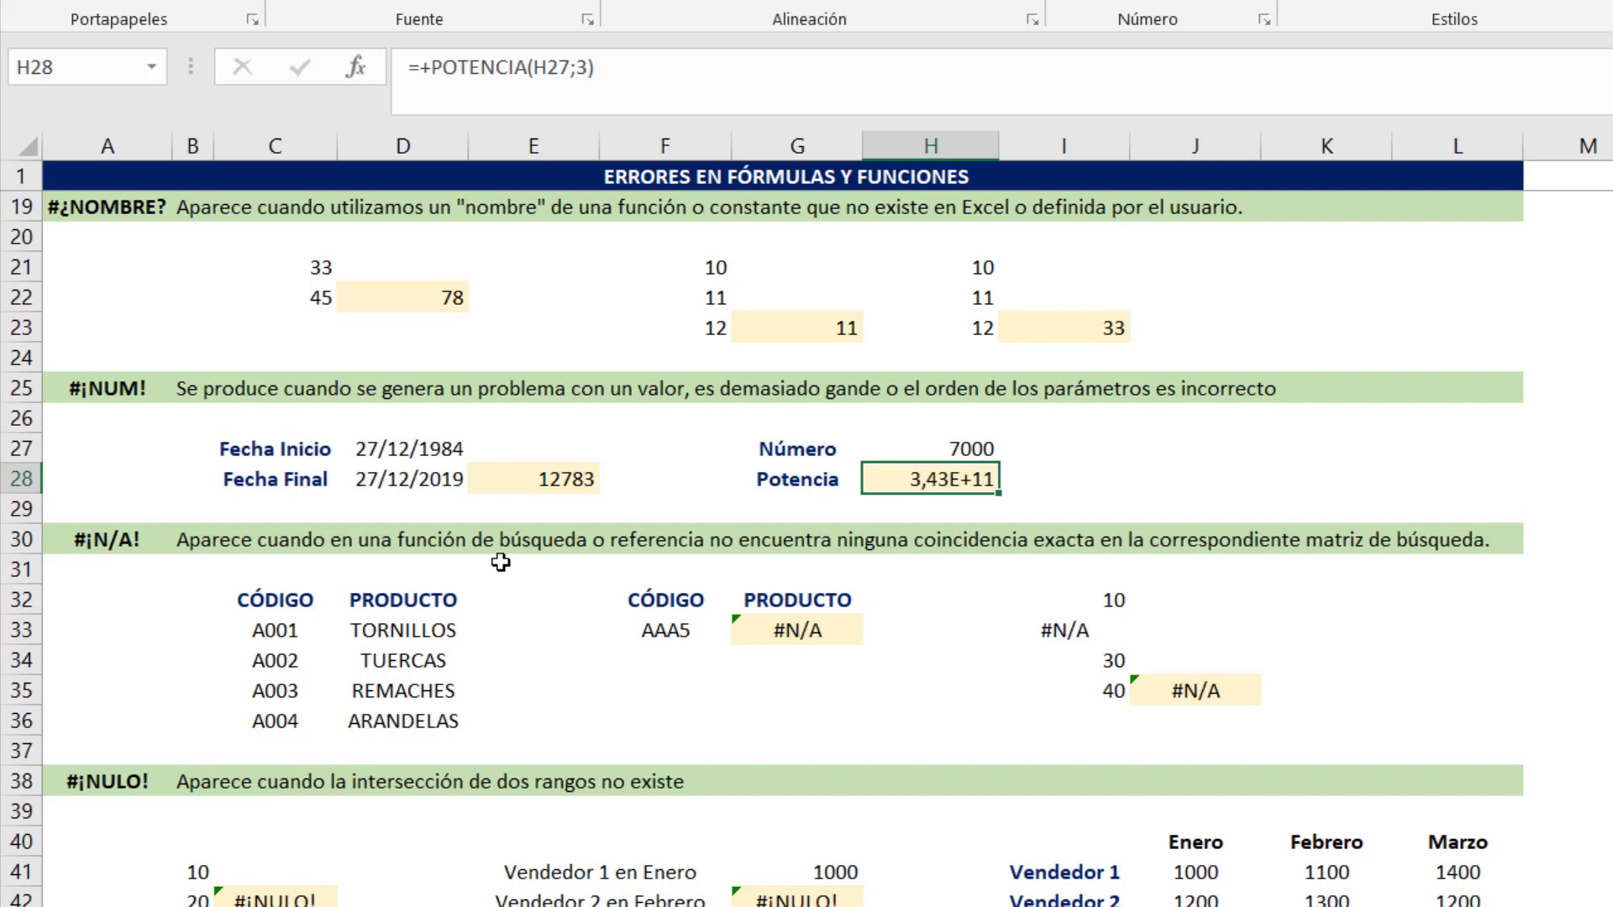
Set the exponent of the POTENCIA formula in H28 to 2
key(F2)
key(Left)
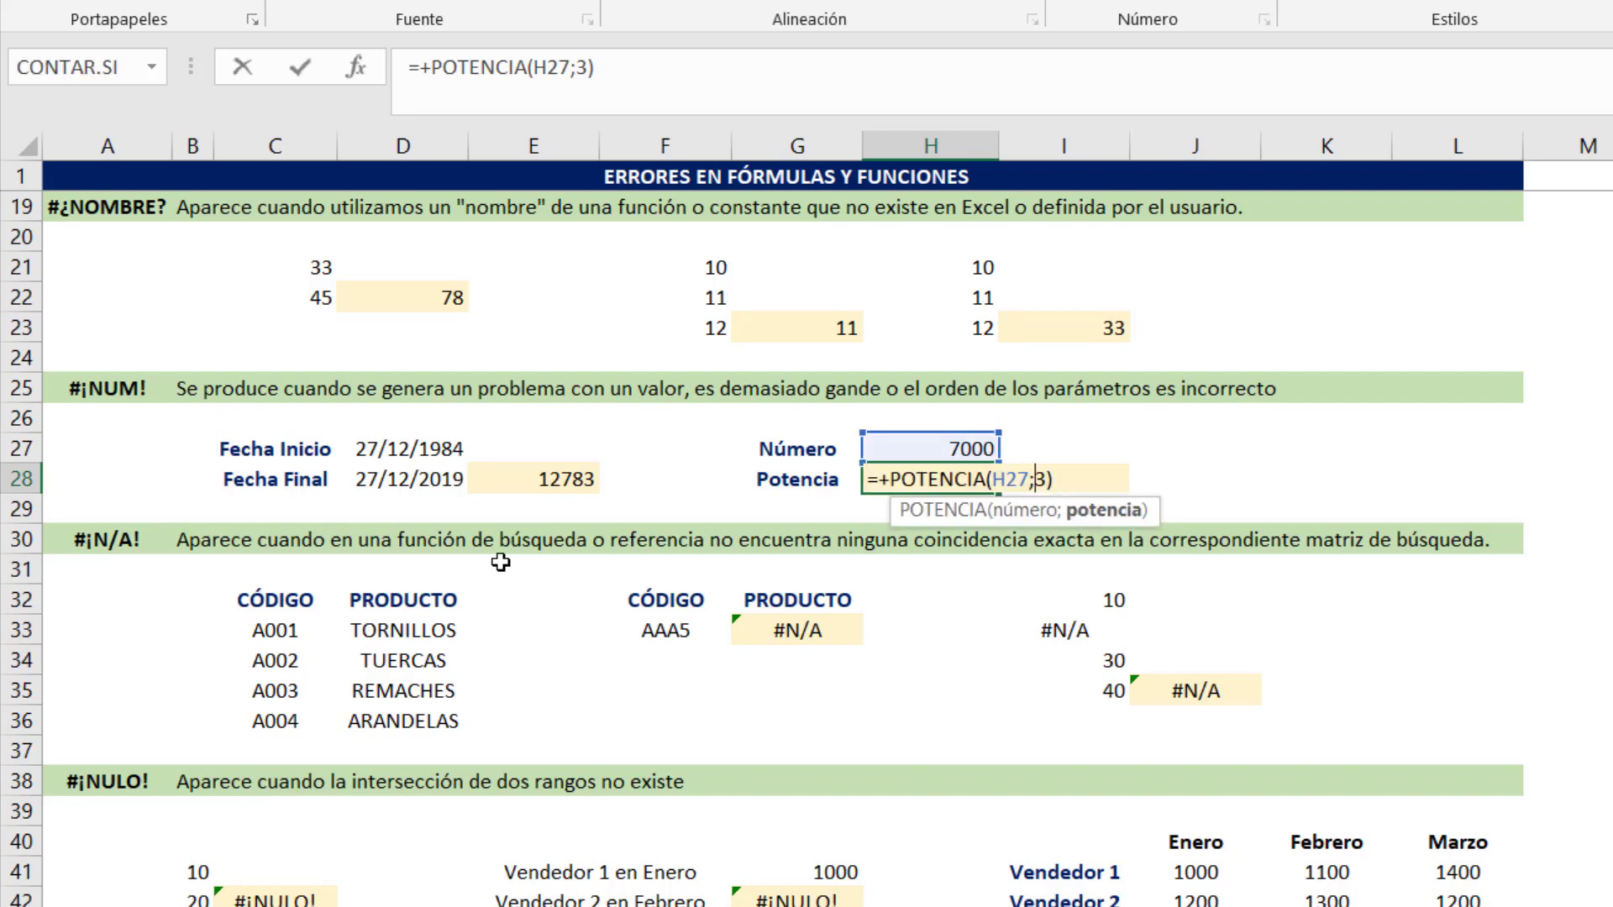
key(shift+Left)
text(2)
key(Return)
key(Up)
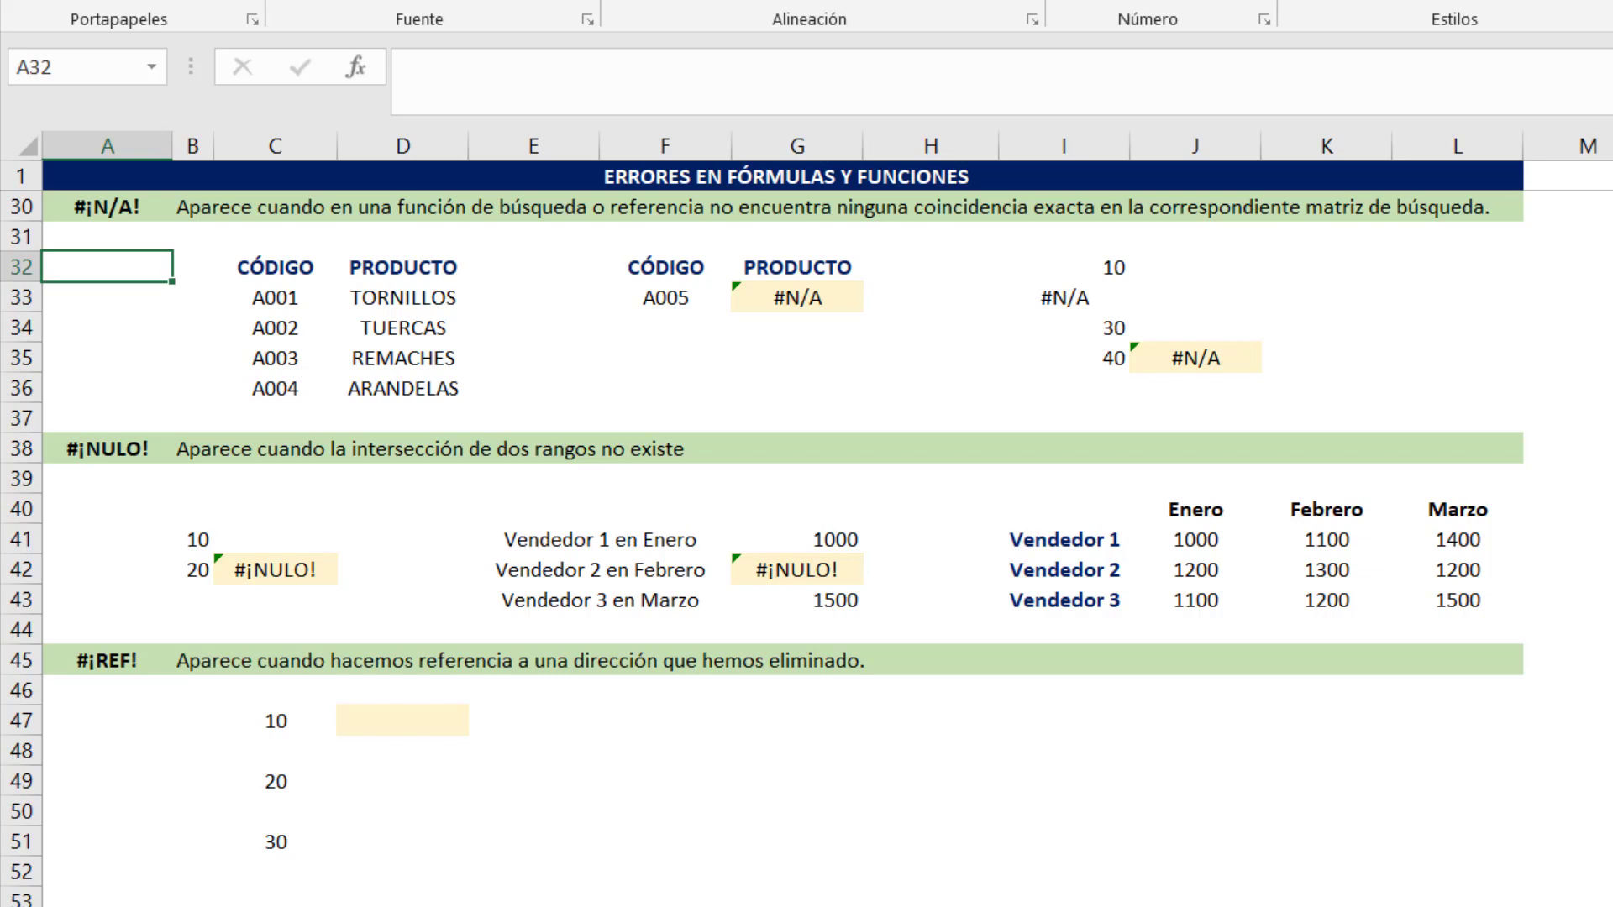
Examine the BUSCARV formula in G33 and compare the code in F33 with the codes in the product table C33:D36
scroll(666, 327, up, 1)
click(665, 327)
click(761, 323)
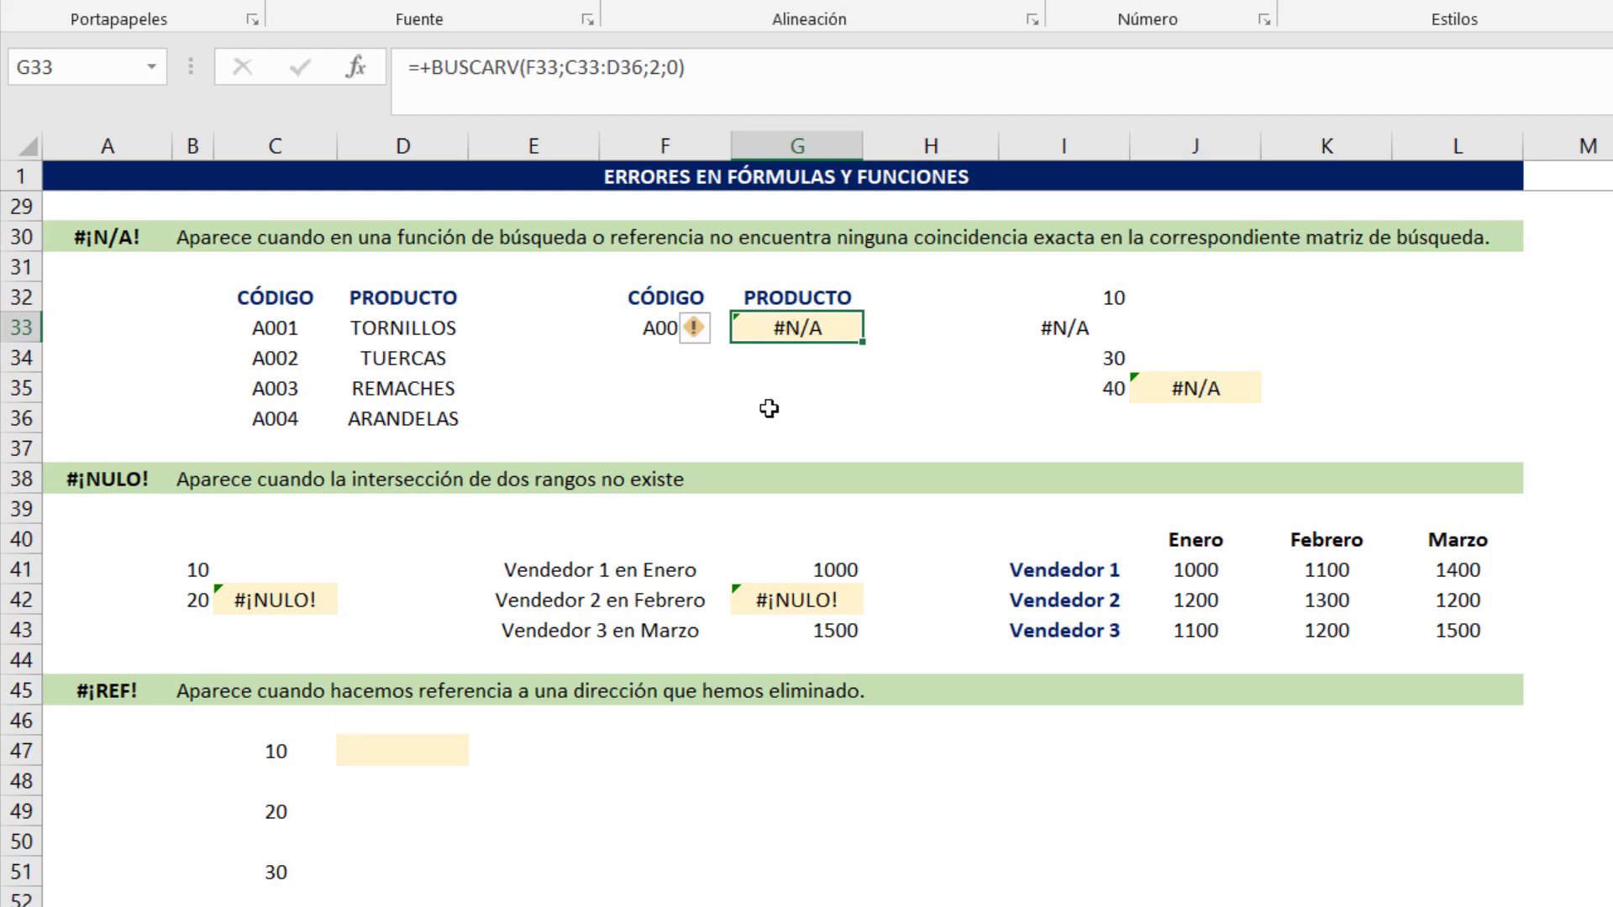
click(646, 378)
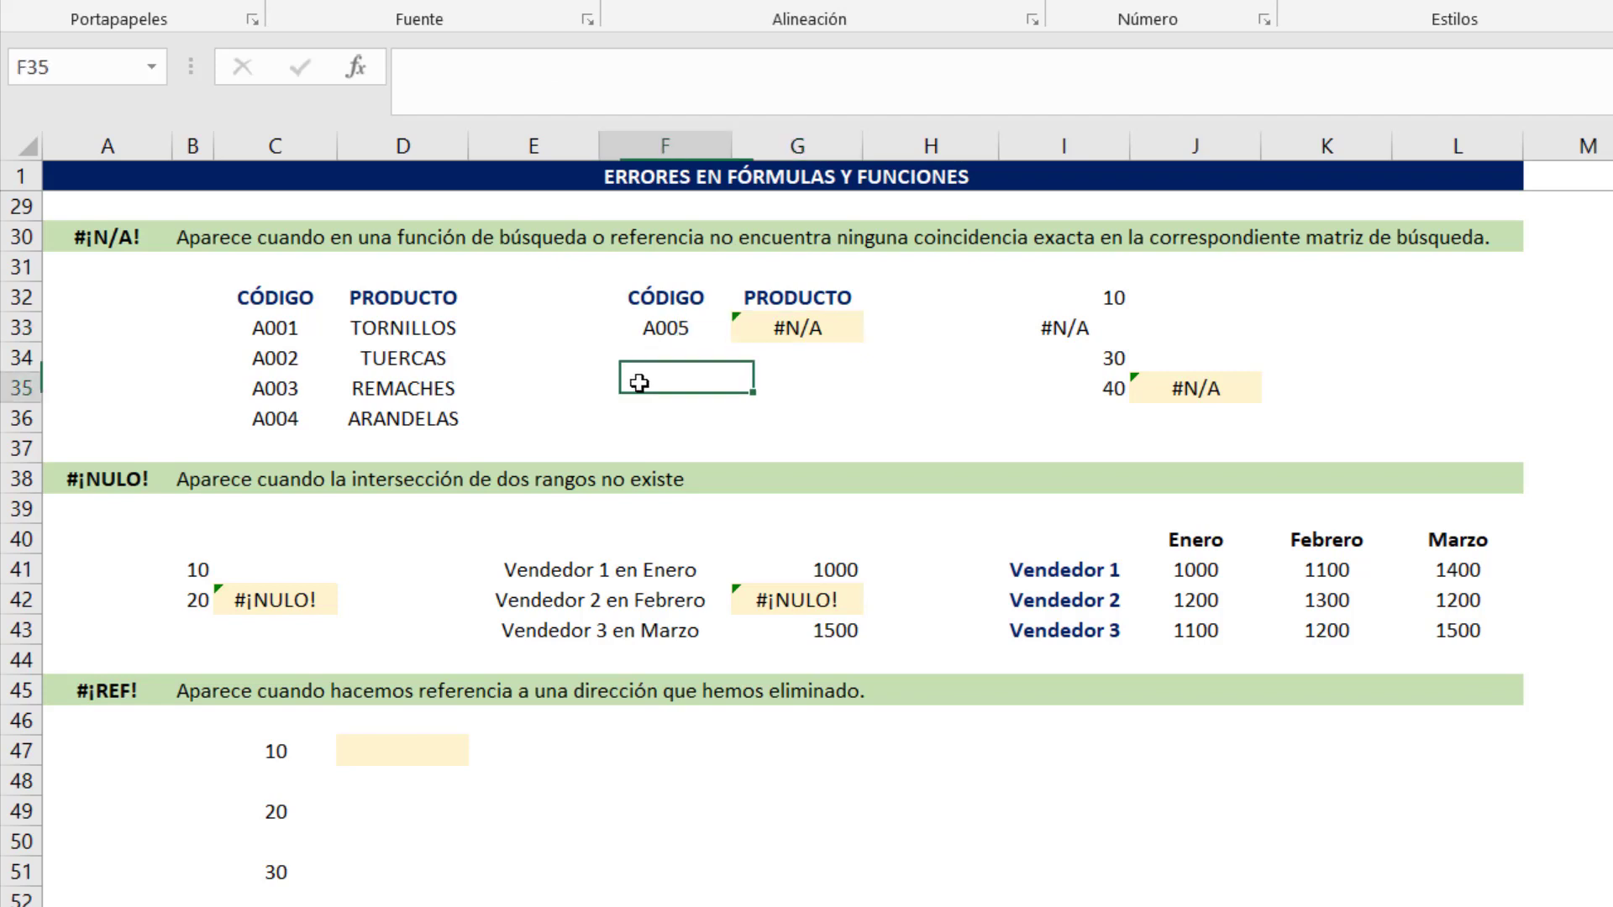
click(661, 330)
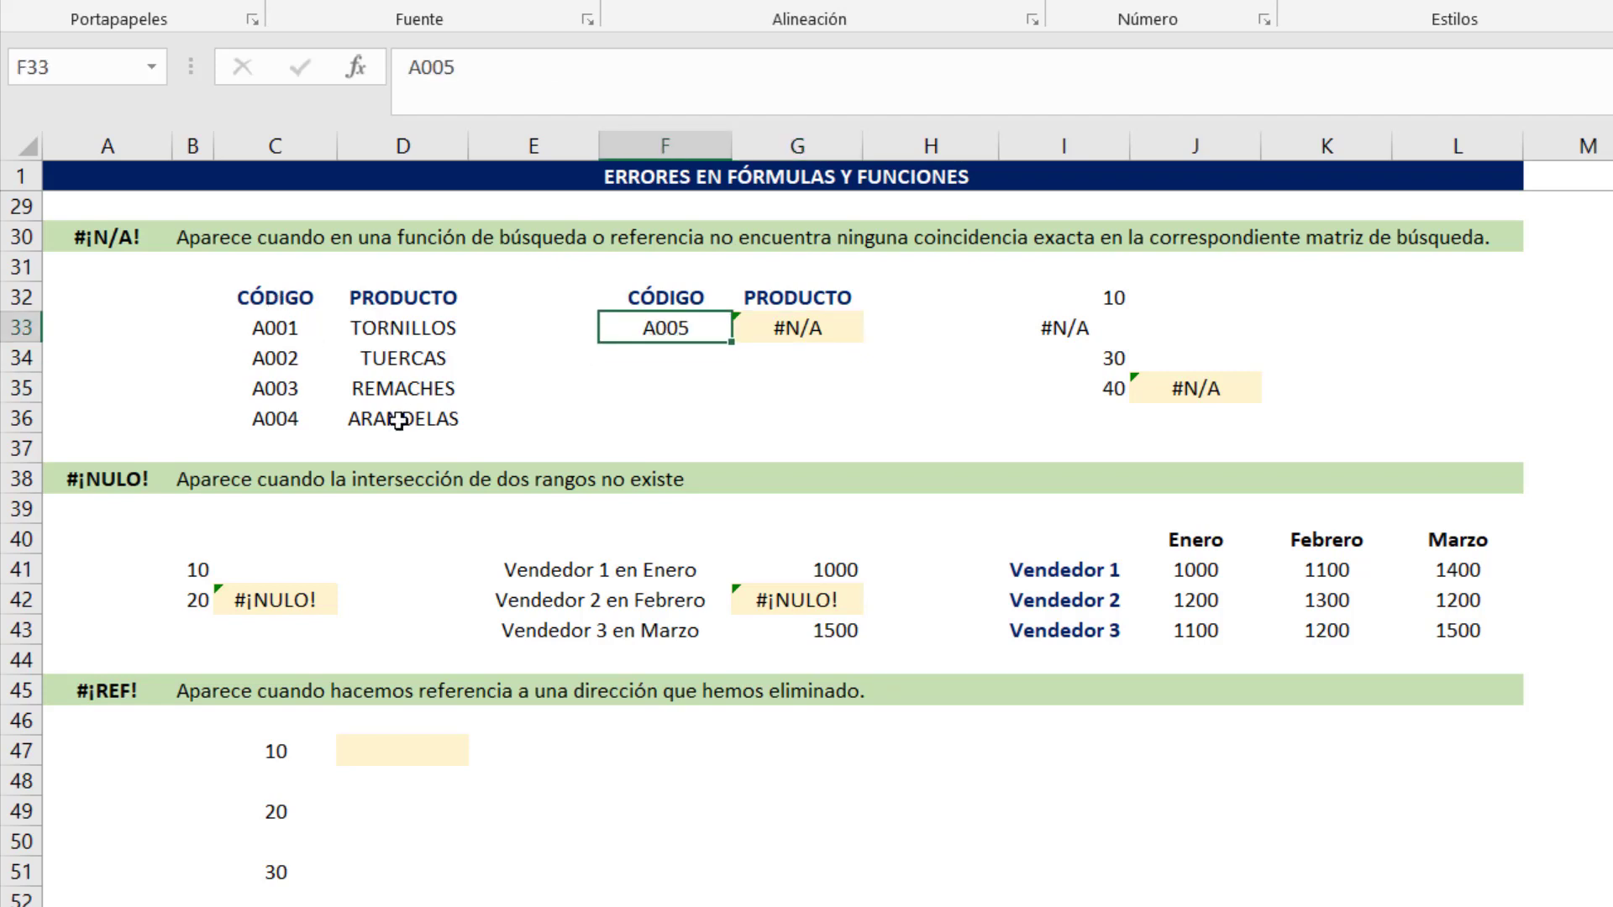
click(815, 328)
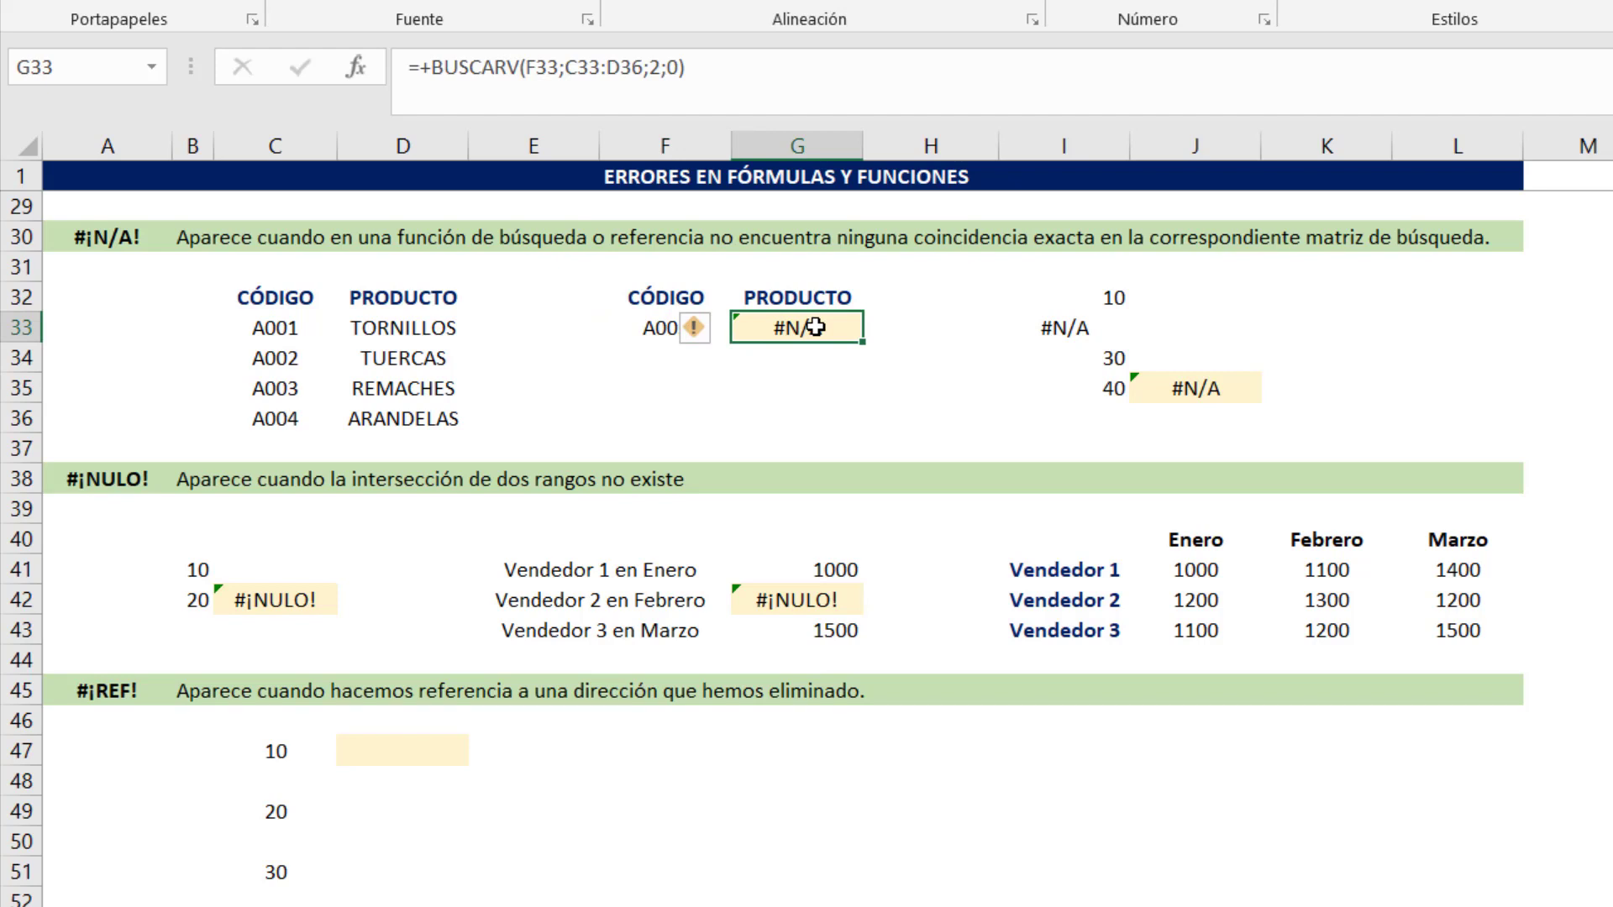
click(704, 389)
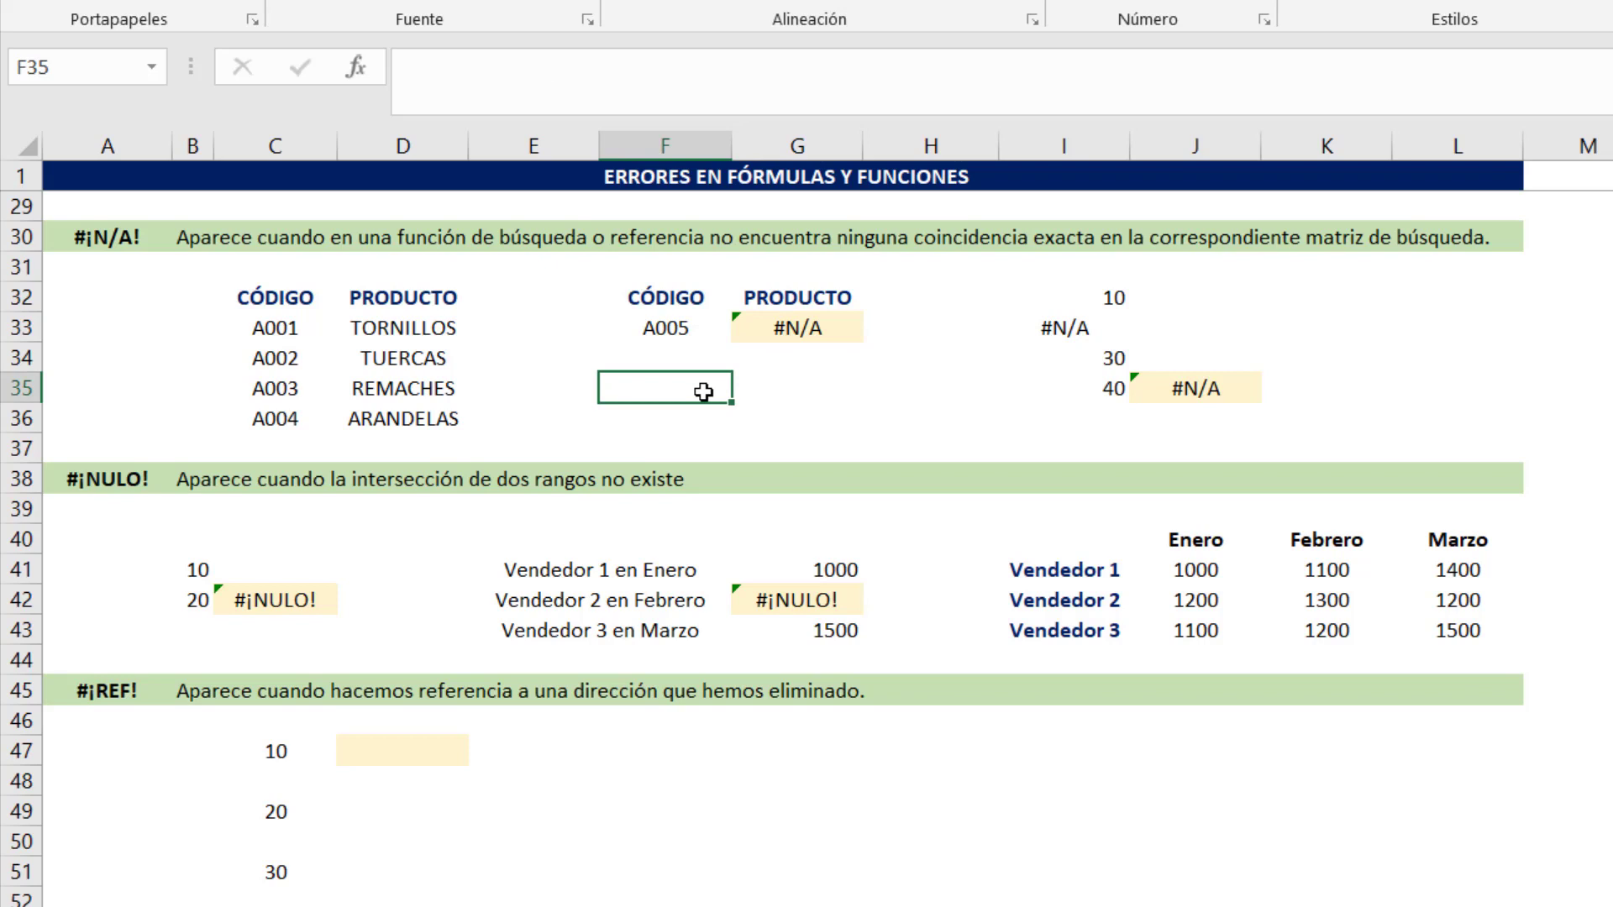
click(794, 334)
double_click(794, 334)
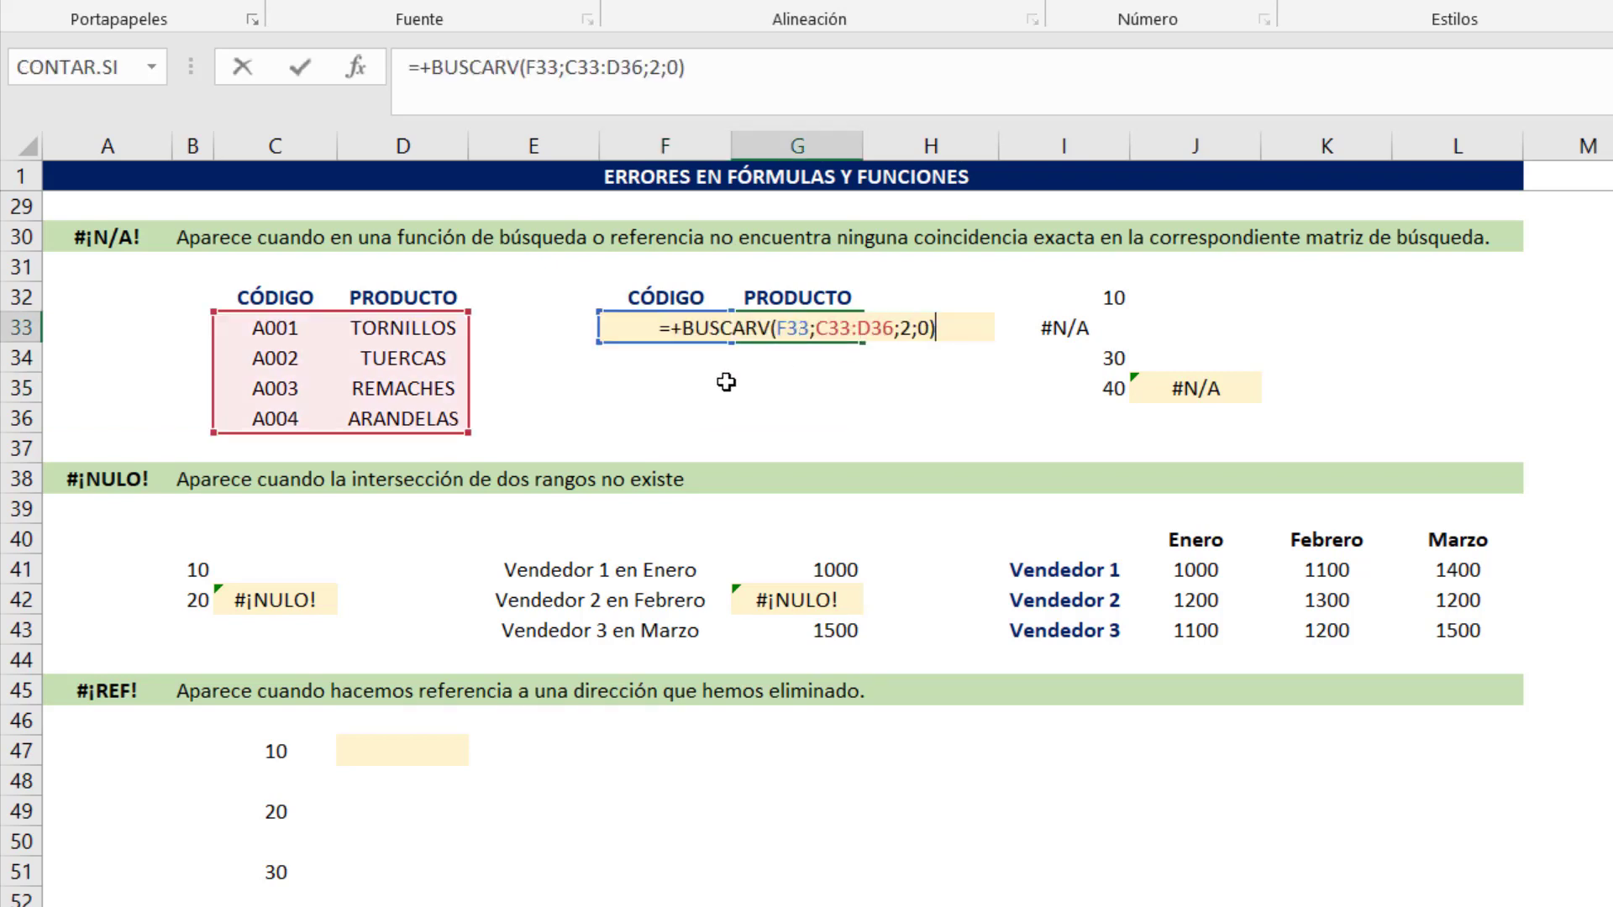
key(Escape)
click(653, 338)
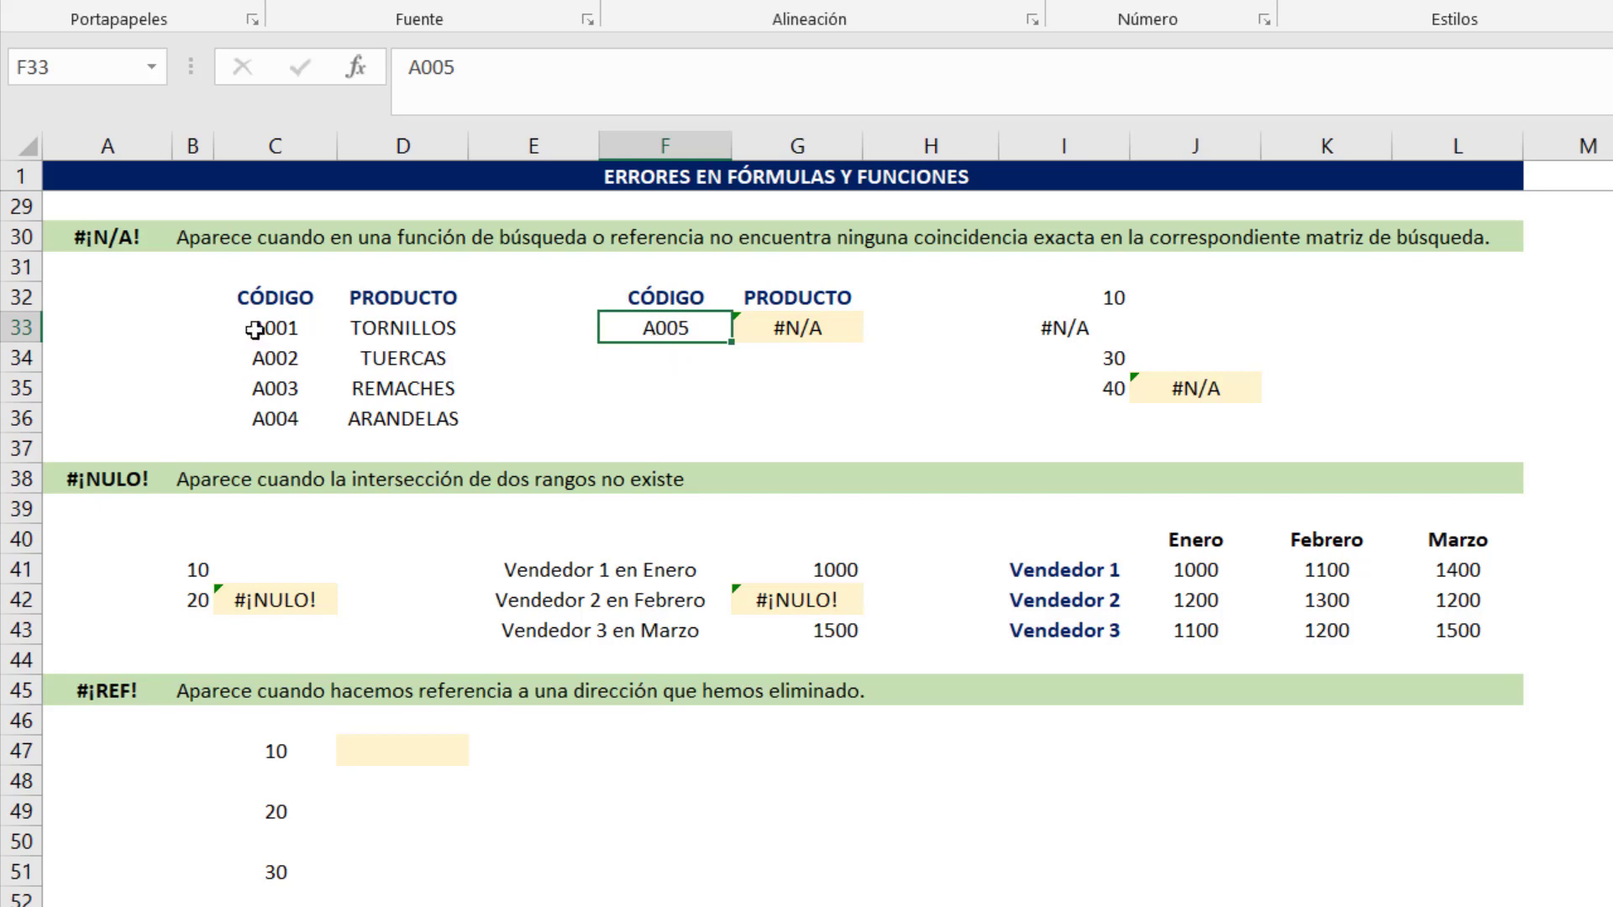
Change the lookup code in F33 to A004 and compare the BUSCARV result with row 36 of the product table
drag(258, 299, 390, 423)
click(665, 326)
key(F2)
key(BackSpace)
text(4)
key(Return)
key(Up)
key(Right)
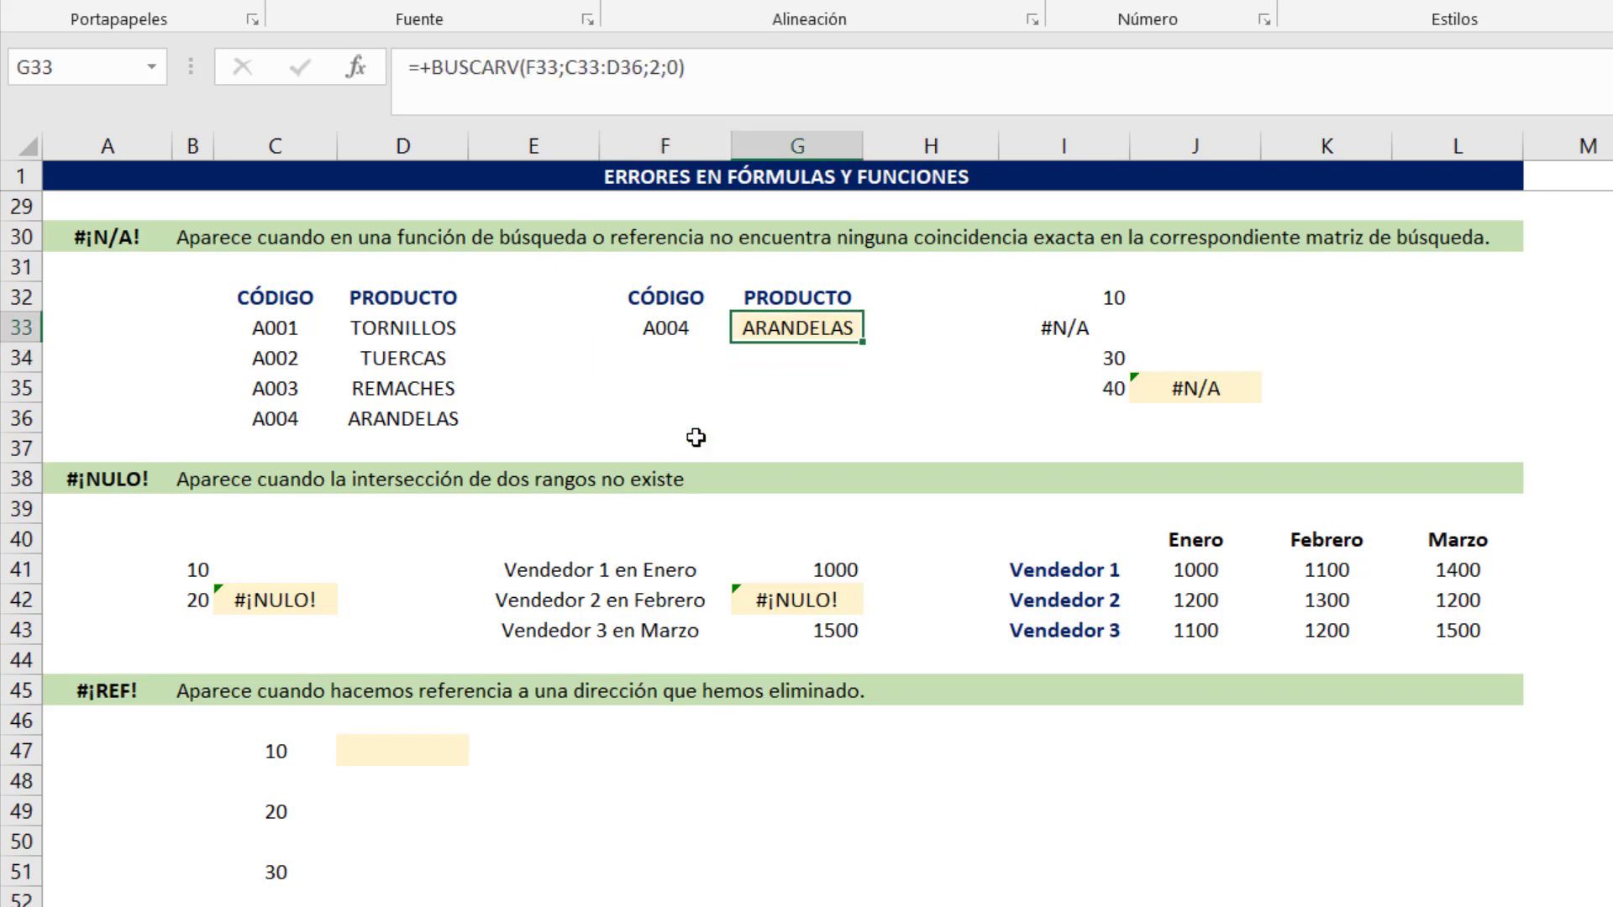
click(427, 423)
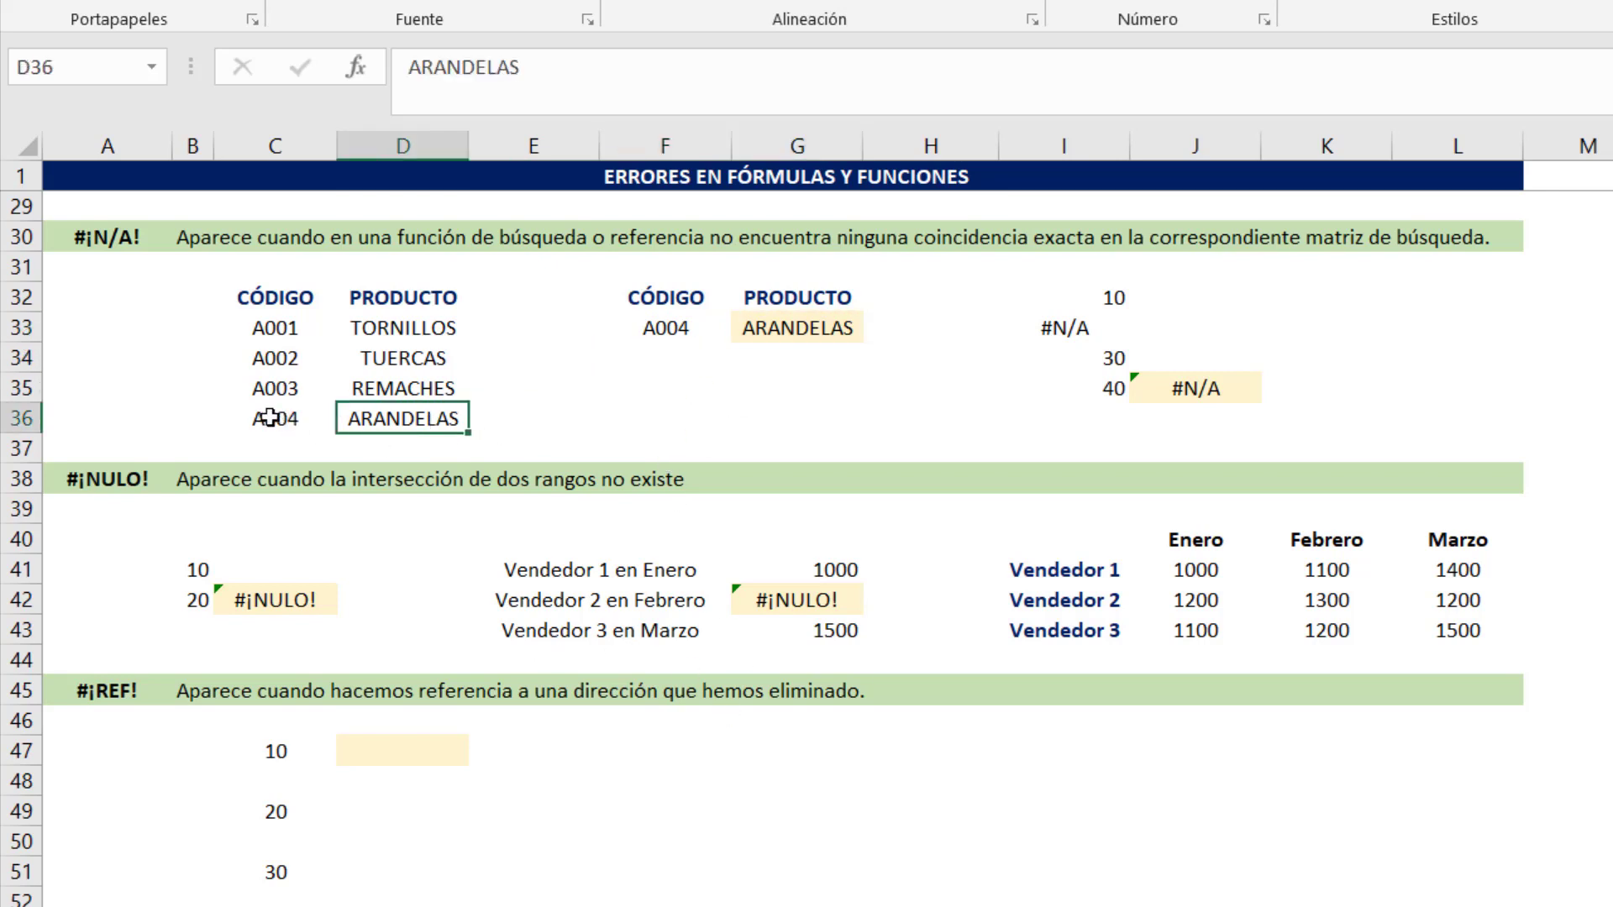
drag(273, 418, 386, 418)
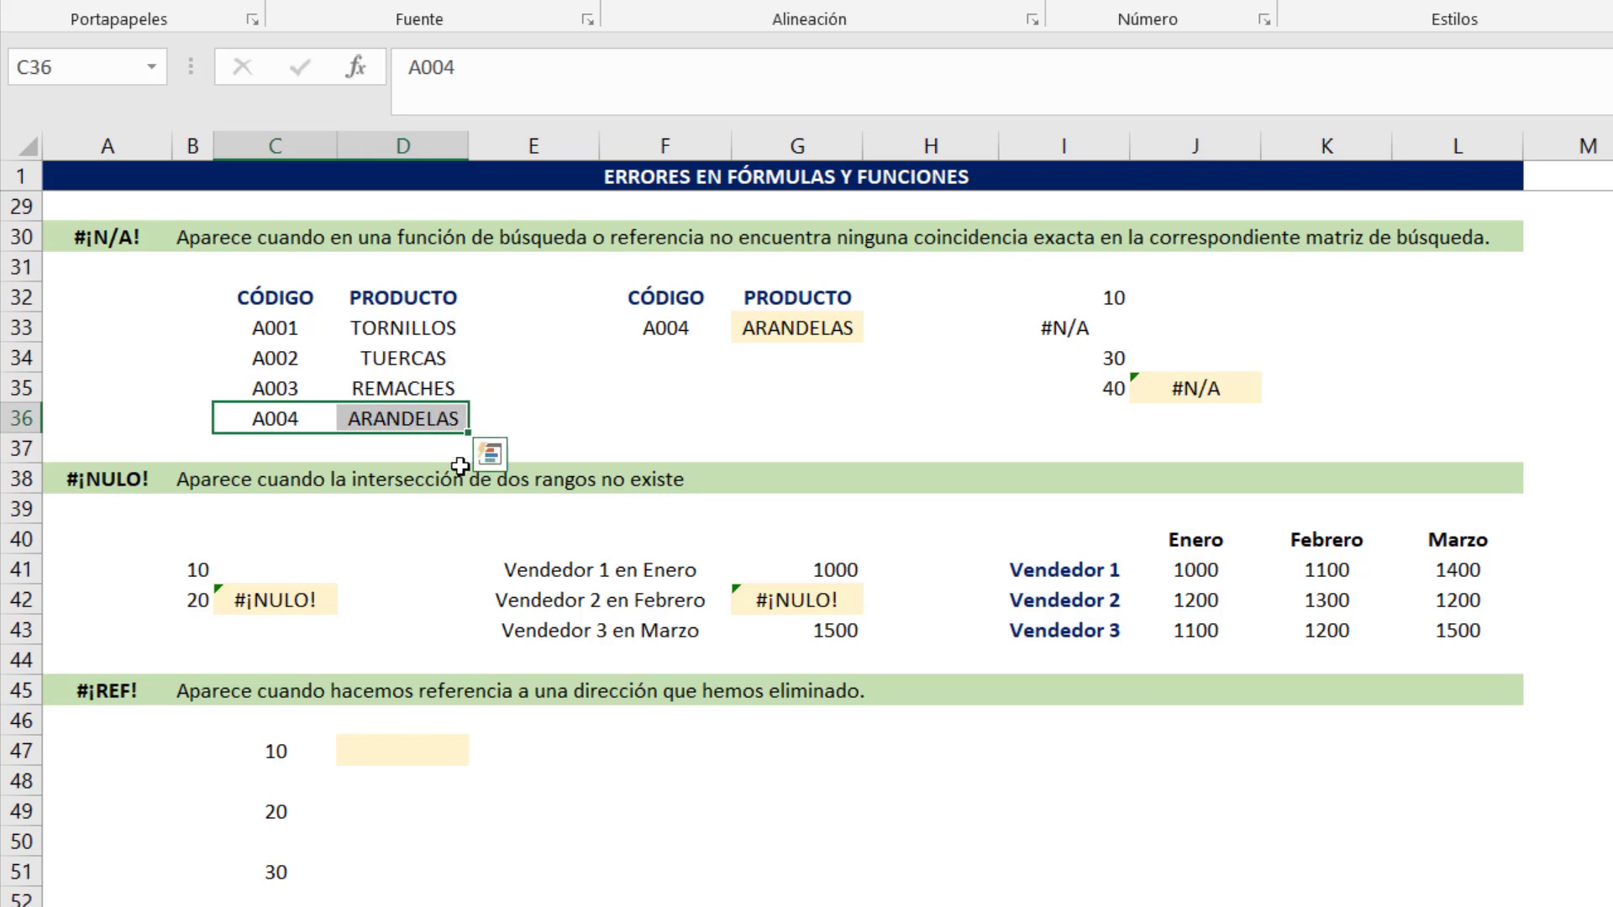
click(812, 326)
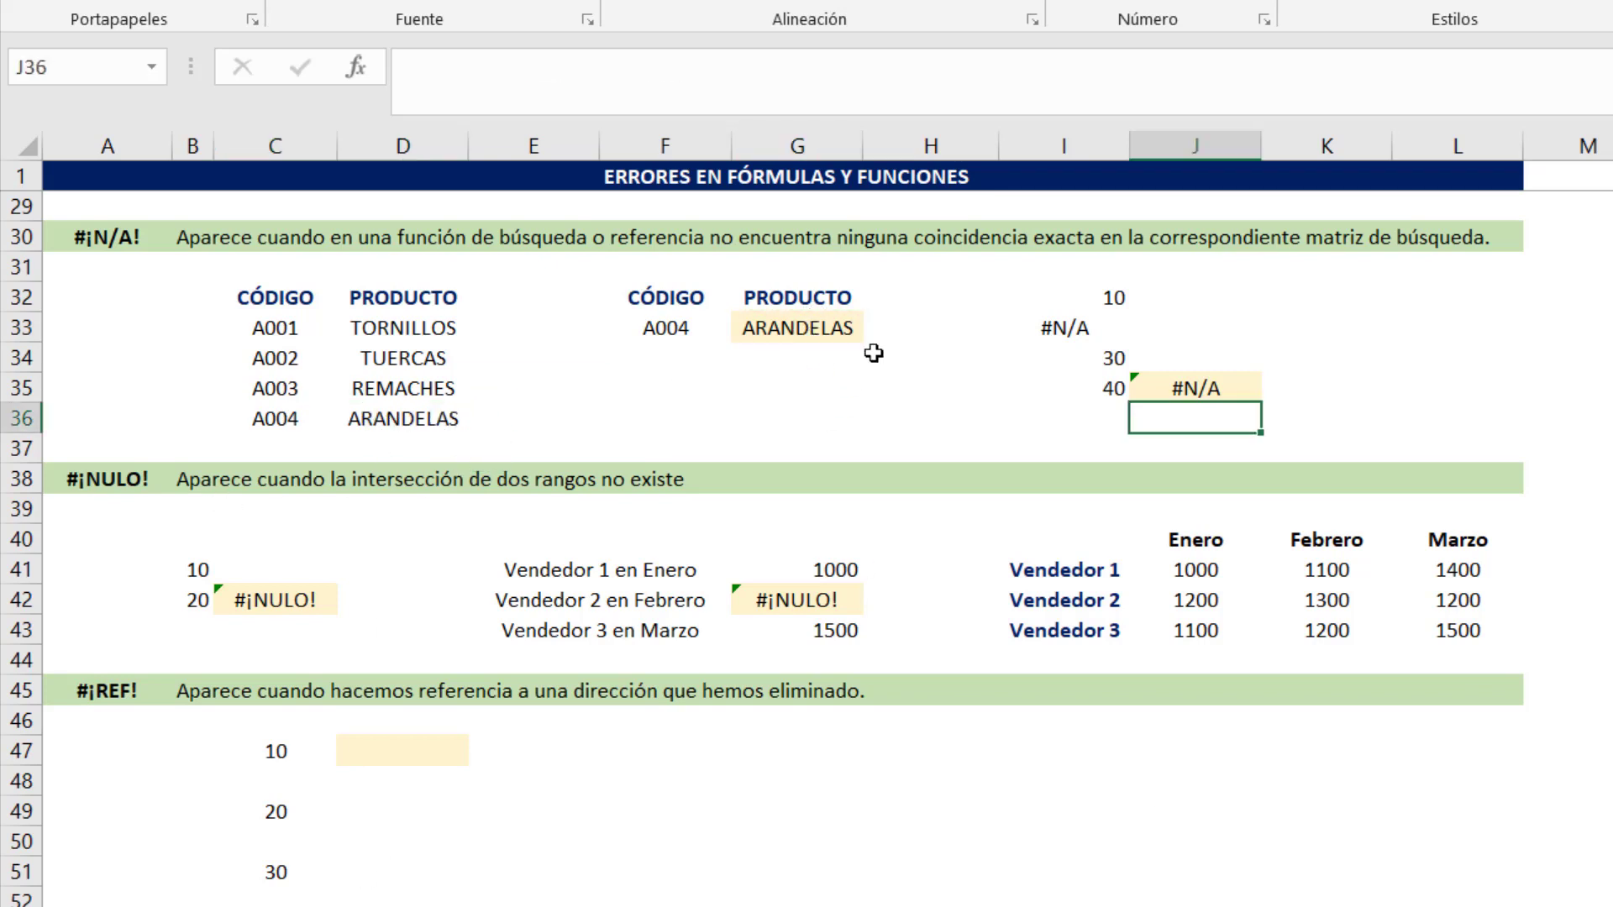
Replace the NOD formula in I33 with 13 and check the SUMA formula in J35
key(Up)
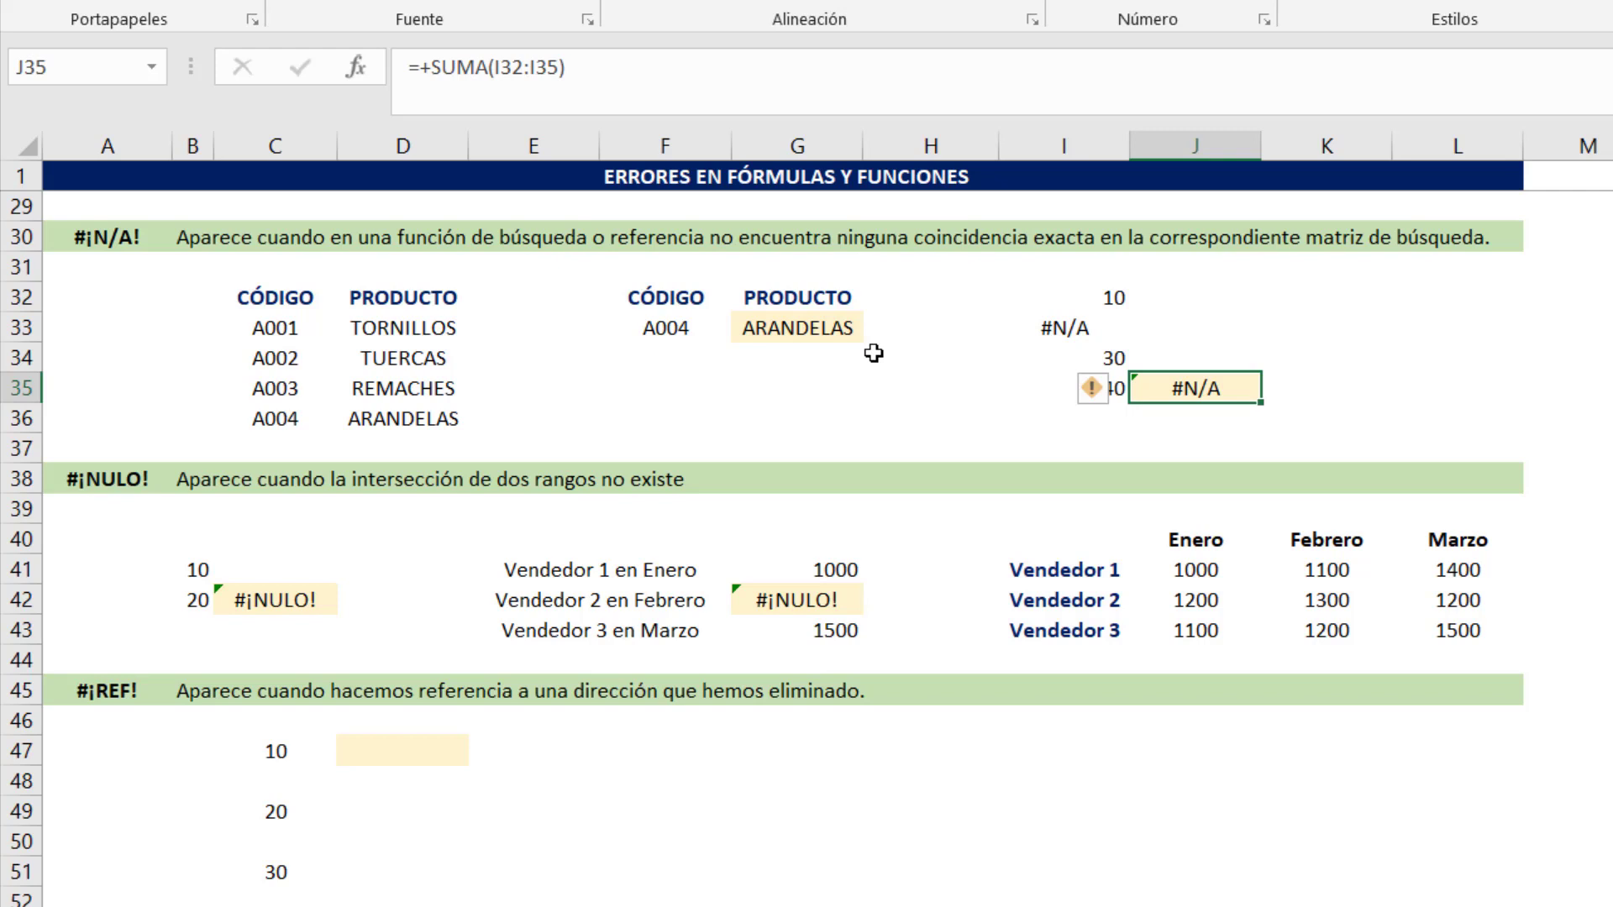
key(Left)
key(Up)
key(Up)
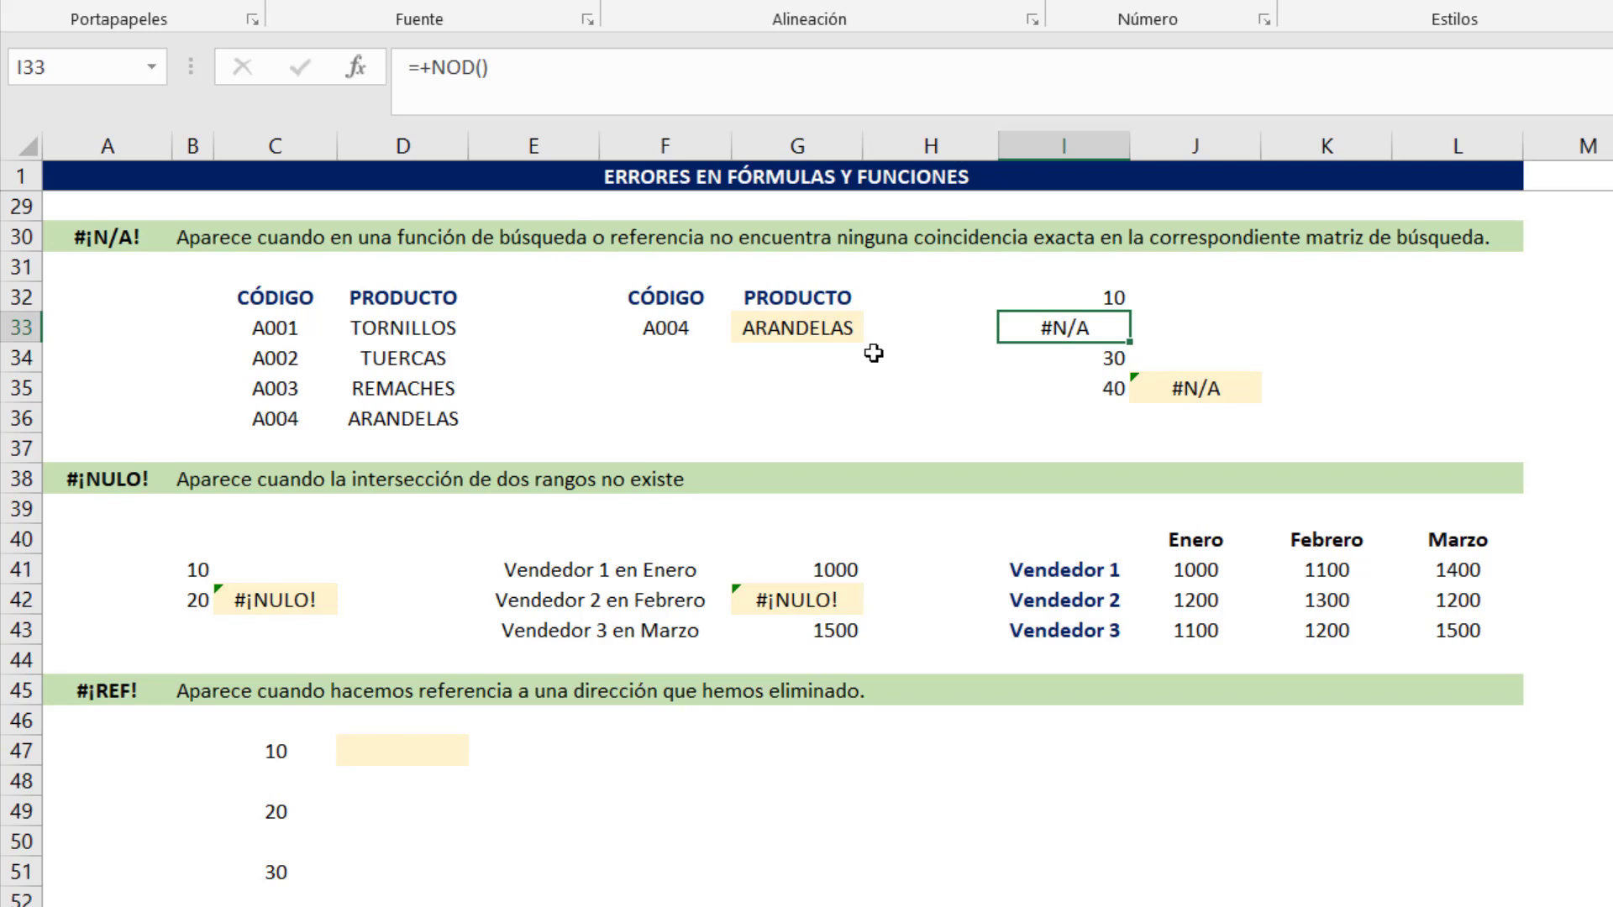
text(13)
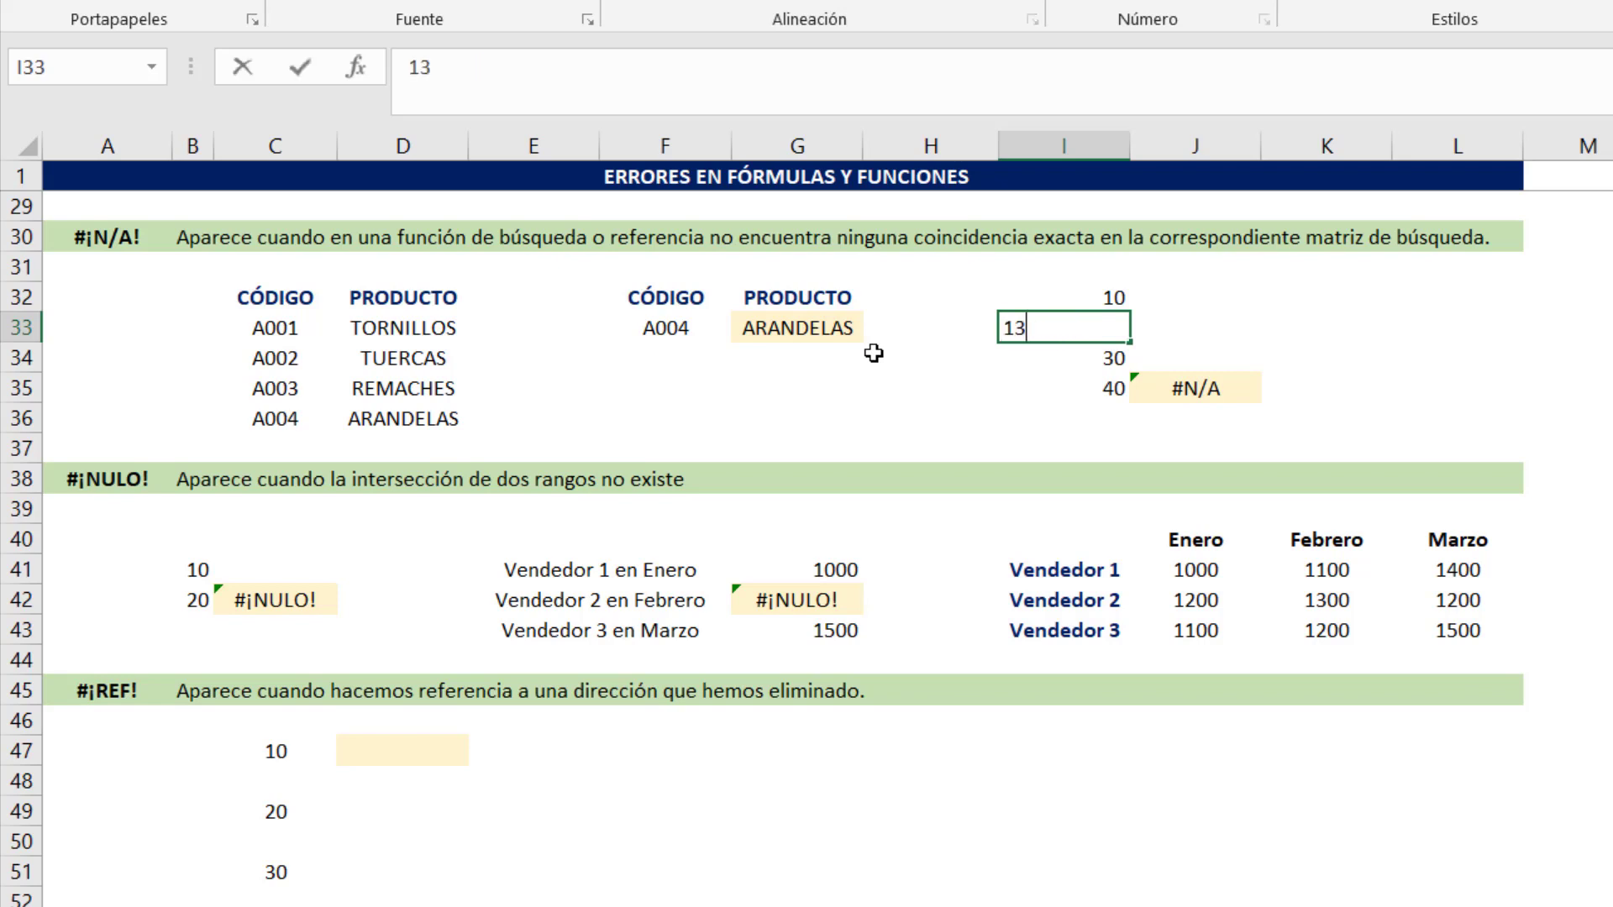
key(Return)
key(Down)
key(Right)
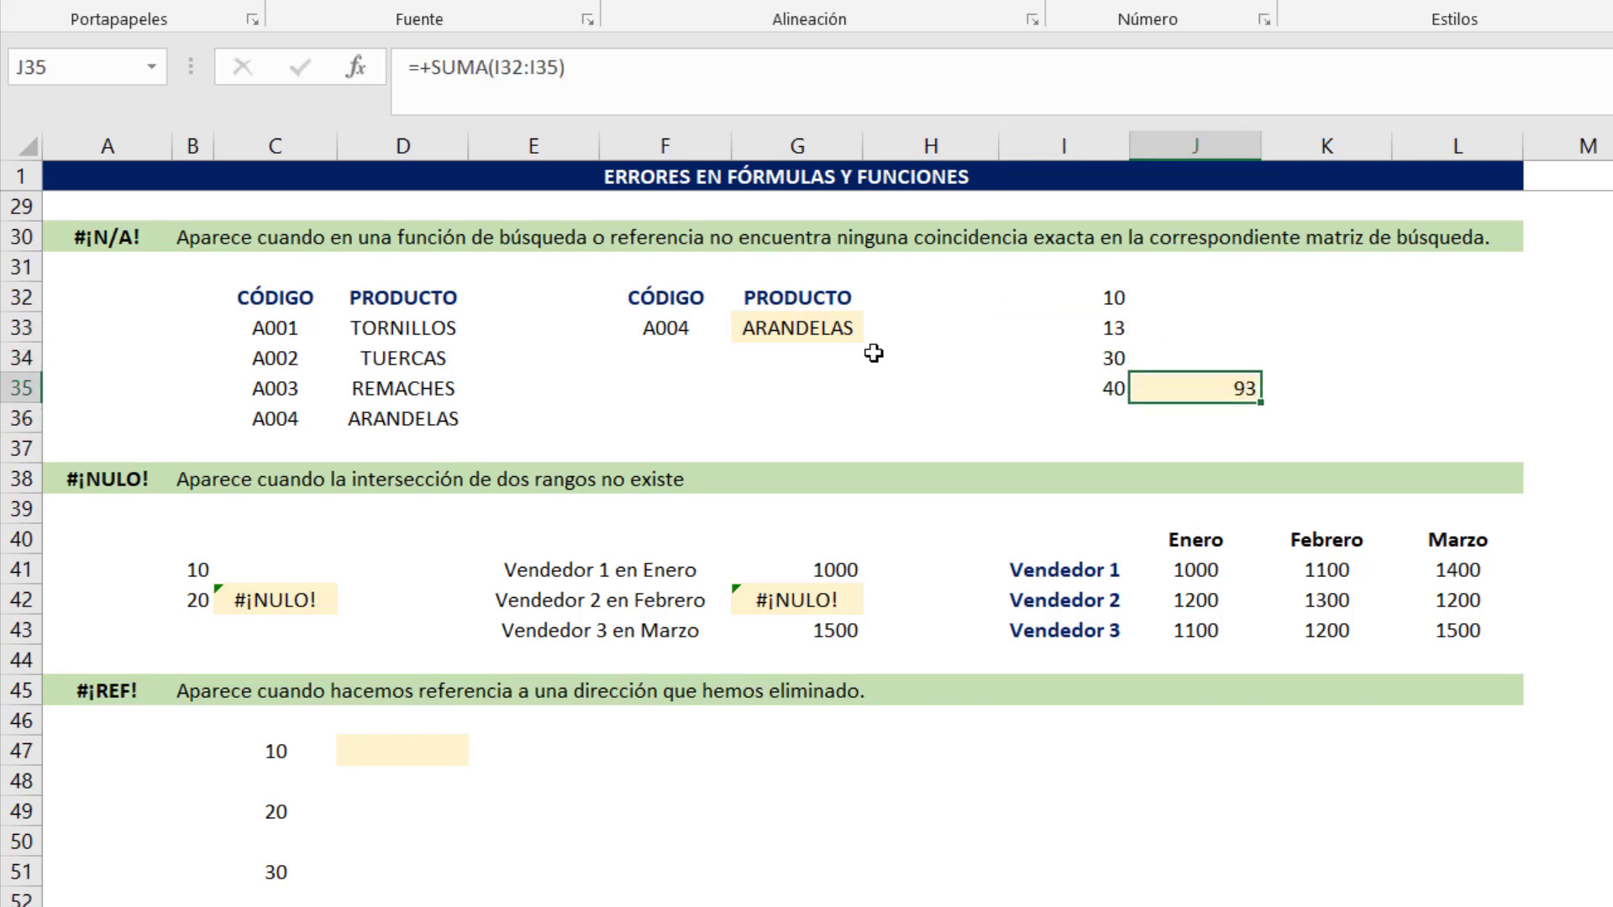
key(F2)
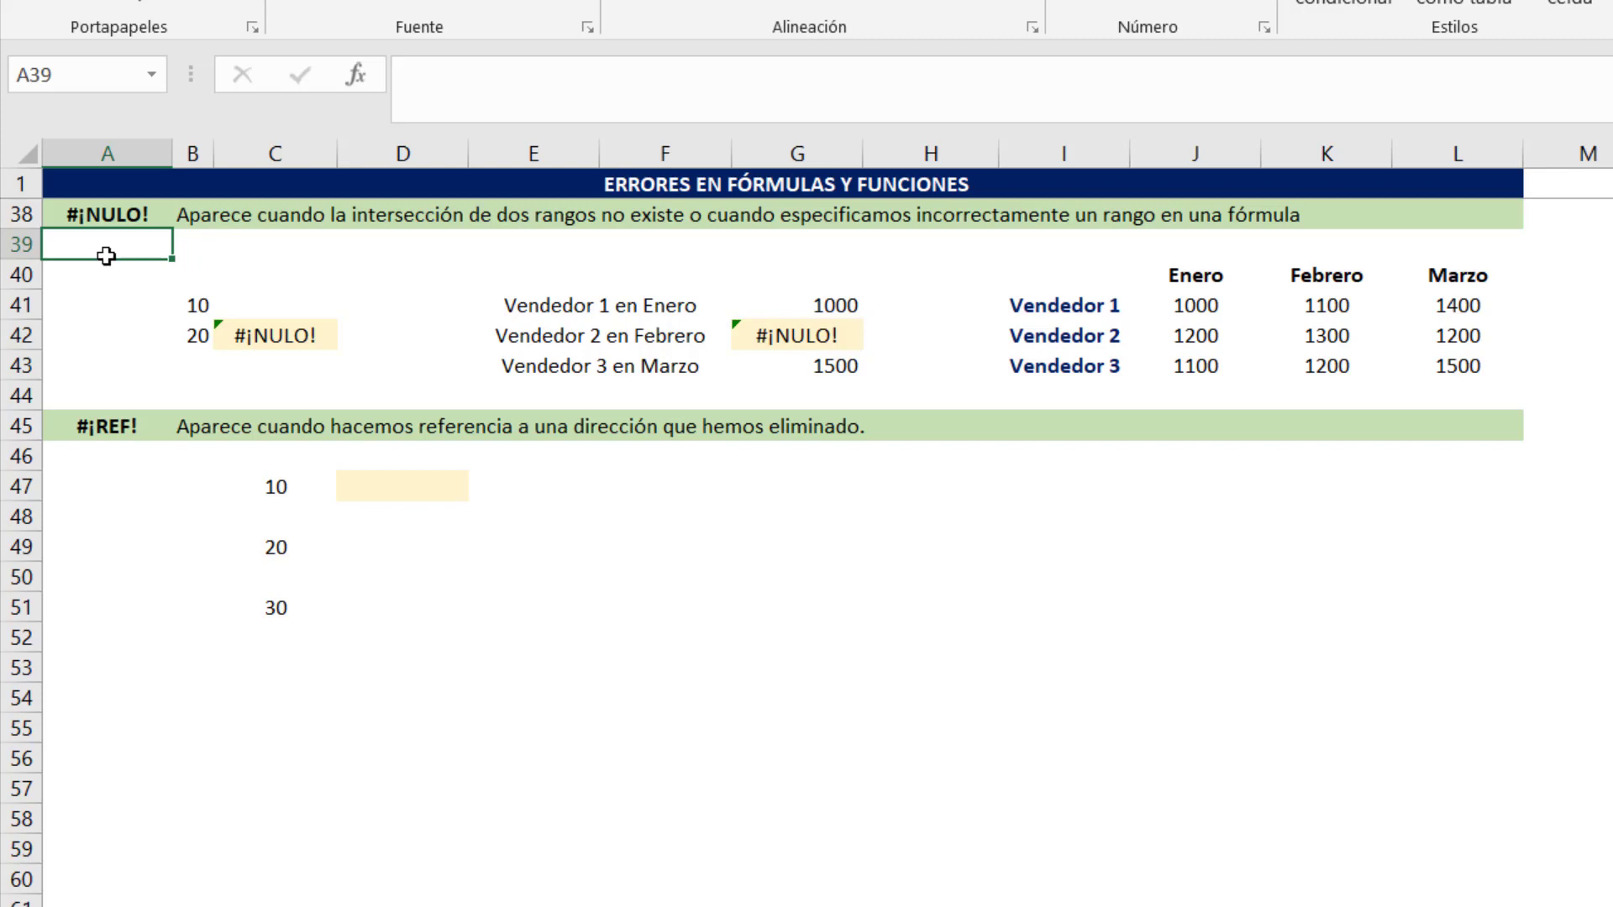
Correct the SUMA formula in C42 by separating its arguments with a semicolon so it reads =+SUMA(B42;B41)
key(Right)
click(278, 340)
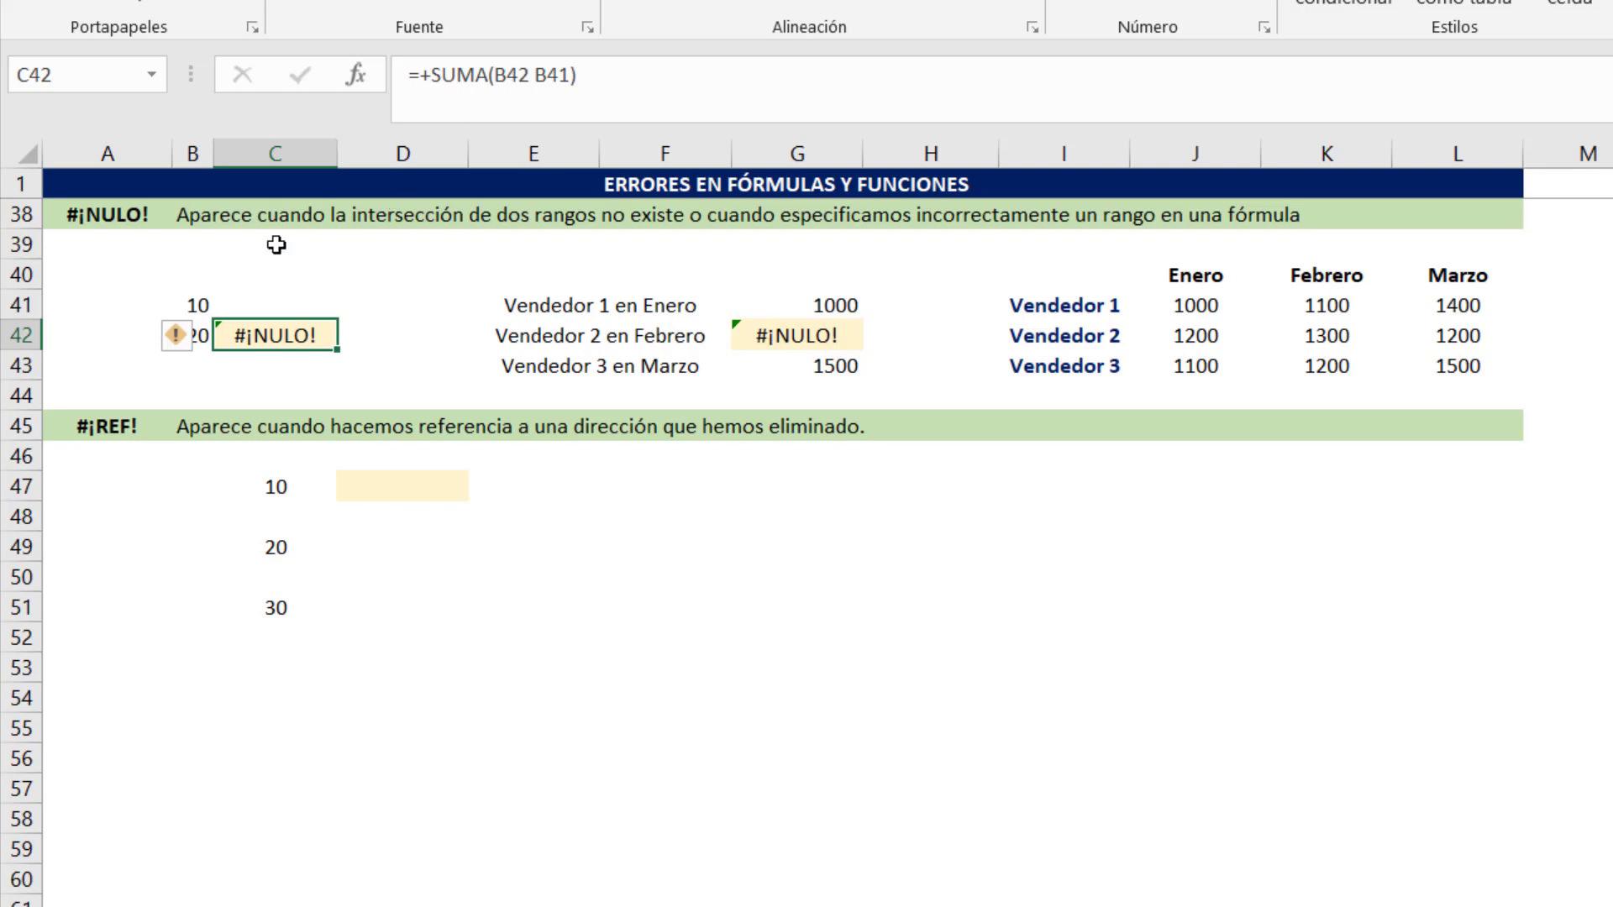
key(F2)
key(Left)
key(Left)
key(Left)
key(Left)
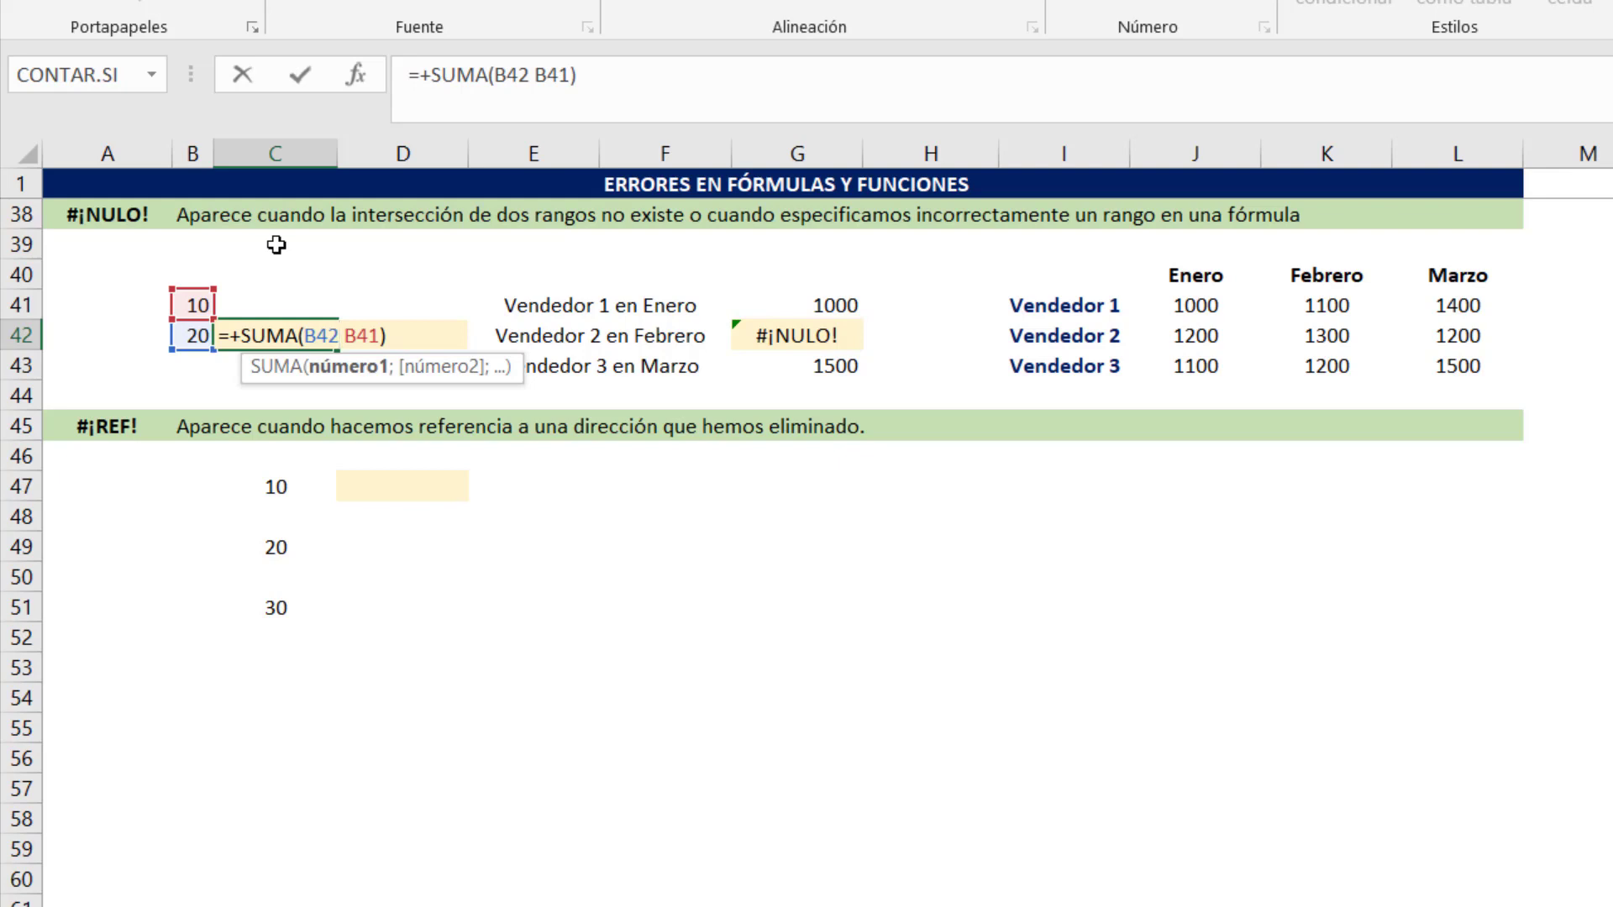
key(BackSpace)
key(BackSpace)
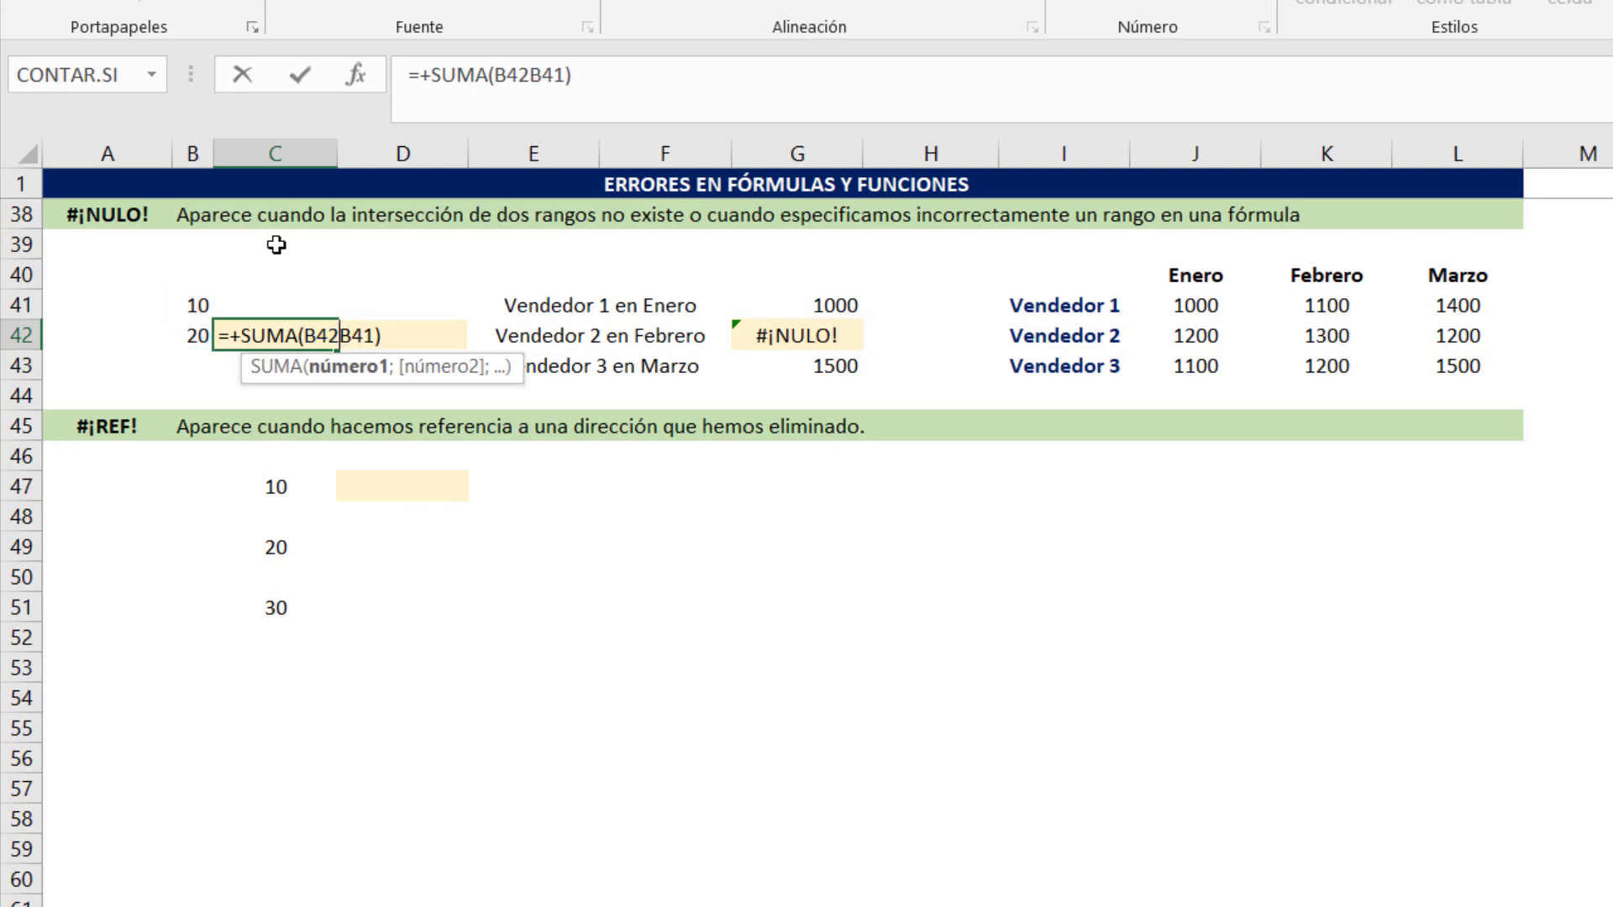
text(;)
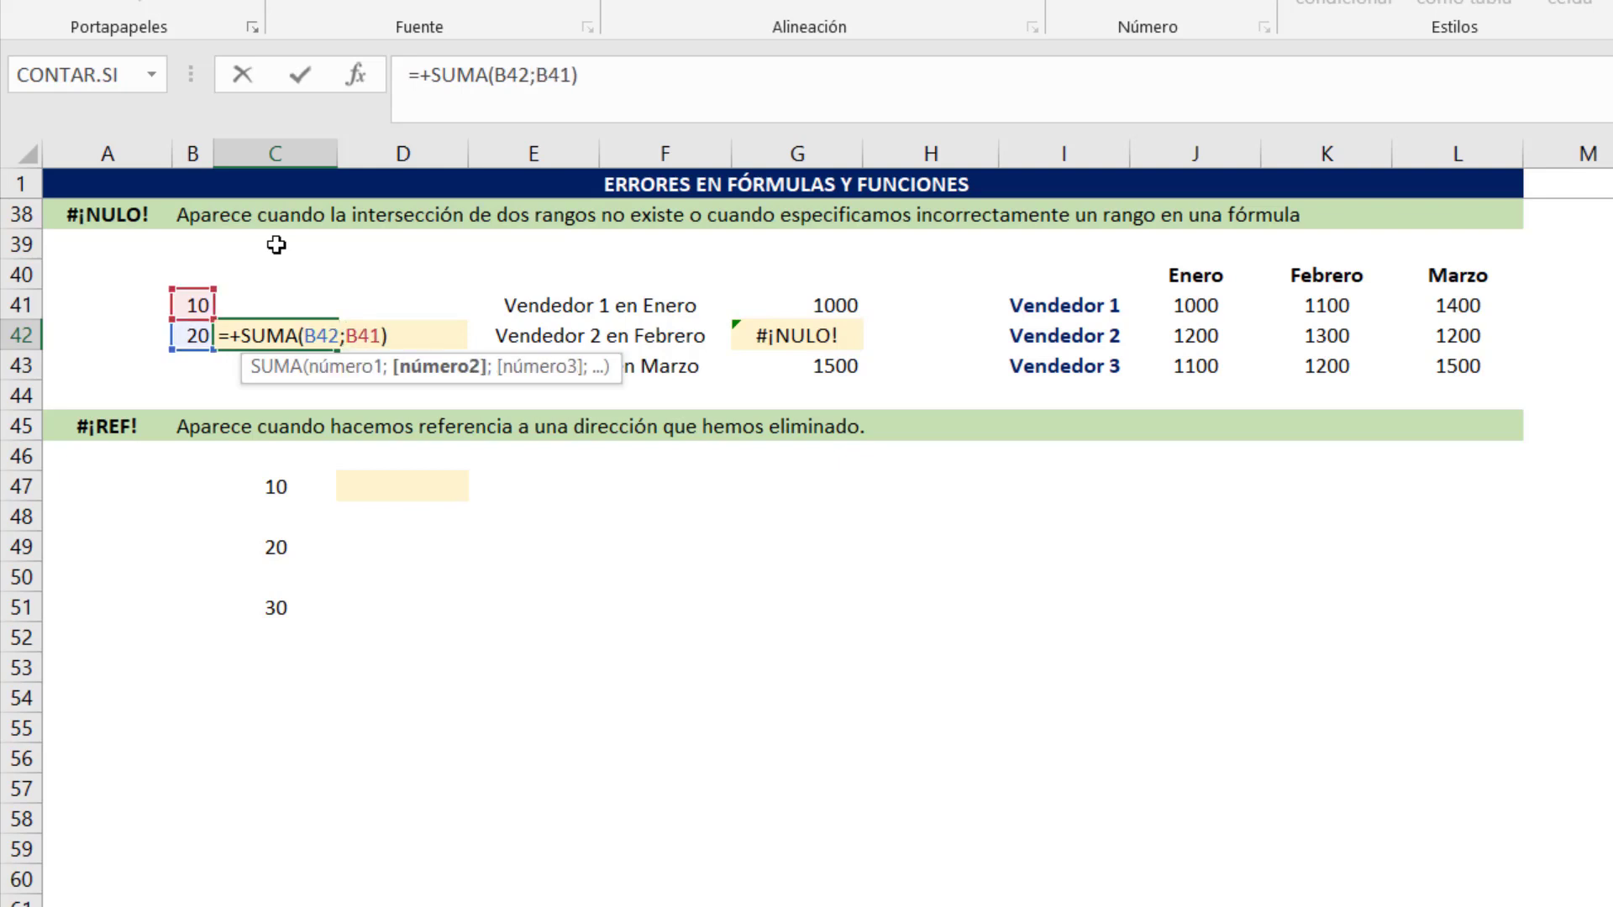
key(Return)
key(Up)
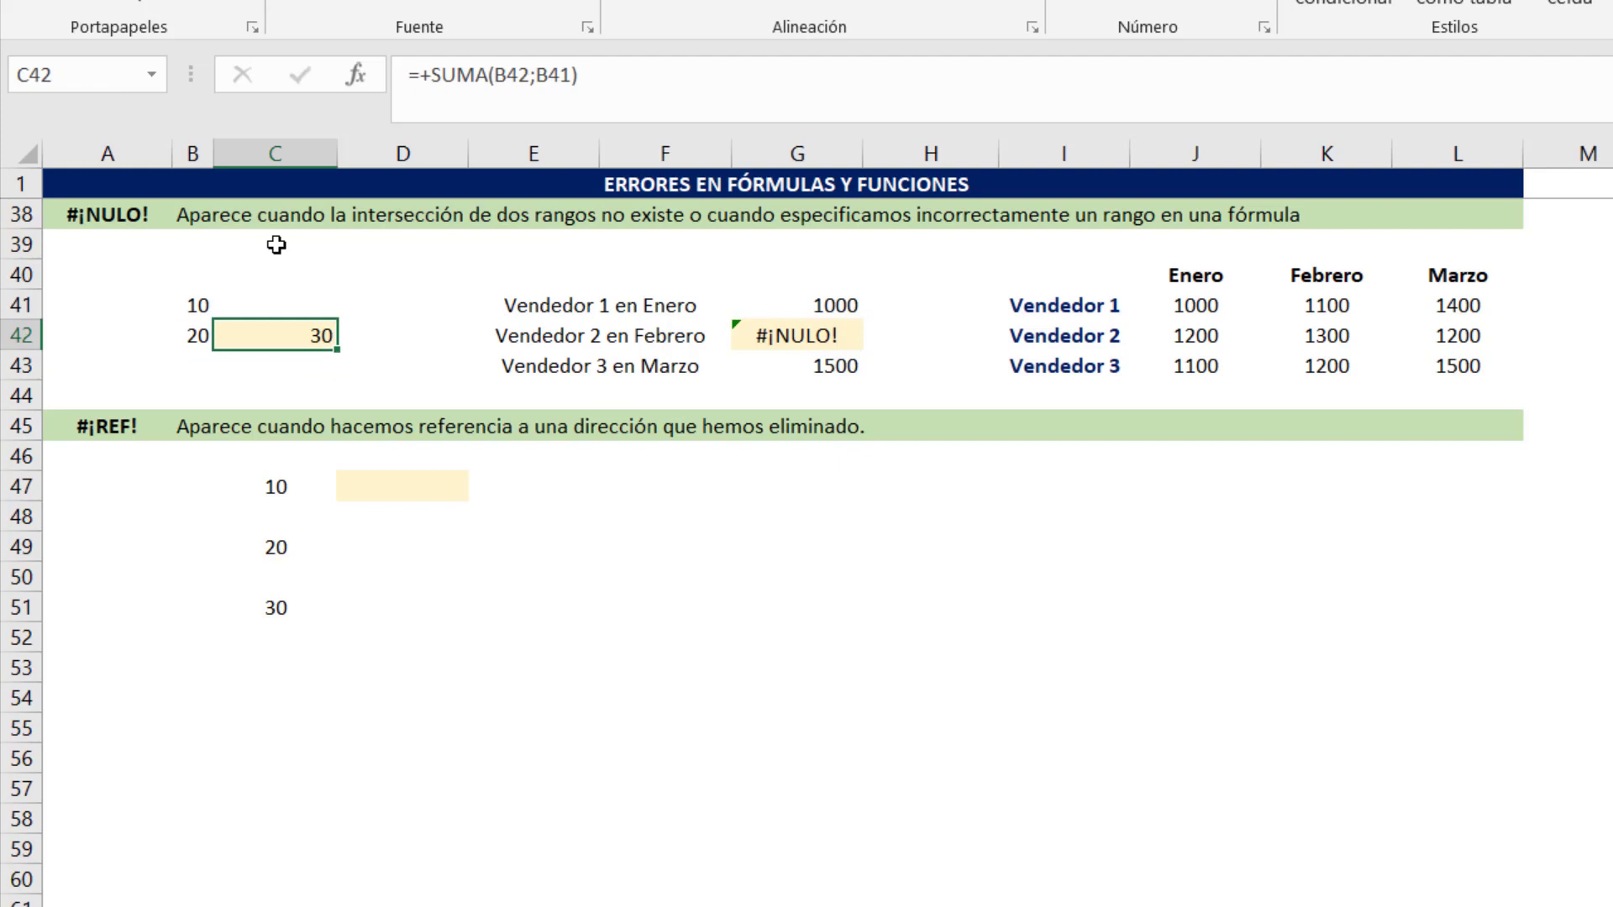
Examine the two ranges of the intersection formula in G41 for Vendedor 1 en Enero against the sales table
key(Right)
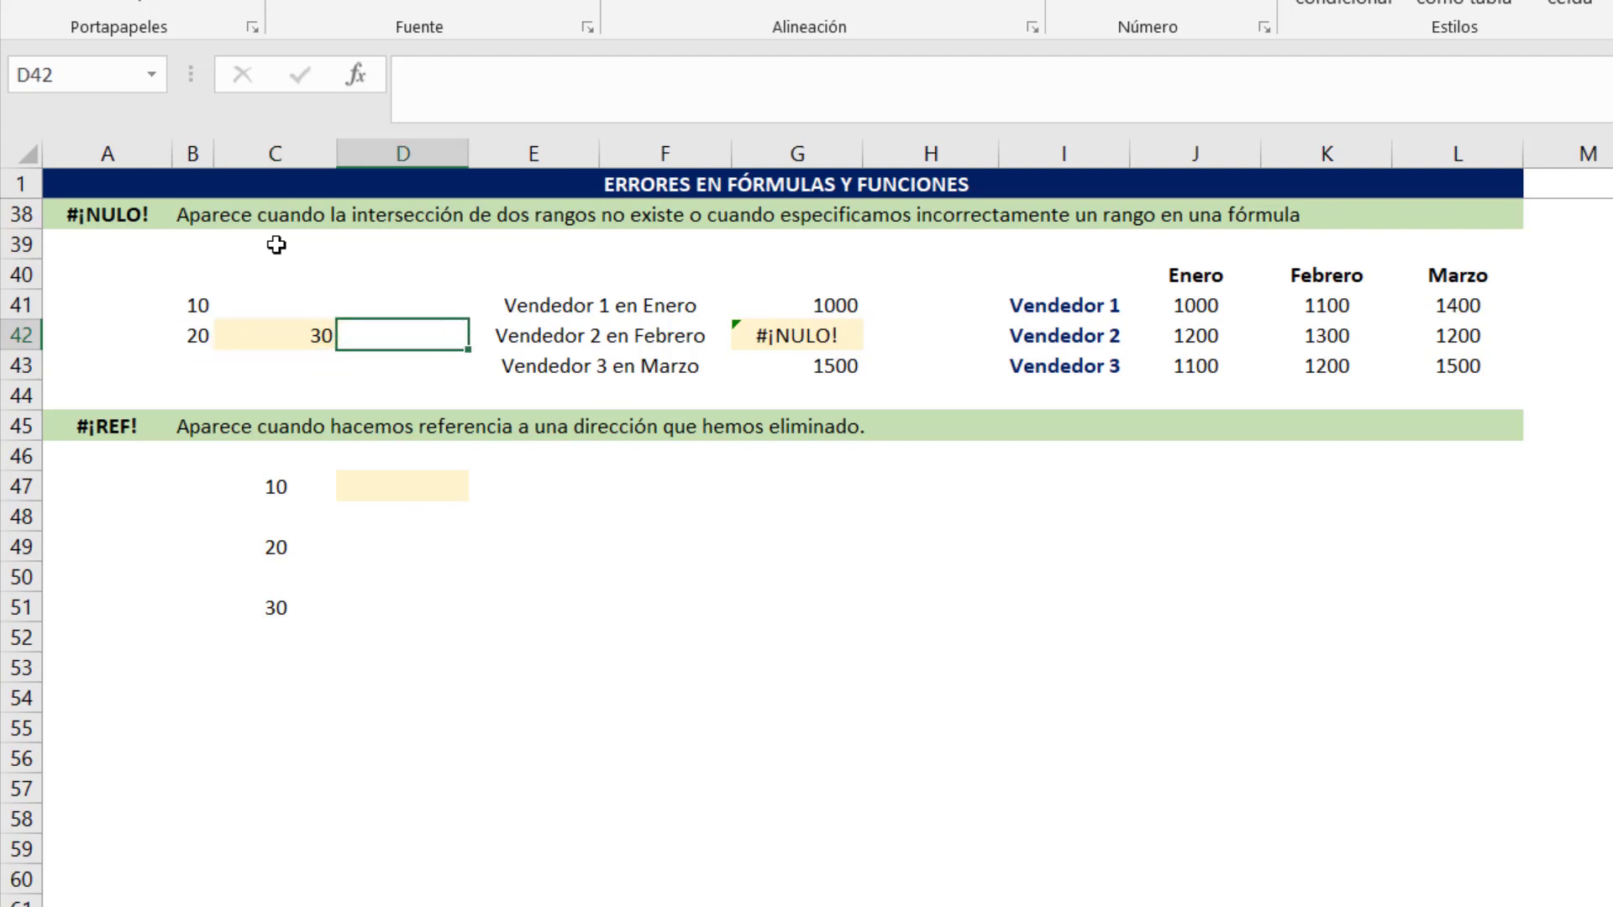
key(Left)
key(Right)
key(Right)
key(Right)
key(Right)
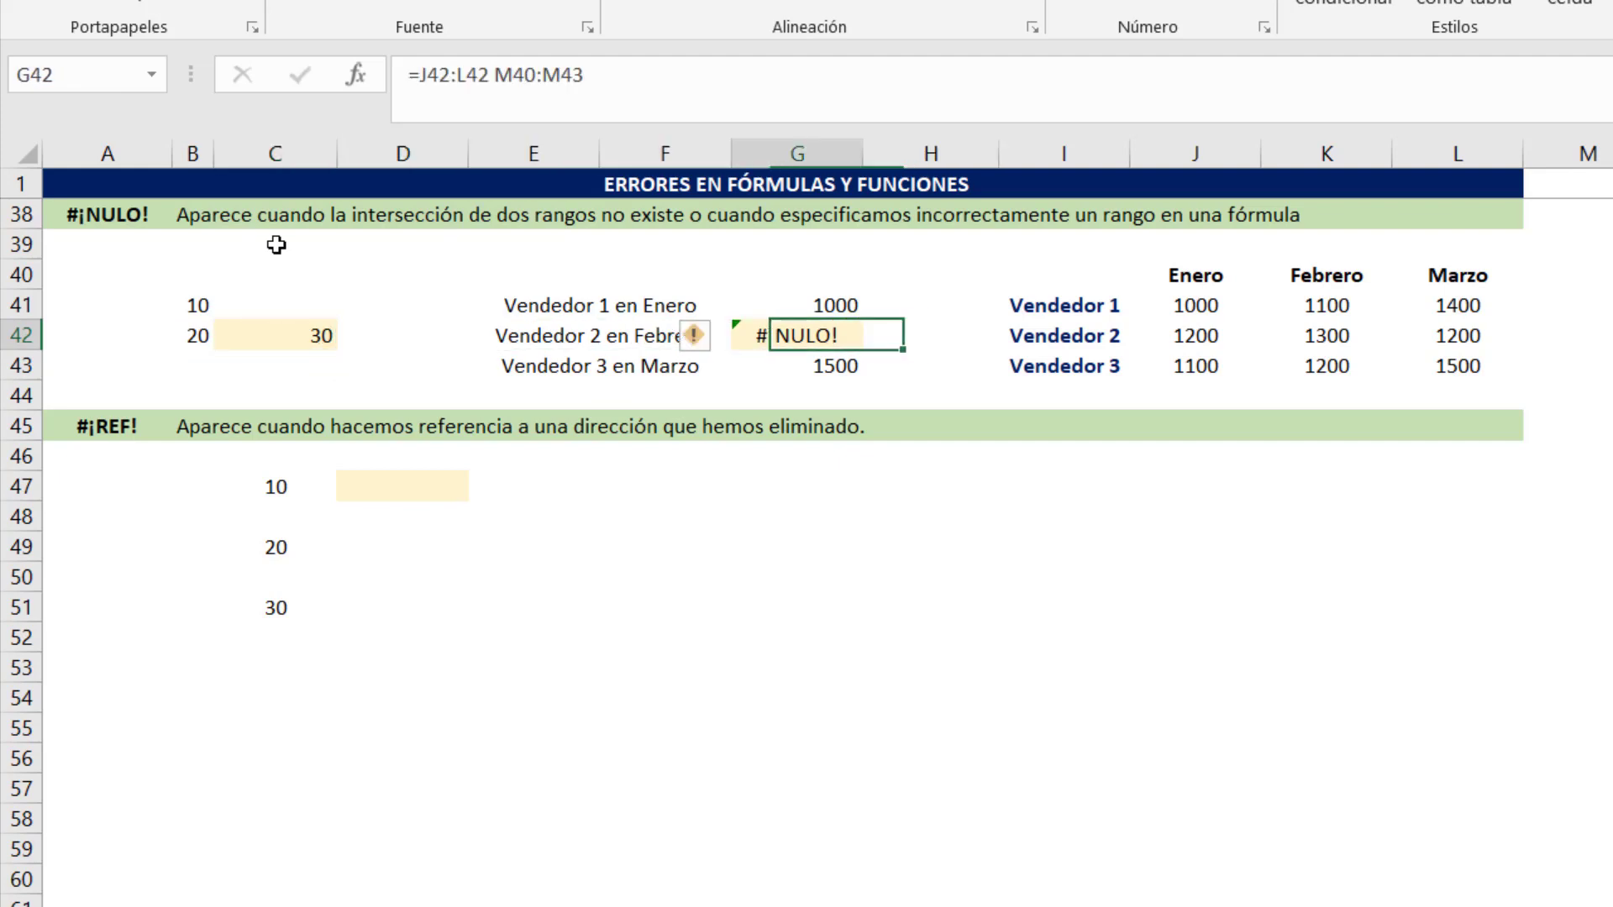
key(Up)
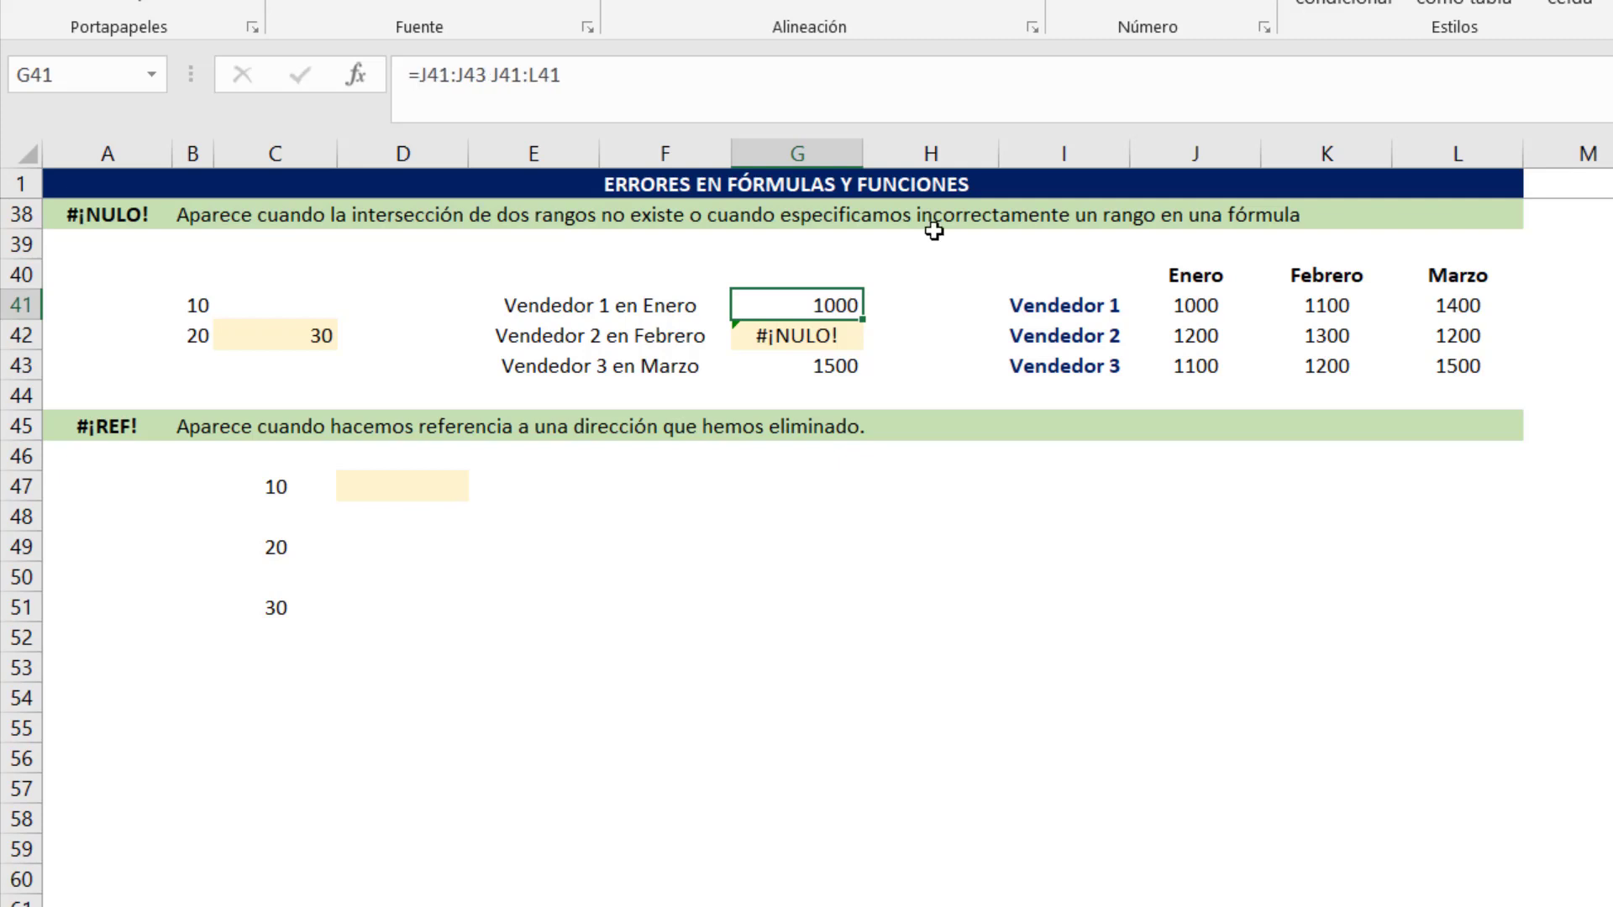
key(F2)
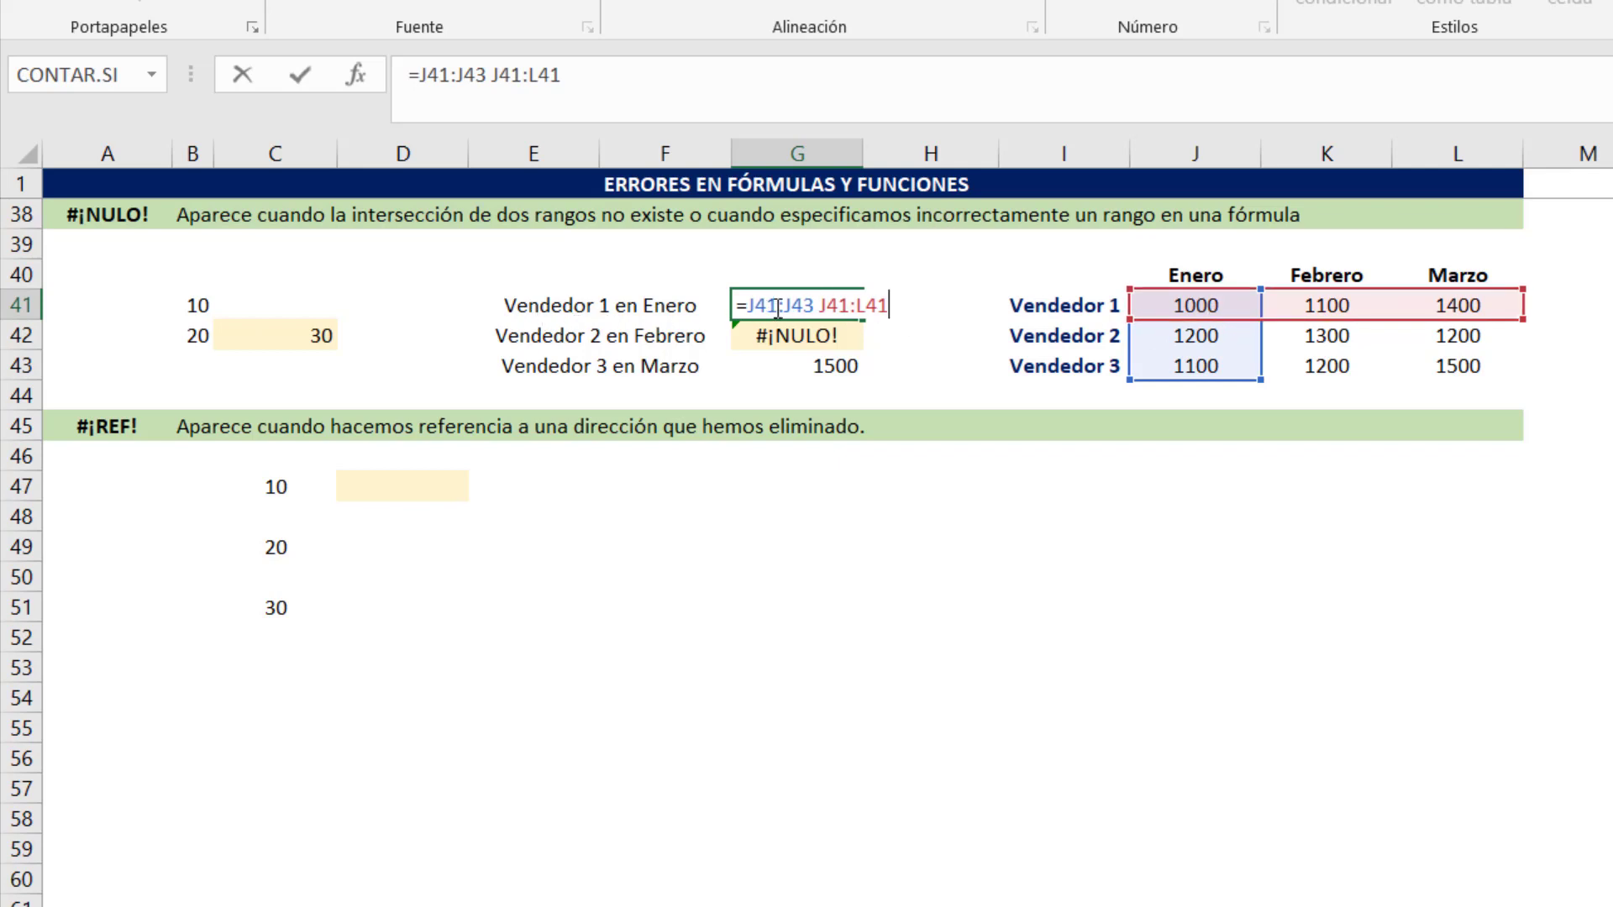
drag(748, 308, 814, 305)
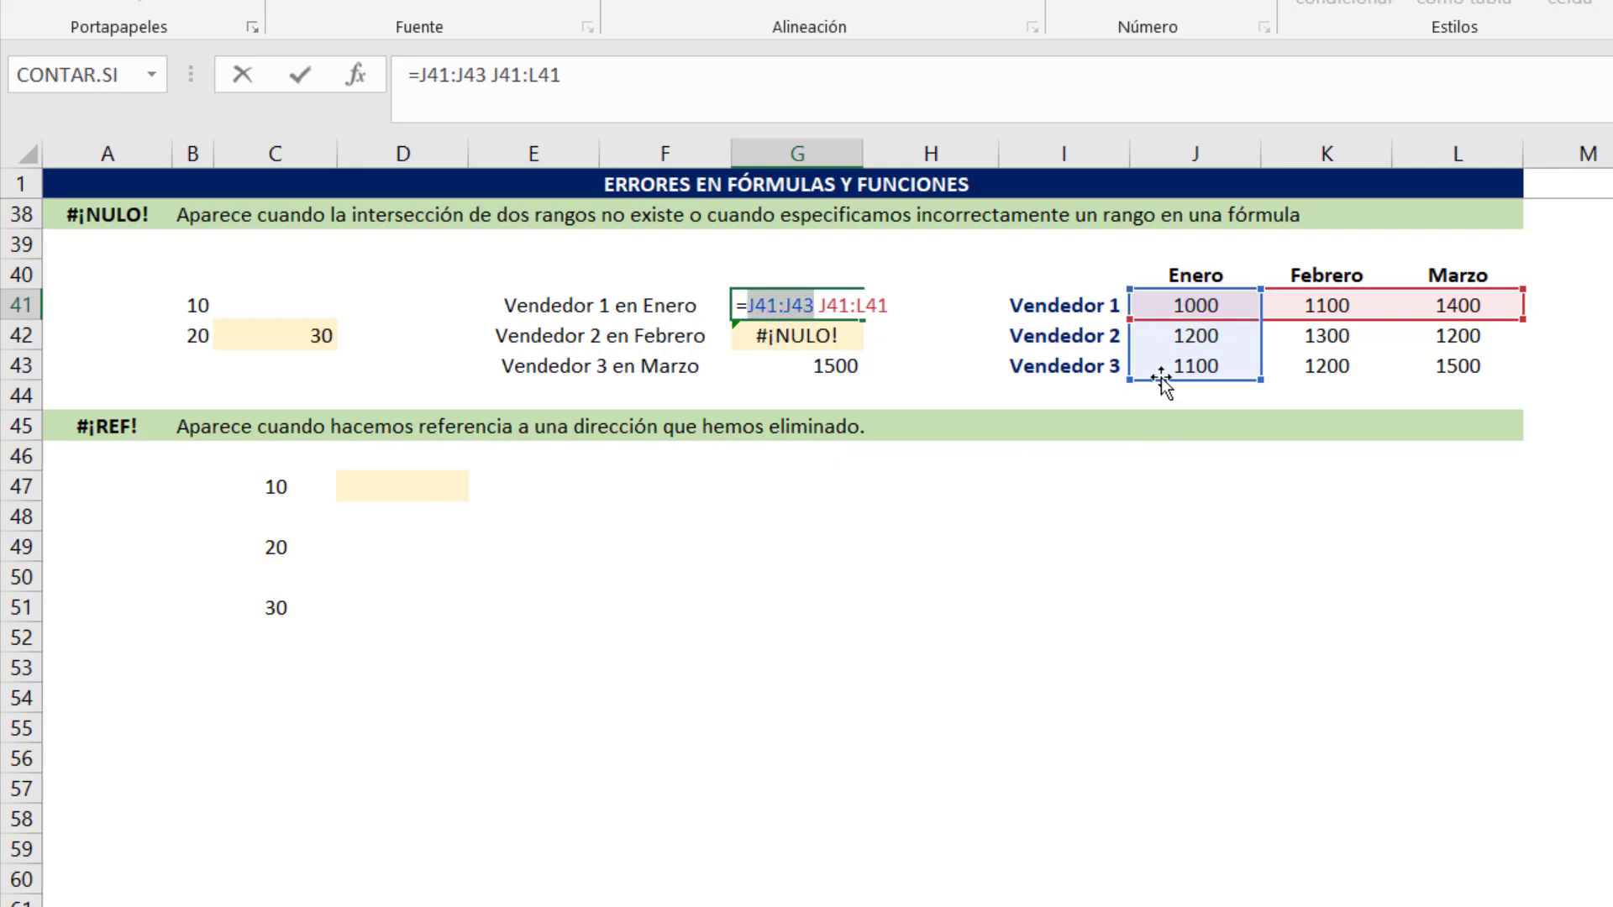
click(815, 308)
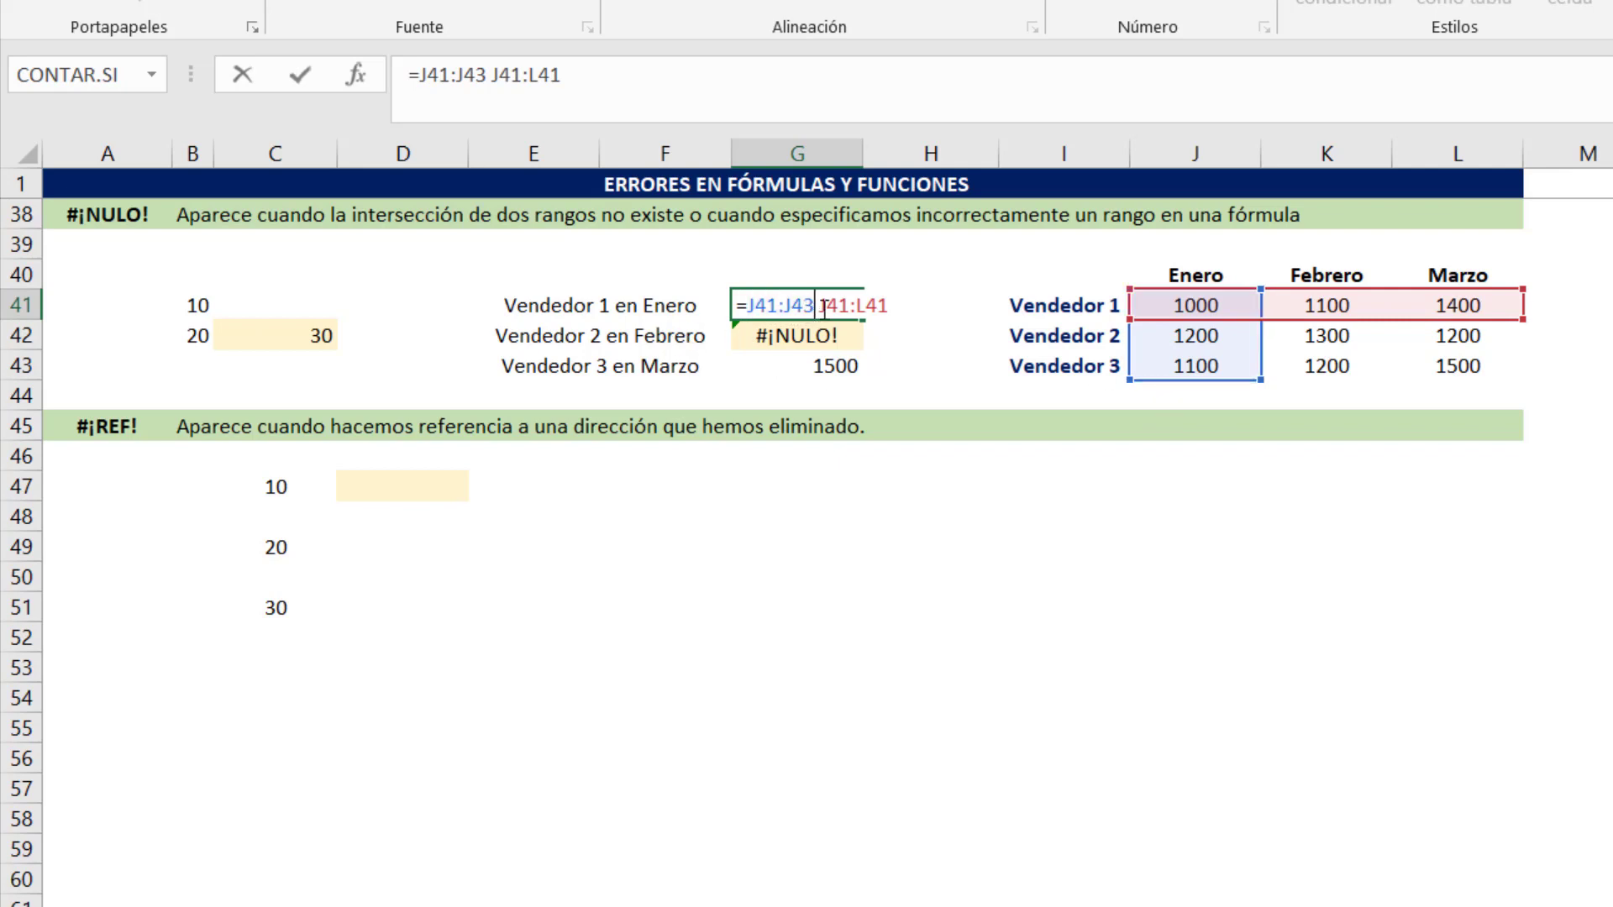
drag(821, 307, 903, 309)
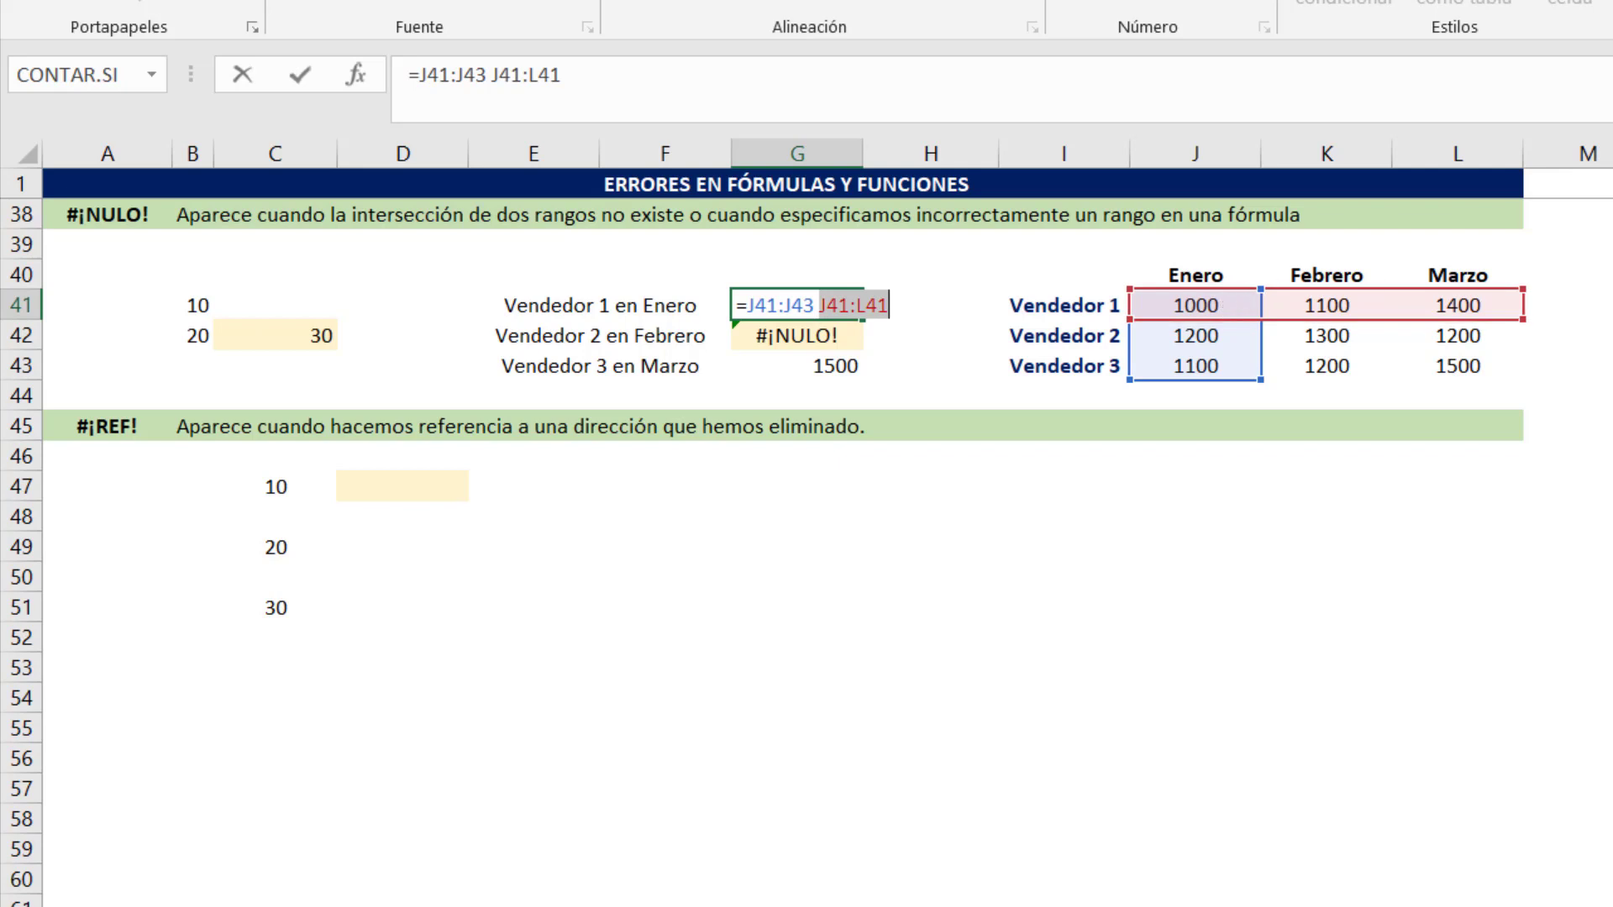
key(Return)
key(Up)
Move the second range of the G42 intersection formula to the Febrero column so it reads =J42:L42 K40:K43
click(628, 340)
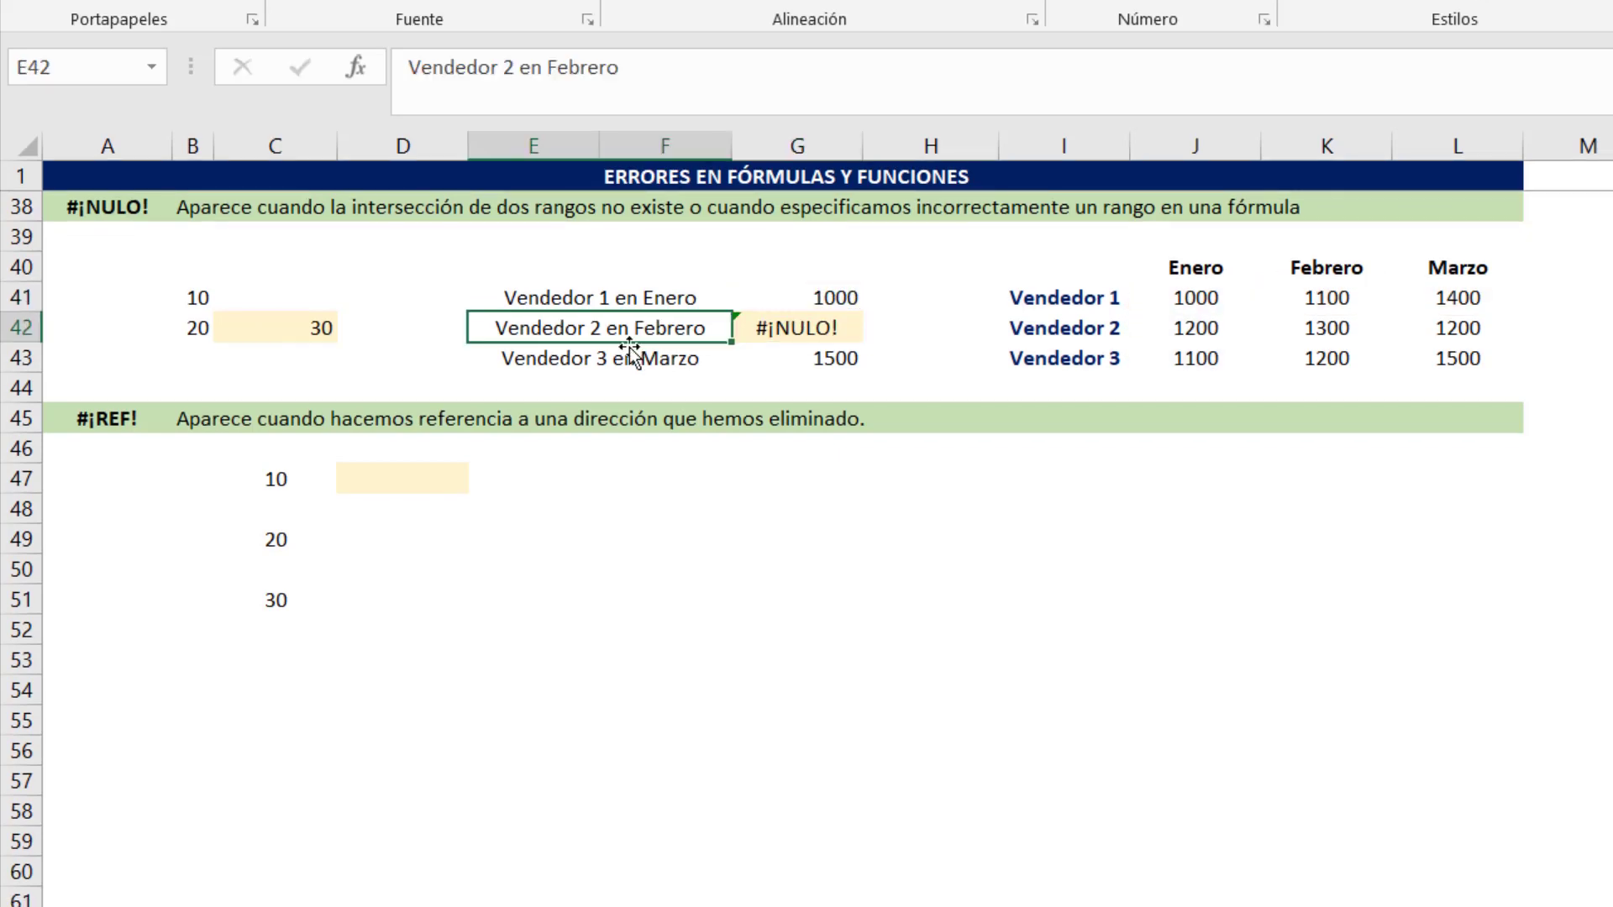
click(1327, 330)
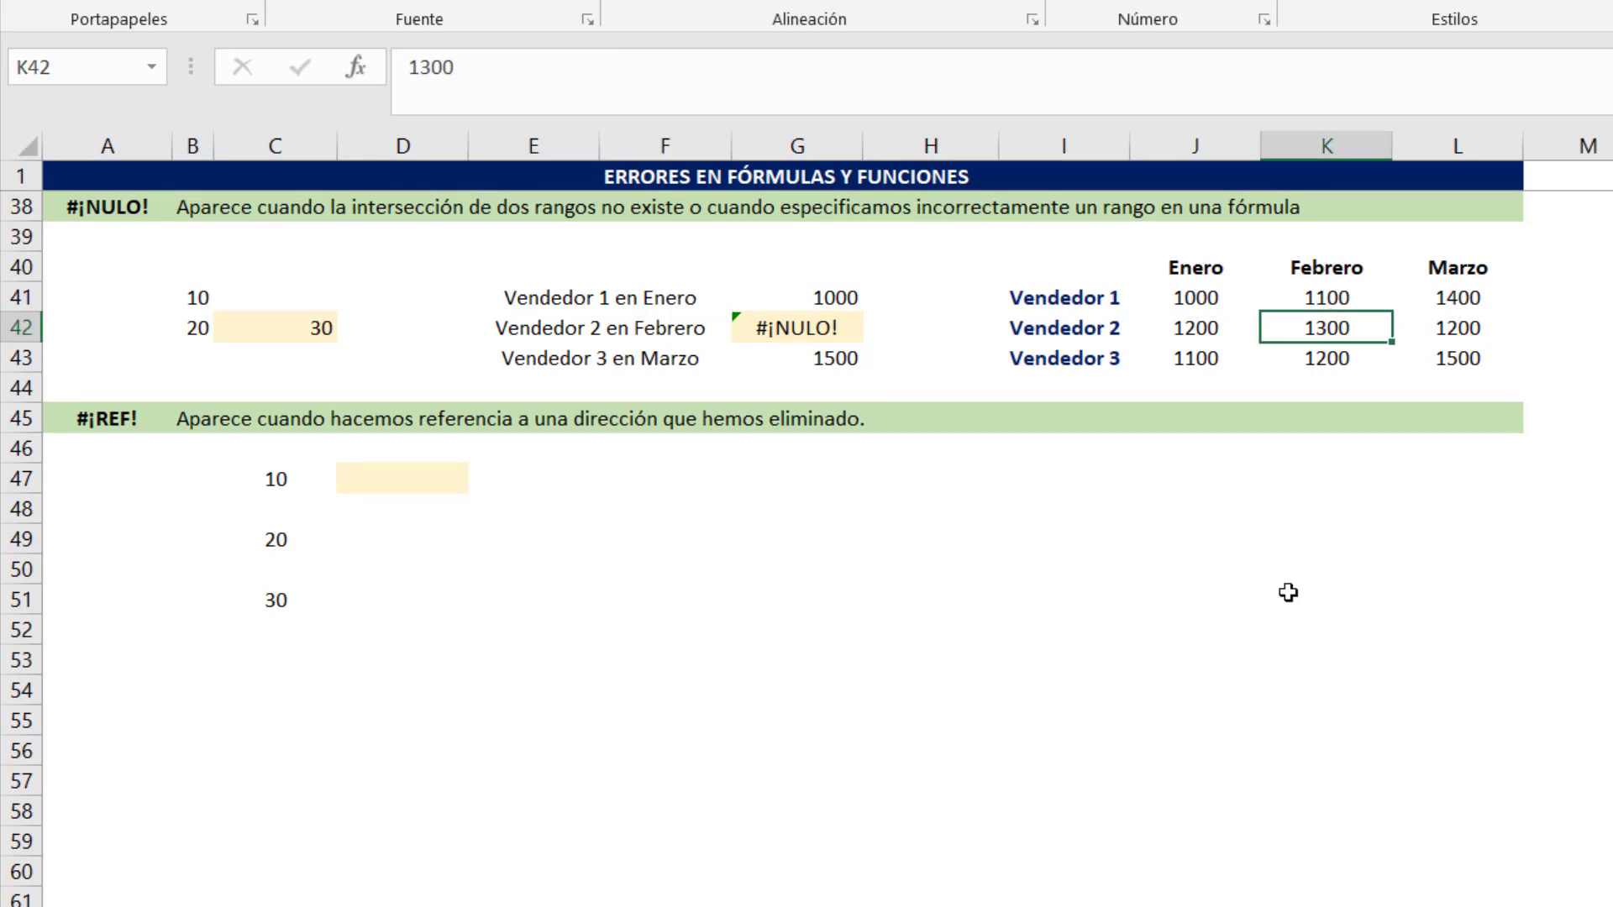
click(821, 335)
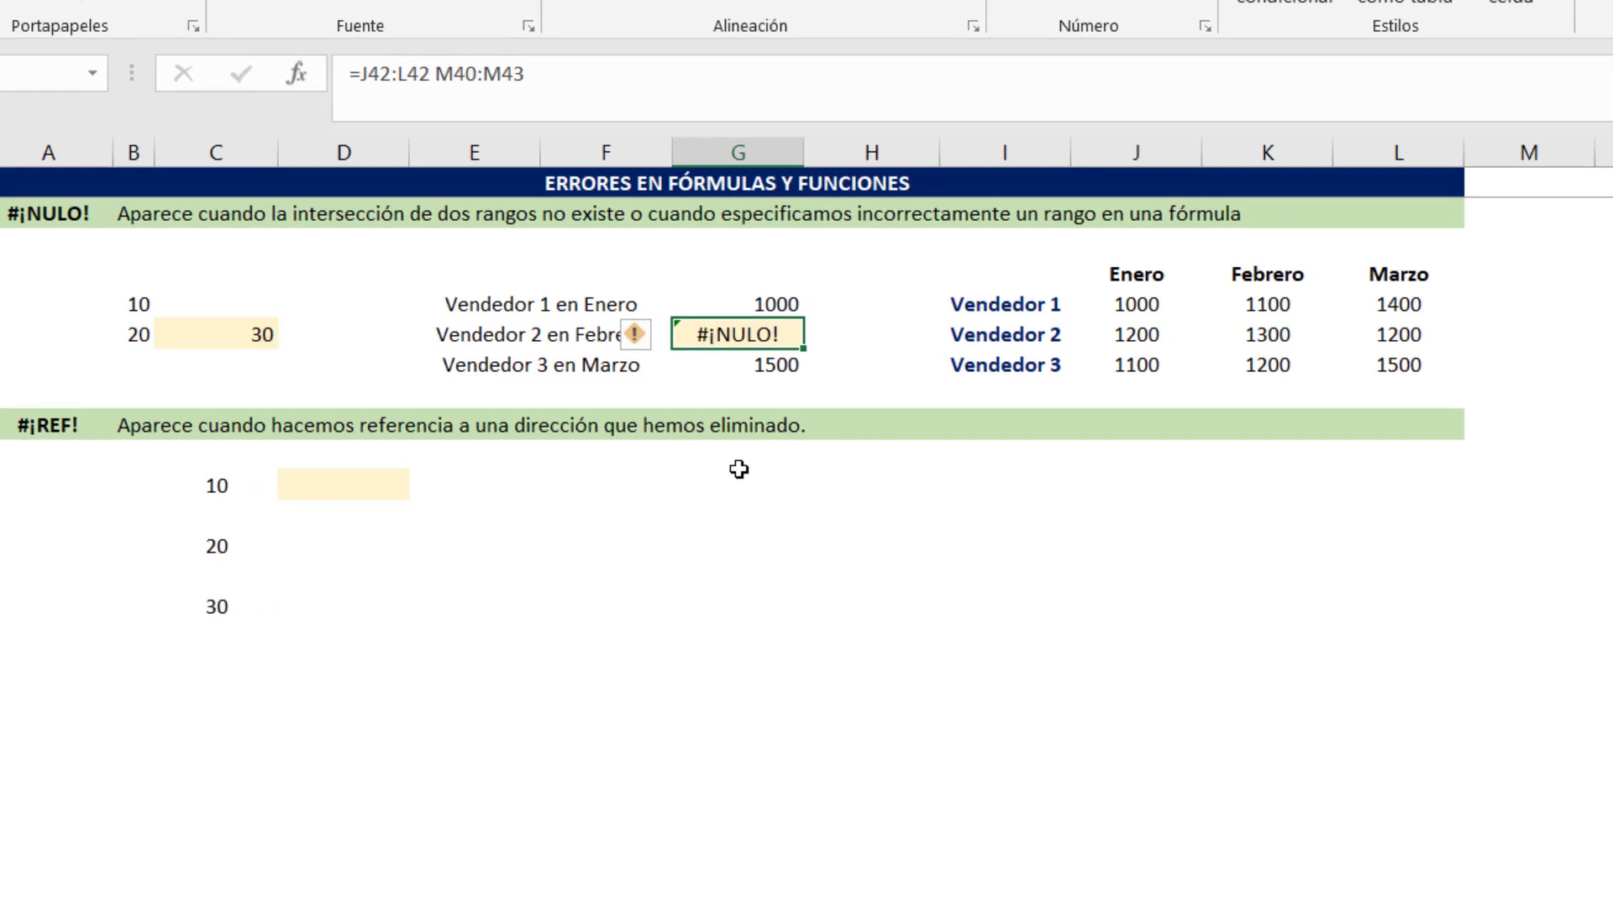
key(F2)
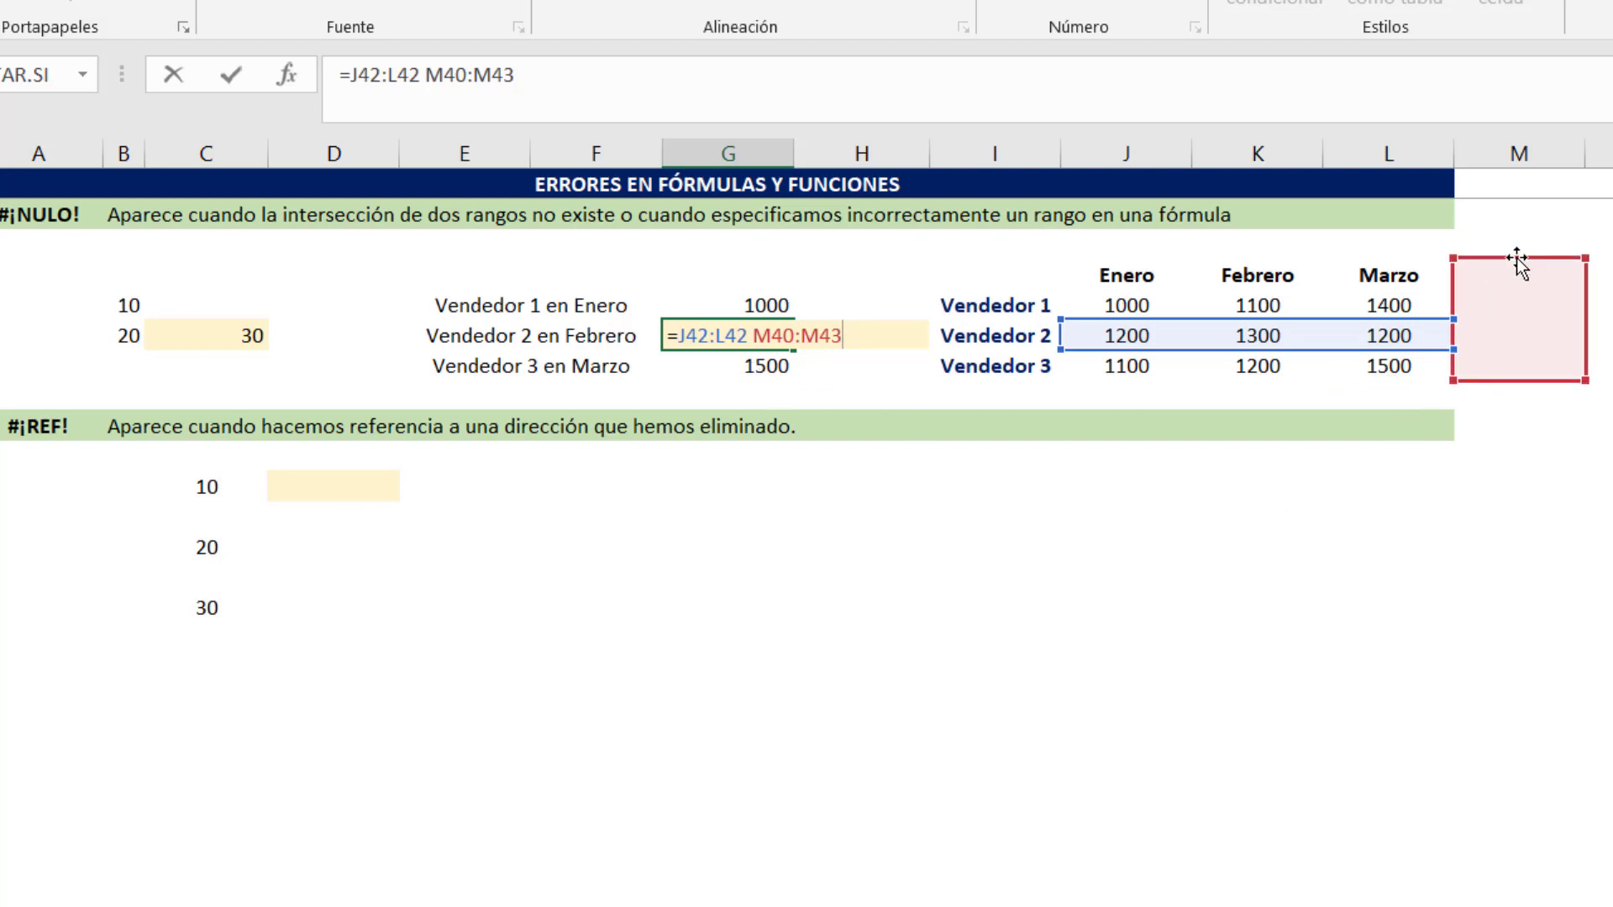
drag(1517, 260, 1271, 281)
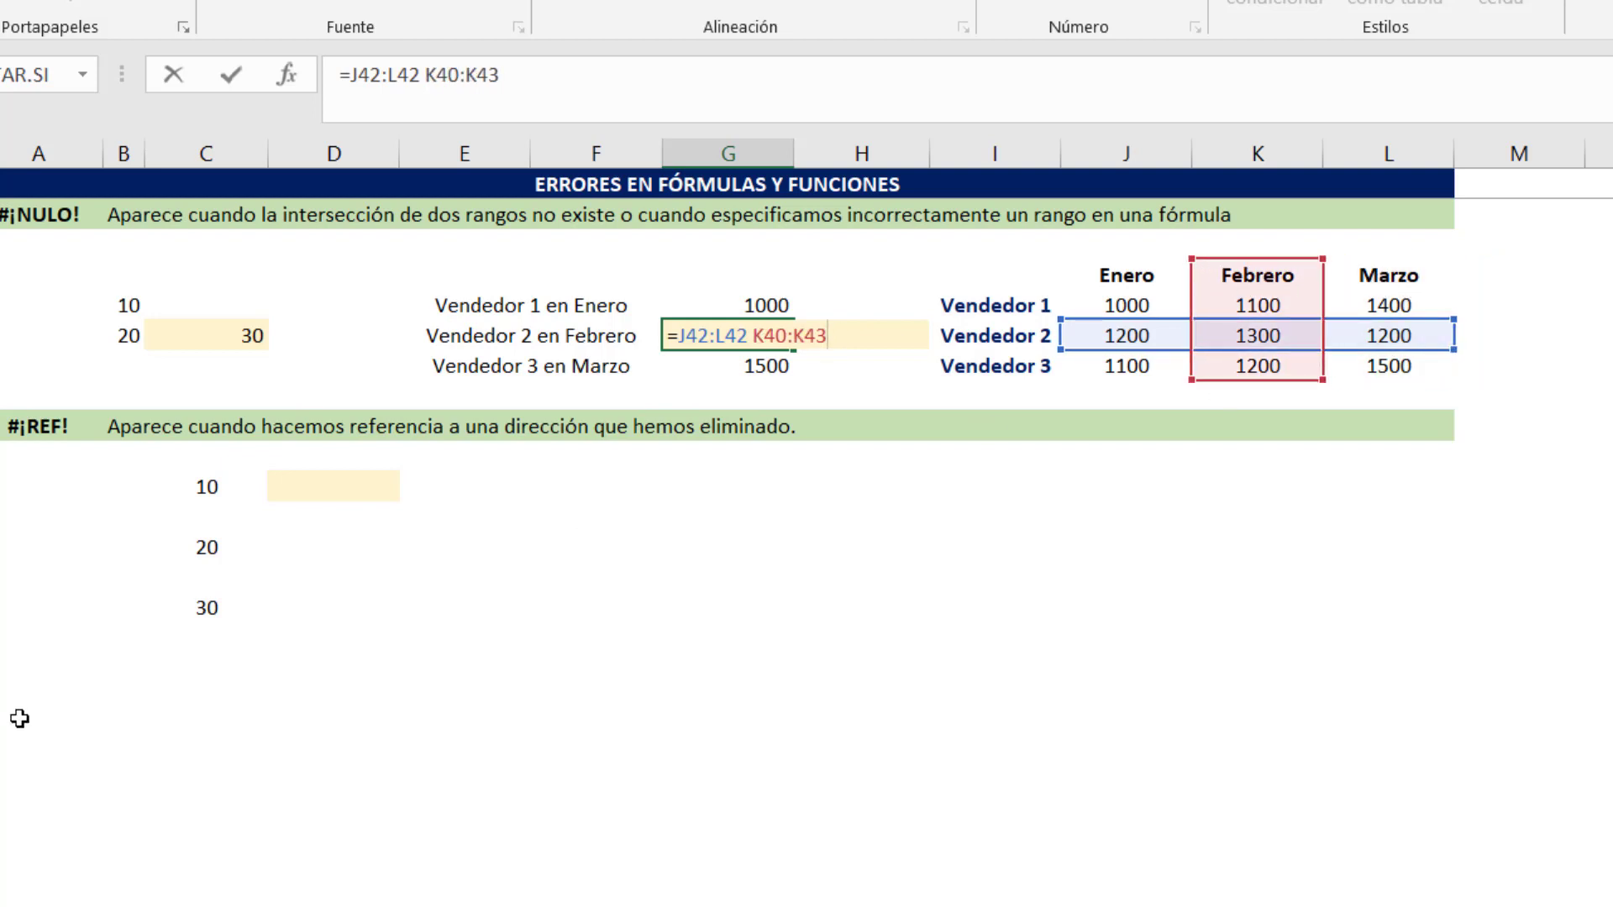
key(Return)
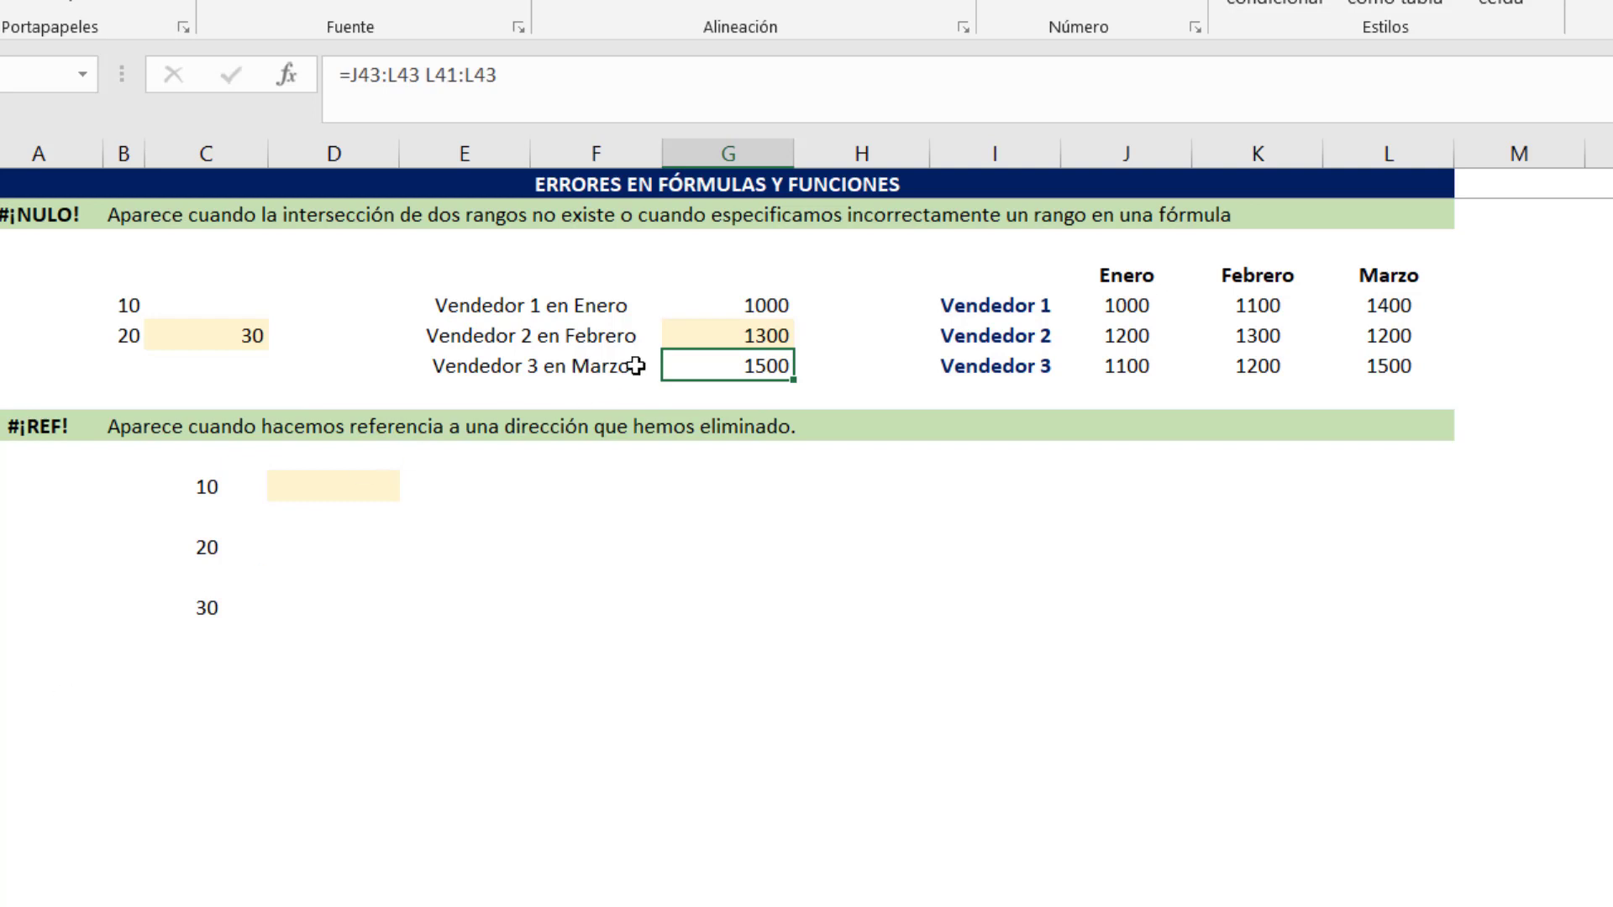
click(728, 335)
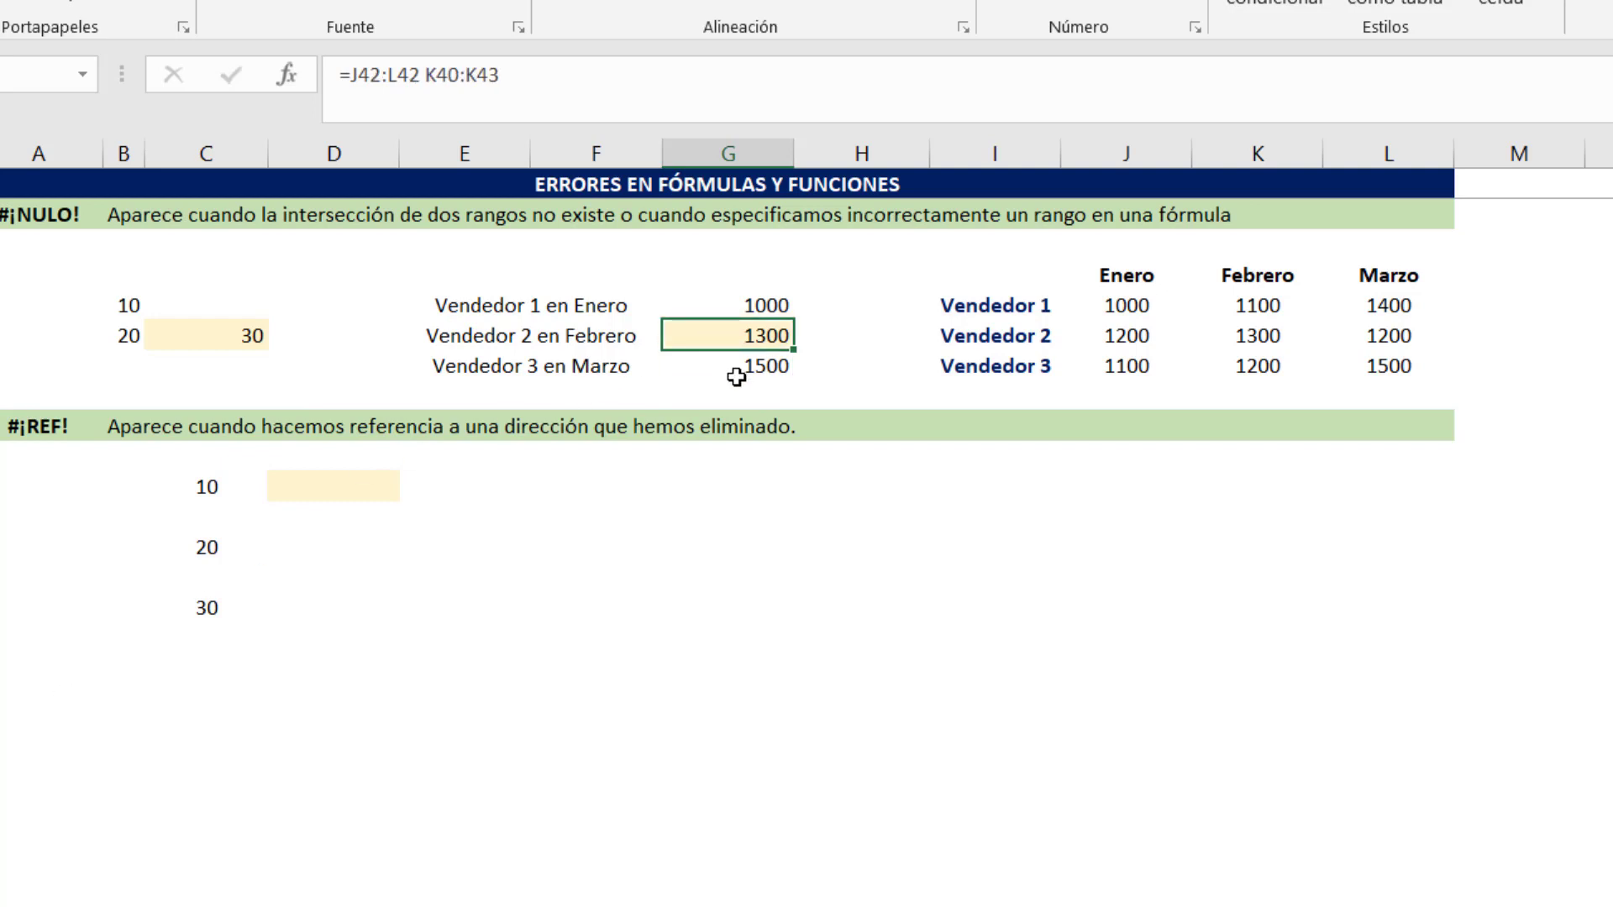
Inspect the ranges used by the intersection formula in G43 for Vendedor 3 en Marzo, leaving it as is
click(731, 369)
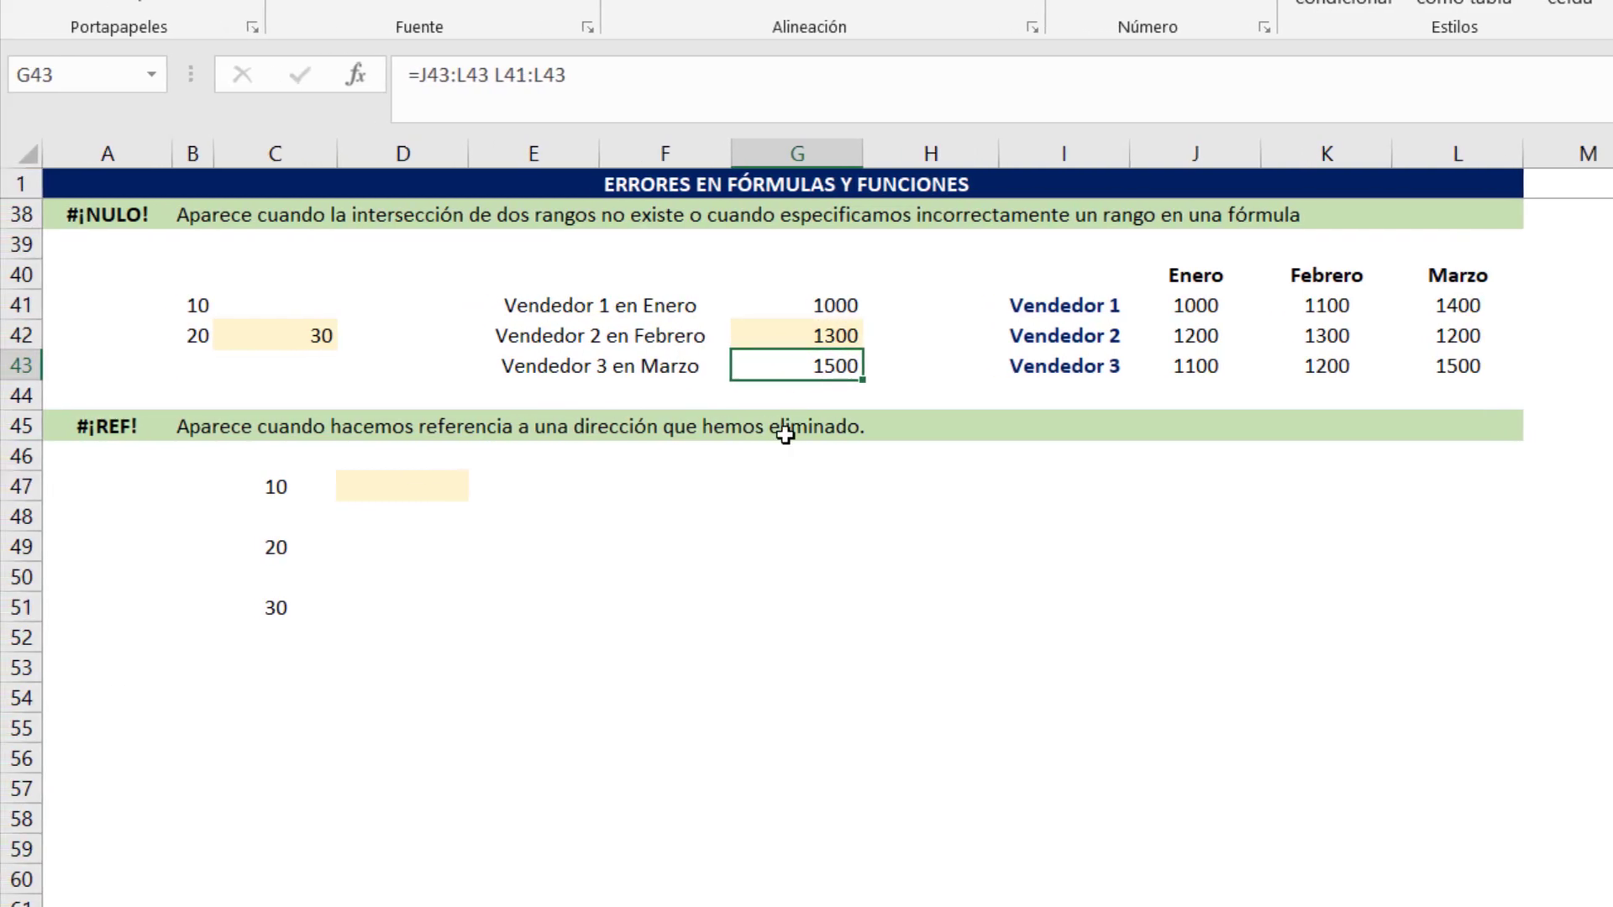
key(F2)
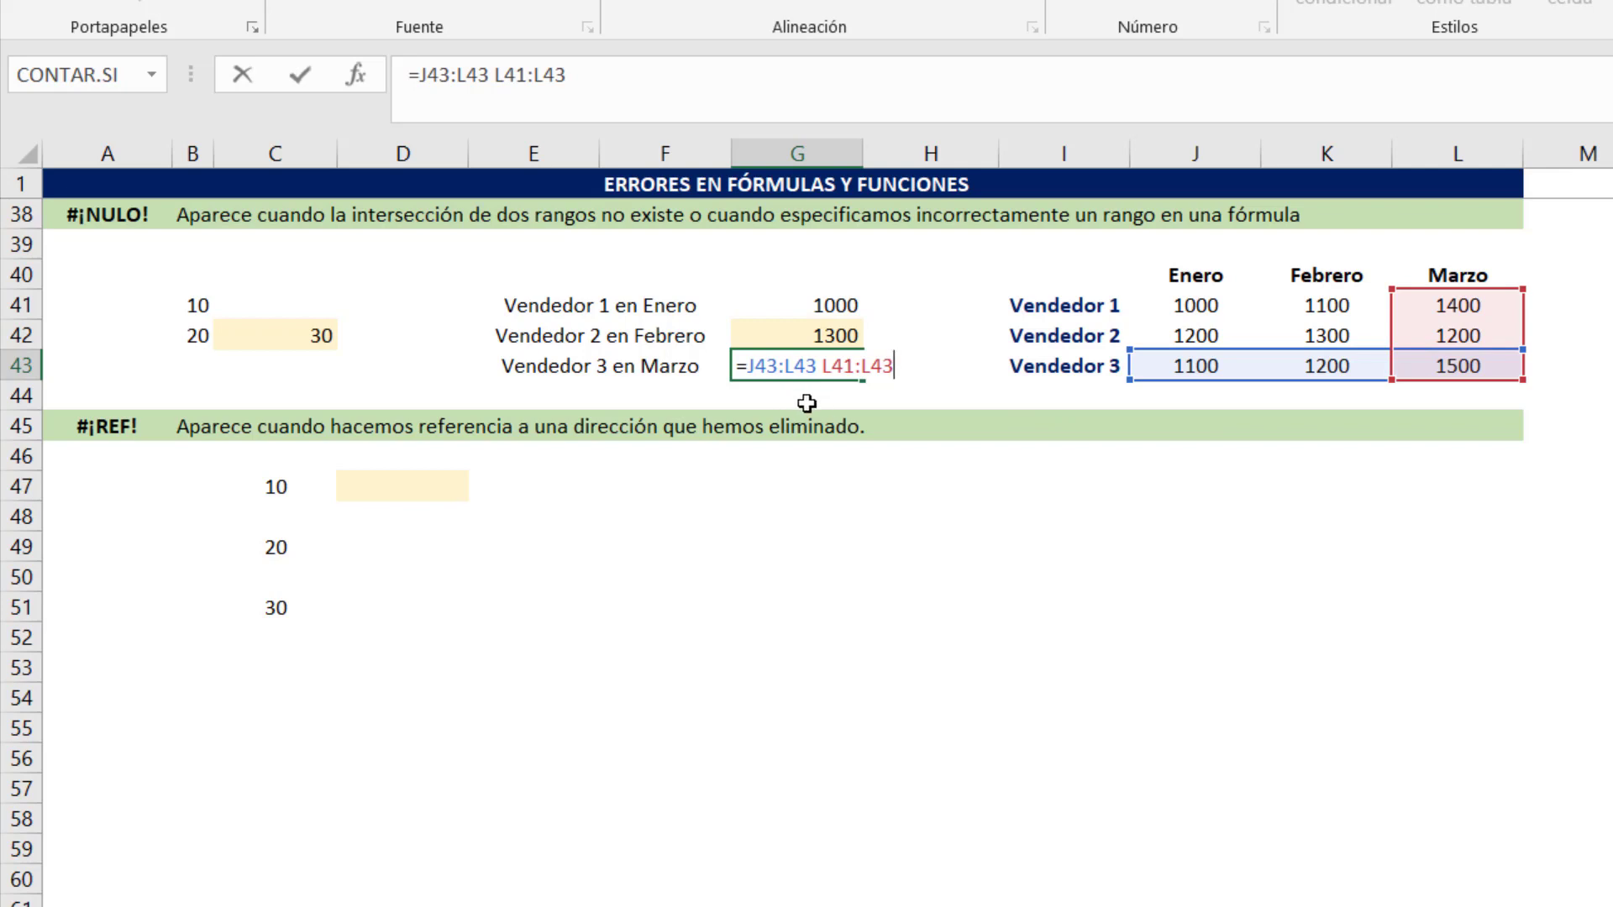
key(Return)
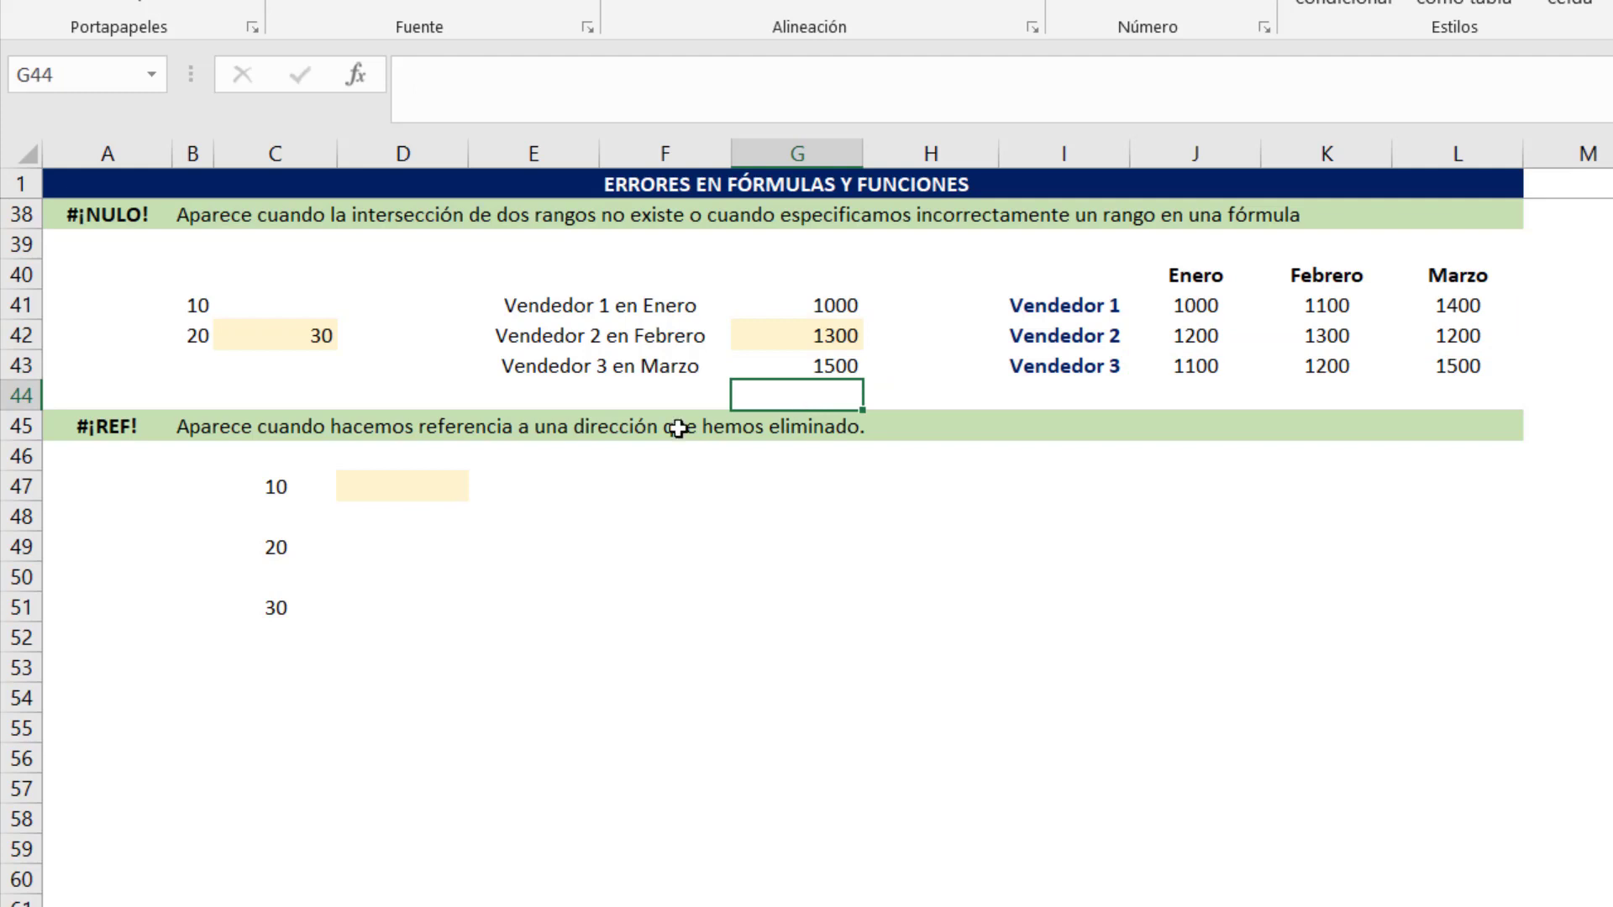
In the #¡REF! section, enter the formula =C47+C49+C51 in D47 to add the three values in column C
scroll(327, 512, down, 2)
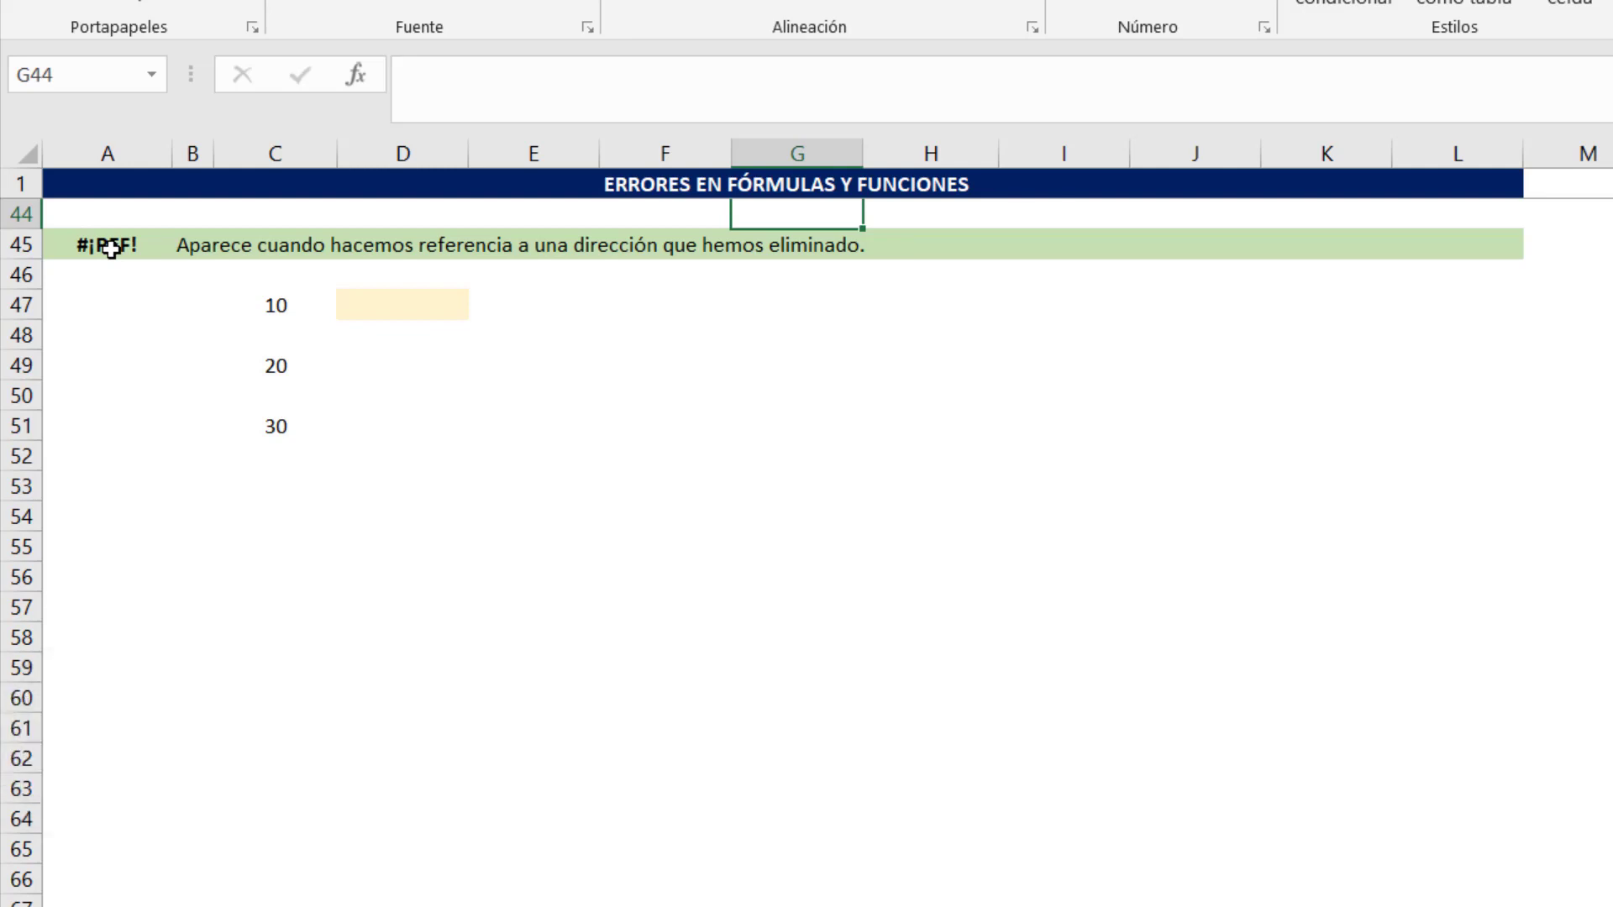
click(109, 305)
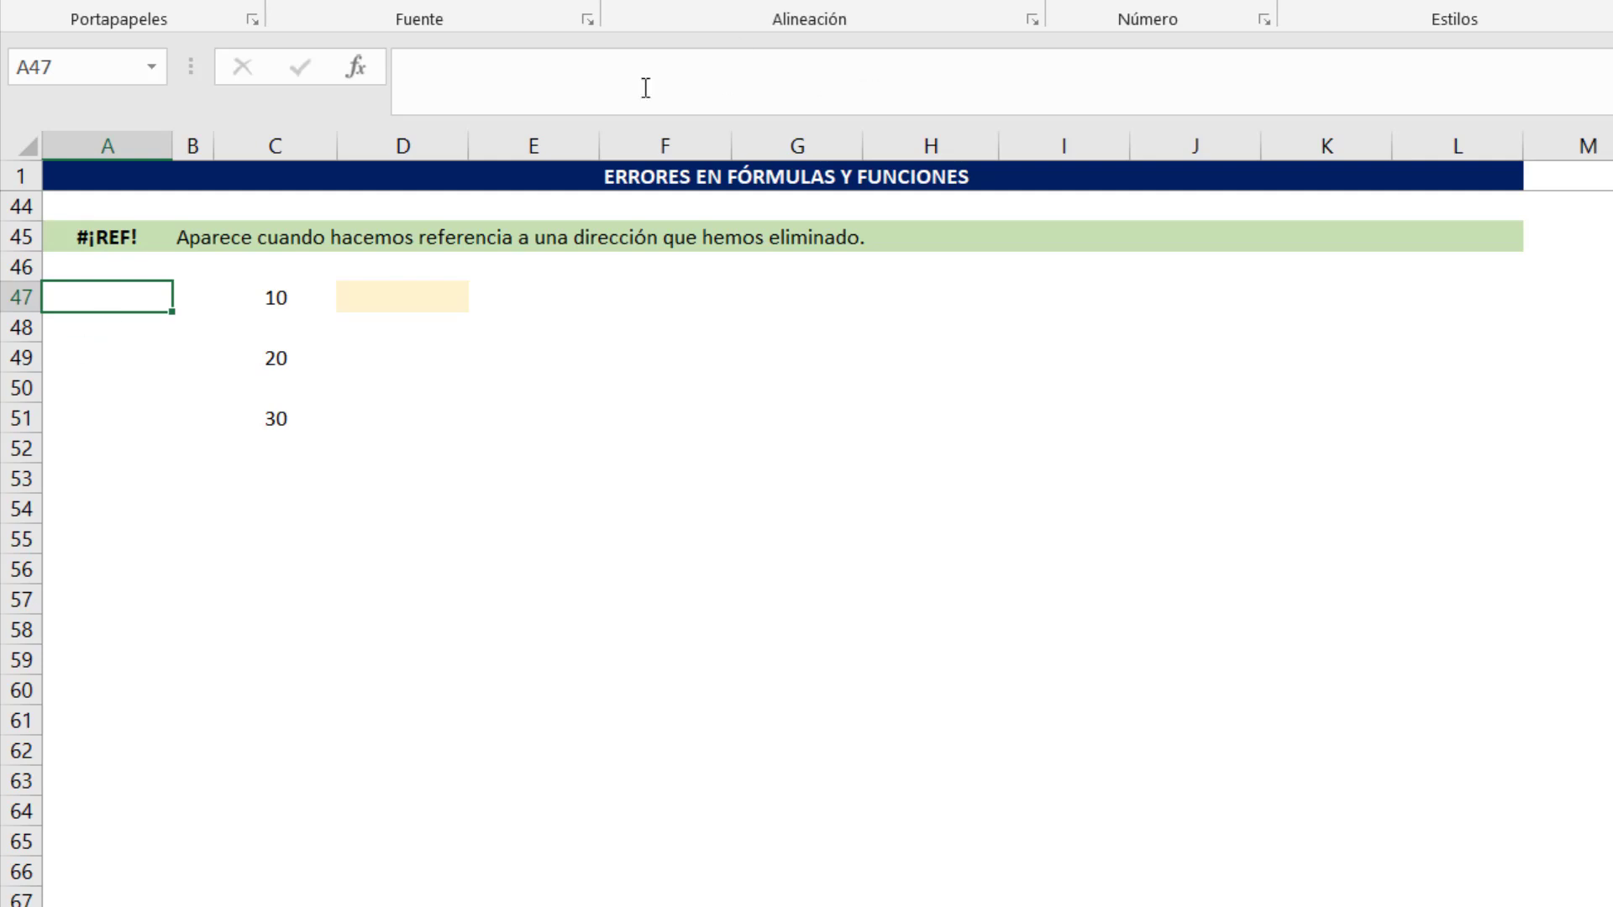
click(351, 299)
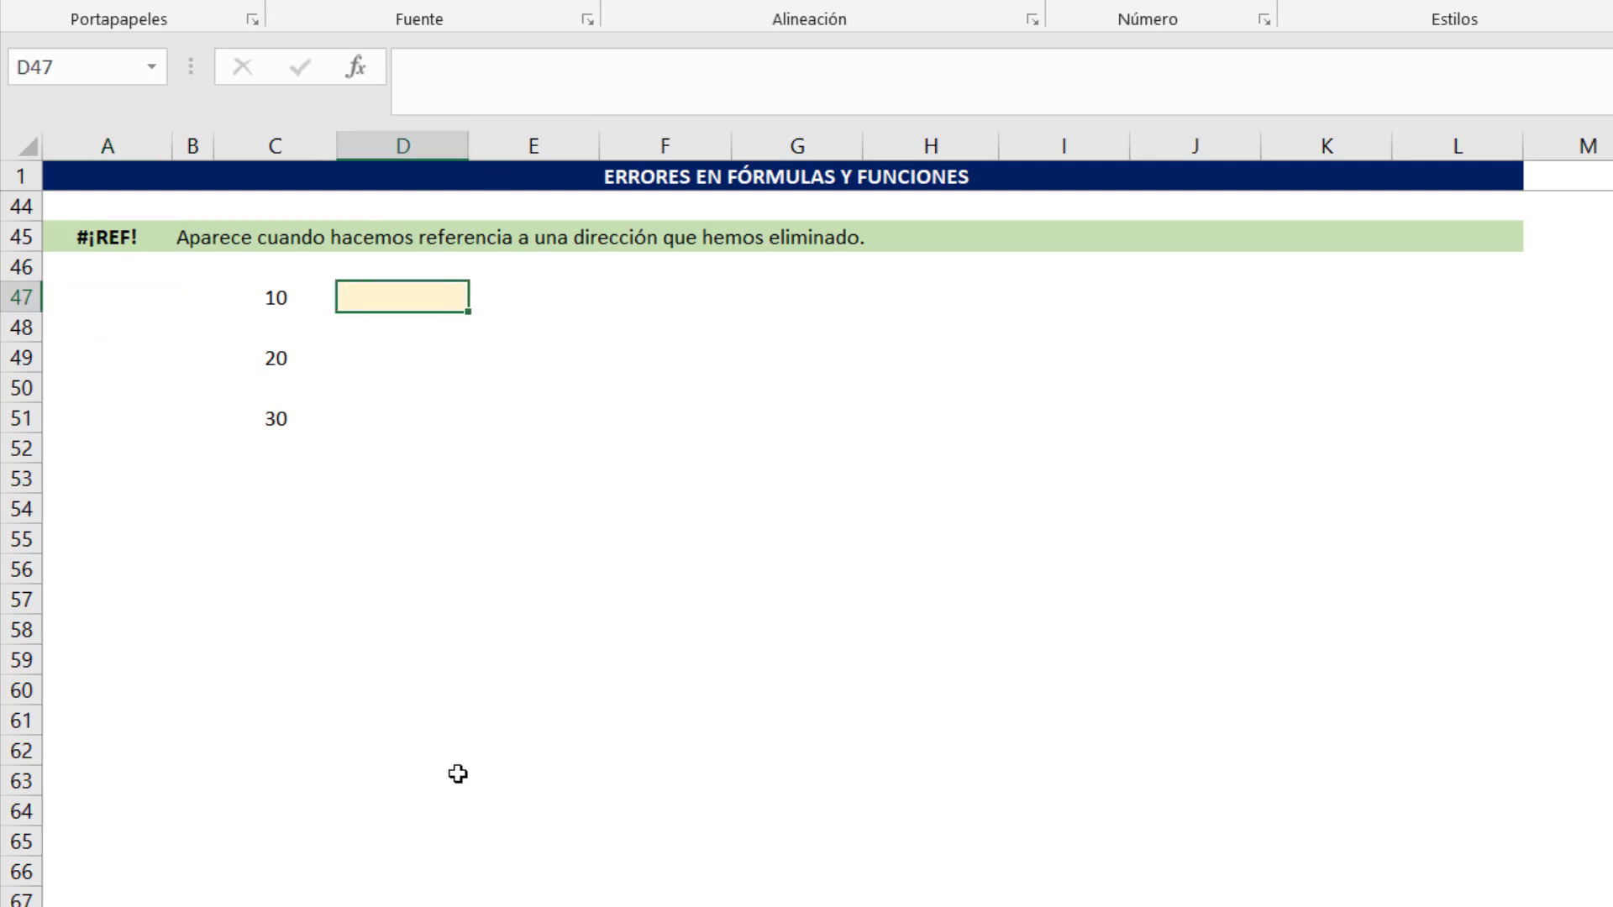
text(=)
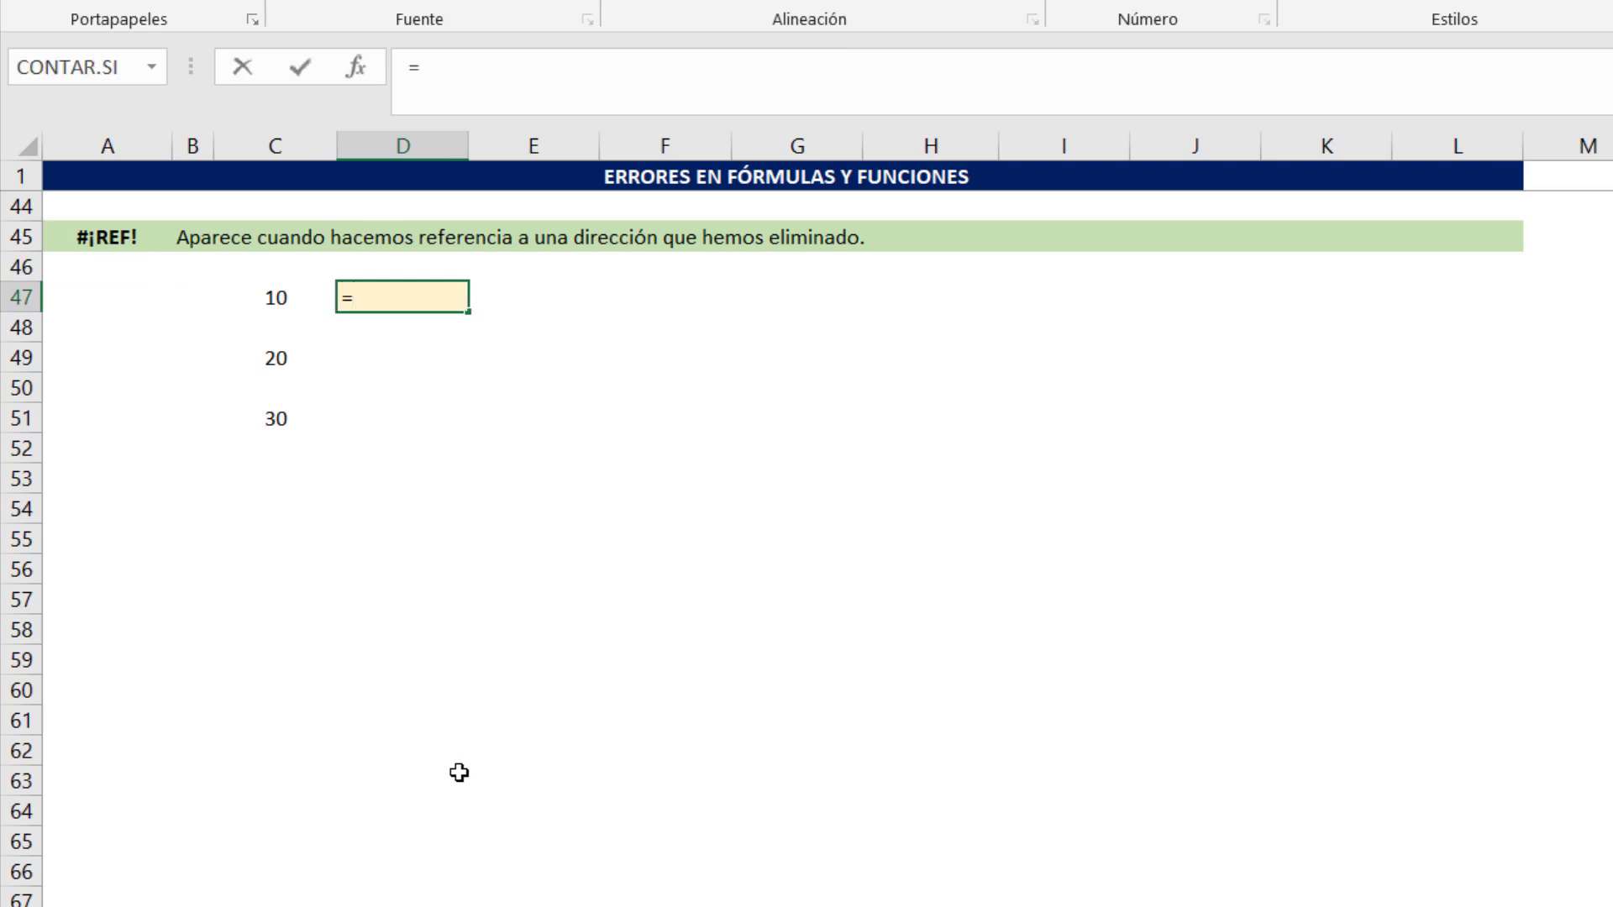
click(278, 301)
text(+)
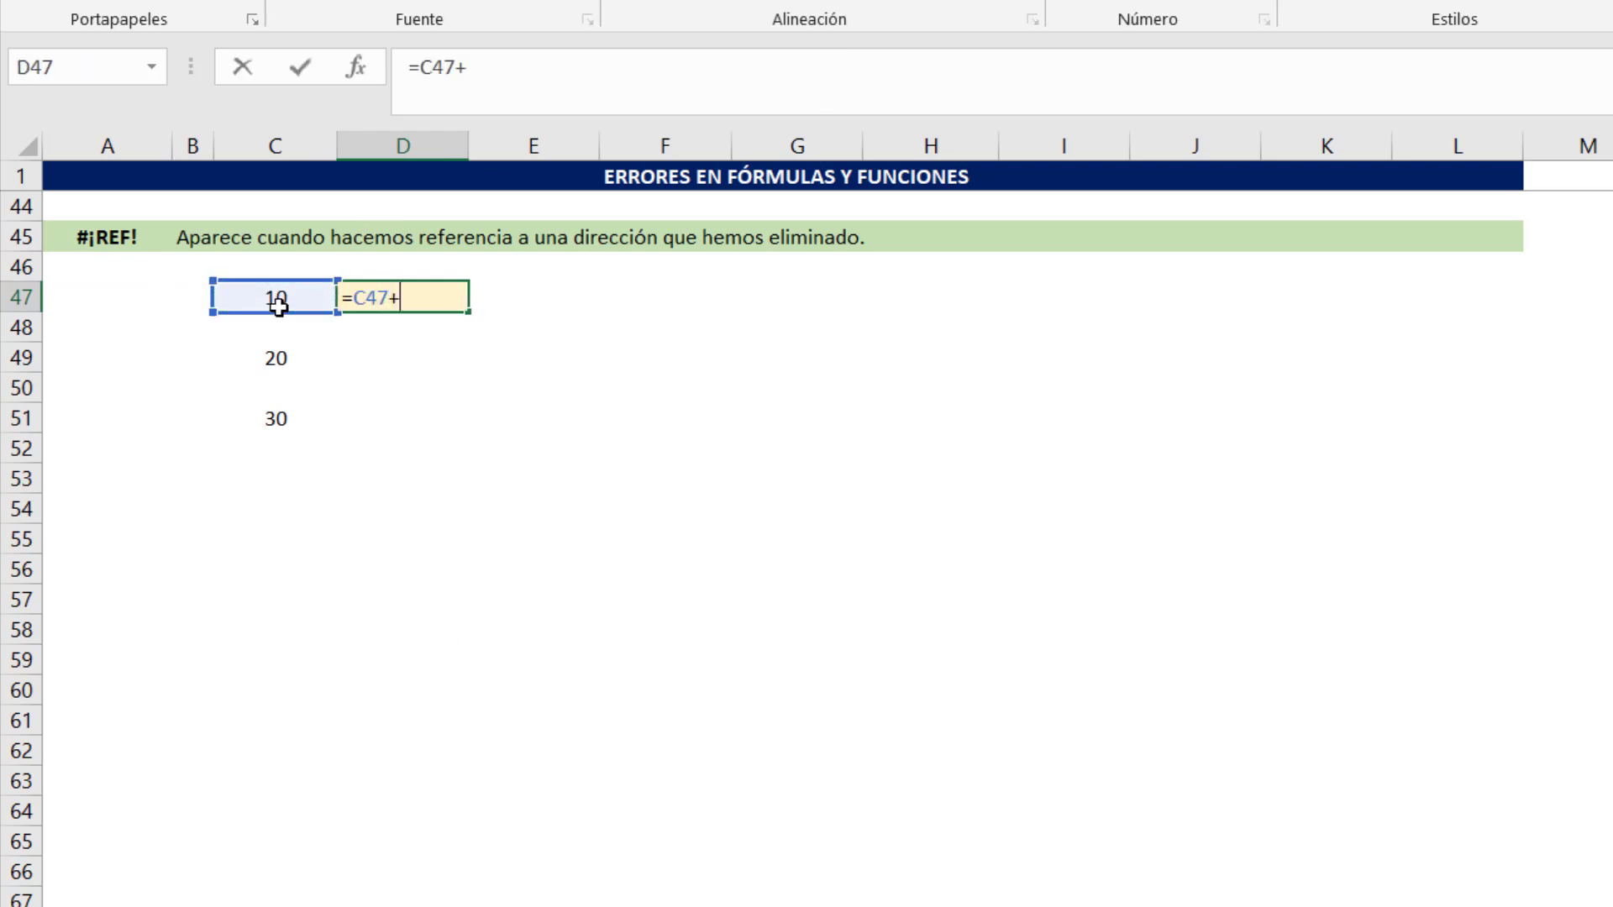
click(283, 365)
text(+)
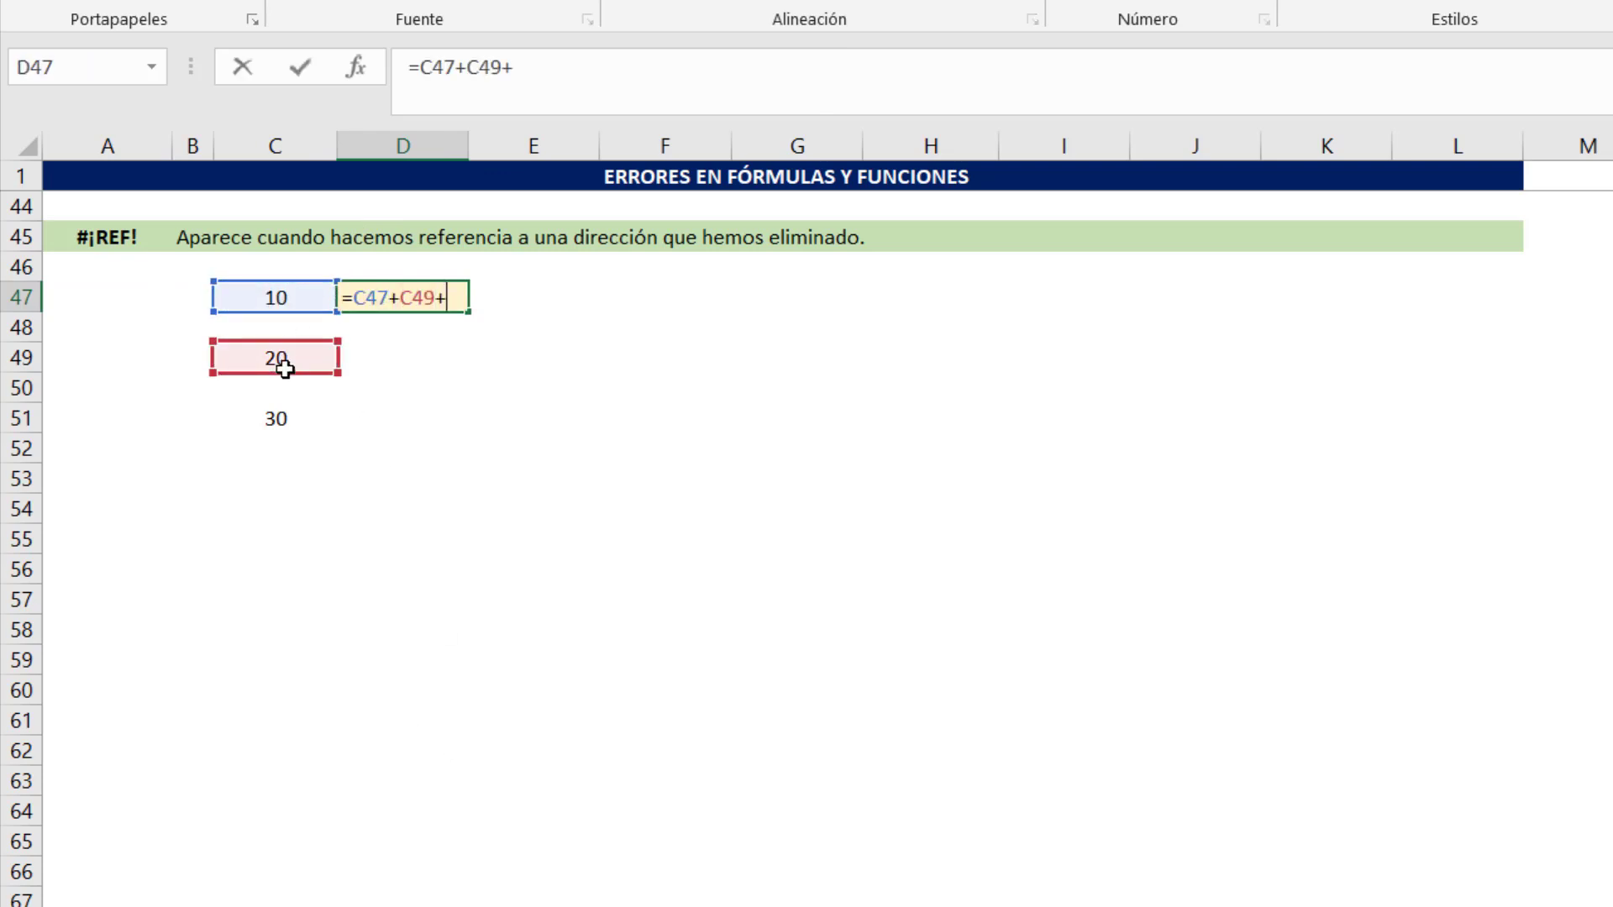
click(251, 411)
key(Return)
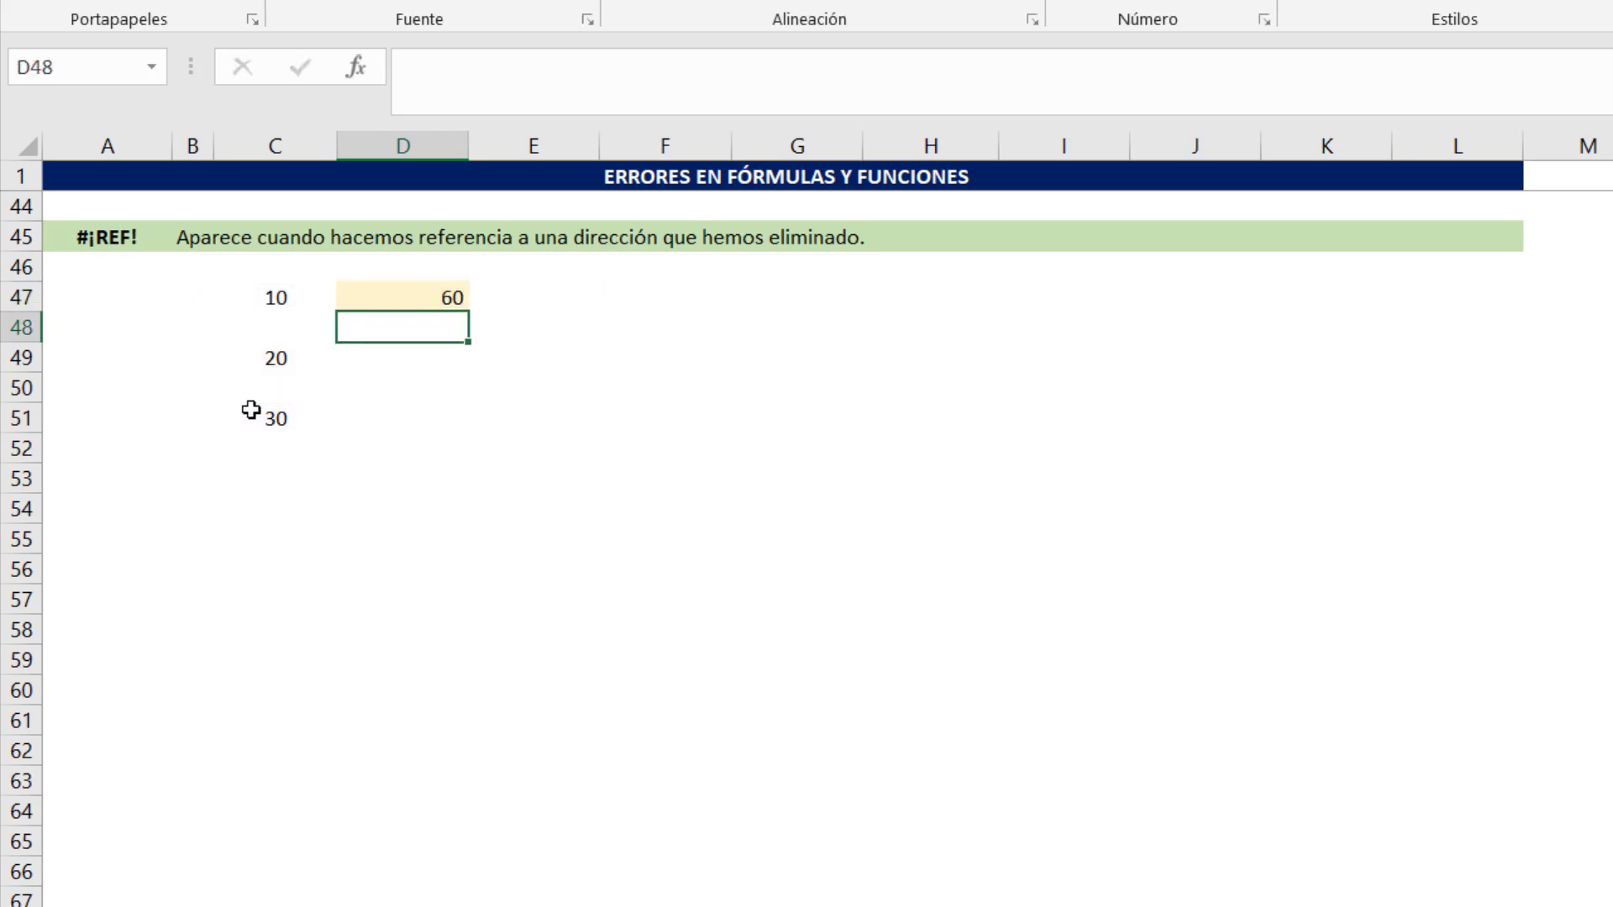
Delete the whole of row 51 and inspect how the sum formula in D47 refers to the deleted cell
click(20, 419)
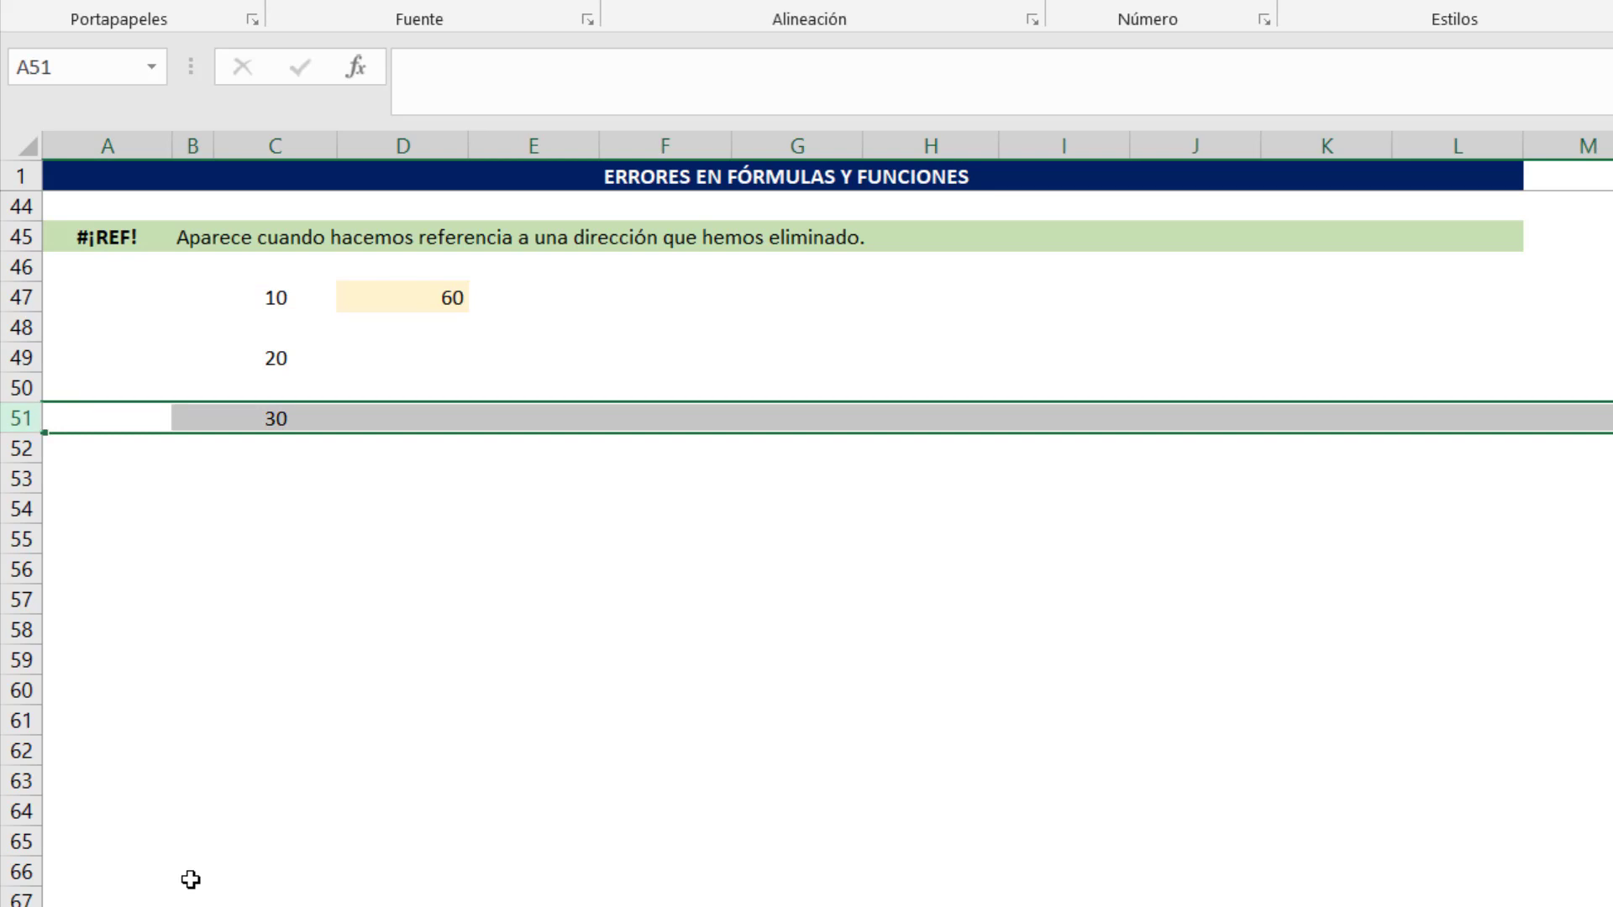
key(ctrl+minus)
click(437, 297)
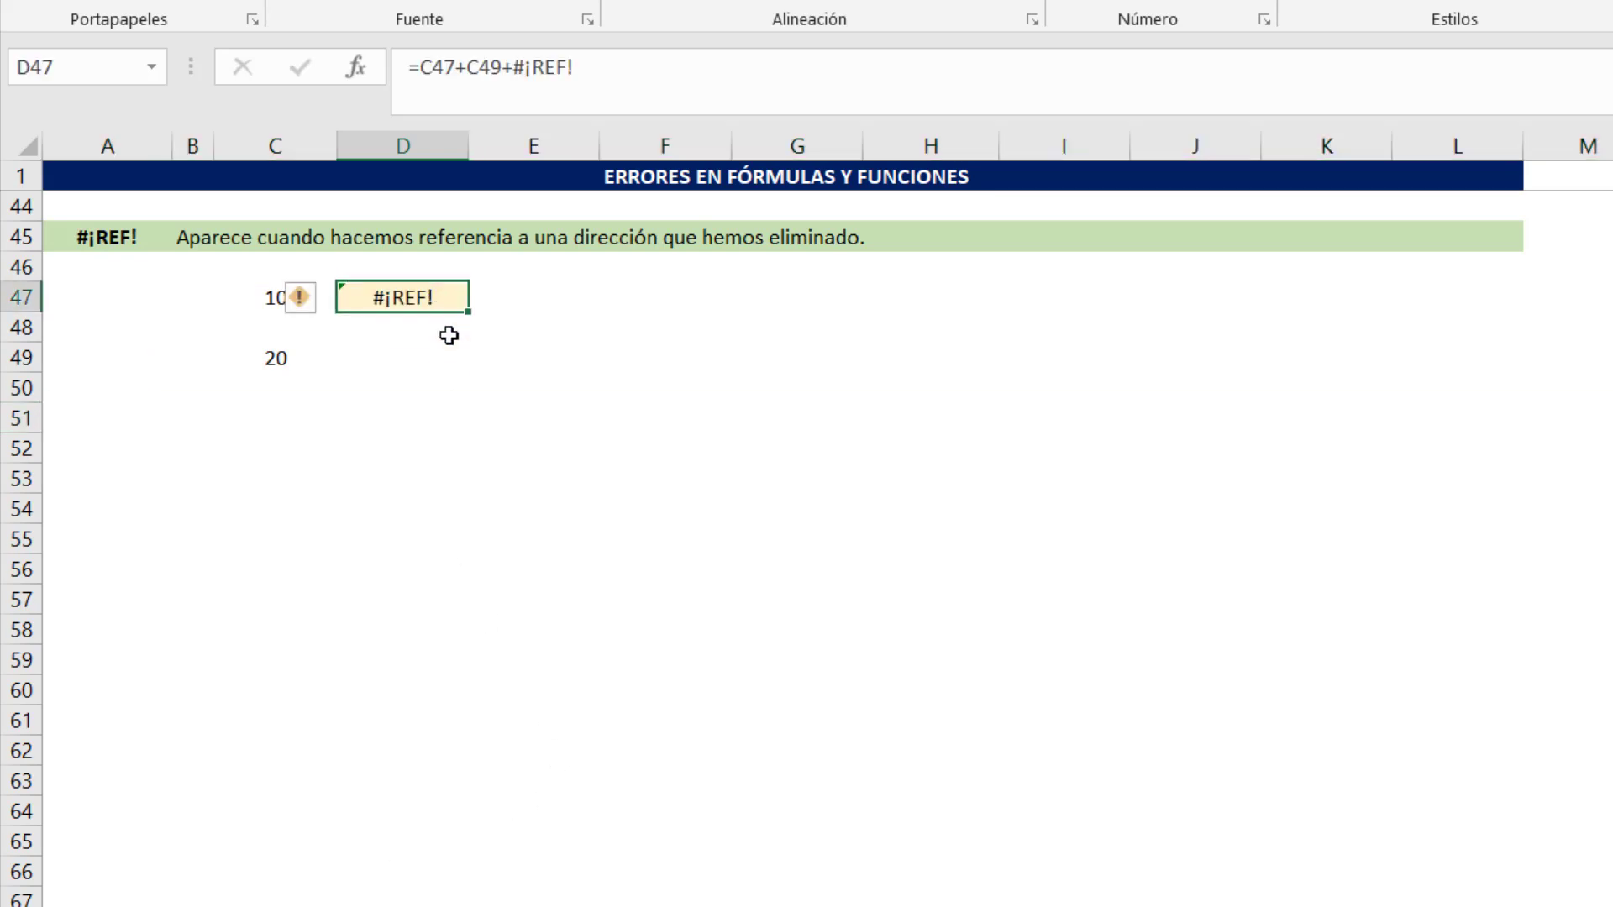
key(F2)
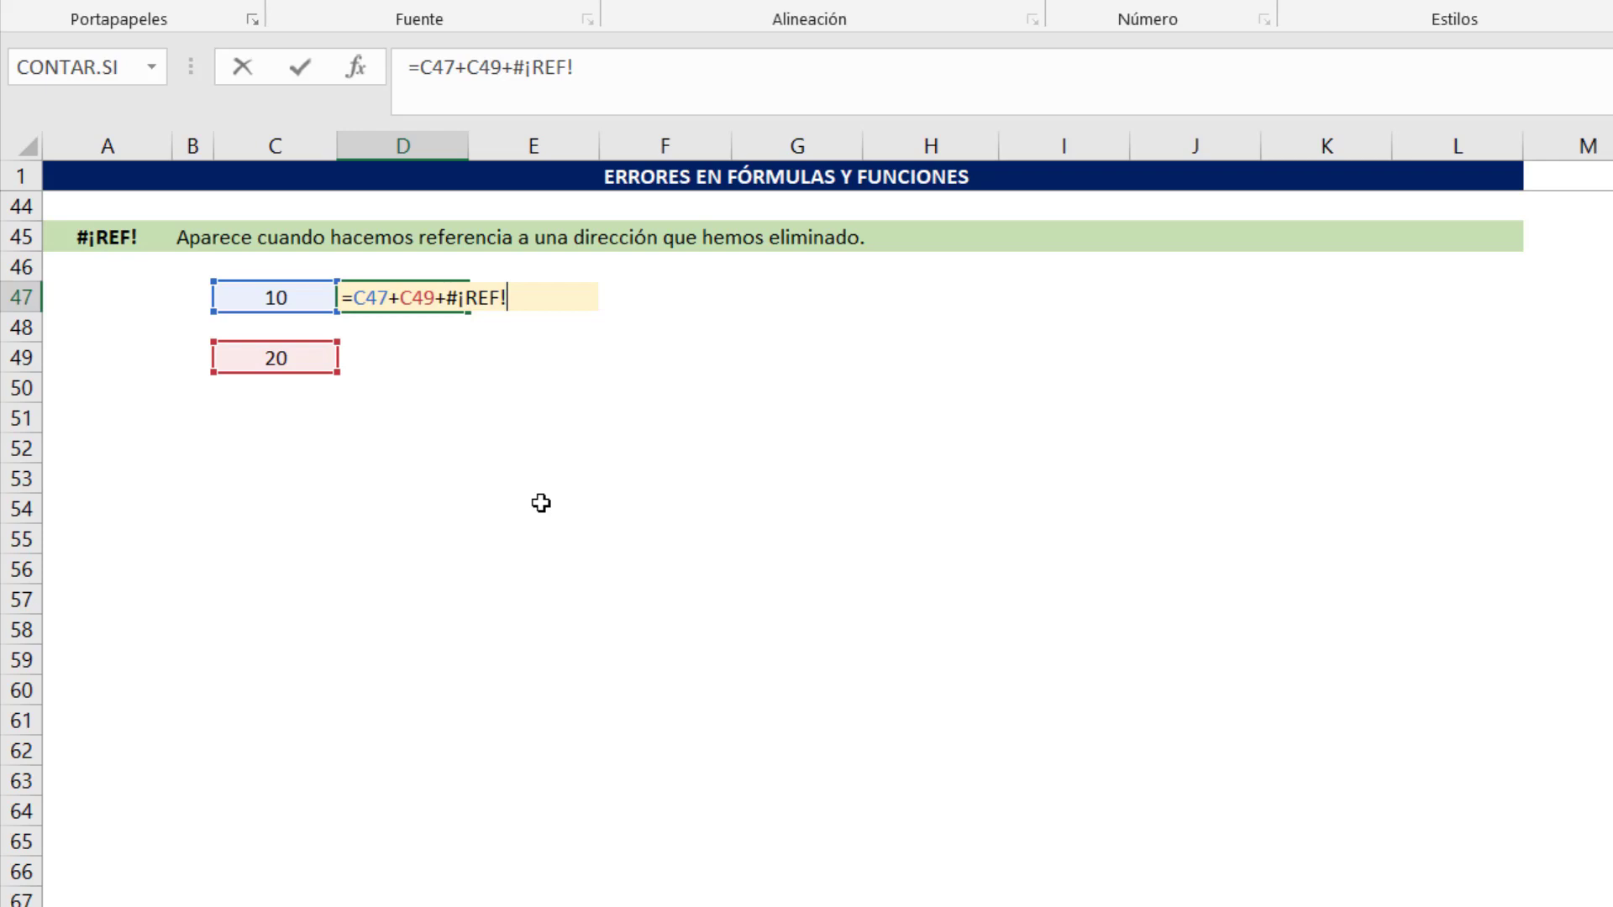
key(ctrl+Return)
Enter the value 30 again in cell C51
click(277, 418)
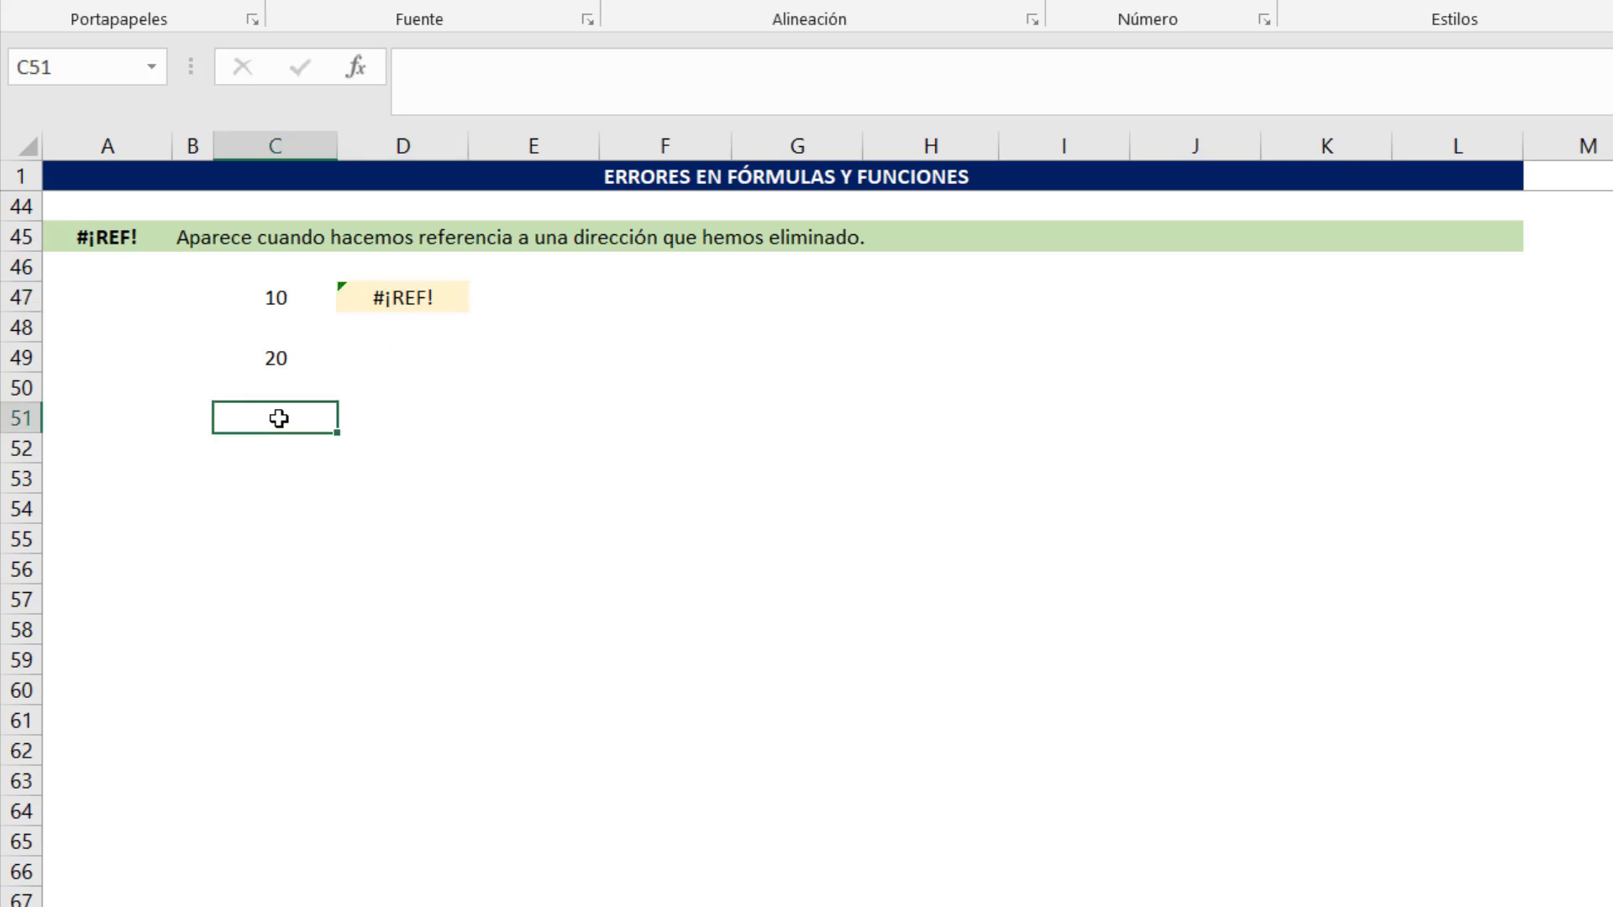
text(30)
key(Return)
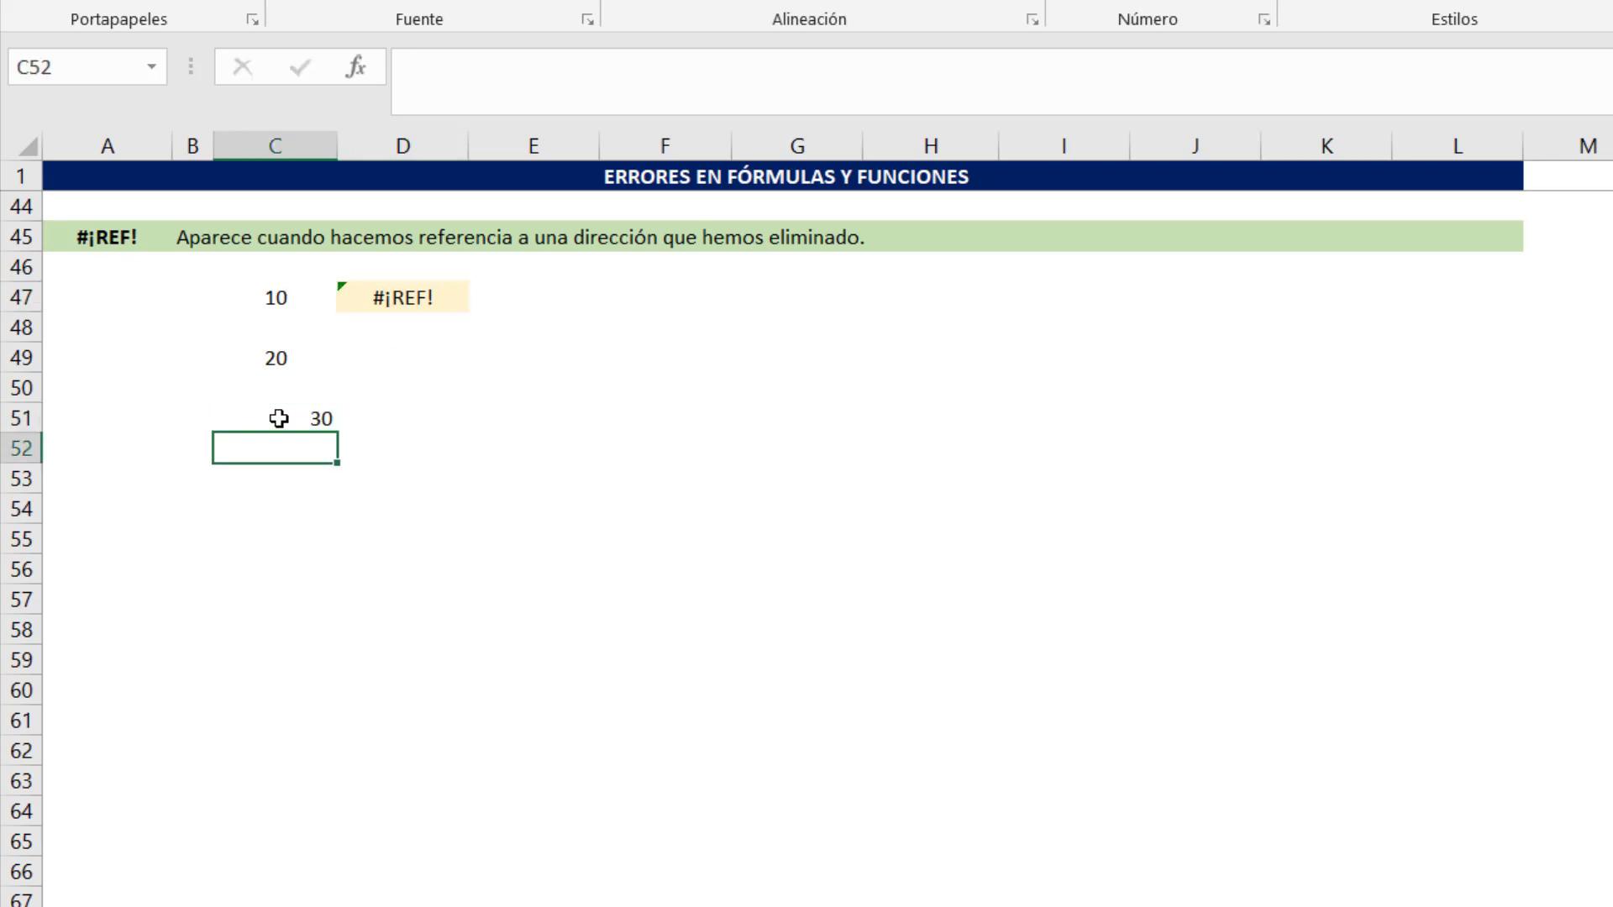
Replace the broken #¡REF! reference in the D47 formula with C51 so it reads =C47+C49+C51
click(448, 299)
key(F2)
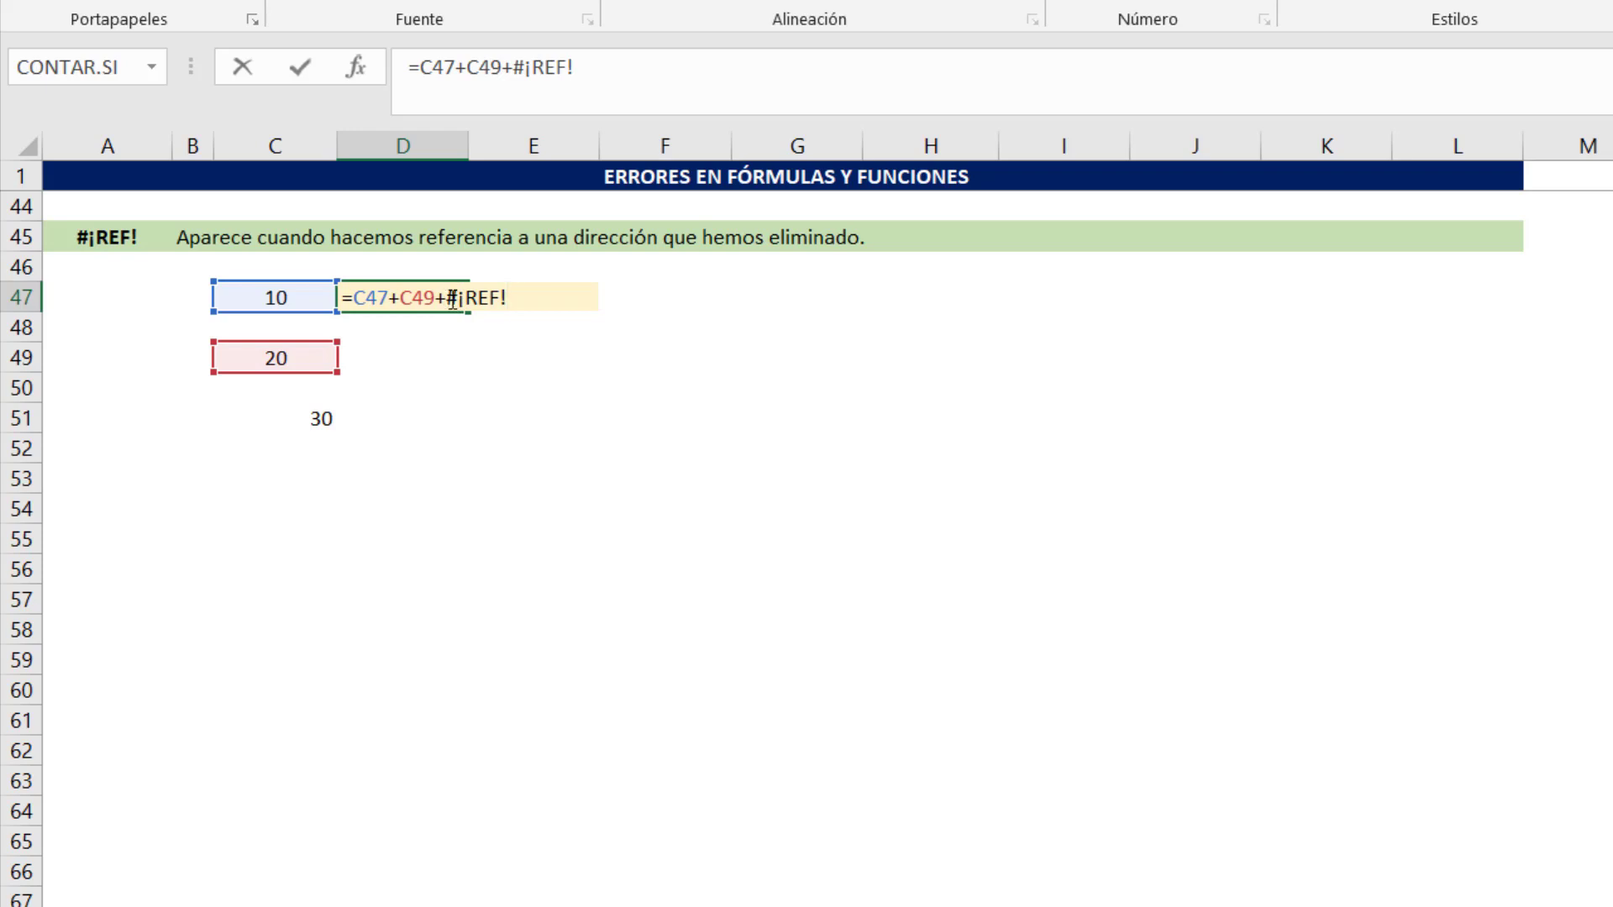
drag(447, 299, 582, 303)
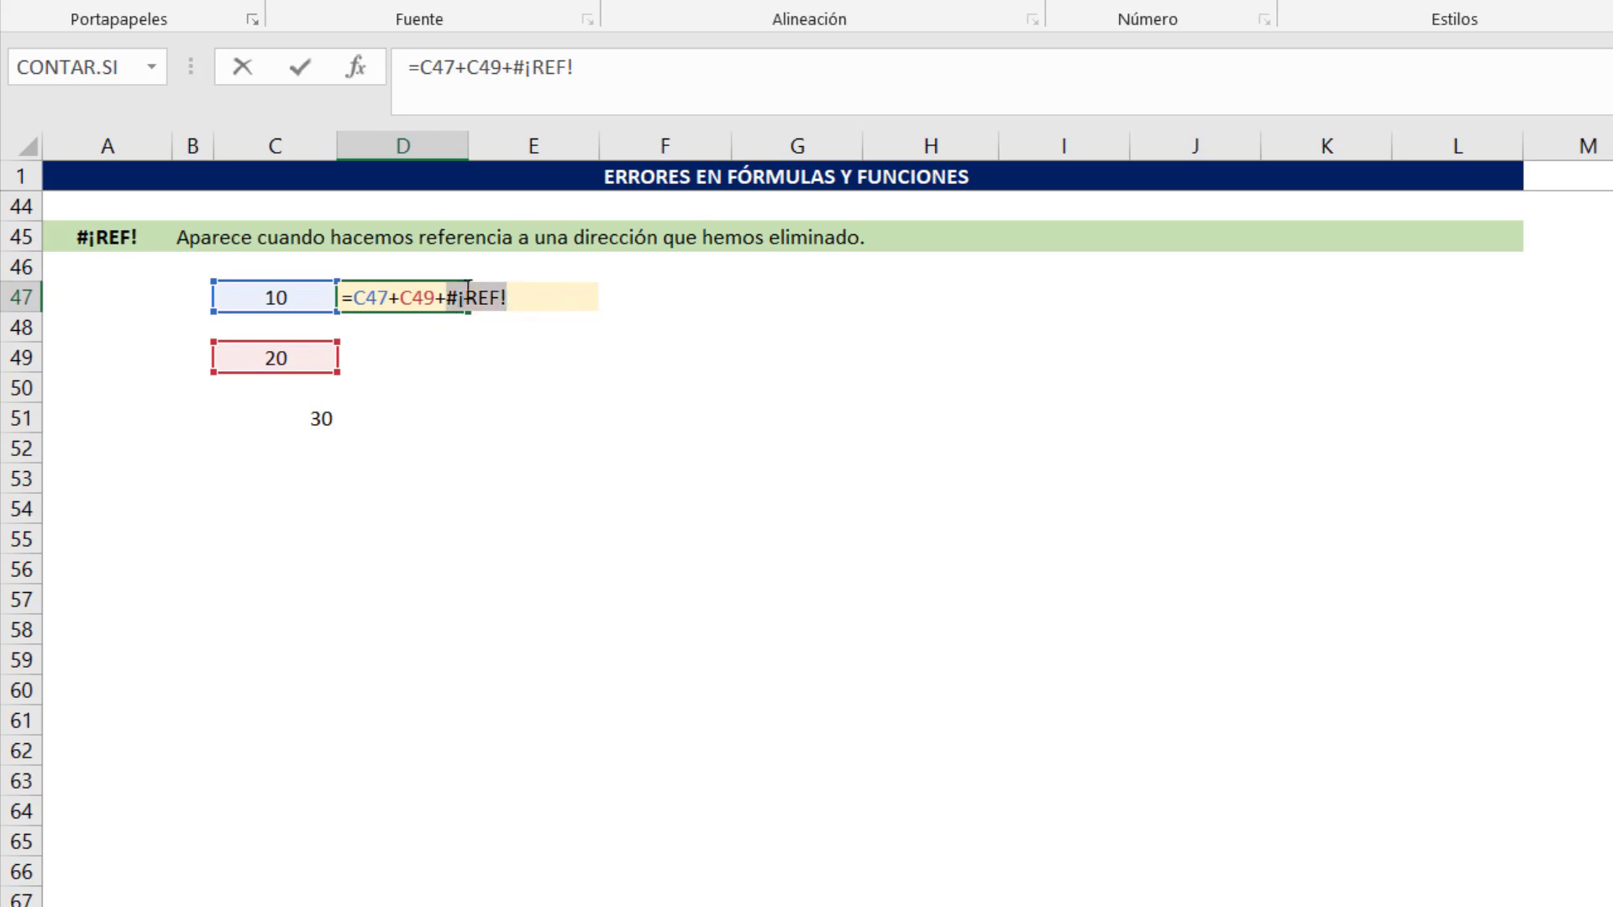
click(310, 420)
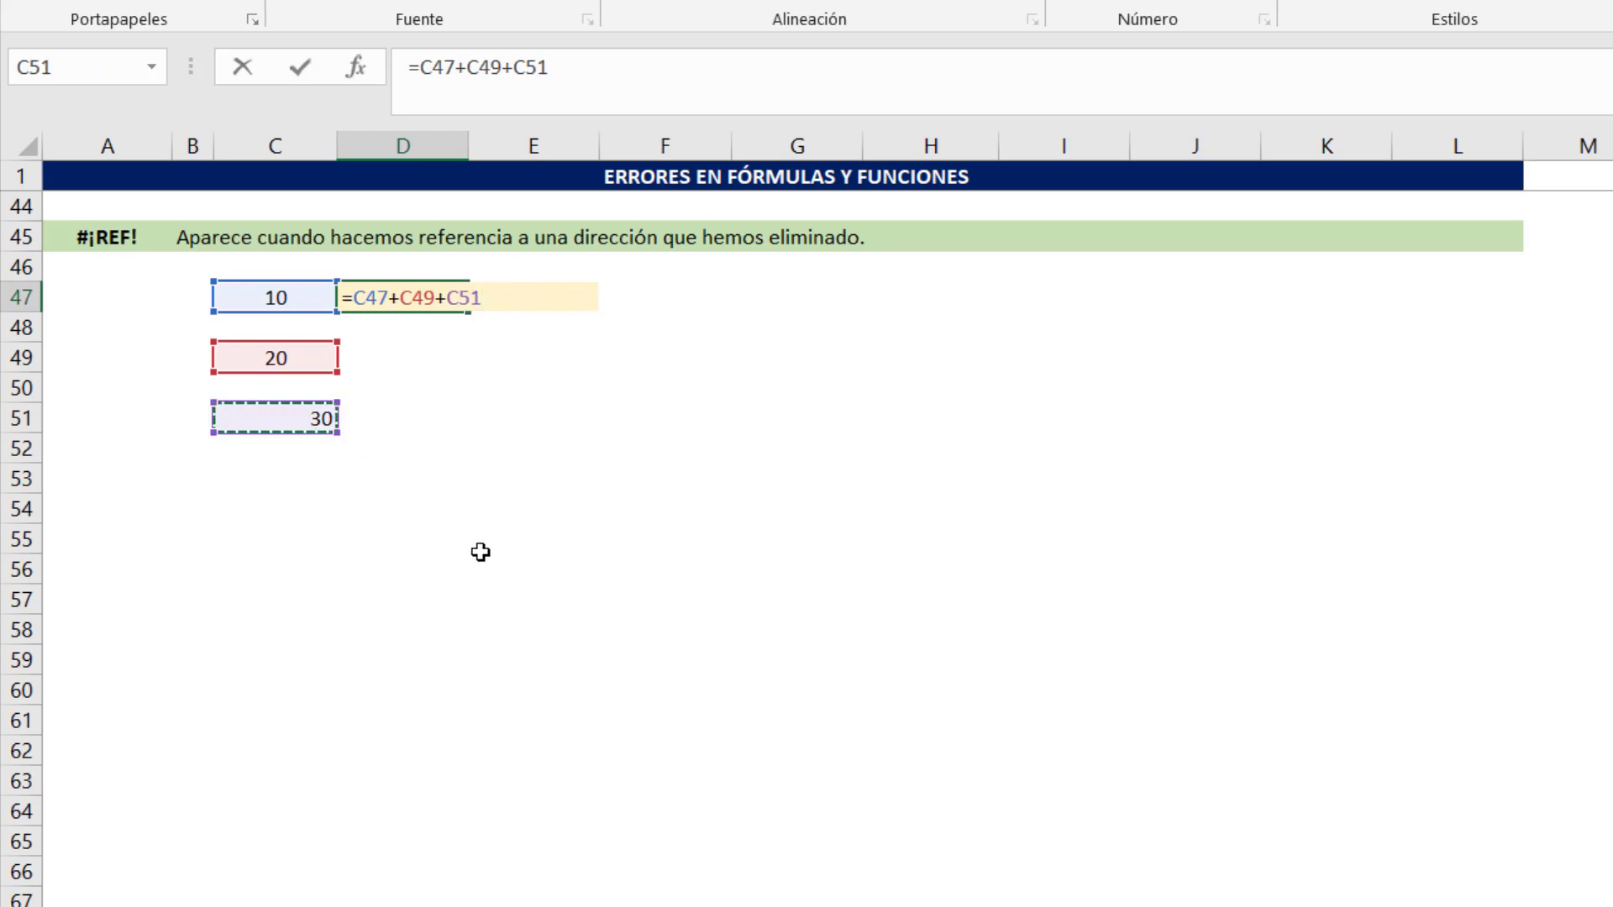
key(Return)
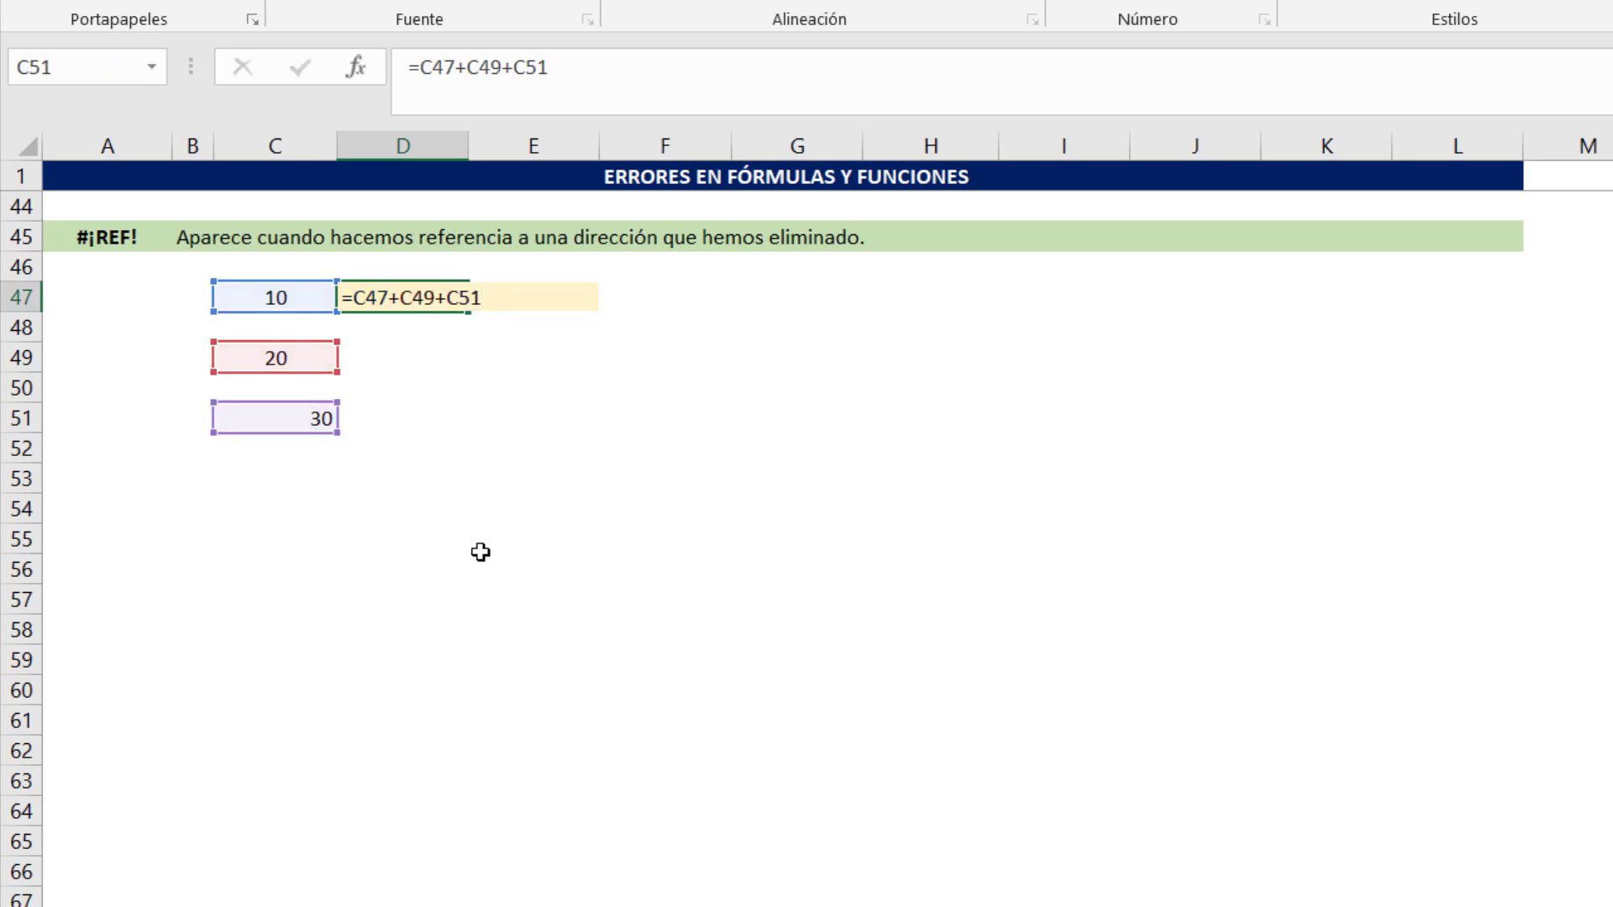